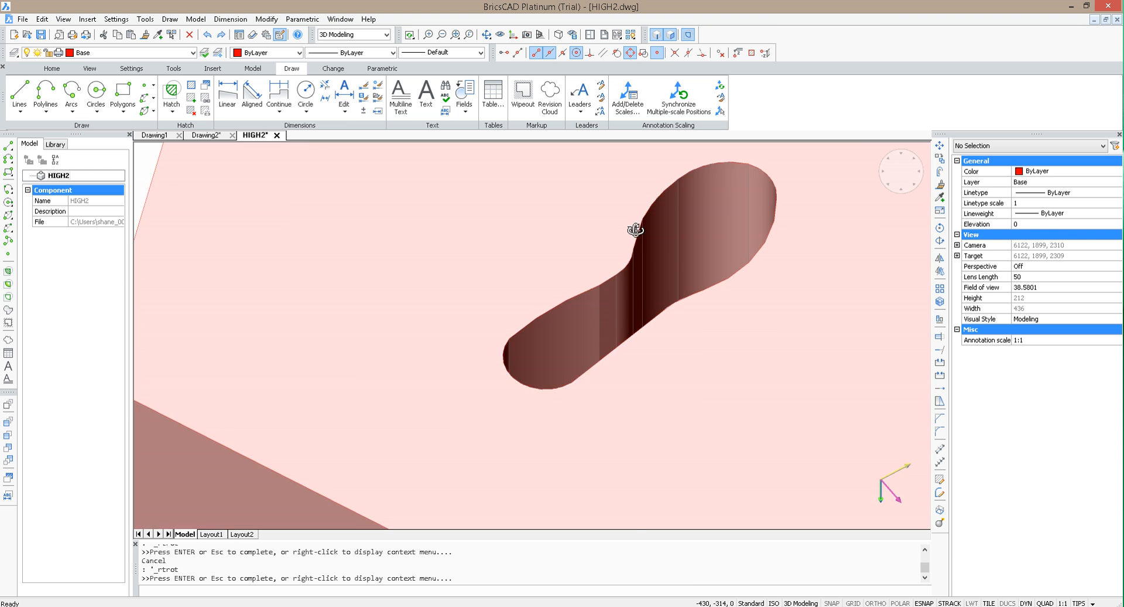
# Step: Thaw layer 0, which holds the curved sheet lying over the base block's sole-shaped hole
pyautogui.scroll(-6, 634, 231)
pyautogui.moveTo(668, 359)
pyautogui.mouseDown()
pyautogui.moveTo(656, 206)
pyautogui.moveTo(692, 233)
pyautogui.moveTo(702, 433)
pyautogui.mouseUp()
pyautogui.click(111, 53)
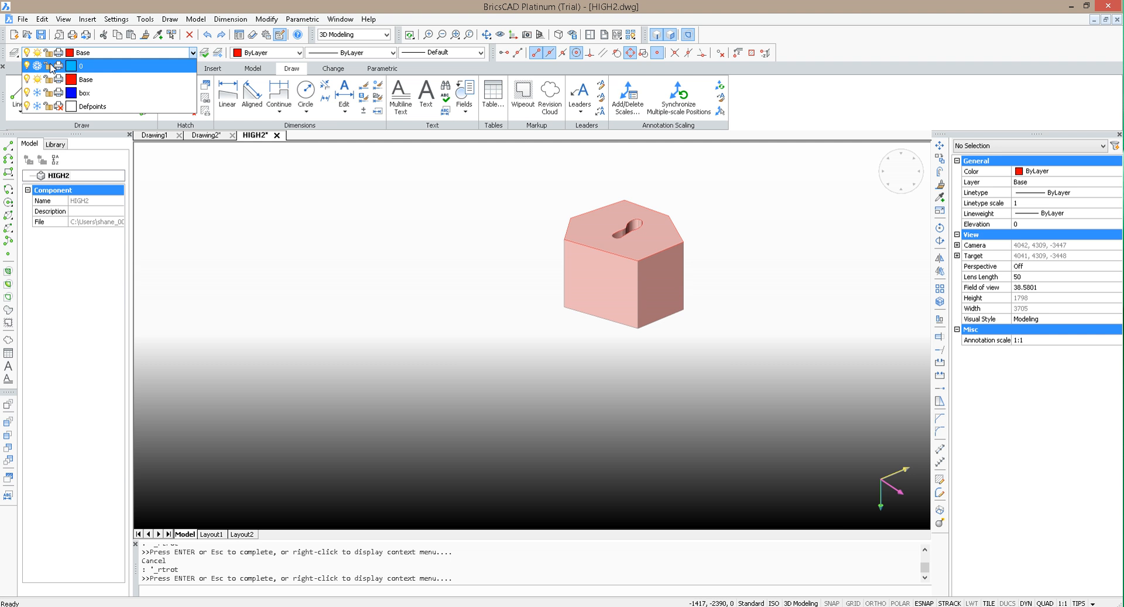
pyautogui.click(484, 275)
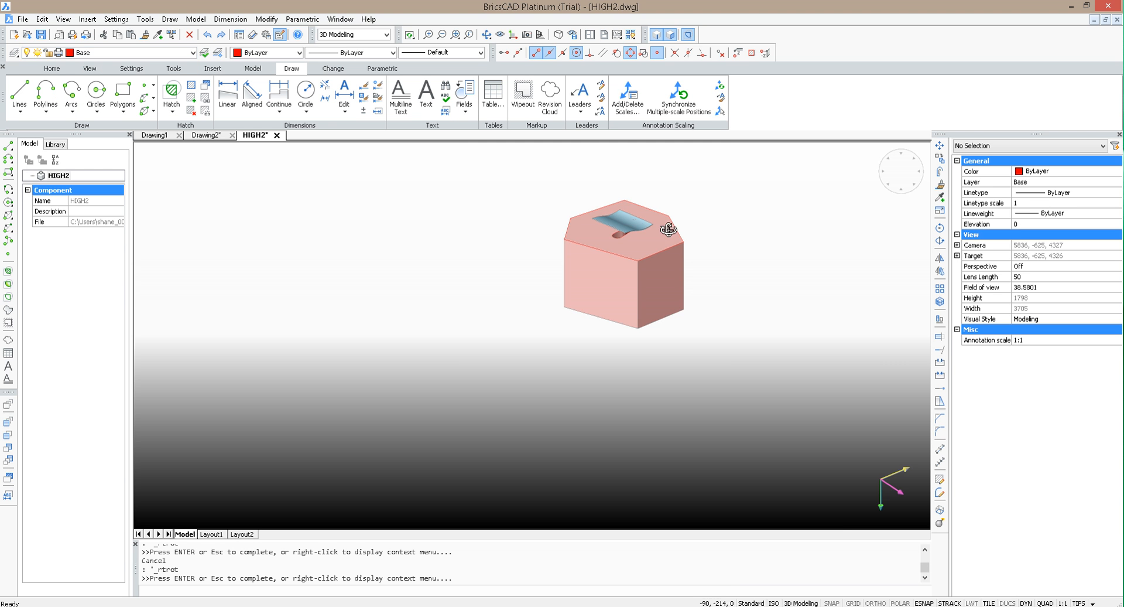
# Step: Try to extrude the base block's top outline upward through the curved sheet, and undo the extrusion
pyautogui.moveTo(655, 285); pyautogui.dragTo(642, 205)
pyautogui.scroll(5, 642, 205)
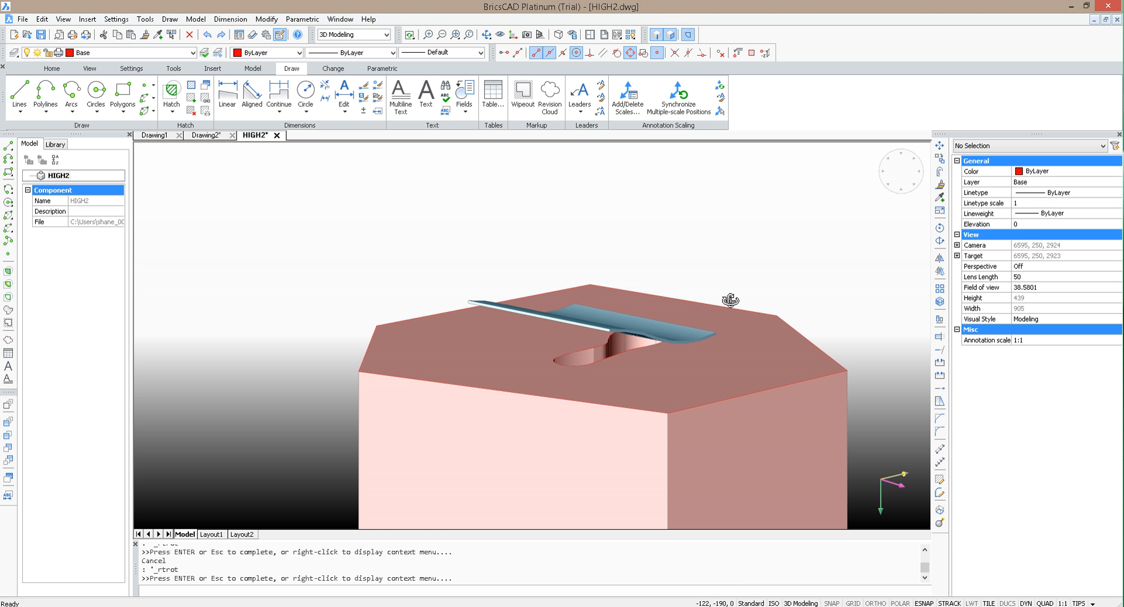
pyautogui.press('Escape')
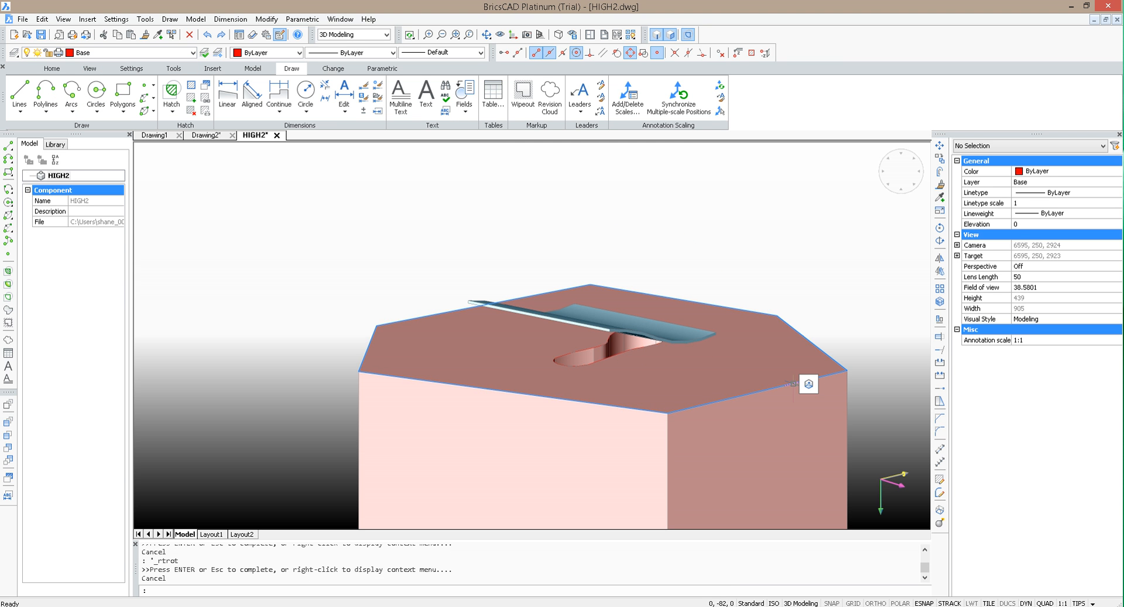
pyautogui.click(809, 384)
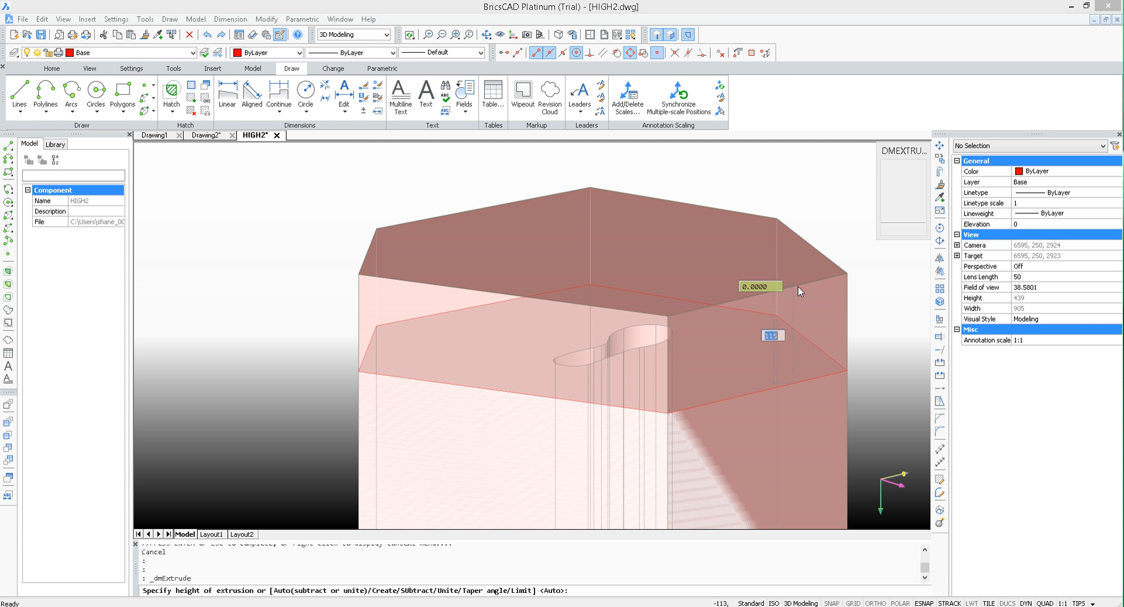
pyautogui.click(798, 286)
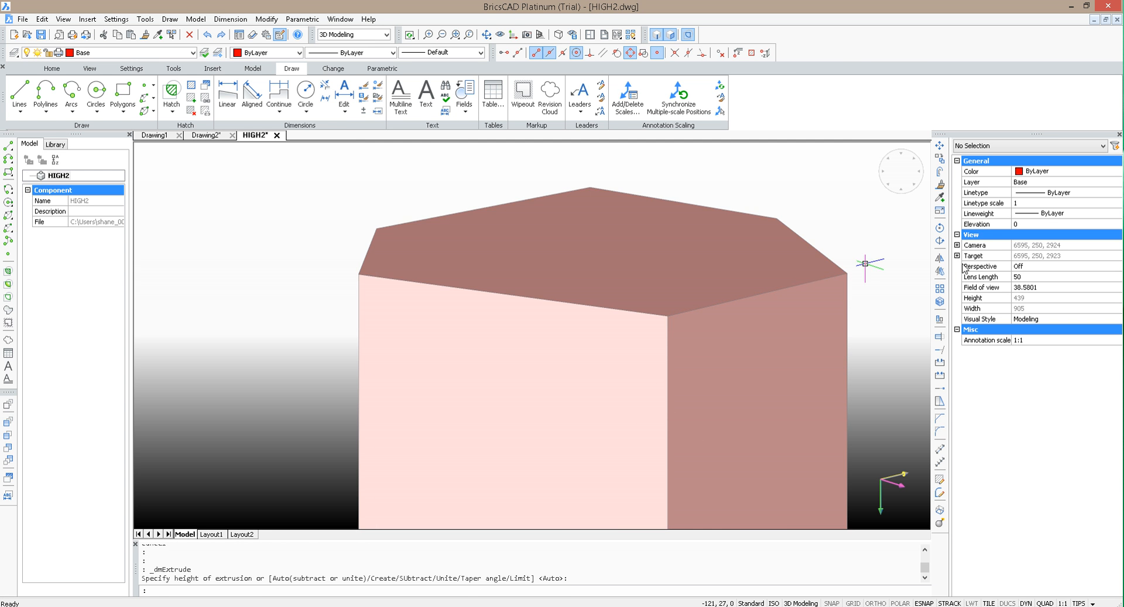
pyautogui.hotkey('ctrl', 'z')
pyautogui.press('Escape')
# Step: Align the UCS with a vertical side face of the base block using the Face option
pyautogui.write('u')
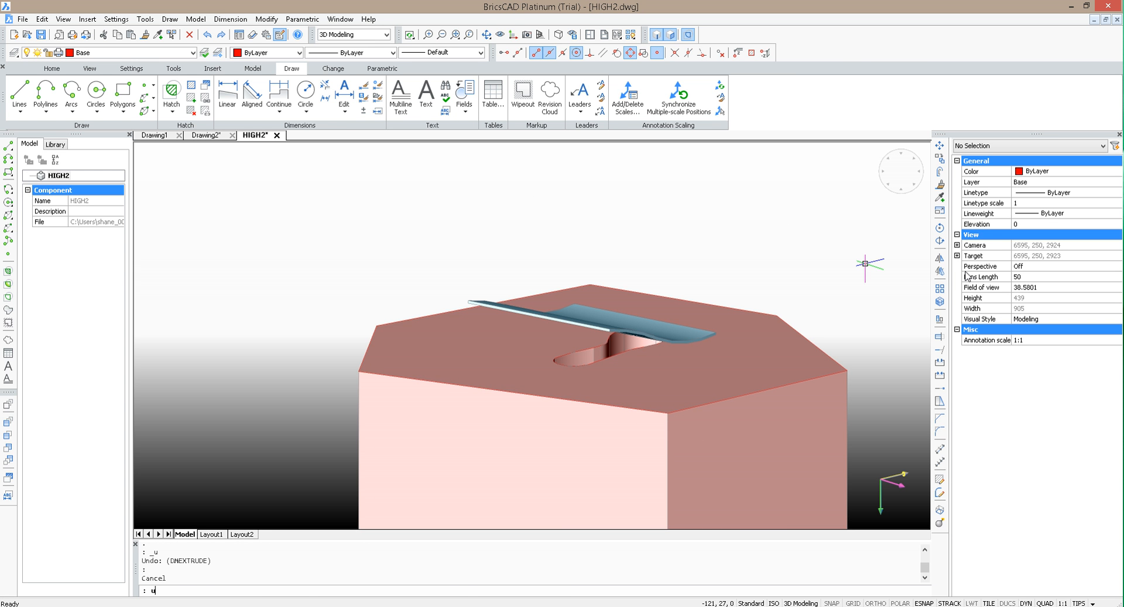
pyautogui.write('cs')
pyautogui.press('Return')
pyautogui.write('f')
pyautogui.press('Return')
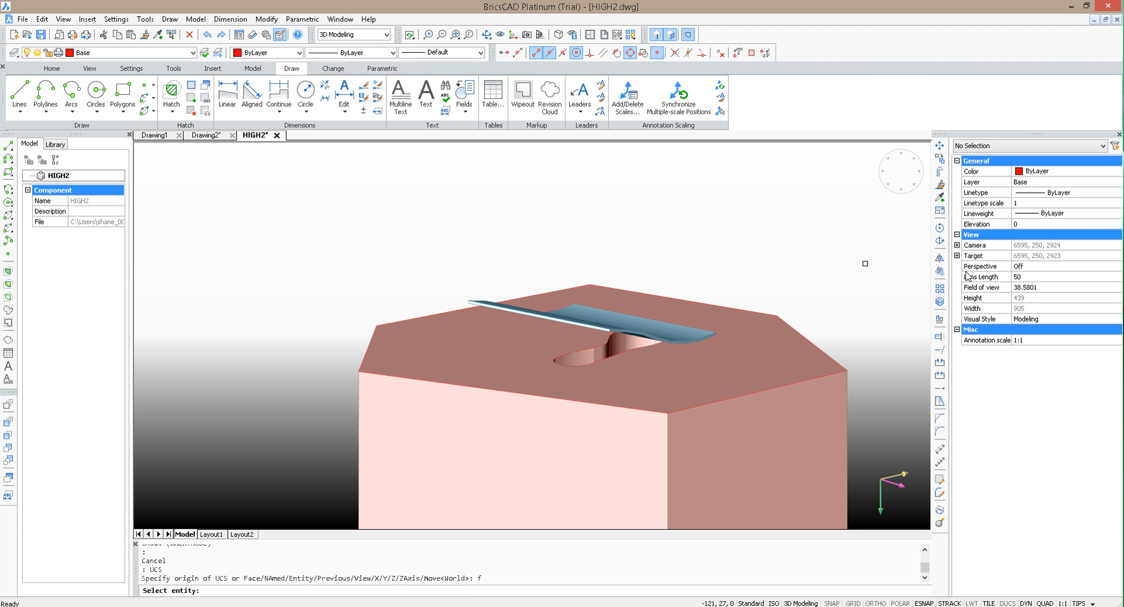
pyautogui.click(842, 441)
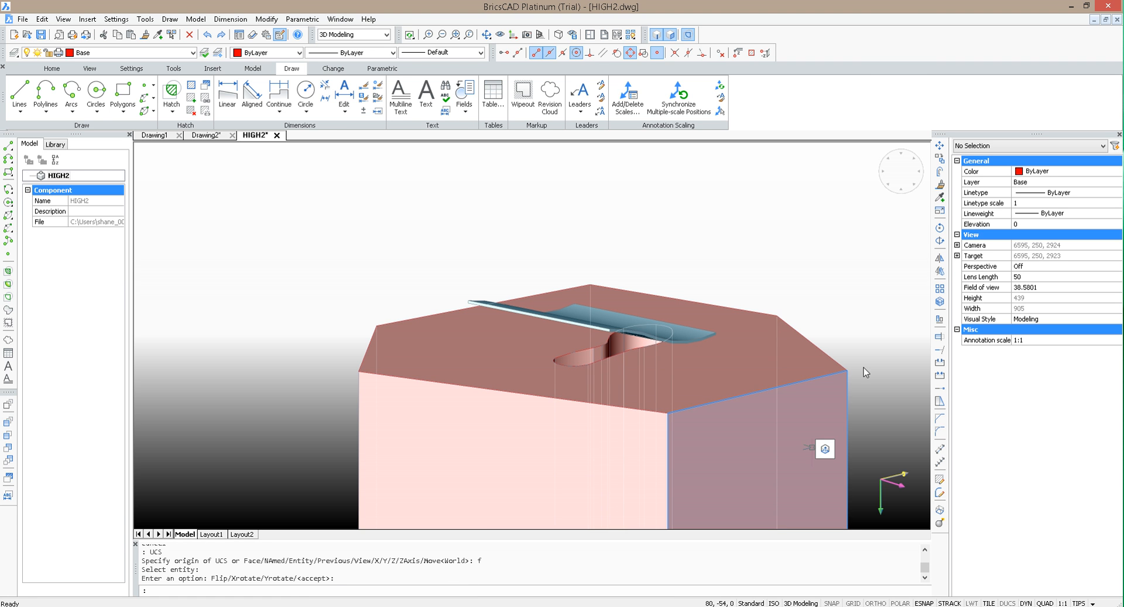
pyautogui.press('Return')
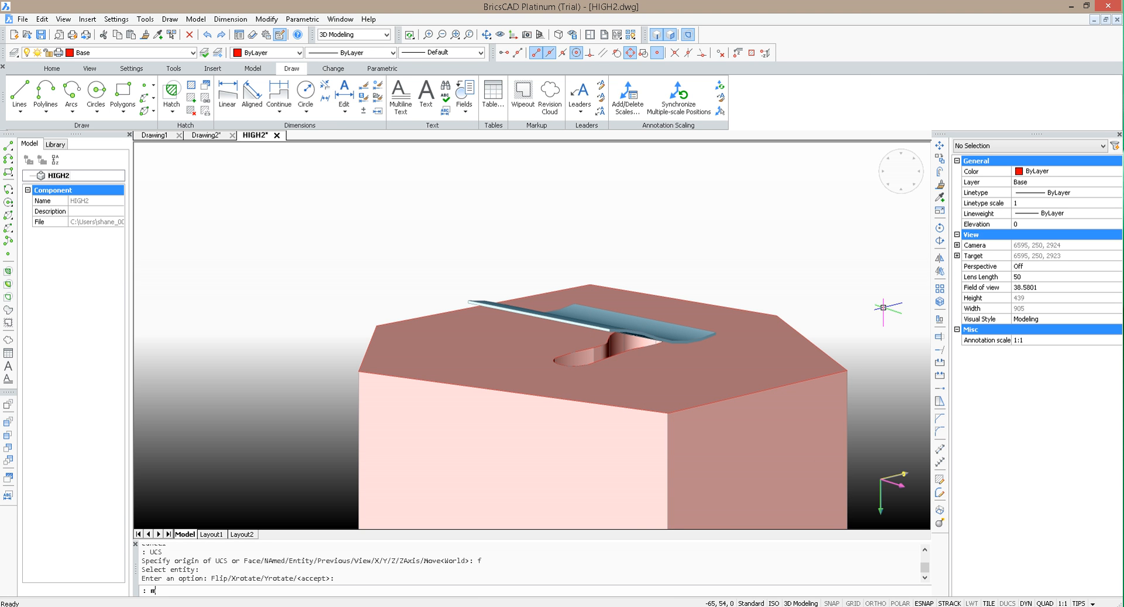
# Step: Move the base block straight up with Ortho on so that it passes through the curved sheet
pyautogui.write('m')
pyautogui.press('Return')
pyautogui.click(813, 398)
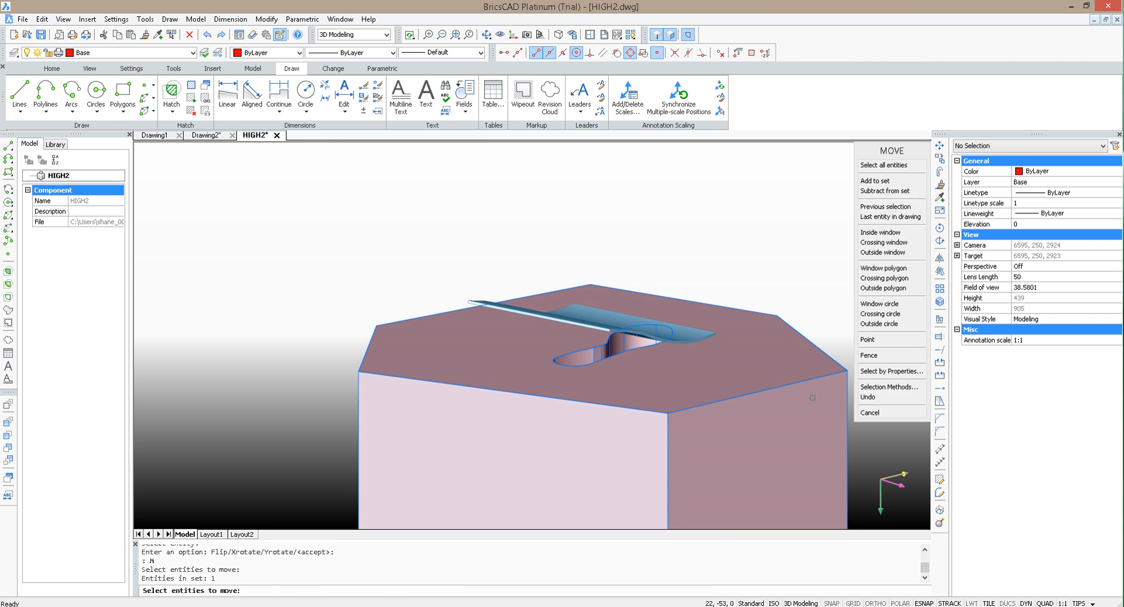
pyautogui.press('Return')
pyautogui.click(813, 398)
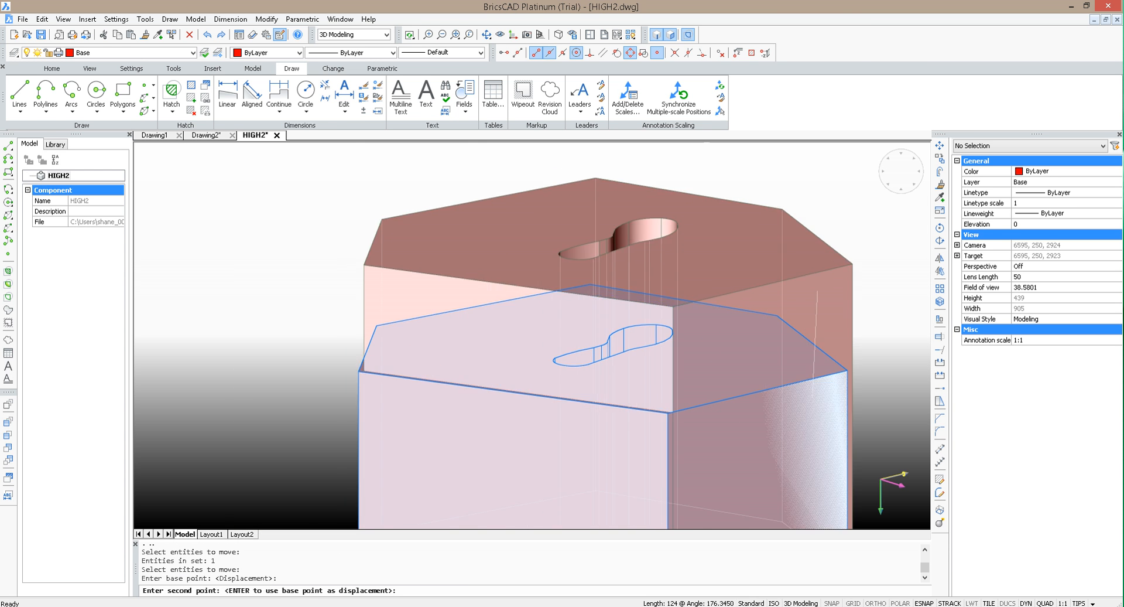
pyautogui.click(877, 602)
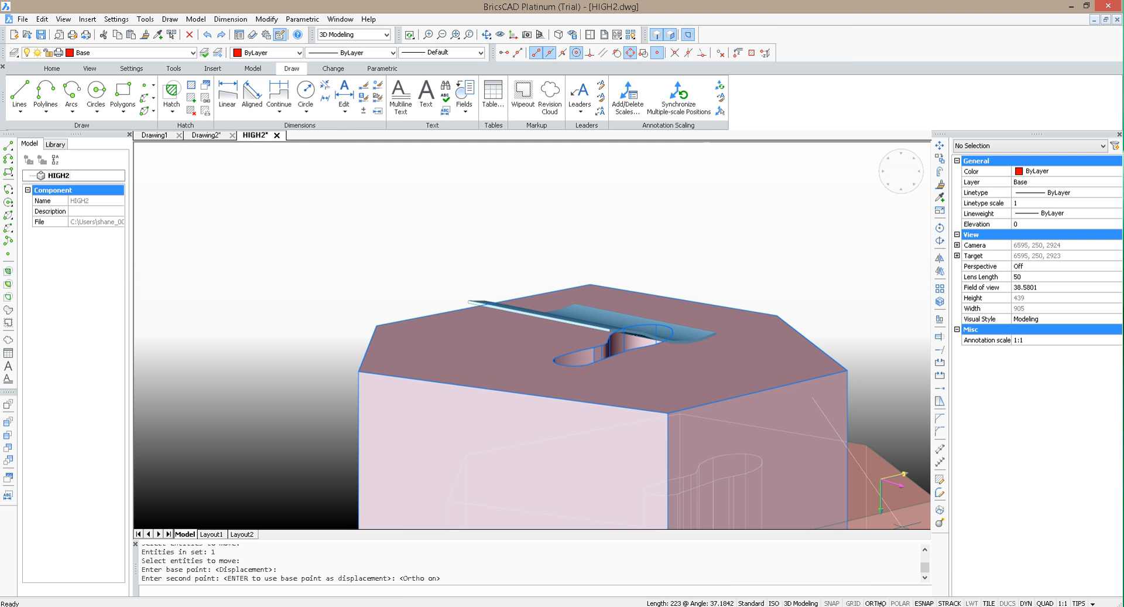
pyautogui.click(777, 256)
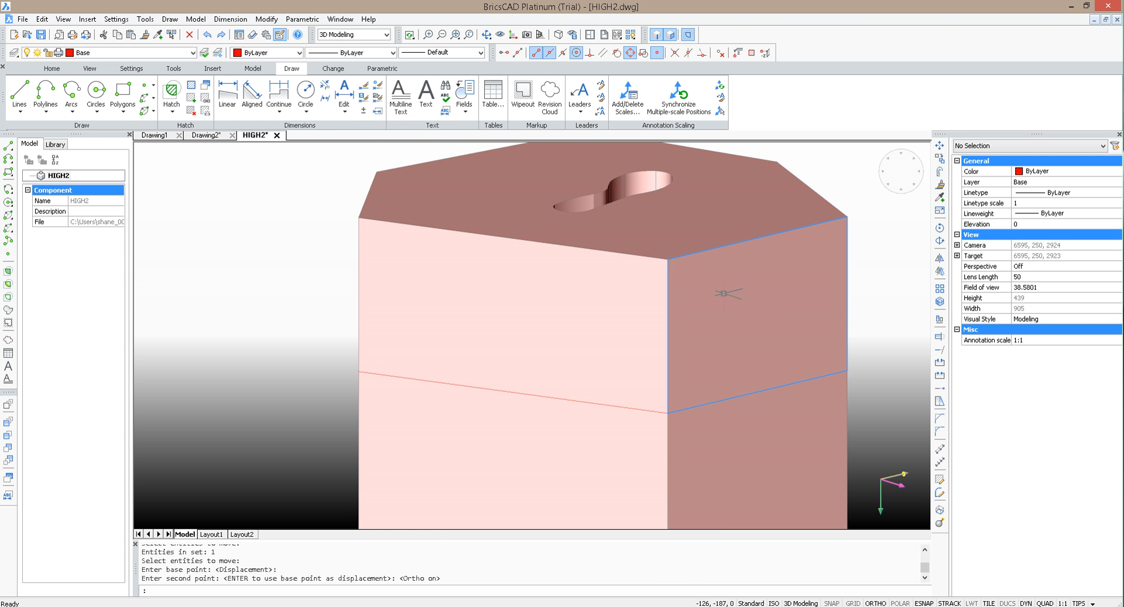
pyautogui.press('Escape')
pyautogui.scroll(-5, 755, 205)
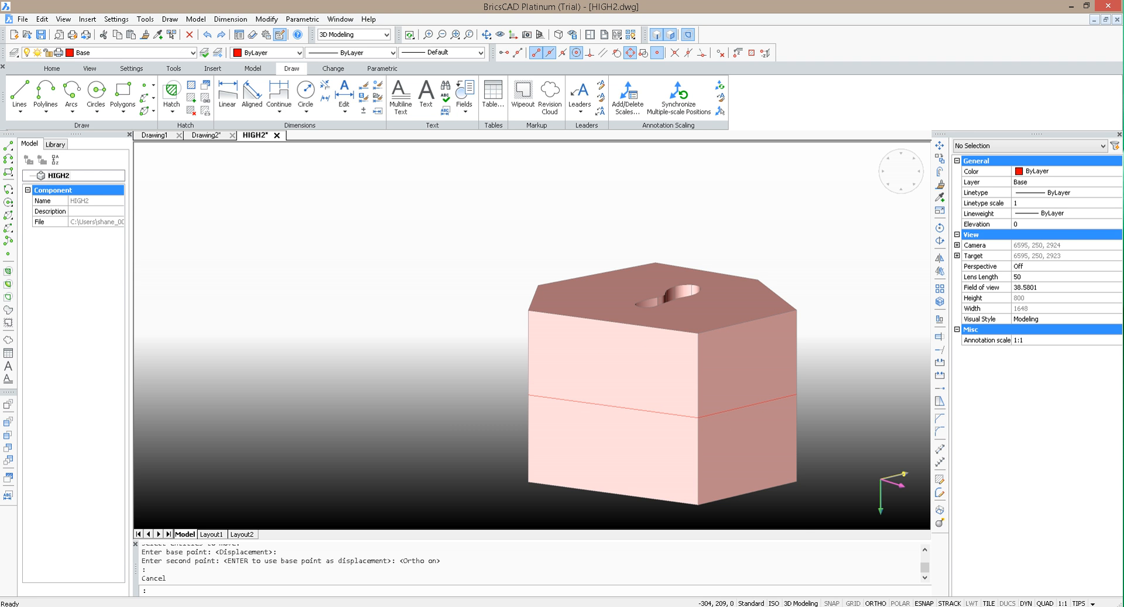
pyautogui.click(65, 52)
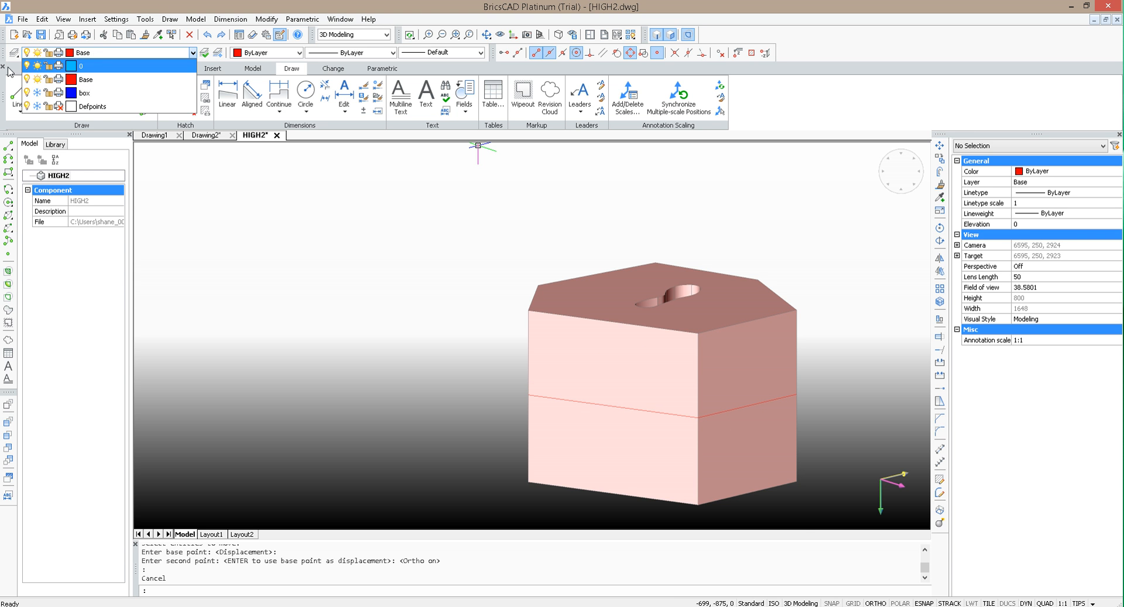
pyautogui.click(411, 216)
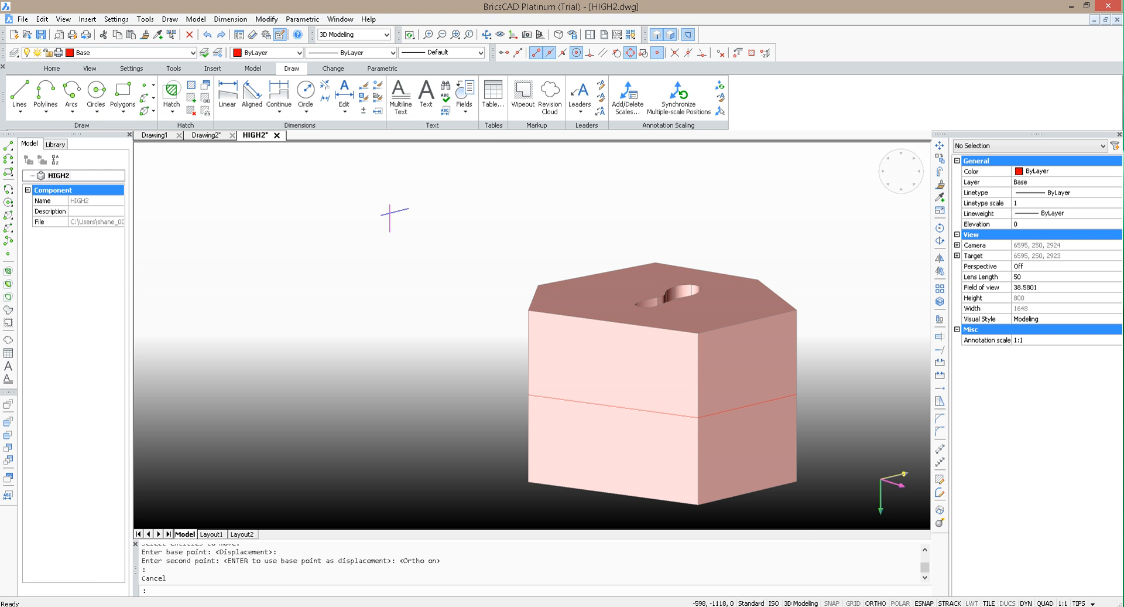
pyautogui.click(391, 216)
pyautogui.click(399, 234)
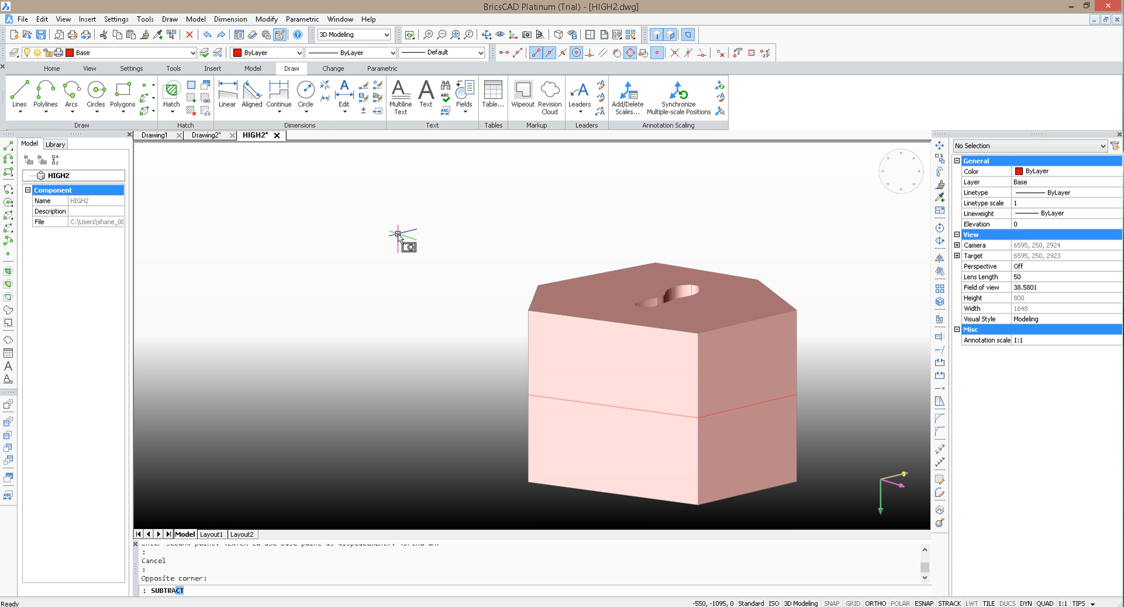
# Step: Subtract the base block from the curved sheet to trim the sheet to the sole-shaped outline
pyautogui.write('SUBTRACT')
pyautogui.press('Return')
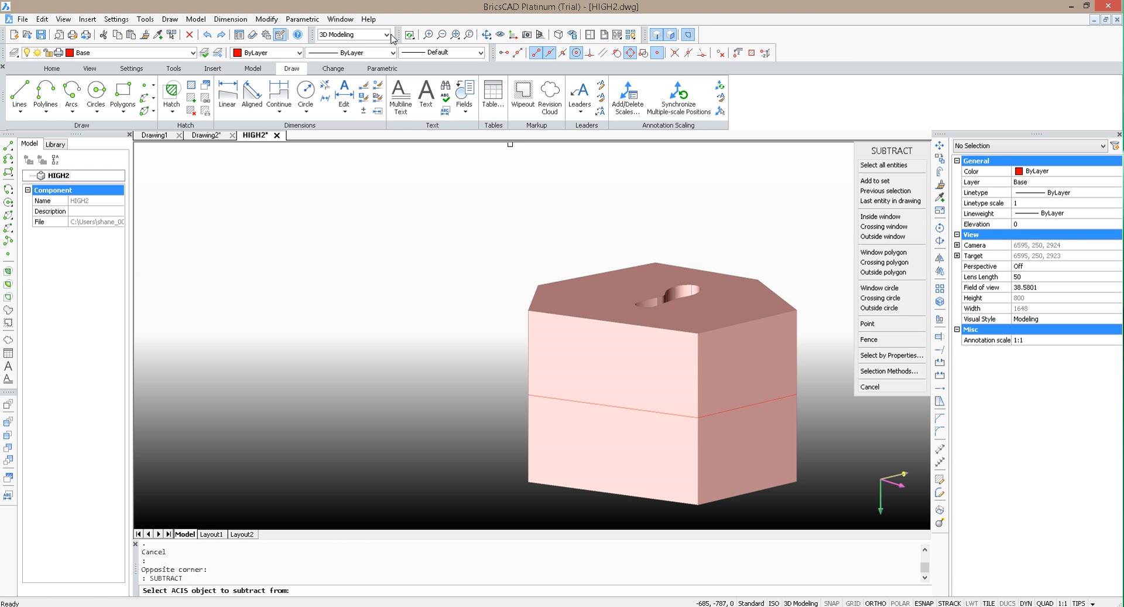
pyautogui.click(486, 35)
pyautogui.moveTo(615, 180); pyautogui.dragTo(591, 281)
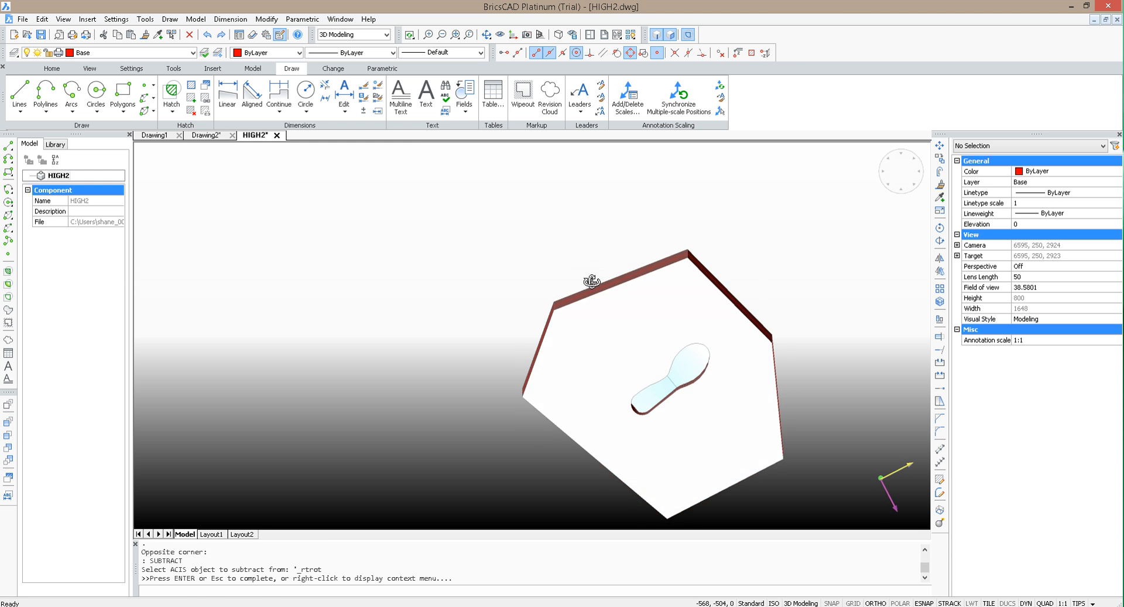
pyautogui.press('Escape')
pyautogui.scroll(2, 696, 391)
pyautogui.click(668, 333)
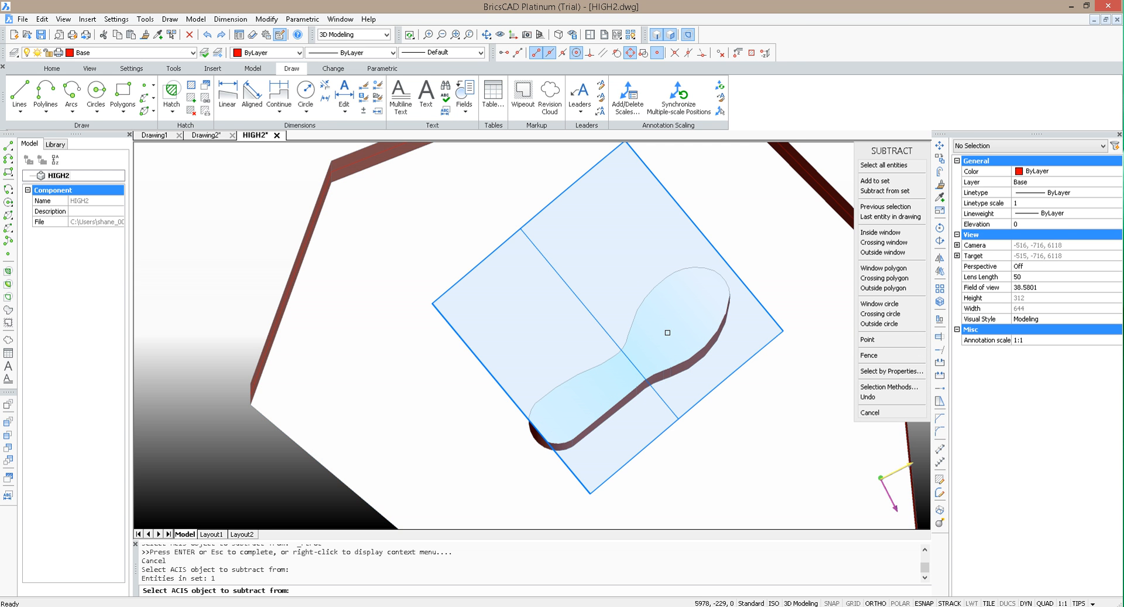
pyautogui.press('Return')
pyautogui.click(771, 440)
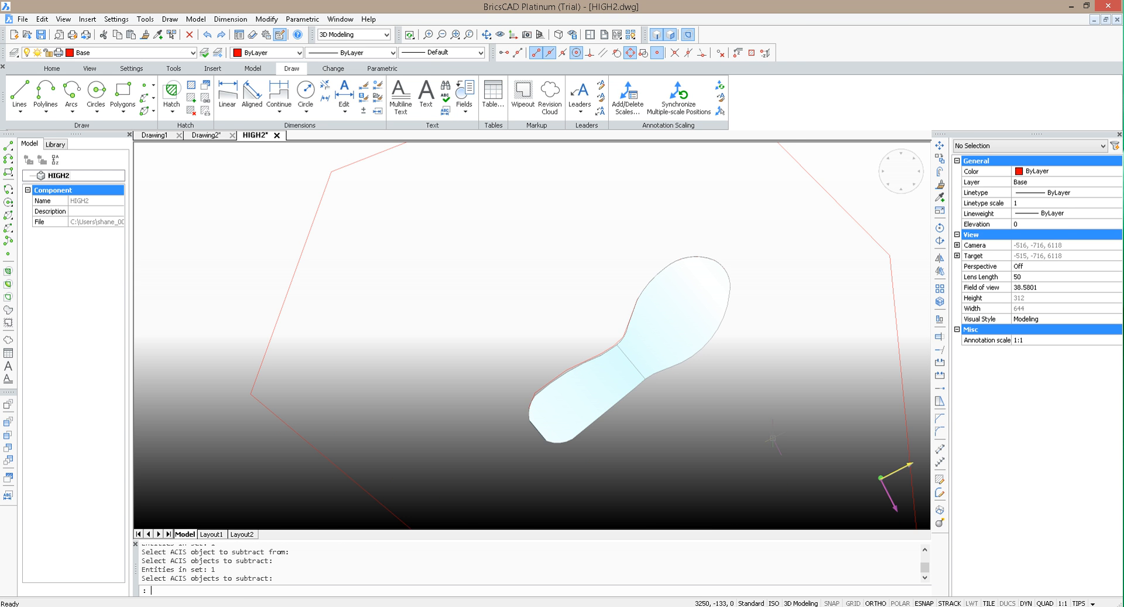
# Step: Thaw the box layer to display the rectangular box beside the trimmed sole
pyautogui.click(486, 35)
pyautogui.moveTo(562, 294); pyautogui.dragTo(948, 291)
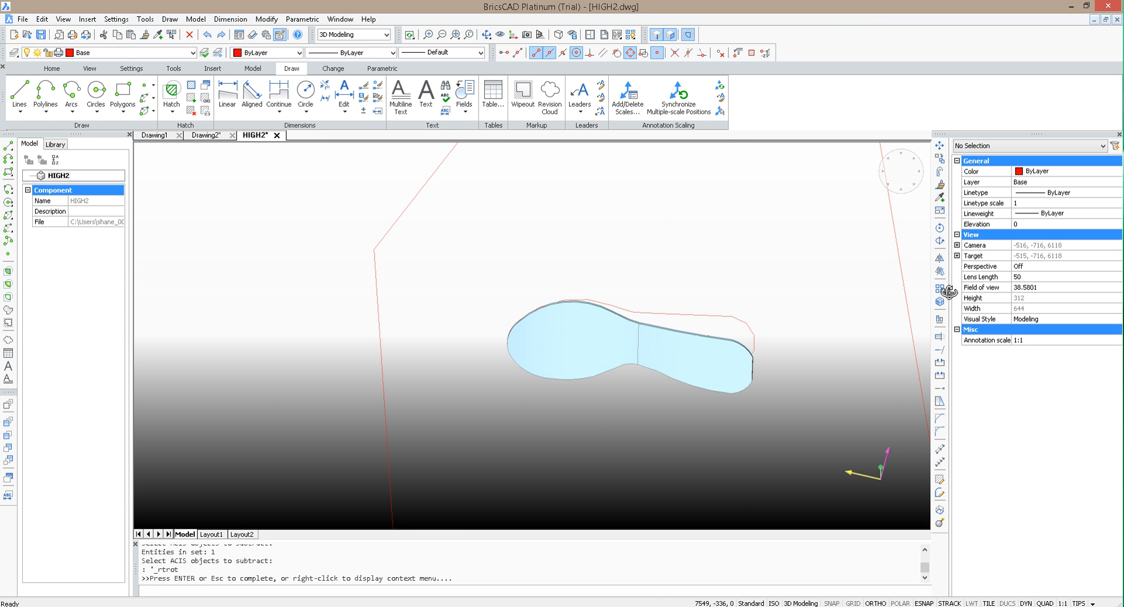
pyautogui.moveTo(787, 373); pyautogui.dragTo(785, 276)
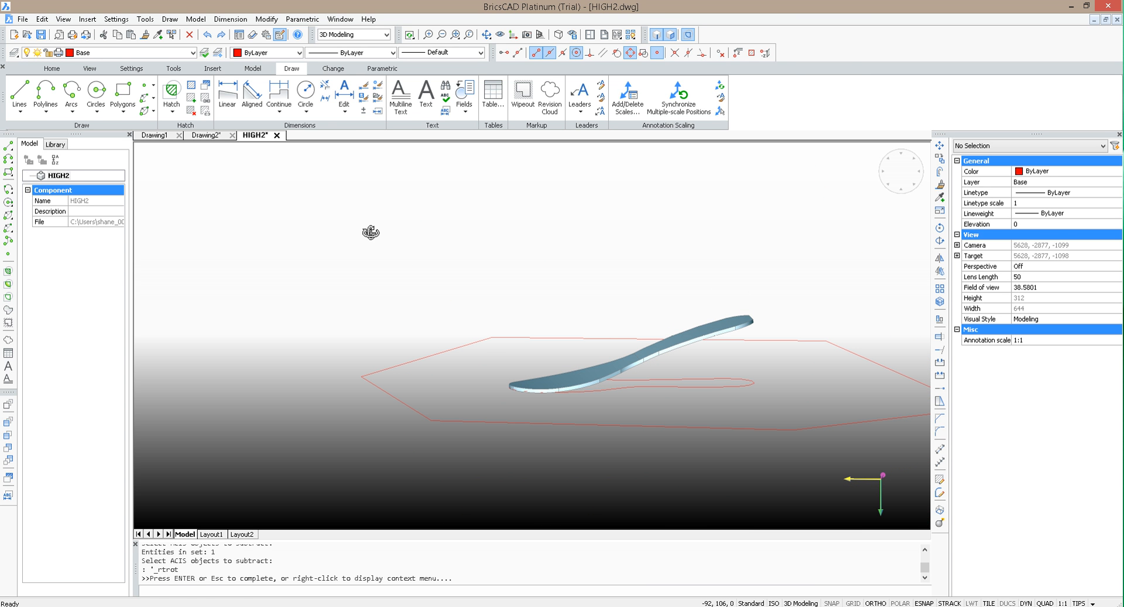
pyautogui.press('Escape')
pyautogui.click(52, 52)
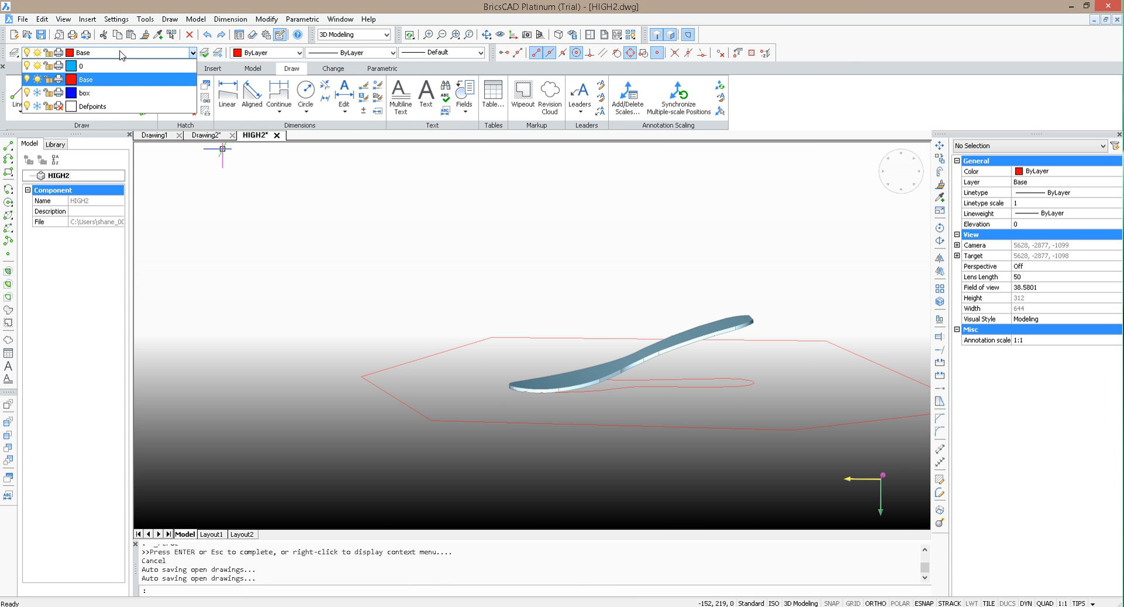
pyautogui.click(37, 78)
pyautogui.click(37, 93)
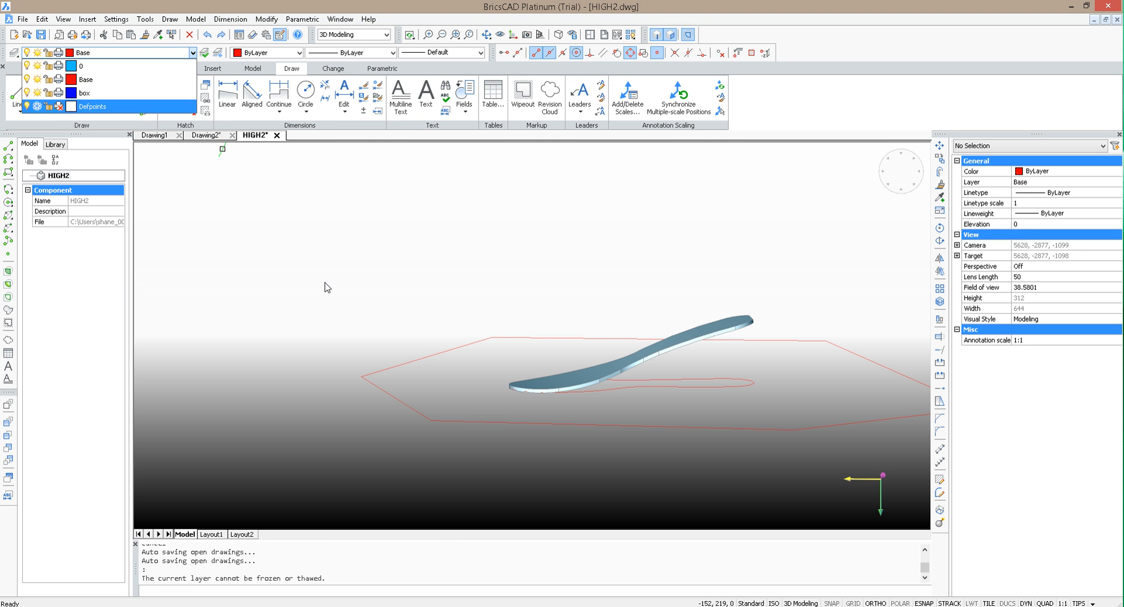
pyautogui.click(325, 282)
# Step: Make layer 0 current and freeze the Base layer
pyautogui.click(89, 54)
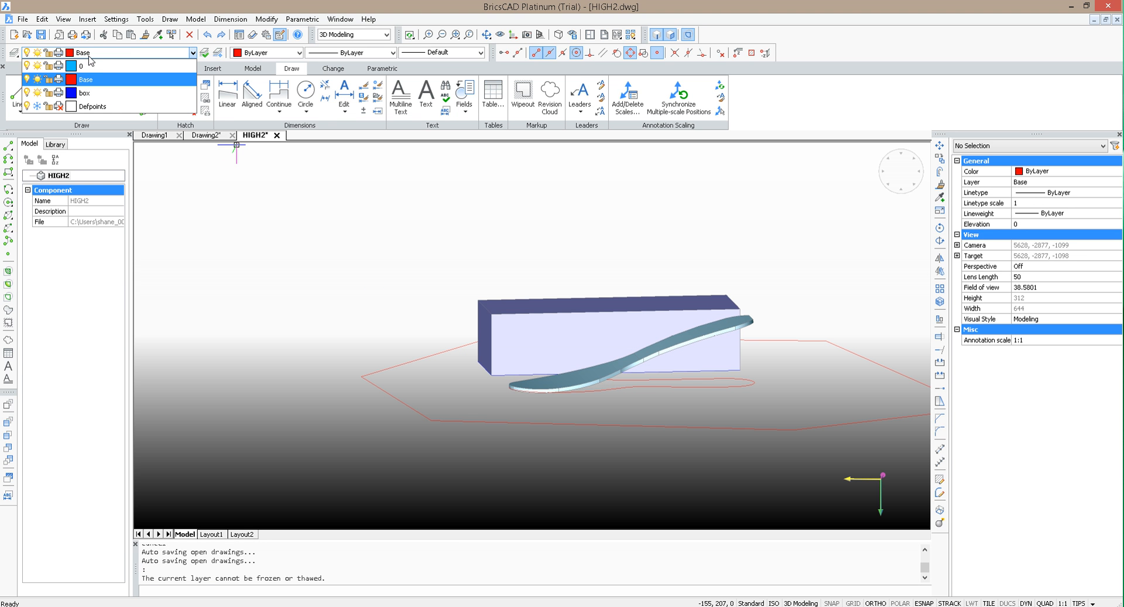
pyautogui.click(36, 80)
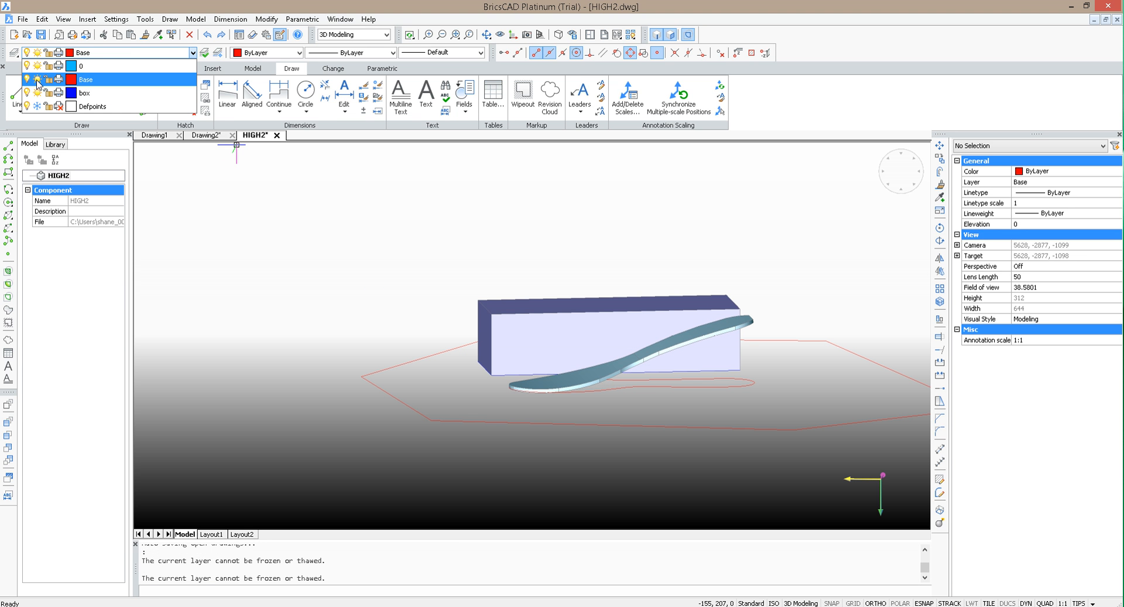
pyautogui.click(144, 66)
pyautogui.click(133, 55)
pyautogui.click(36, 80)
pyautogui.click(249, 229)
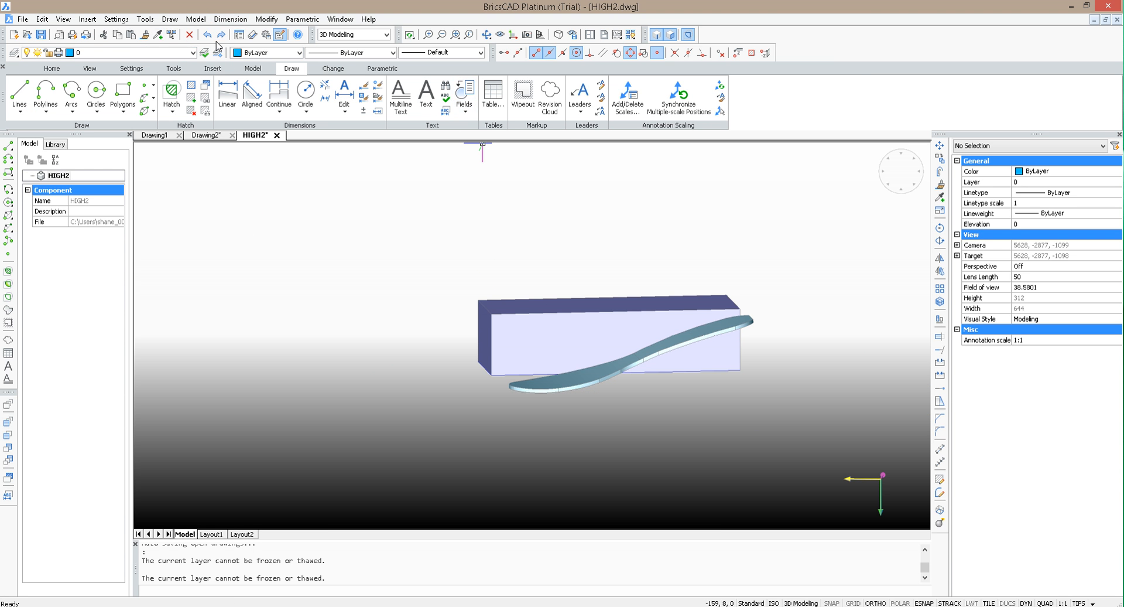
# Step: Align the UCS with the underside of the rectangular box using the Face option
pyautogui.click(500, 35)
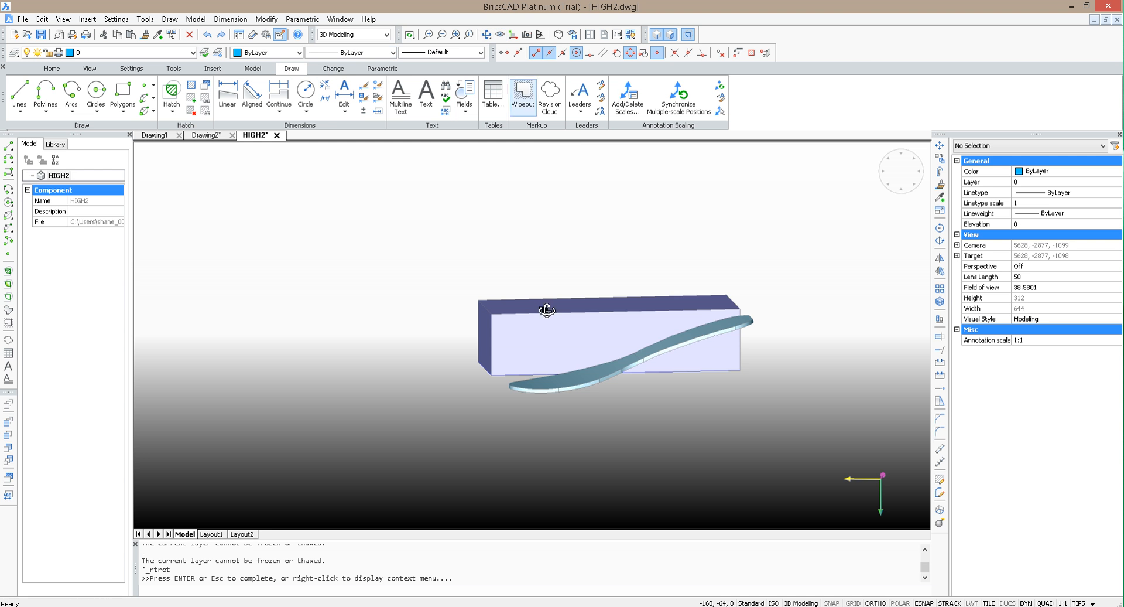
pyautogui.moveTo(544, 313); pyautogui.dragTo(717, 171)
pyautogui.moveTo(635, 195); pyautogui.dragTo(668, 358)
pyautogui.press('Escape')
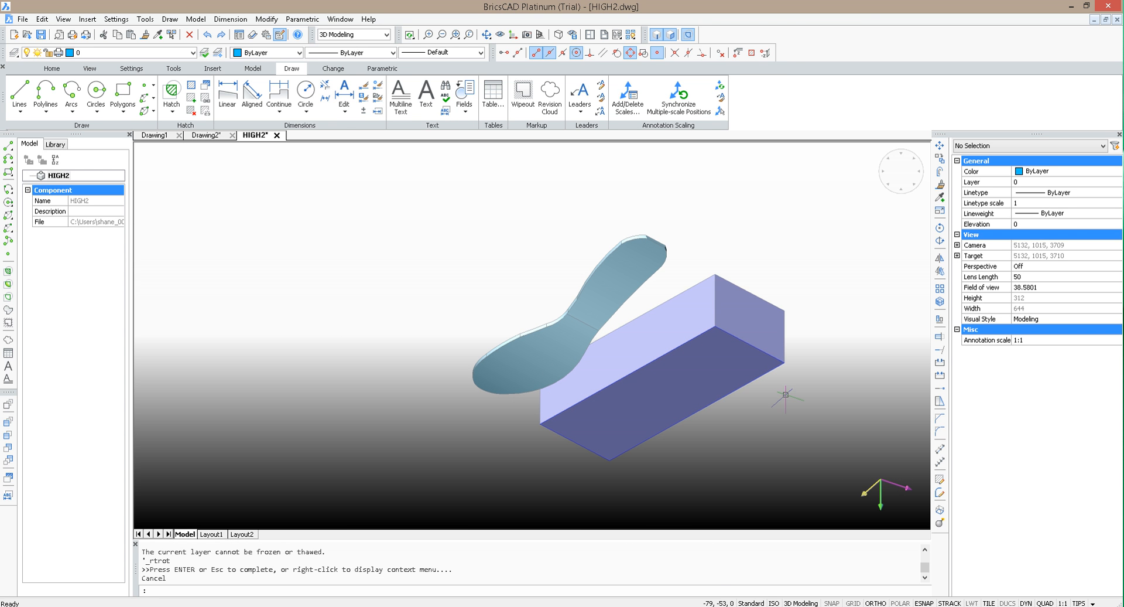
pyautogui.write('ucs')
pyautogui.press('Return')
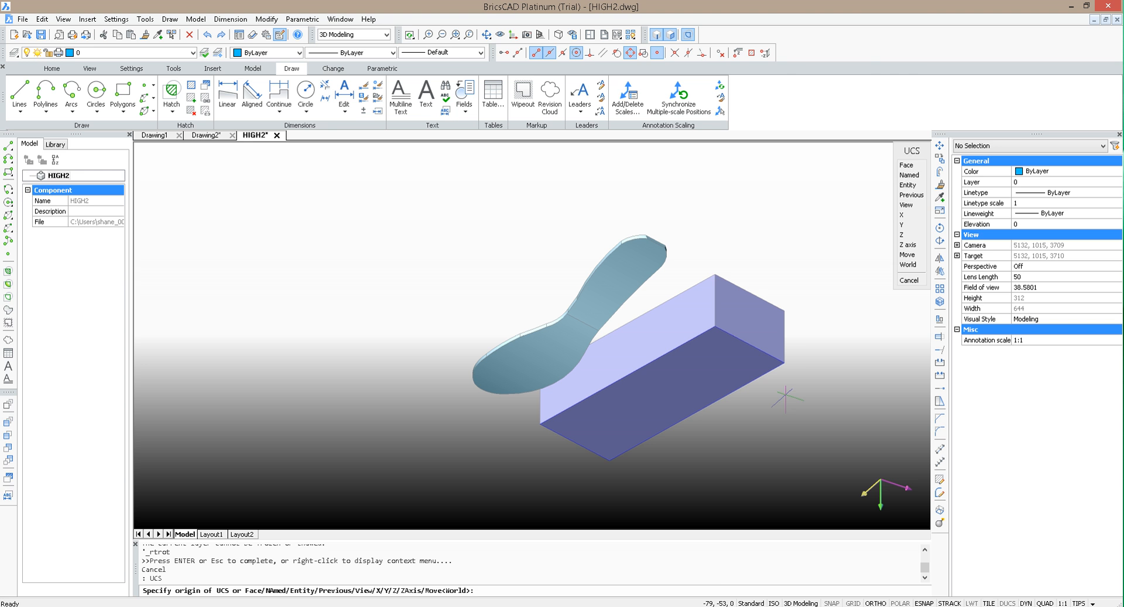
pyautogui.write('f')
pyautogui.press('Return')
pyautogui.click(624, 420)
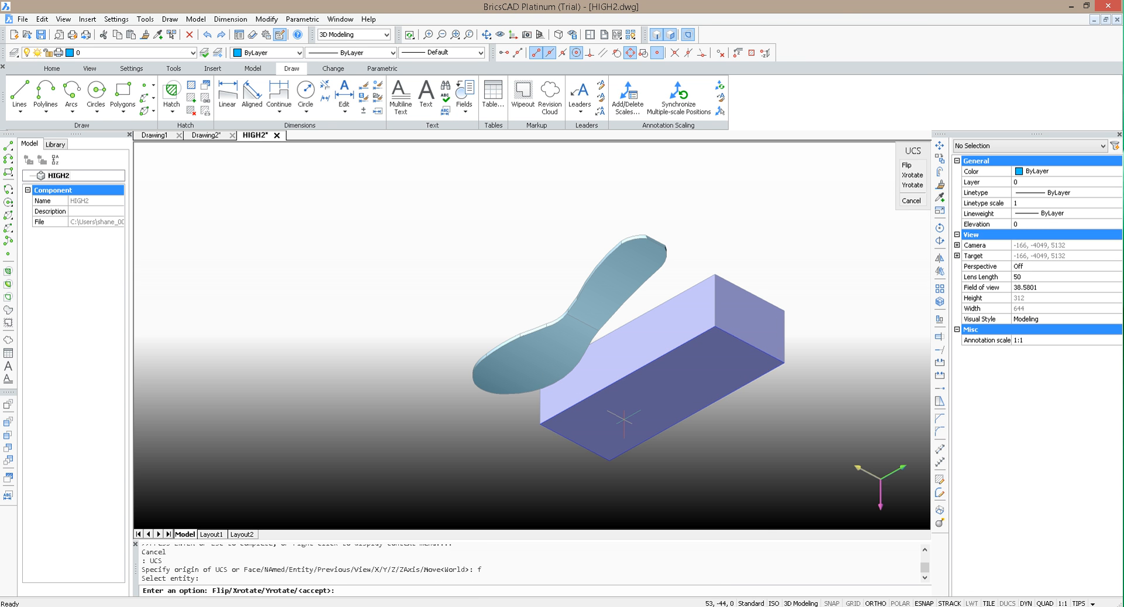
pyautogui.press('Return')
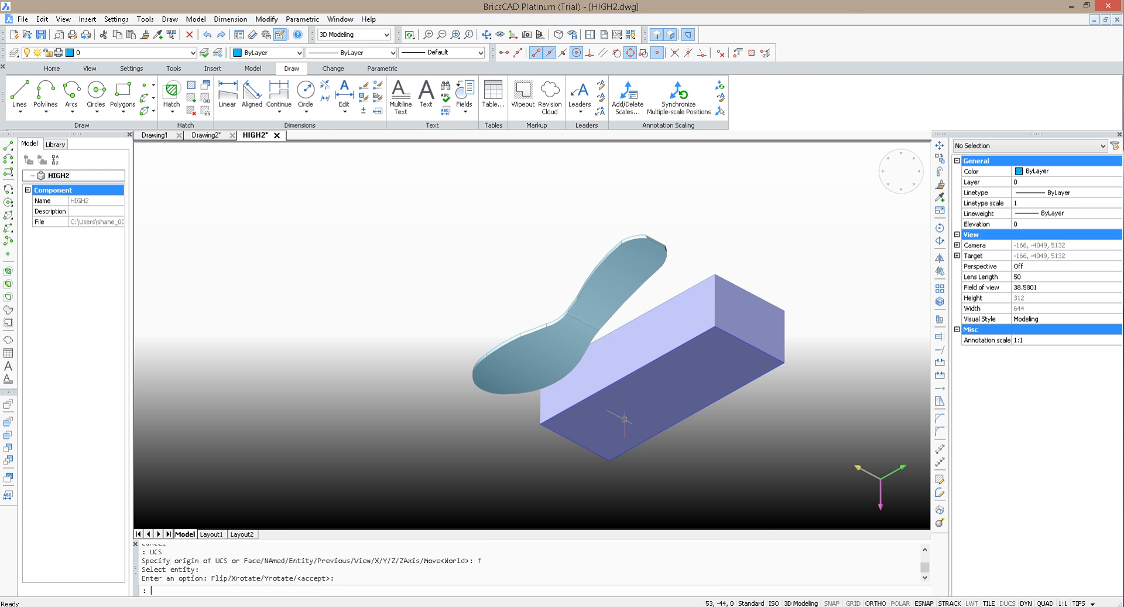
# Step: Thaw the Base layer to show the sole outline and base sketches alongside the box and sole
pyautogui.click(457, 35)
pyautogui.moveTo(514, 226); pyautogui.dragTo(828, 315)
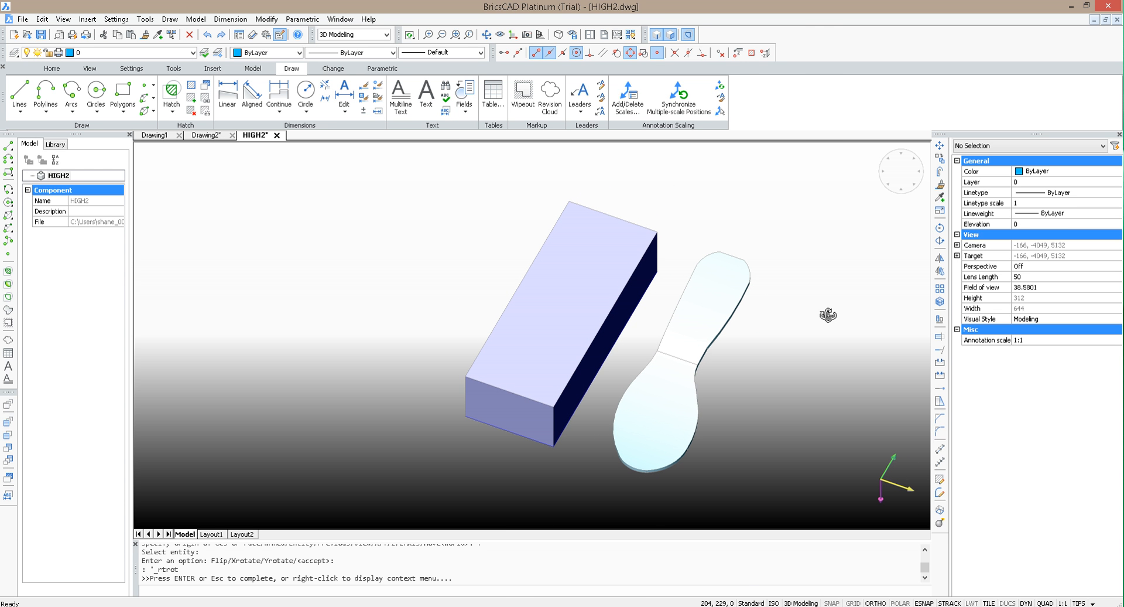
pyautogui.press('Escape')
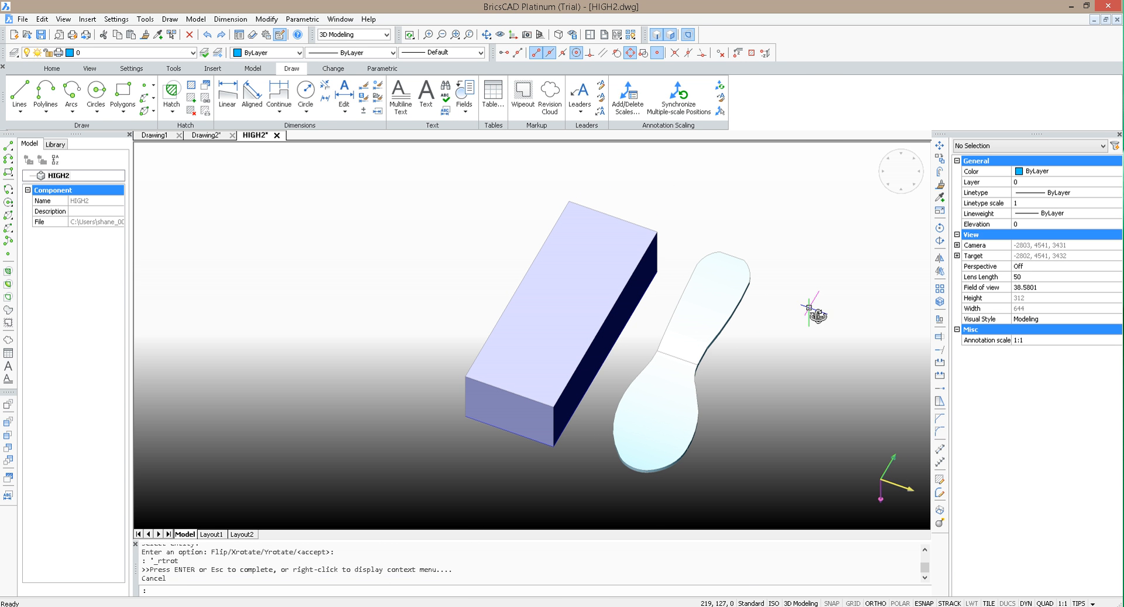
pyautogui.click(115, 52)
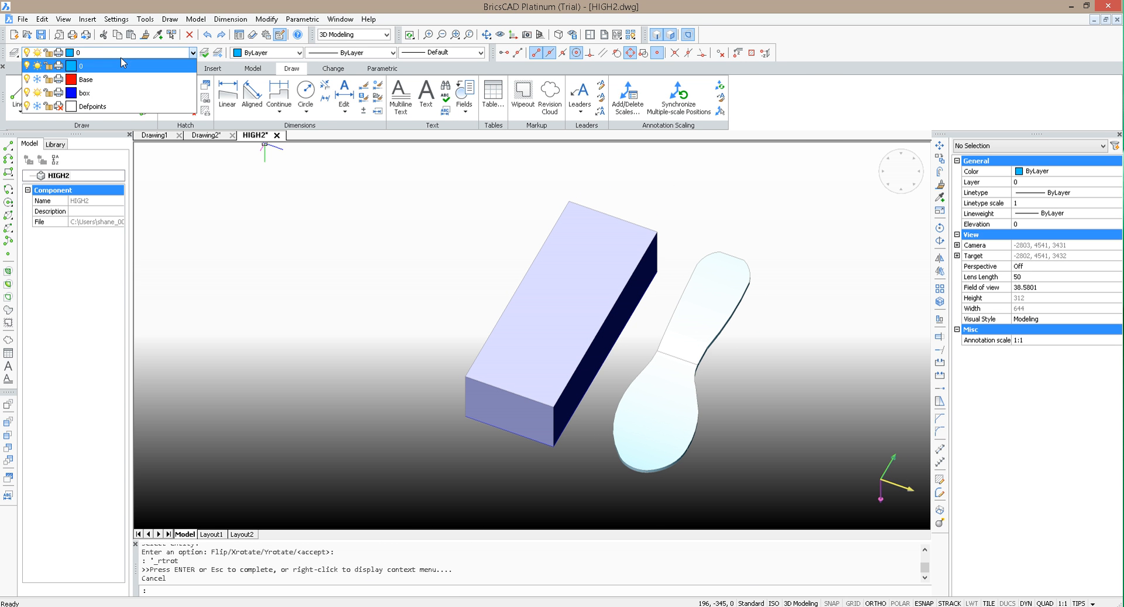
pyautogui.click(38, 79)
pyautogui.click(868, 272)
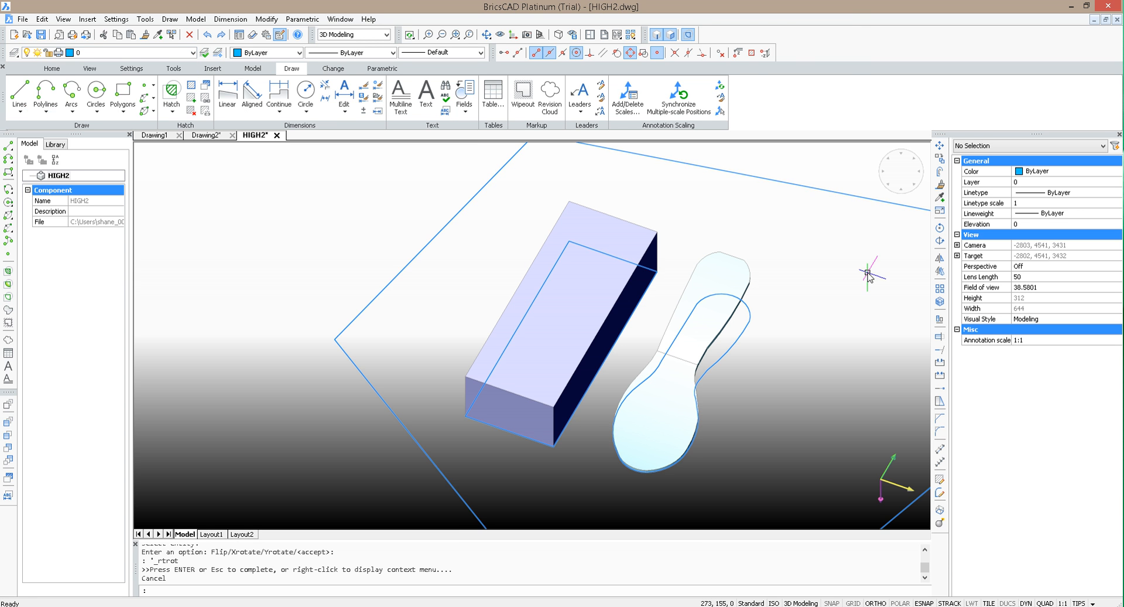
# Step: Make Base the current layer and freeze layer 0 to hide the trimmed sole
pyautogui.click(142, 53)
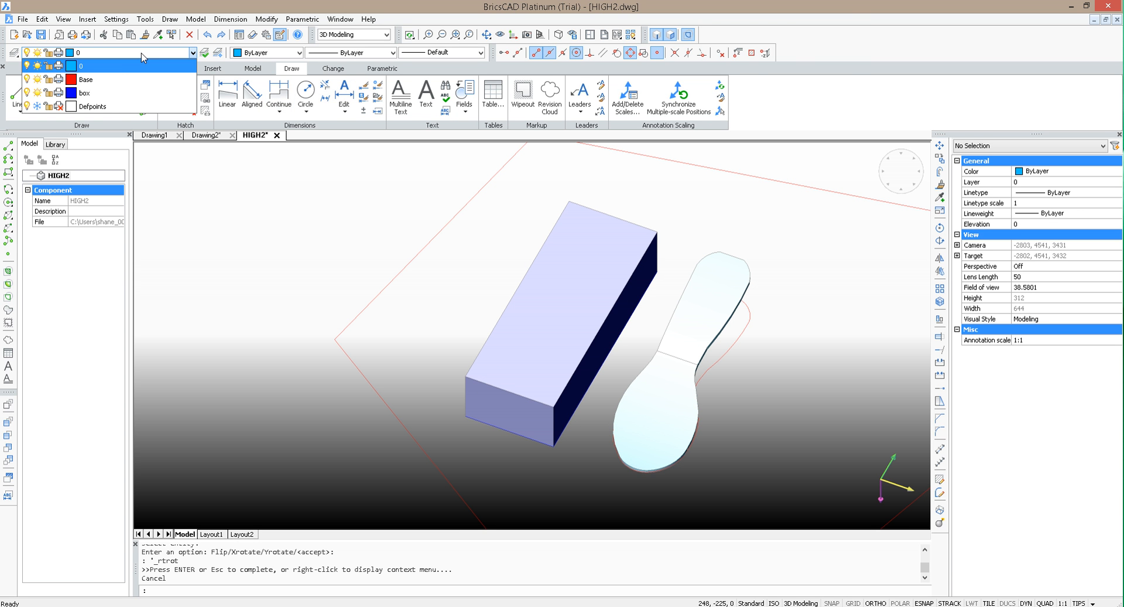
pyautogui.click(37, 66)
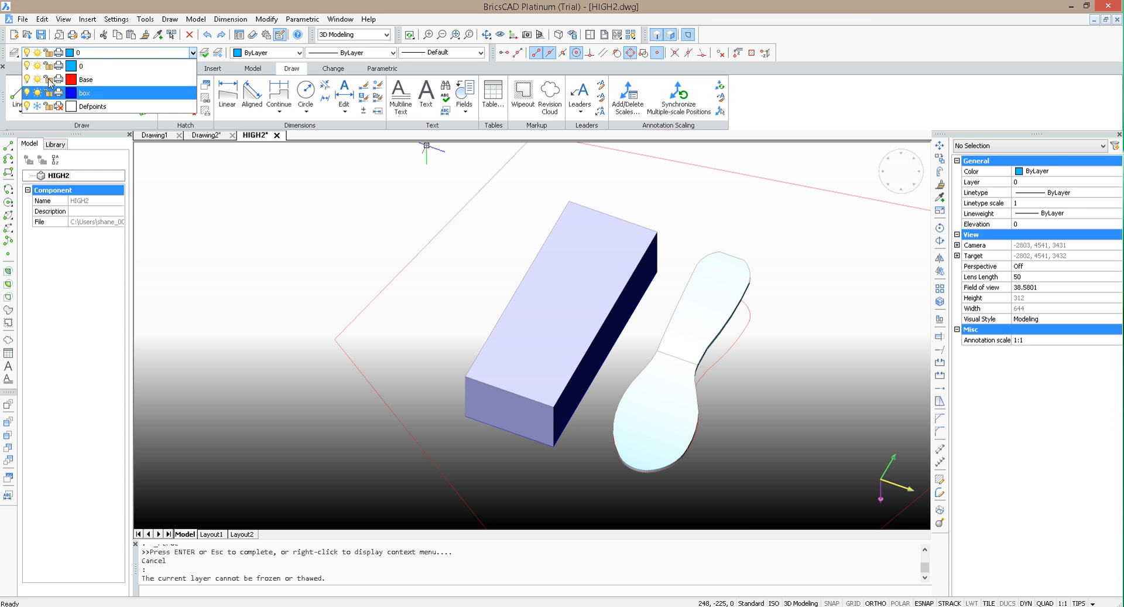
pyautogui.click(102, 81)
pyautogui.click(42, 53)
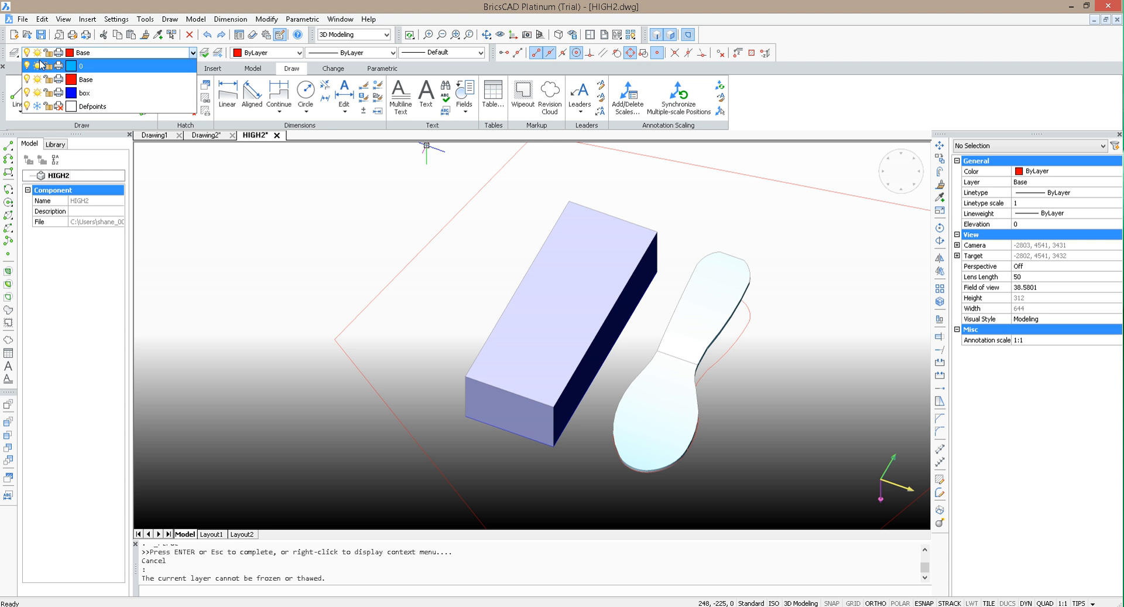
pyautogui.click(37, 66)
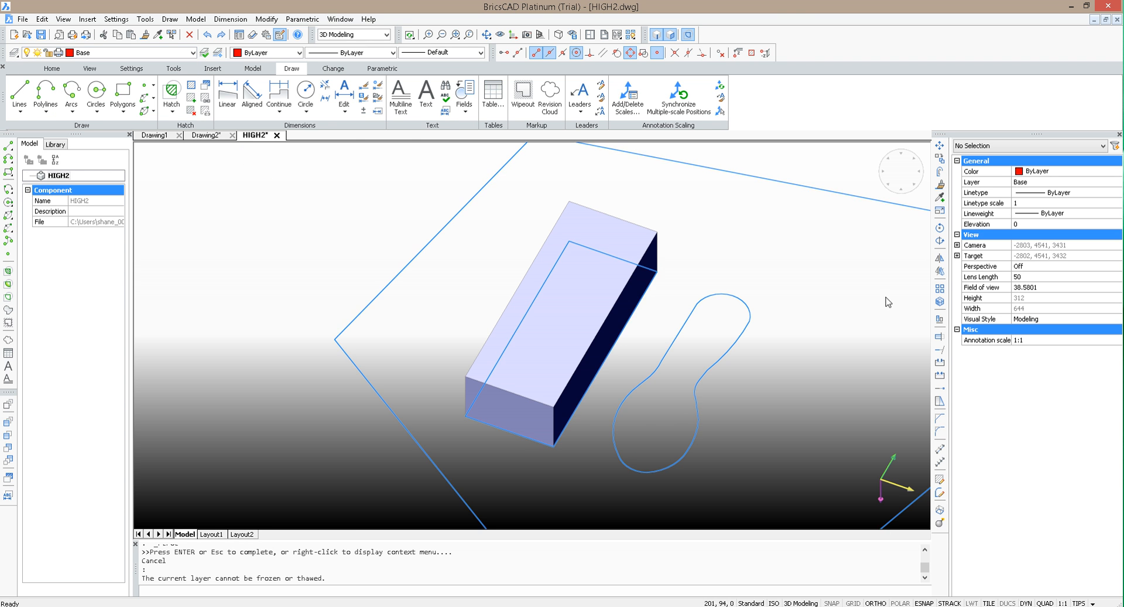
pyautogui.scroll(1, 799, 292)
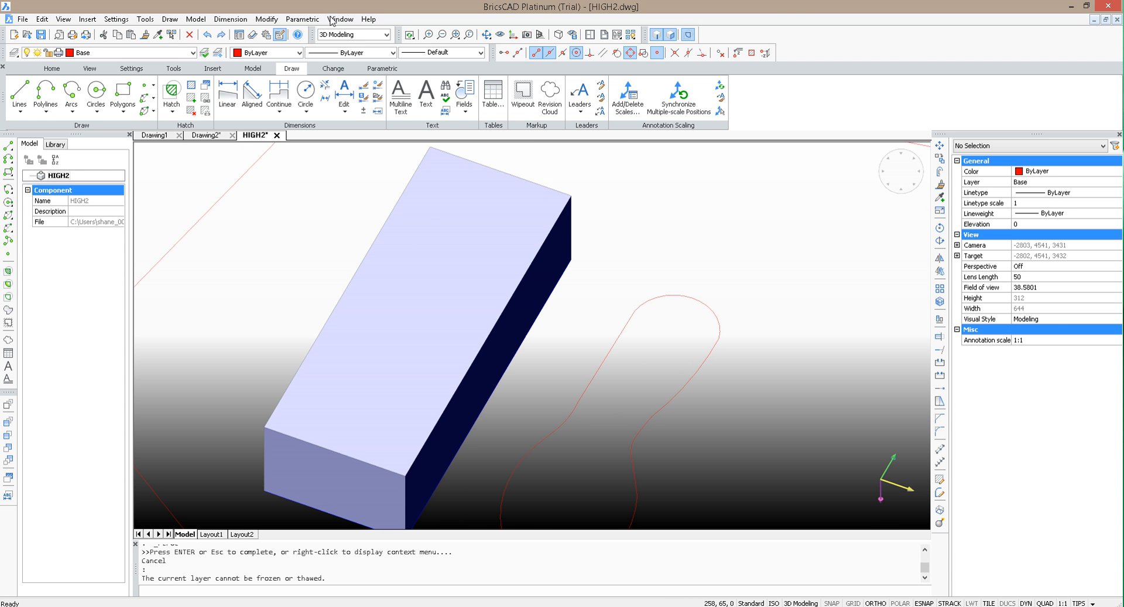
pyautogui.click(487, 35)
pyautogui.moveTo(691, 304); pyautogui.dragTo(689, 264)
pyautogui.press('Escape')
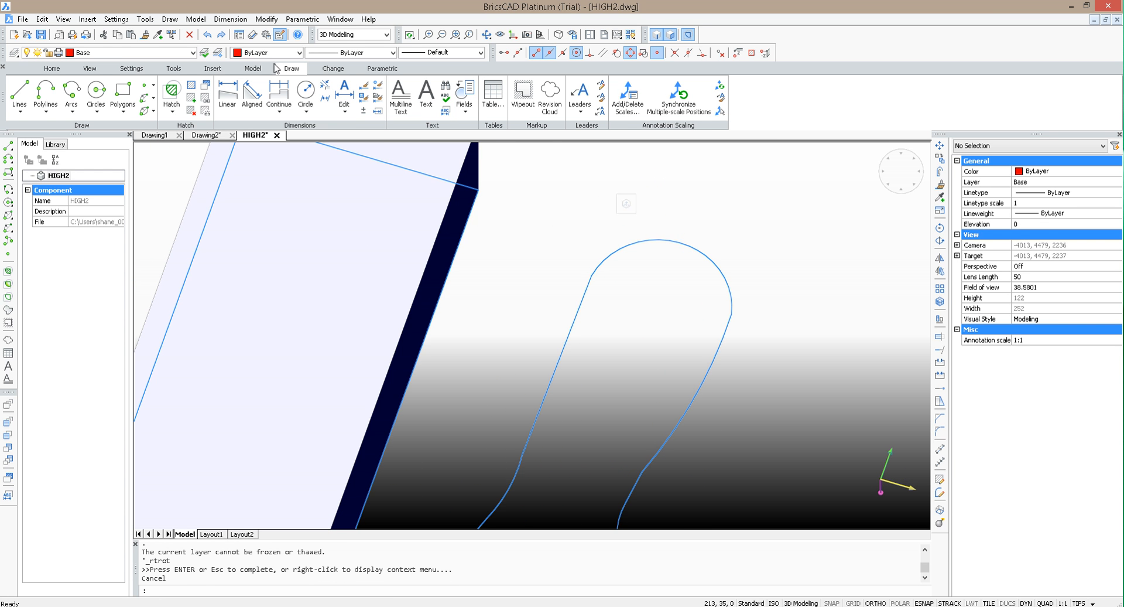
pyautogui.click(96, 91)
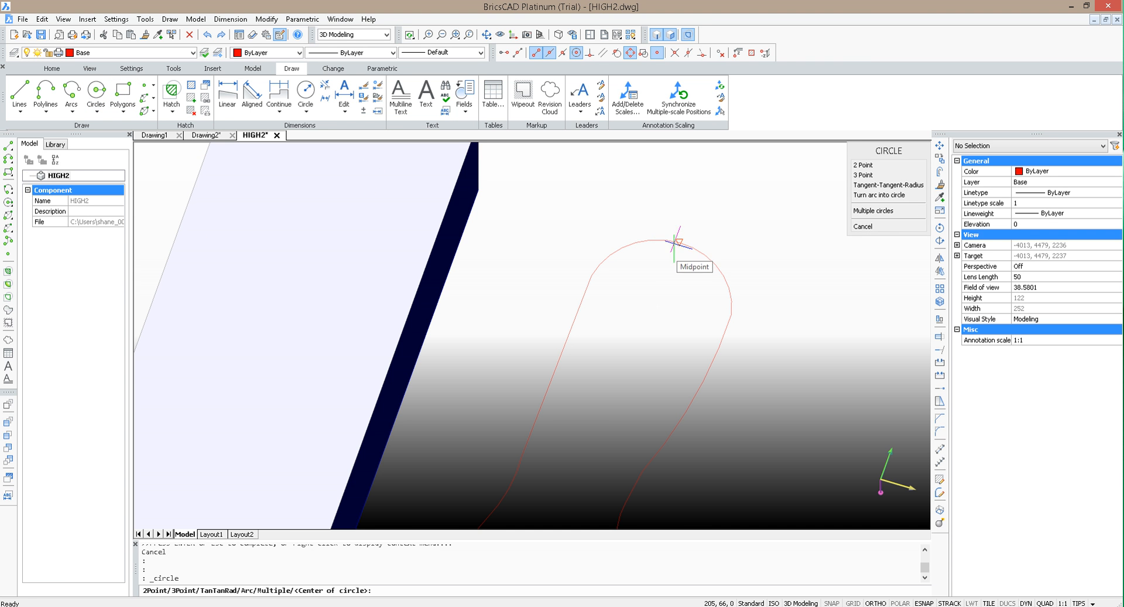
pyautogui.click(678, 242)
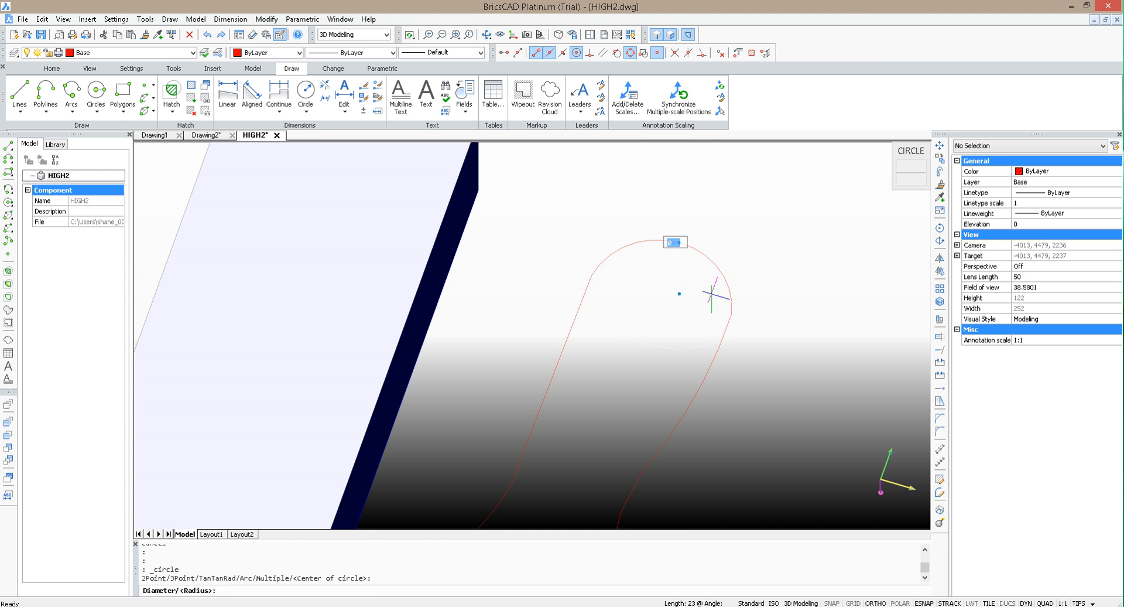
pyautogui.press('Escape')
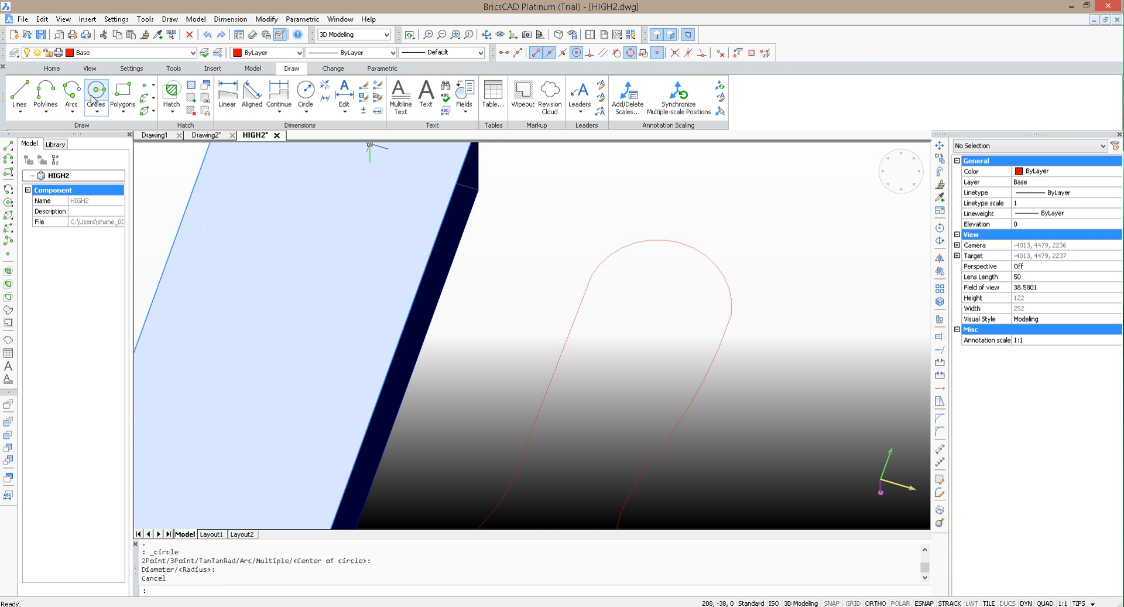
pyautogui.click(95, 94)
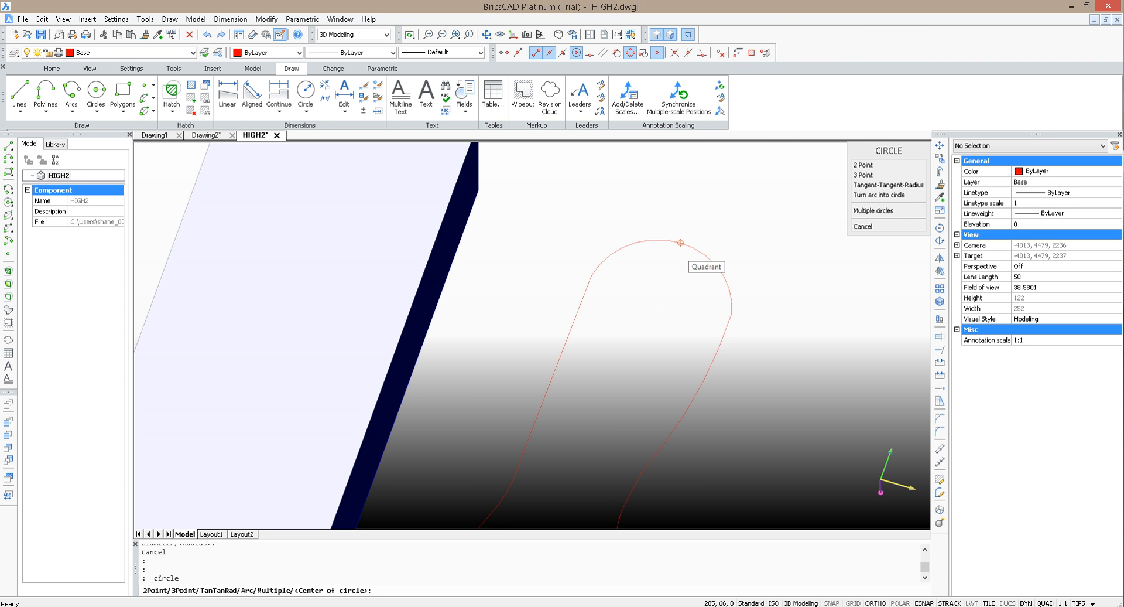
pyautogui.click(680, 242)
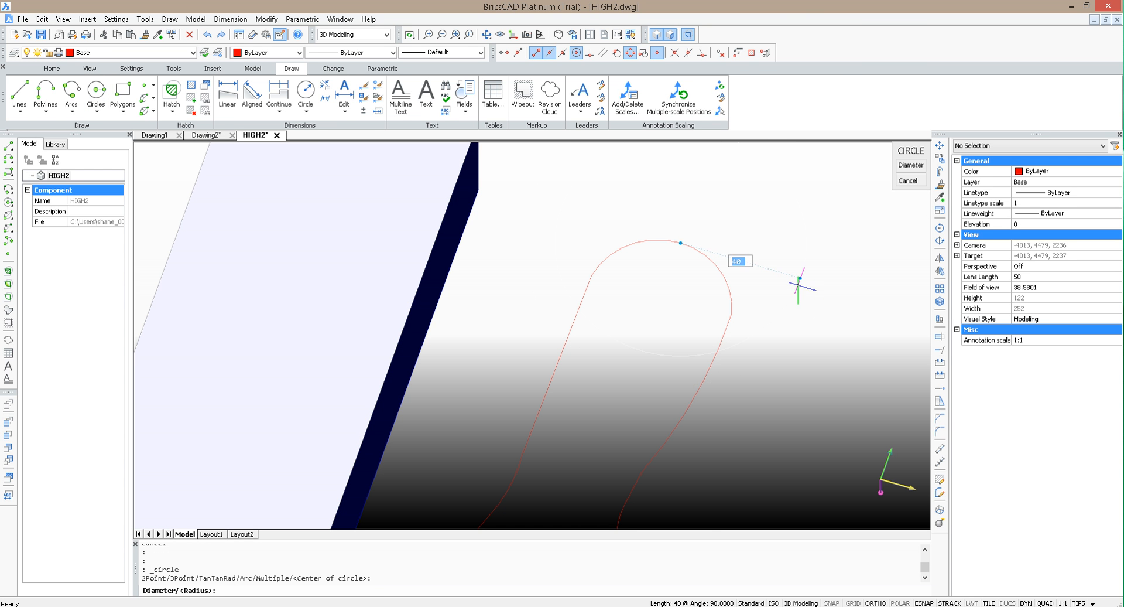
pyautogui.press('Escape')
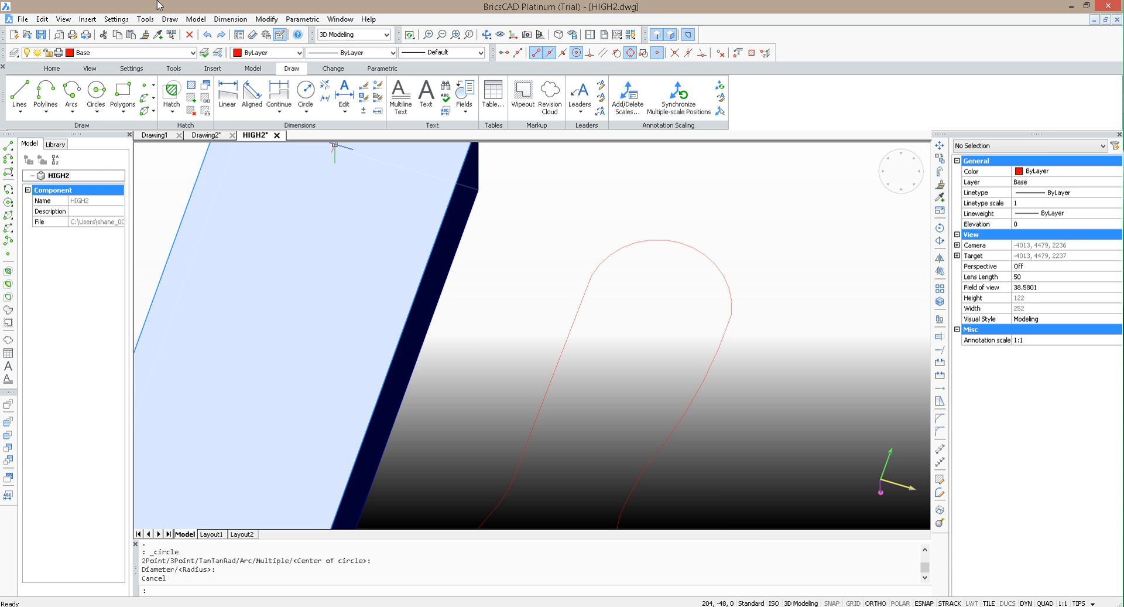
# Step: Switch the workspace to 2D Drafting and dismiss the file-write error
pyautogui.click(381, 40)
pyautogui.click(351, 44)
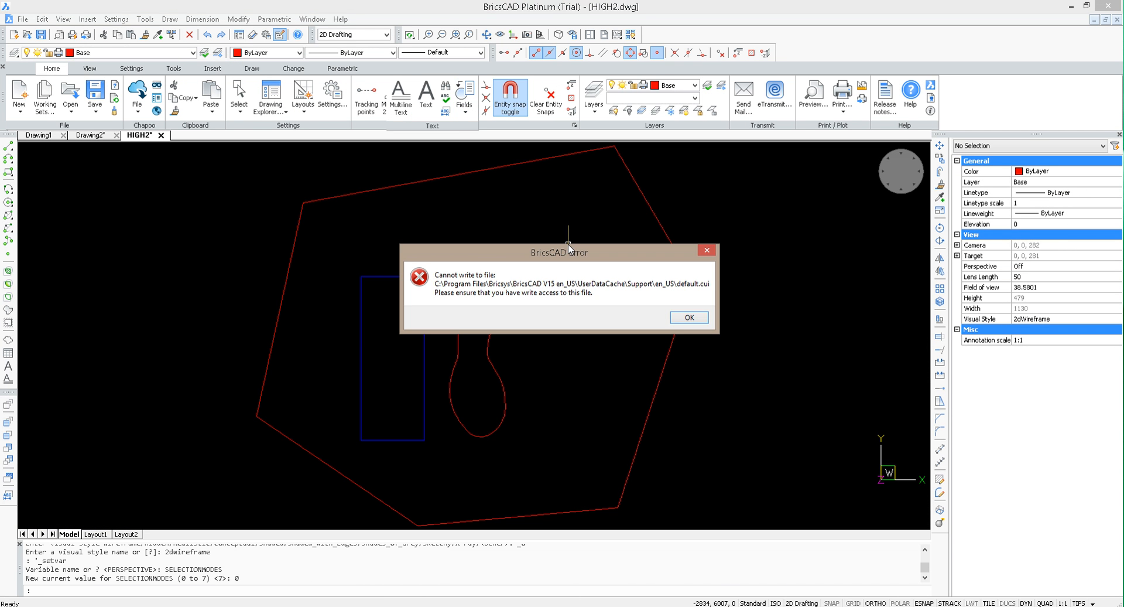
pyautogui.click(690, 318)
# Step: Draw a circle of radius 14 centred on the end quadrant of the sole outline's heel arc
pyautogui.scroll(4, 448, 294)
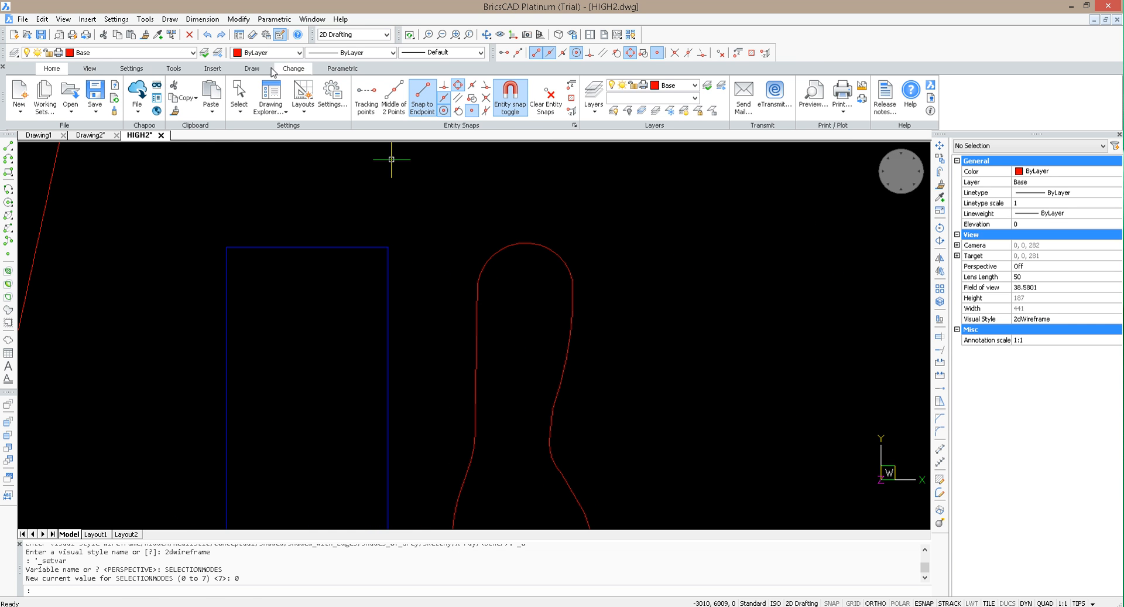
pyautogui.click(252, 68)
pyautogui.click(98, 94)
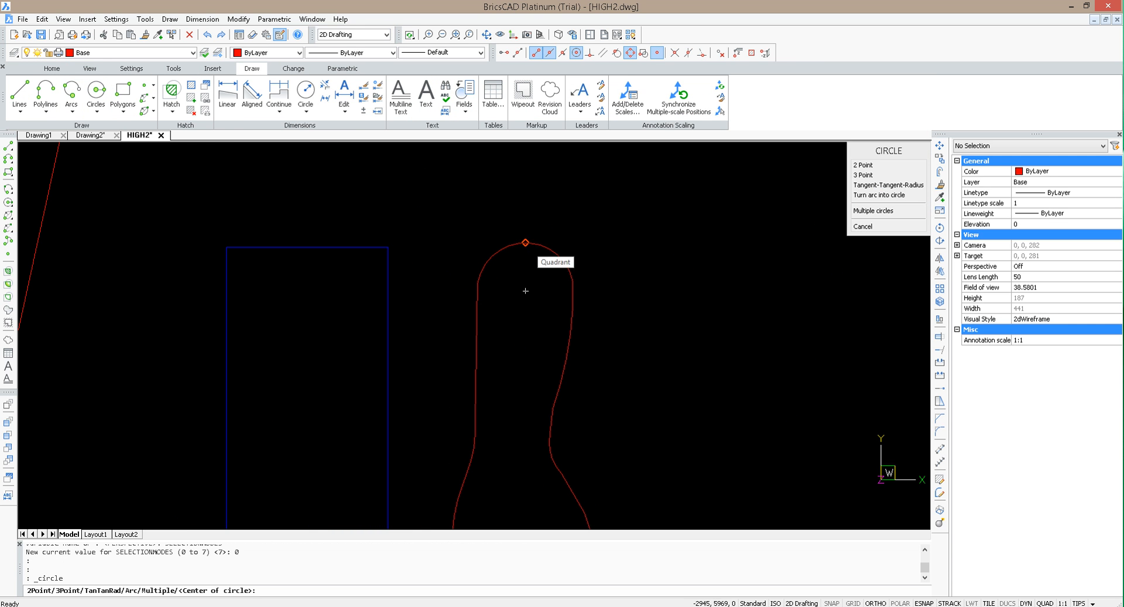
pyautogui.click(525, 243)
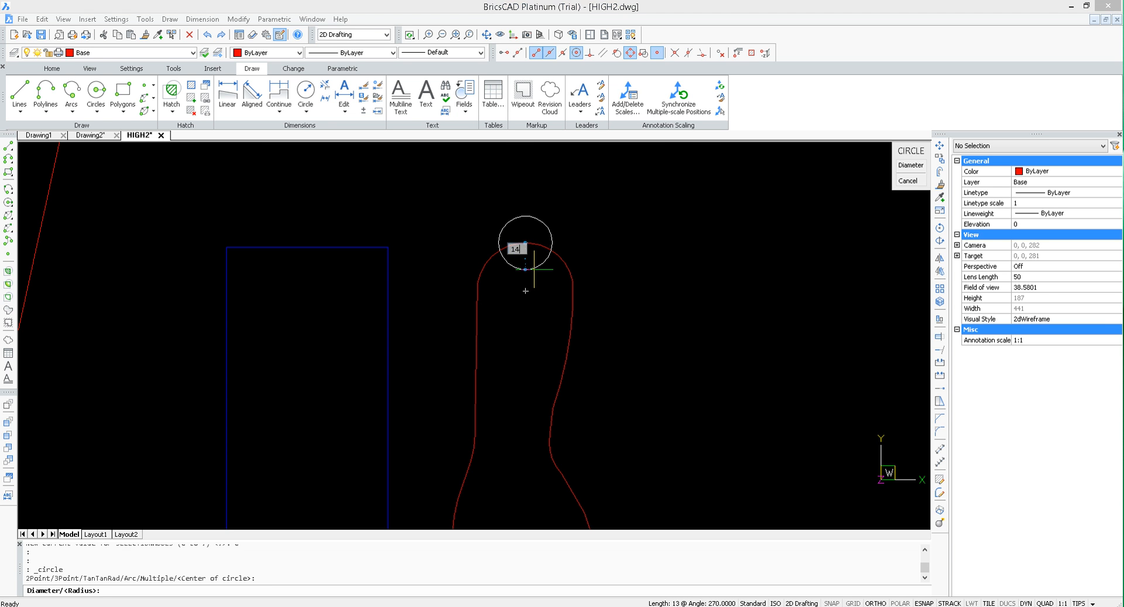
pyautogui.click(530, 269)
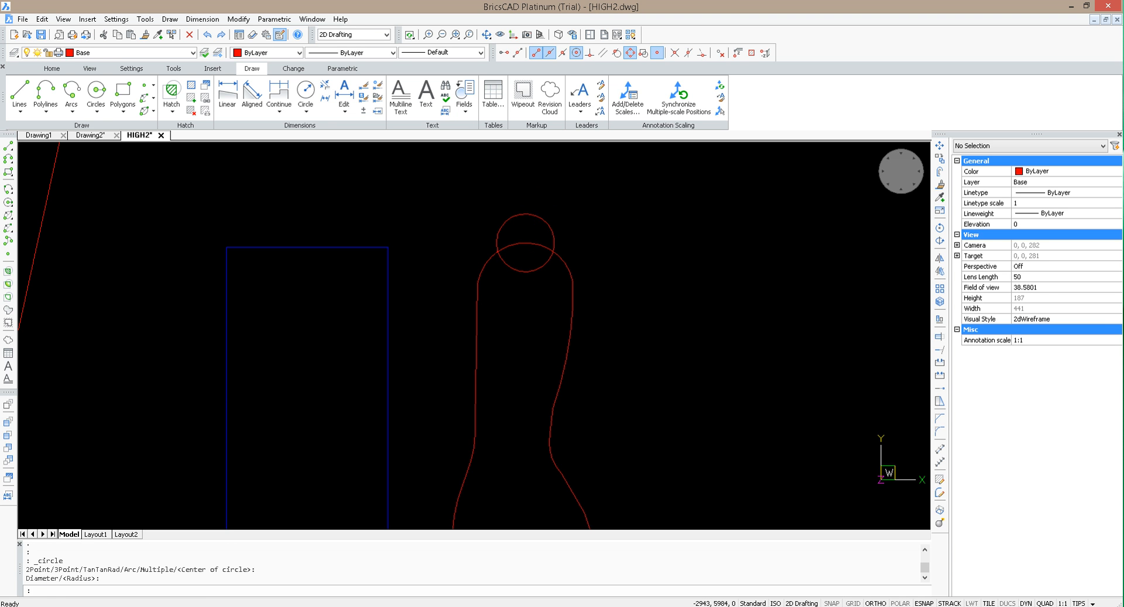
pyautogui.click(519, 217)
pyautogui.click(515, 213)
pyautogui.click(519, 212)
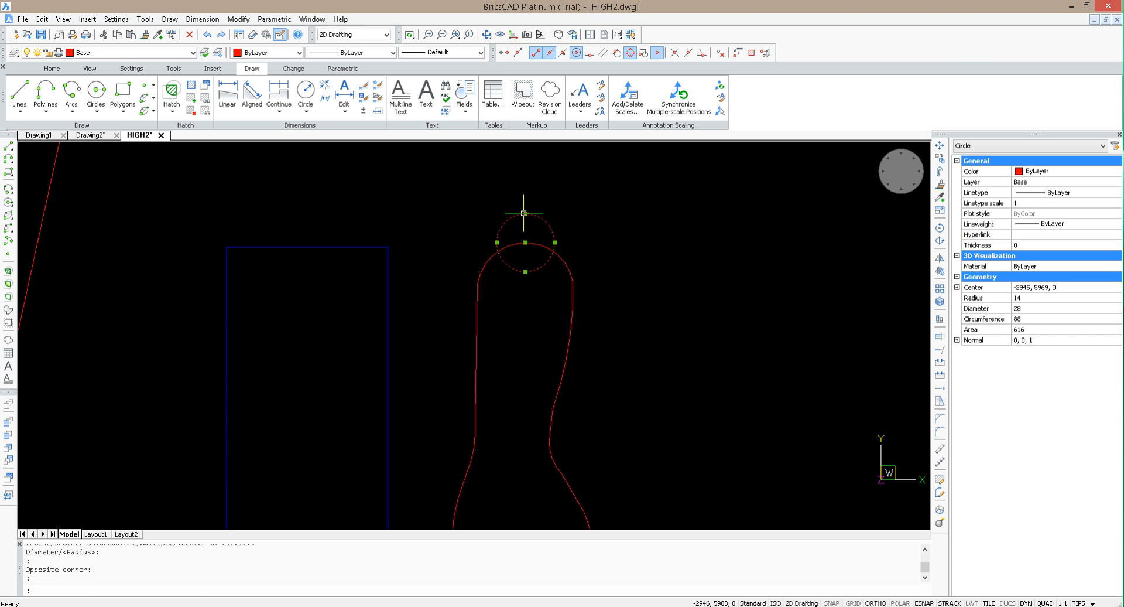
pyautogui.click(525, 213)
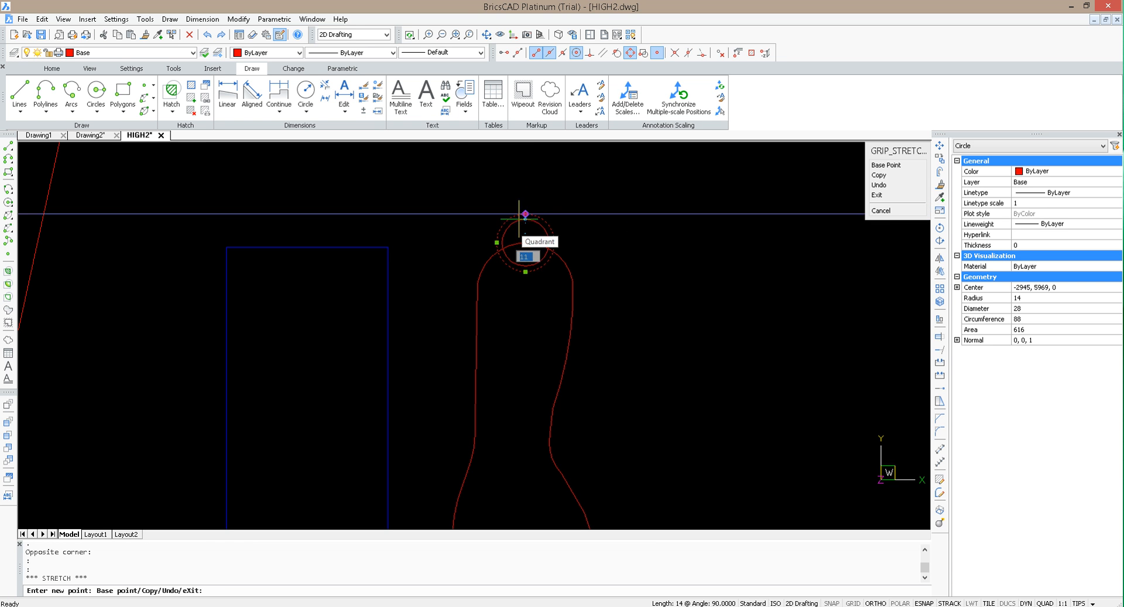
pyautogui.press('Escape')
pyautogui.press('Escape')
pyautogui.click(536, 214)
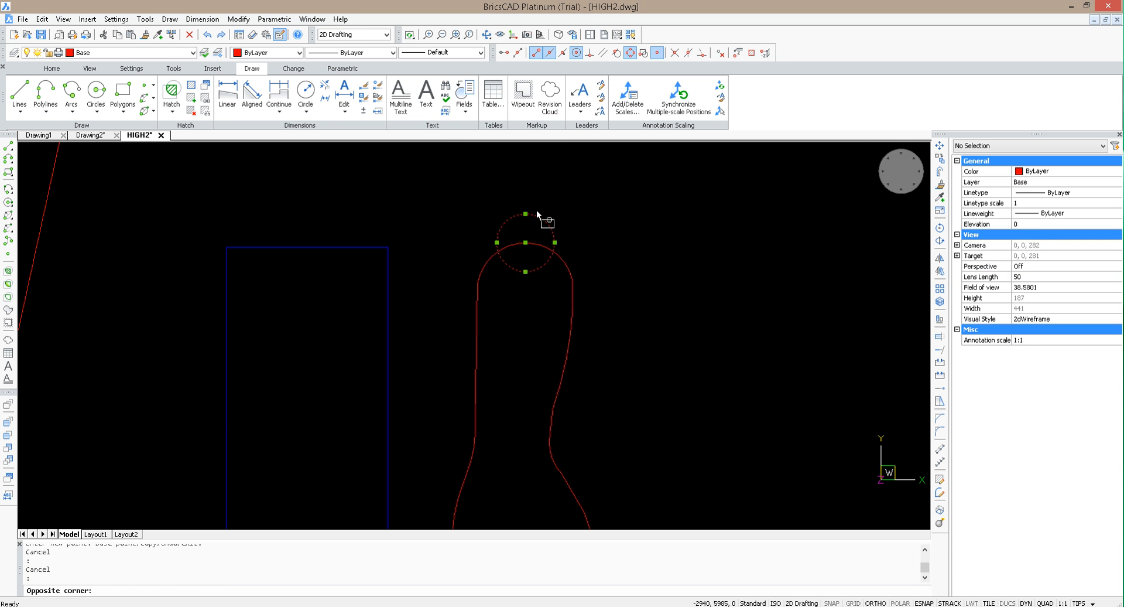
pyautogui.click(525, 212)
pyautogui.press('Escape')
pyautogui.press('Escape')
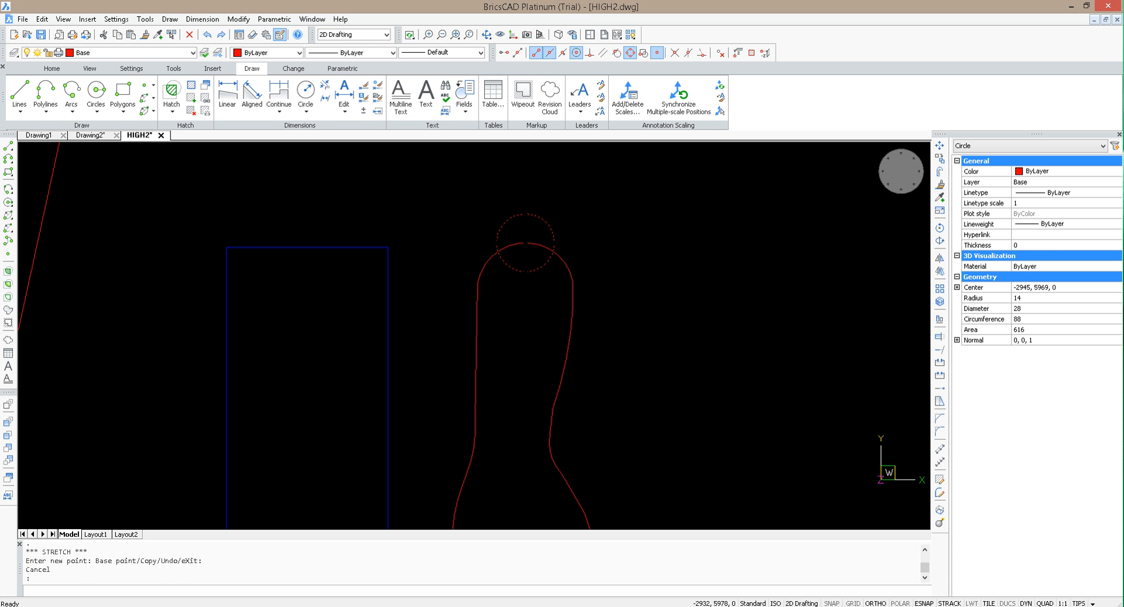
pyautogui.click(571, 238)
pyautogui.click(544, 220)
pyautogui.moveTo(557, 221)
pyautogui.write('mj')
pyautogui.press('Return')
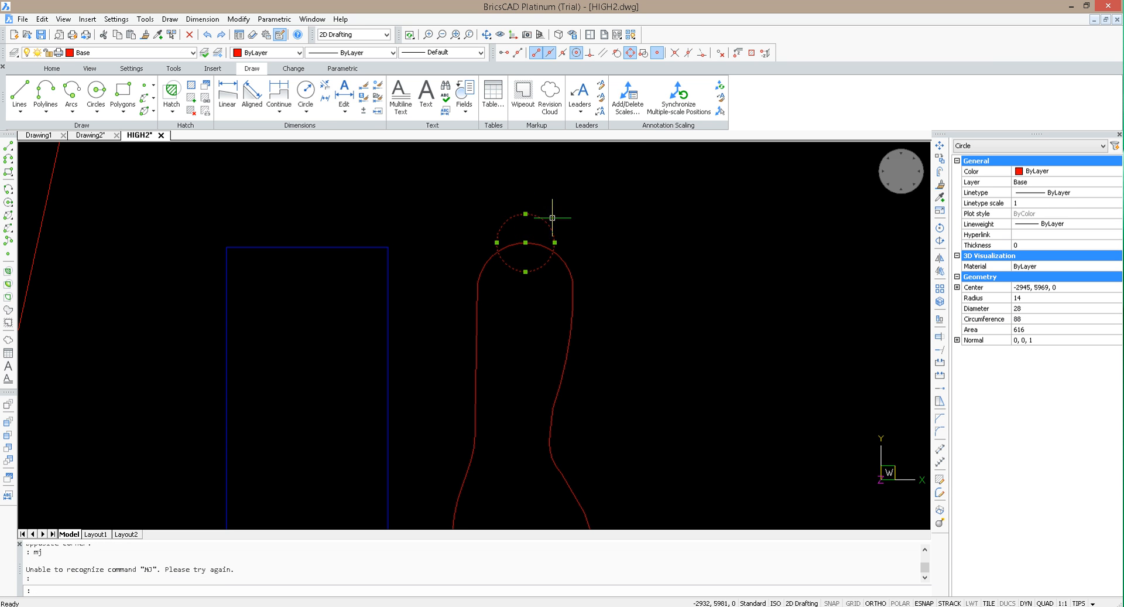
pyautogui.press('Escape')
# Step: Move the circle from its upper quadrant to the heel arc's end quadrant so it sits inside the sole outline
pyautogui.click(589, 232)
pyautogui.click(500, 214)
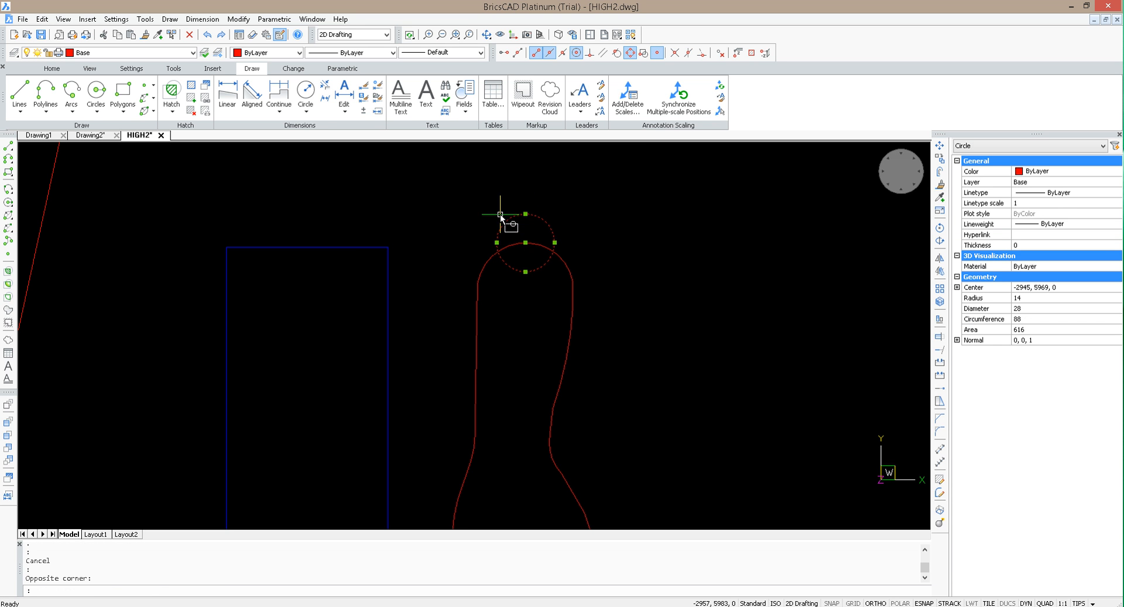
pyautogui.write('m')
pyautogui.press('Return')
pyautogui.click(525, 213)
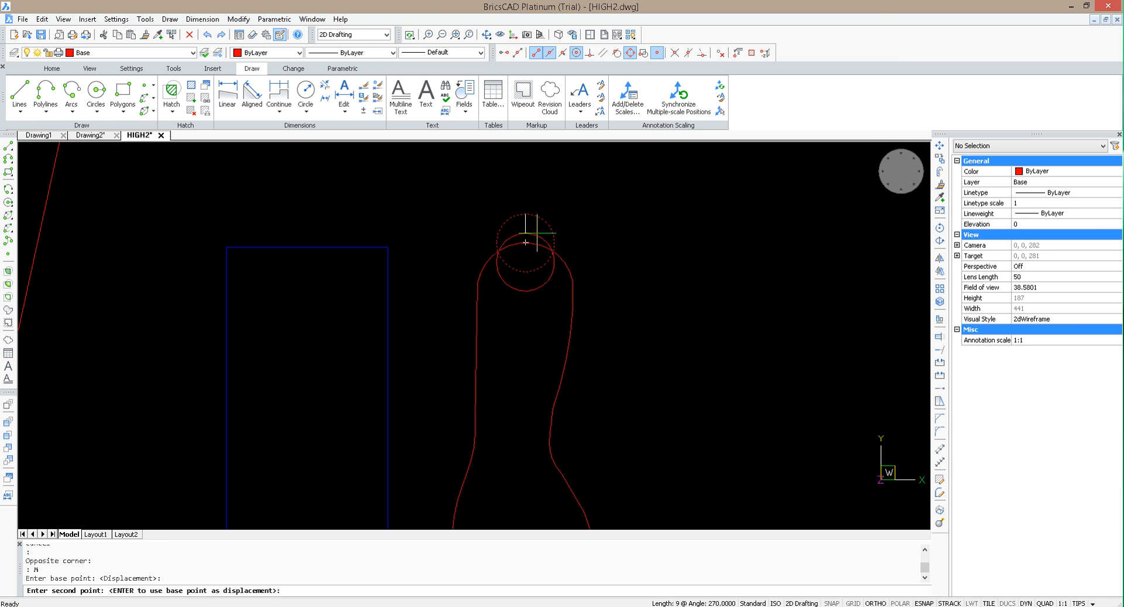
pyautogui.click(525, 241)
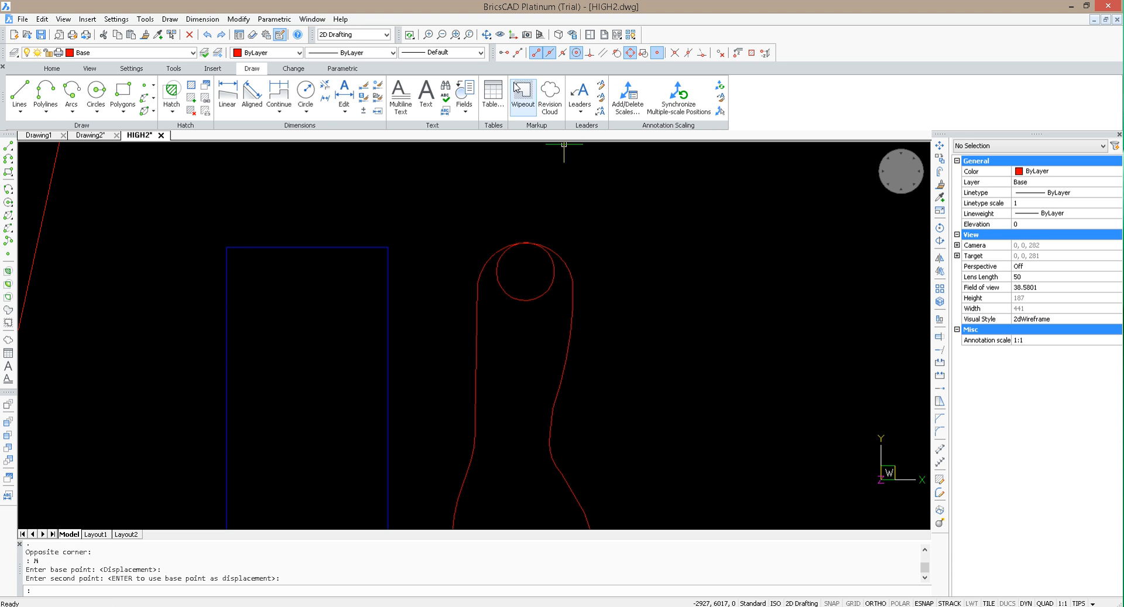
# Step: View the heel circle, sole outline and box from an angled 3D viewpoint
pyautogui.click(487, 34)
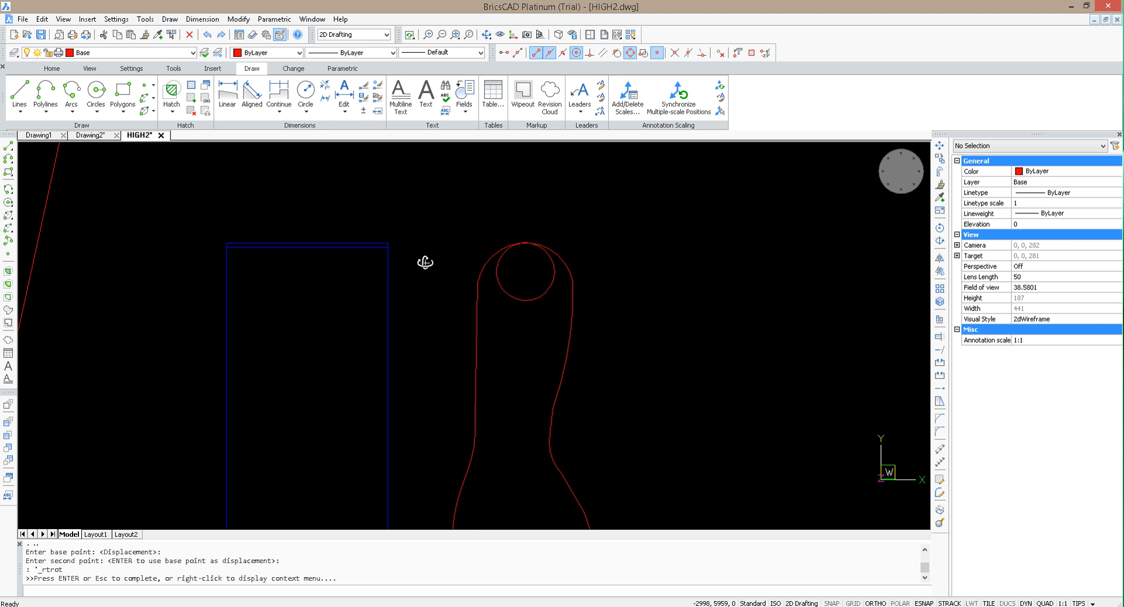
pyautogui.moveTo(426, 261); pyautogui.dragTo(572, 232)
pyautogui.moveTo(695, 215); pyautogui.dragTo(745, 231)
pyautogui.press('Escape')
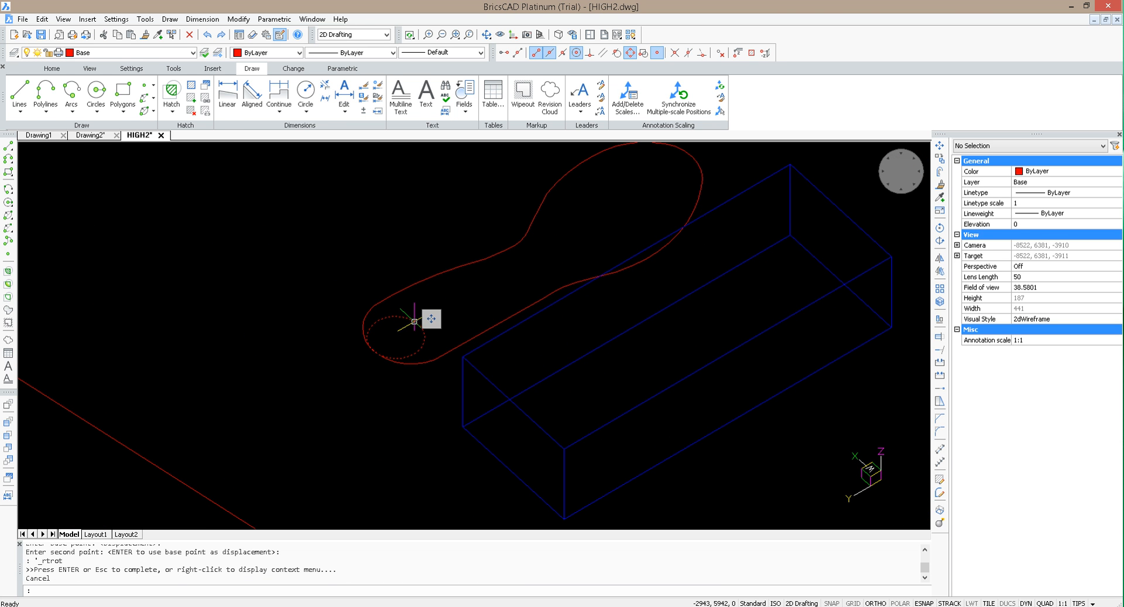
pyautogui.click(425, 324)
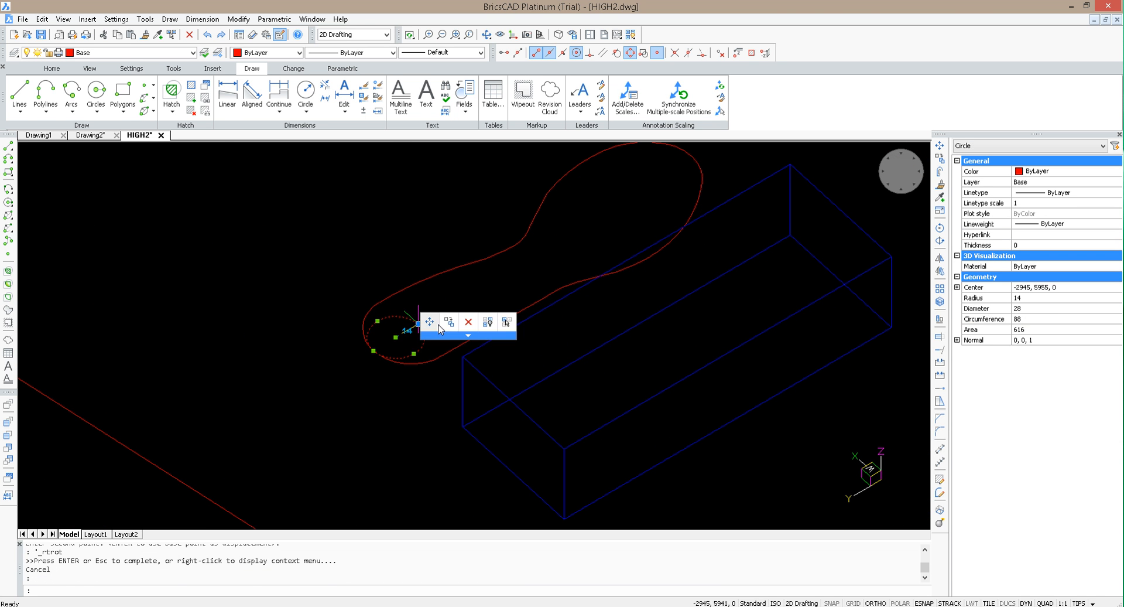
pyautogui.moveTo(470, 338)
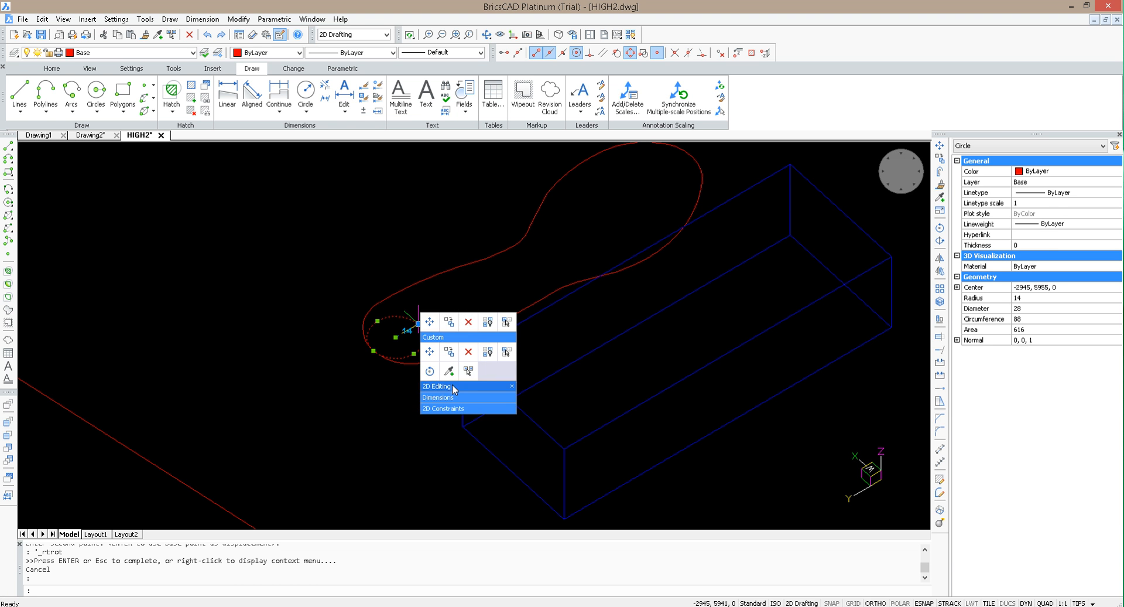
pyautogui.moveTo(452, 387)
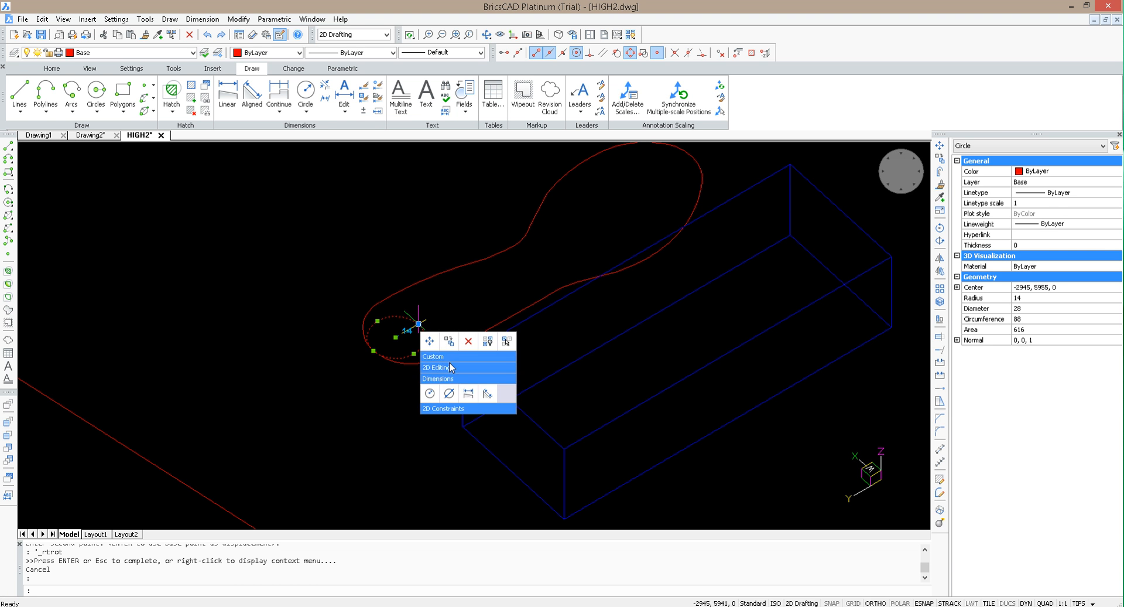
pyautogui.press('Escape')
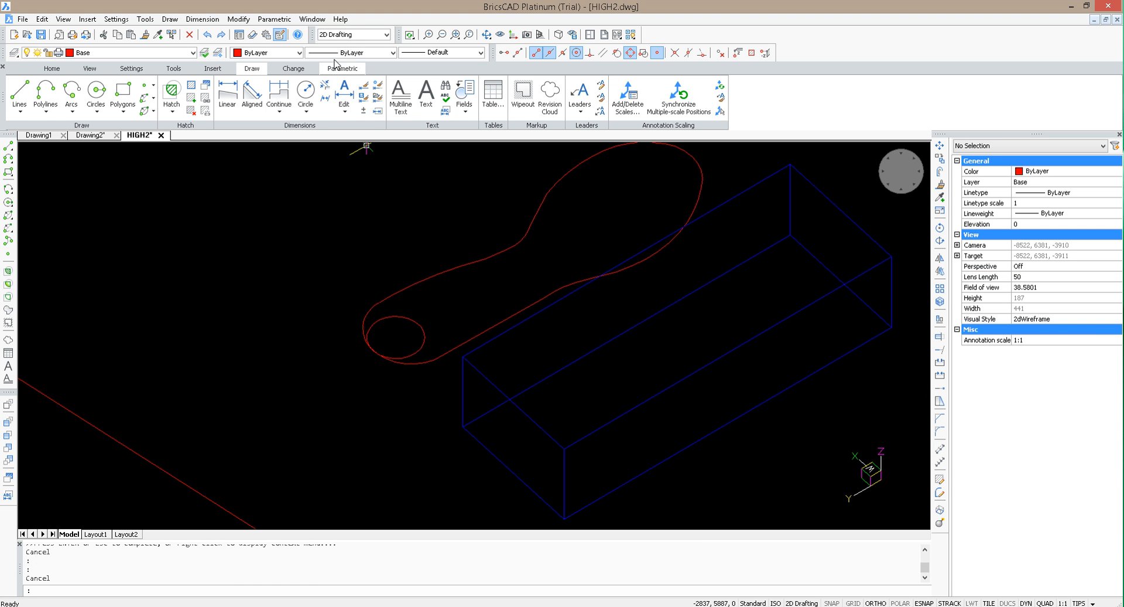
# Step: Switch the workspace to 3D Modeling and dismiss the file-write error
pyautogui.click(351, 34)
pyautogui.click(346, 66)
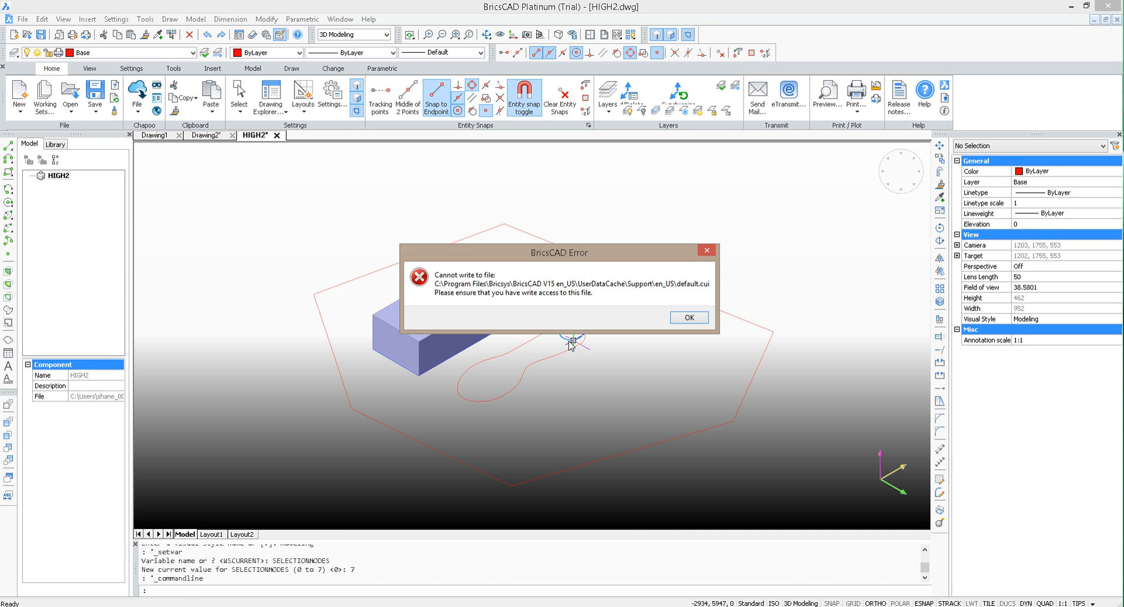
pyautogui.click(679, 319)
# Step: Extrude the heel circle upward by 50 to form a solid cylinder
pyautogui.scroll(3, 579, 333)
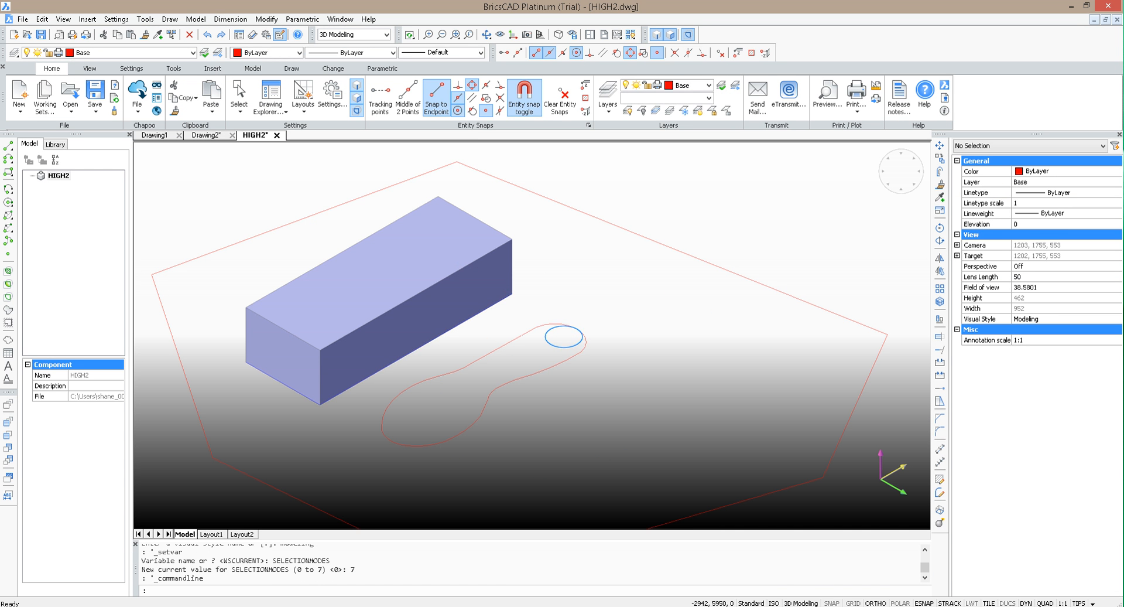
pyautogui.click(582, 338)
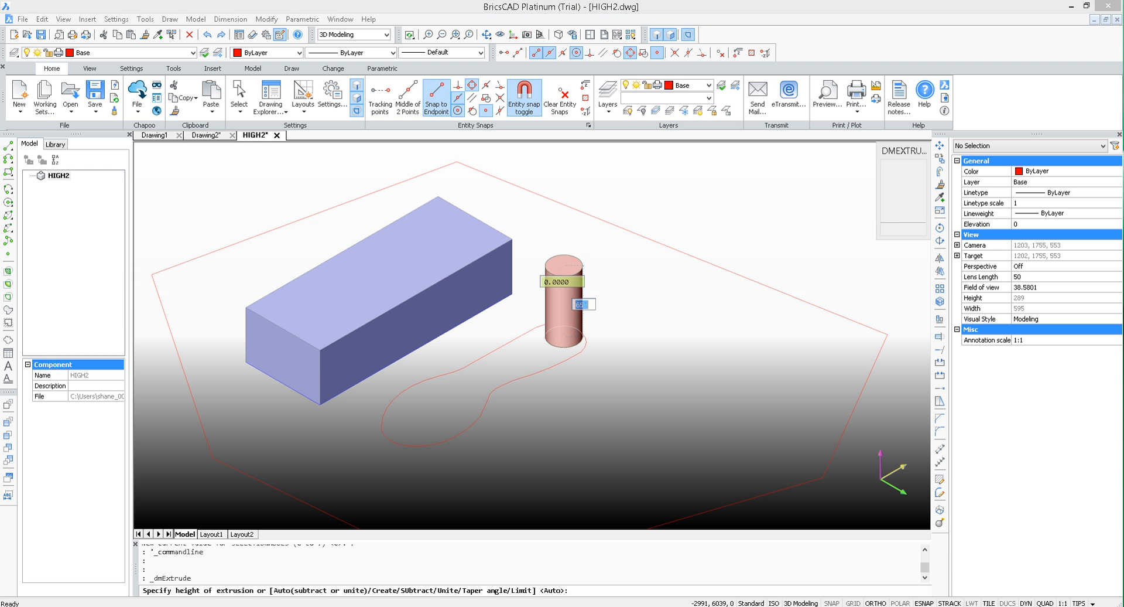
pyautogui.write('5')
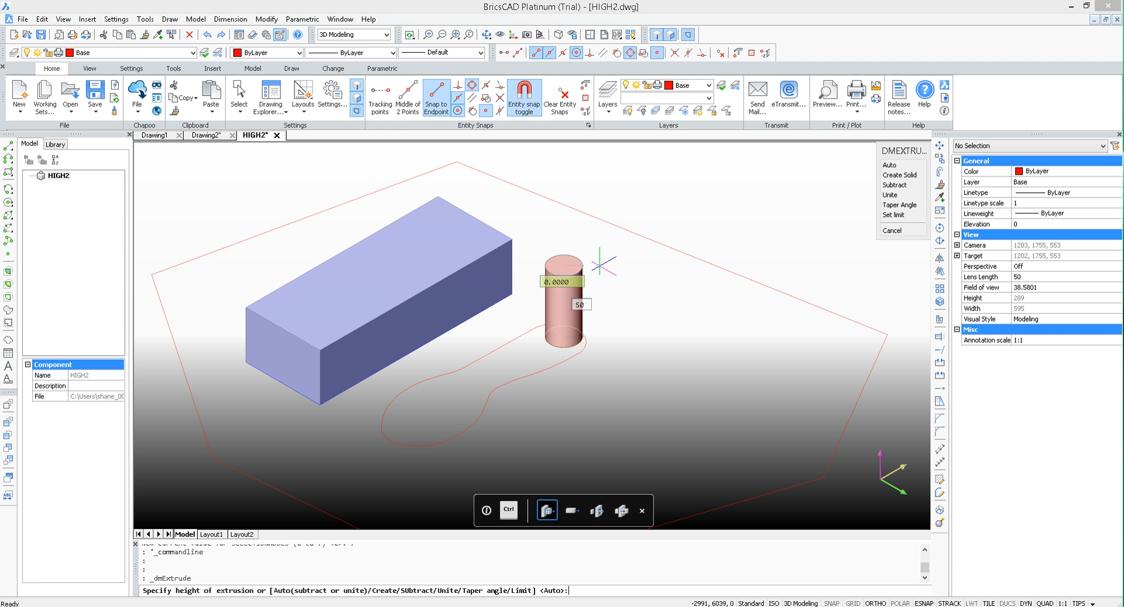
pyautogui.press('Return')
pyautogui.scroll(2, 602, 268)
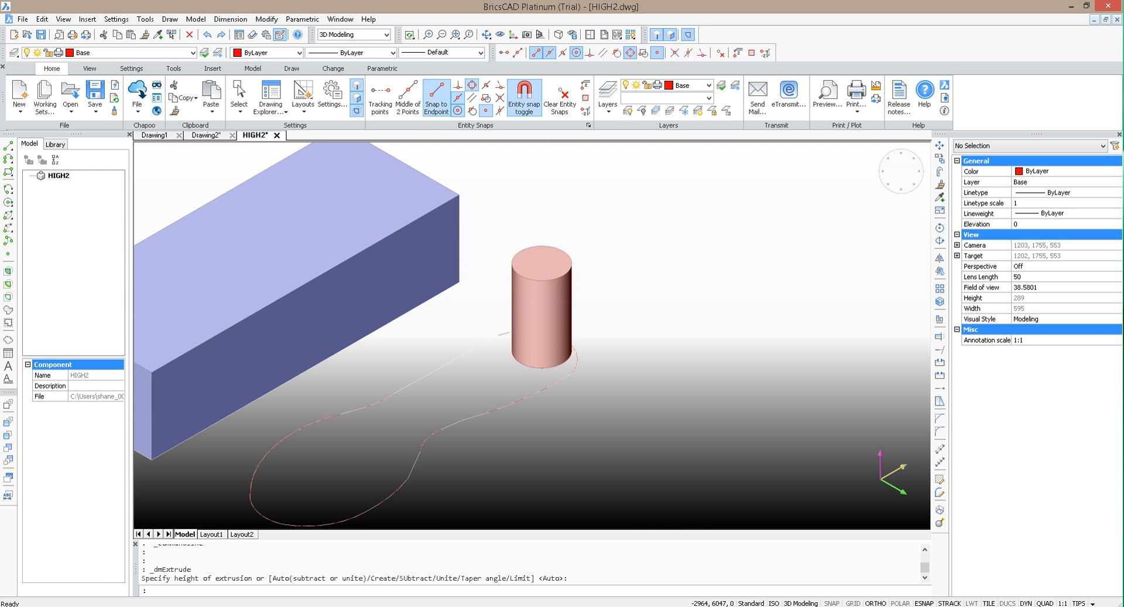
pyautogui.press('Escape')
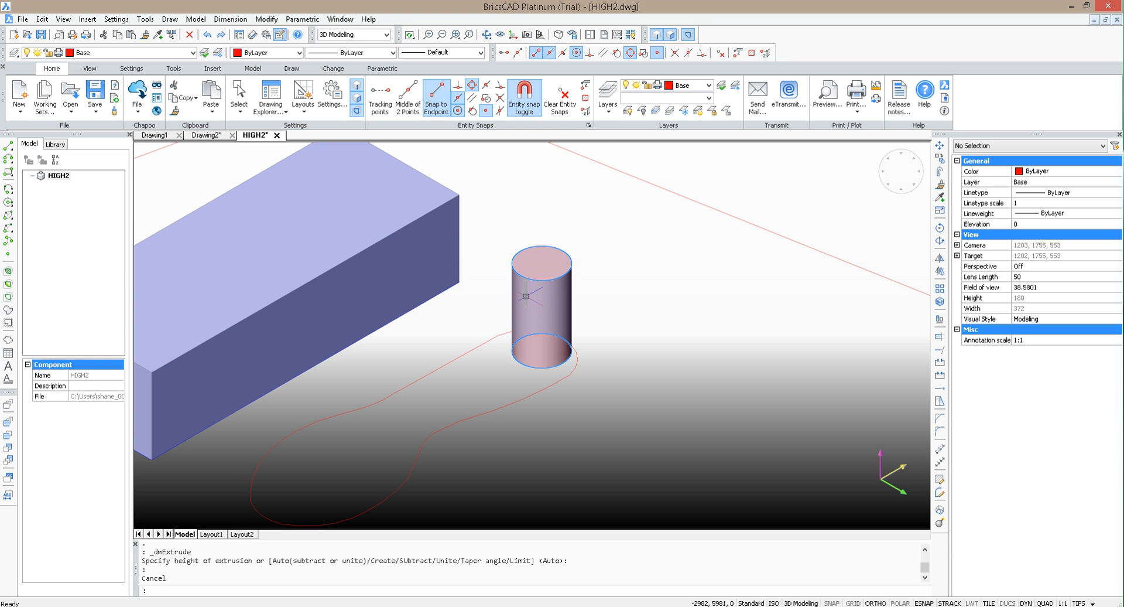
# Step: Create a new layer named heel and give it colour 80 (green)
pyautogui.click(14, 53)
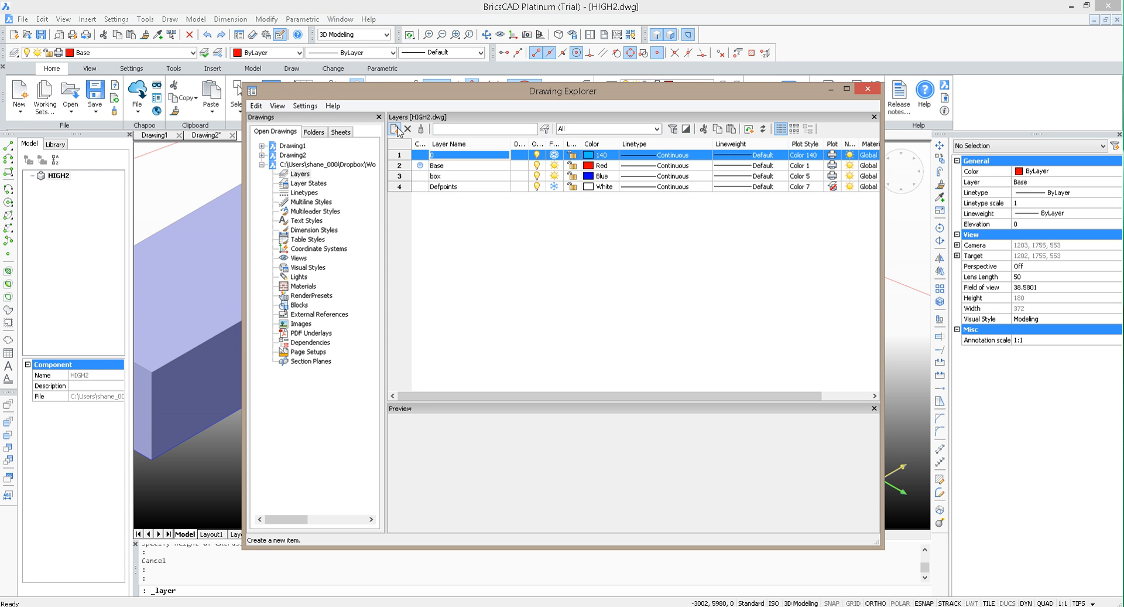
pyautogui.click(395, 129)
pyautogui.write('H')
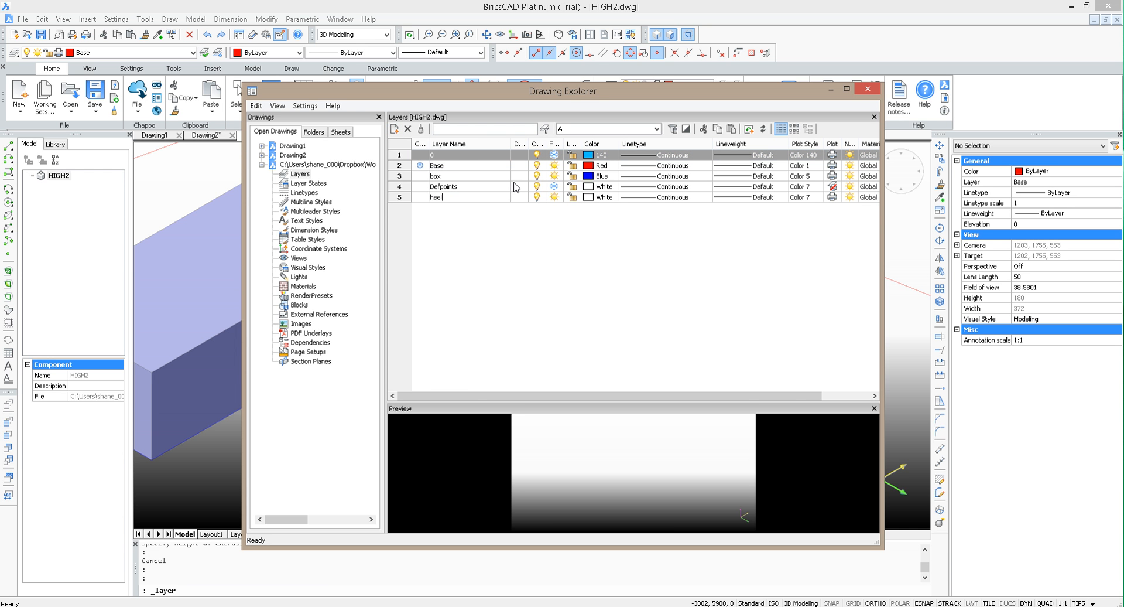
pyautogui.click(588, 197)
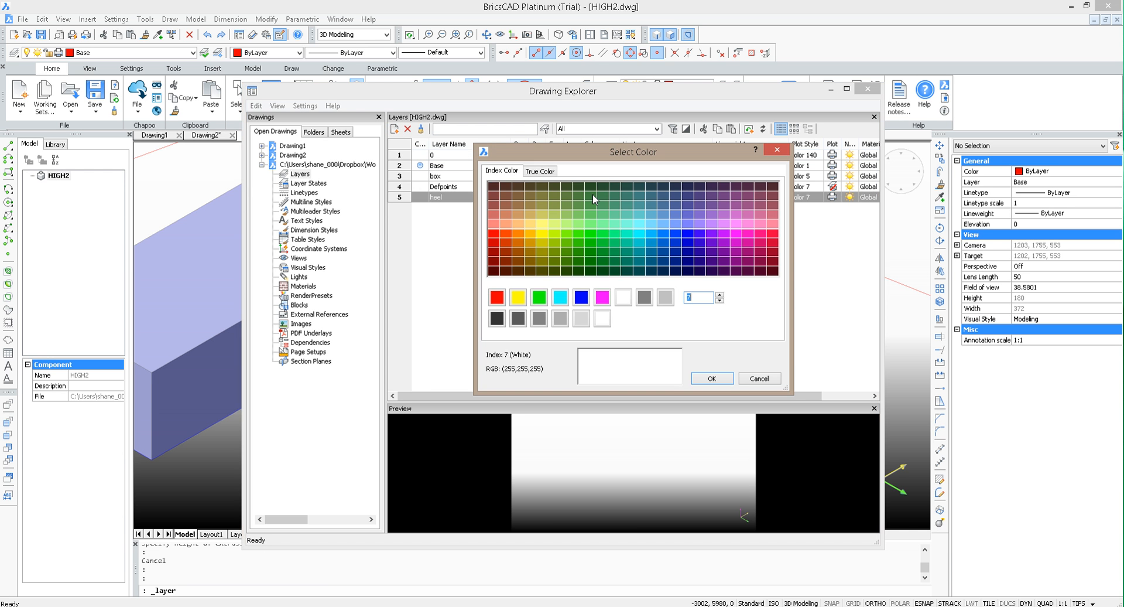
pyautogui.click(572, 222)
pyautogui.click(712, 378)
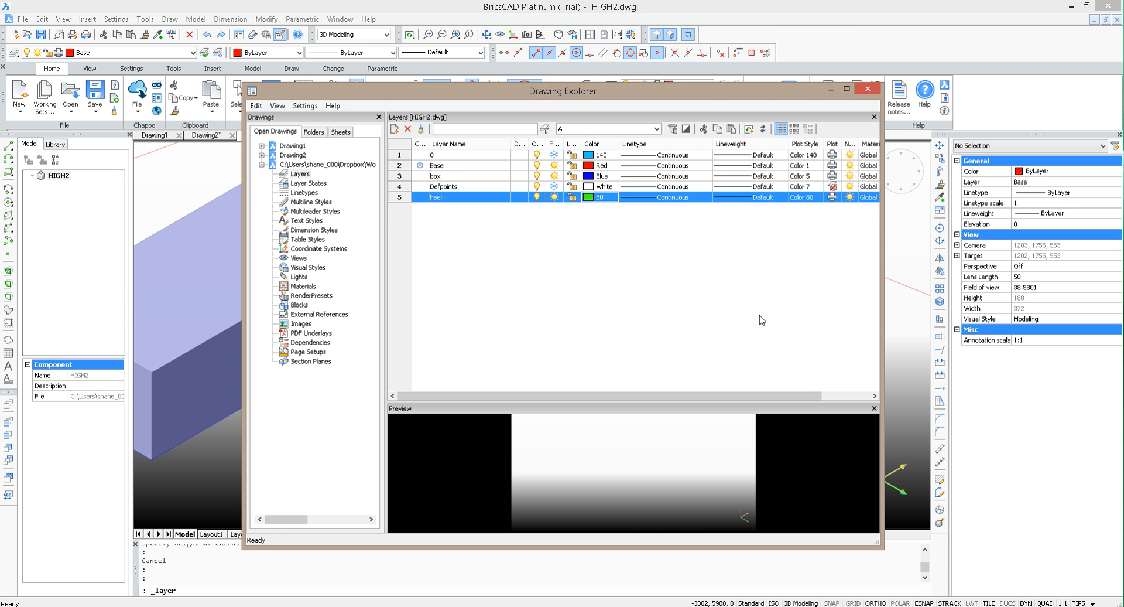
pyautogui.click(868, 91)
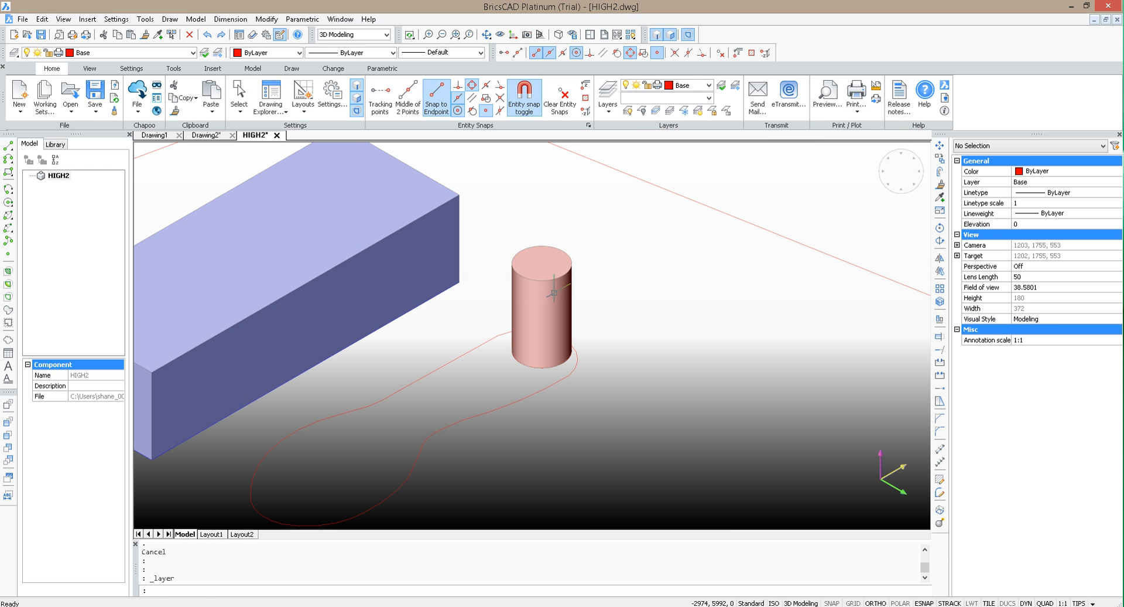
# Step: Select the large outer polygon together with the heel cylinder and assign the selection to the heel layer
pyautogui.press('Escape')
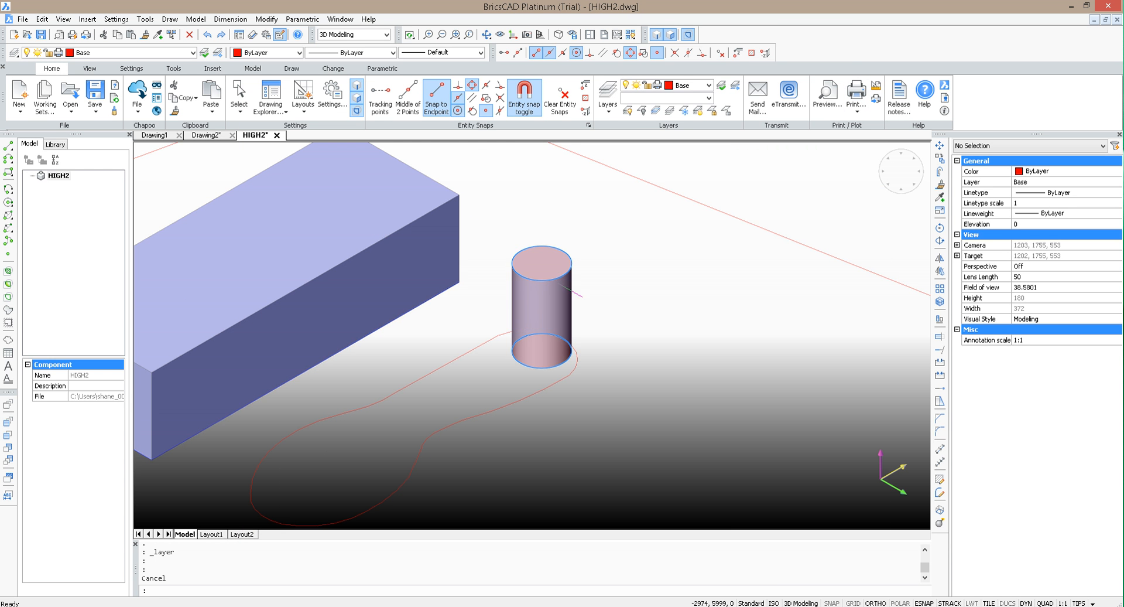
pyautogui.click(702, 199)
pyautogui.click(651, 234)
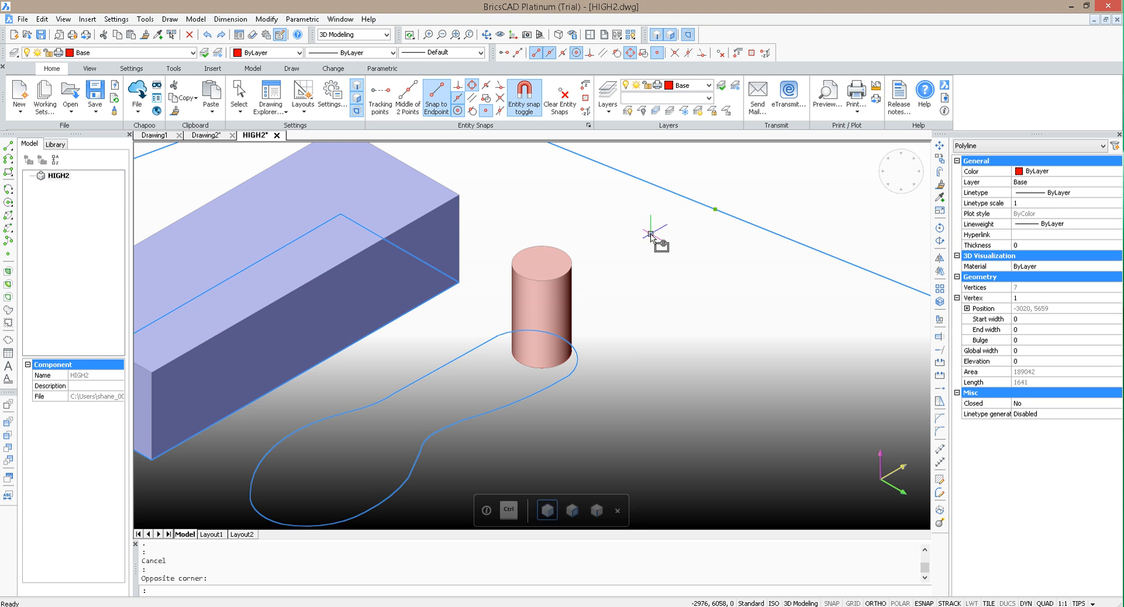
pyautogui.click(81, 56)
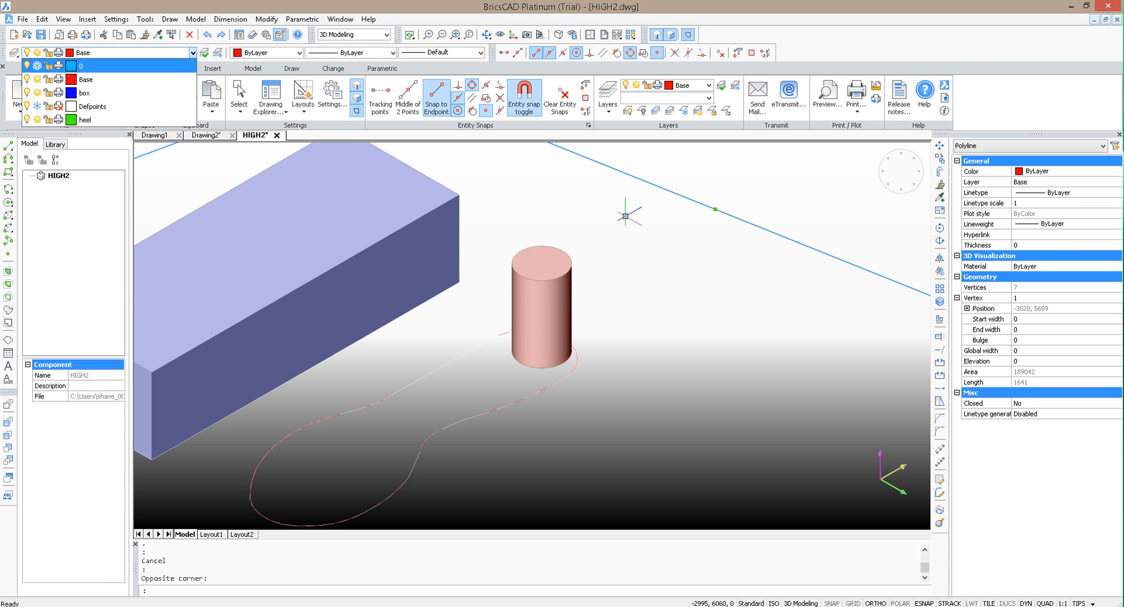
pyautogui.click(111, 55)
pyautogui.click(535, 291)
pyautogui.click(136, 53)
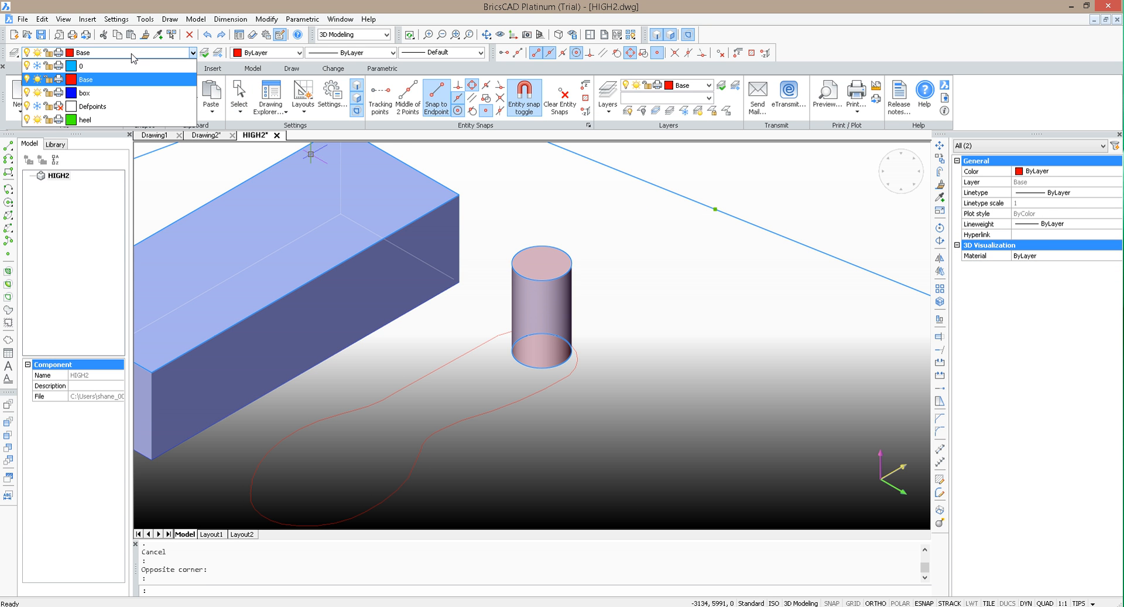
pyautogui.click(100, 118)
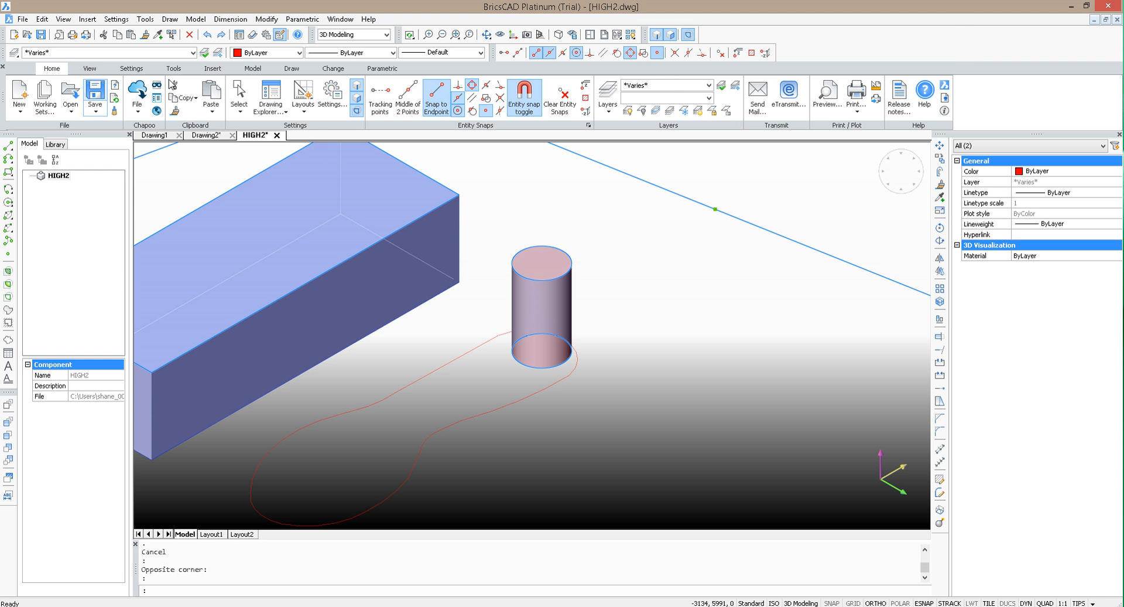
pyautogui.press('Escape')
pyautogui.press('Escape')
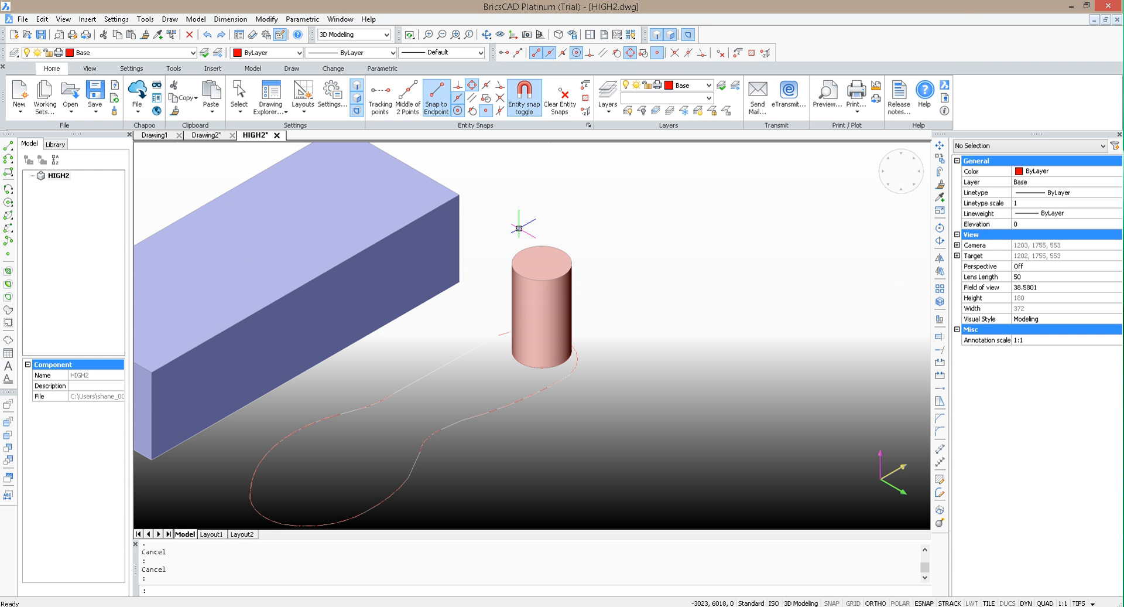
pyautogui.click(548, 290)
pyautogui.press('Escape')
pyautogui.moveTo(566, 287)
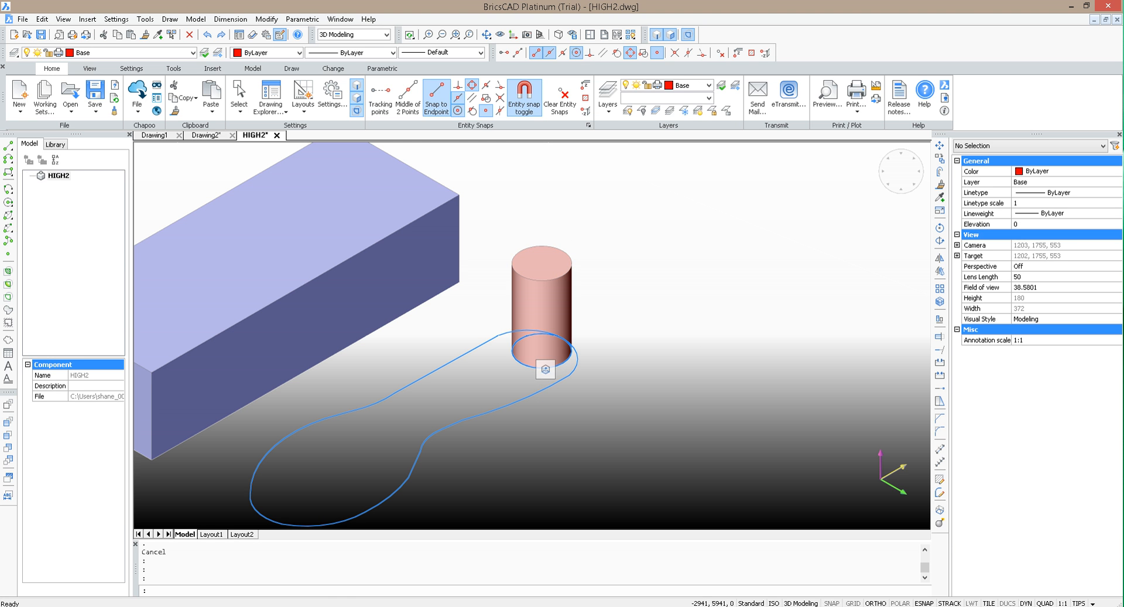
pyautogui.click(532, 350)
pyautogui.press('Escape')
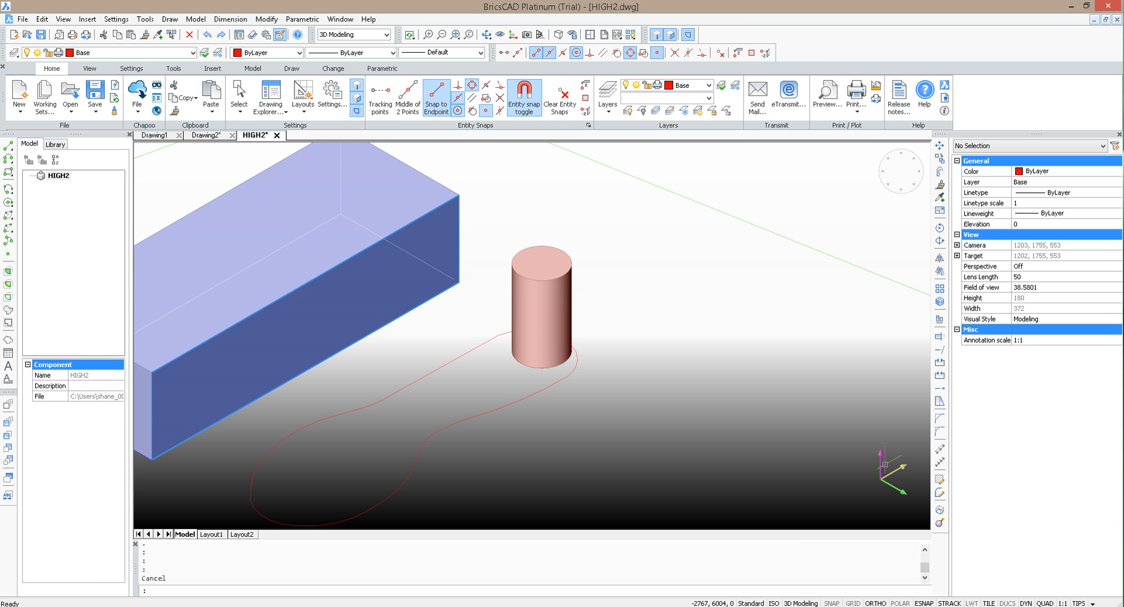
# Step: Switch the workspace back to 2D Drafting and dismiss the file-write error
pyautogui.click(357, 40)
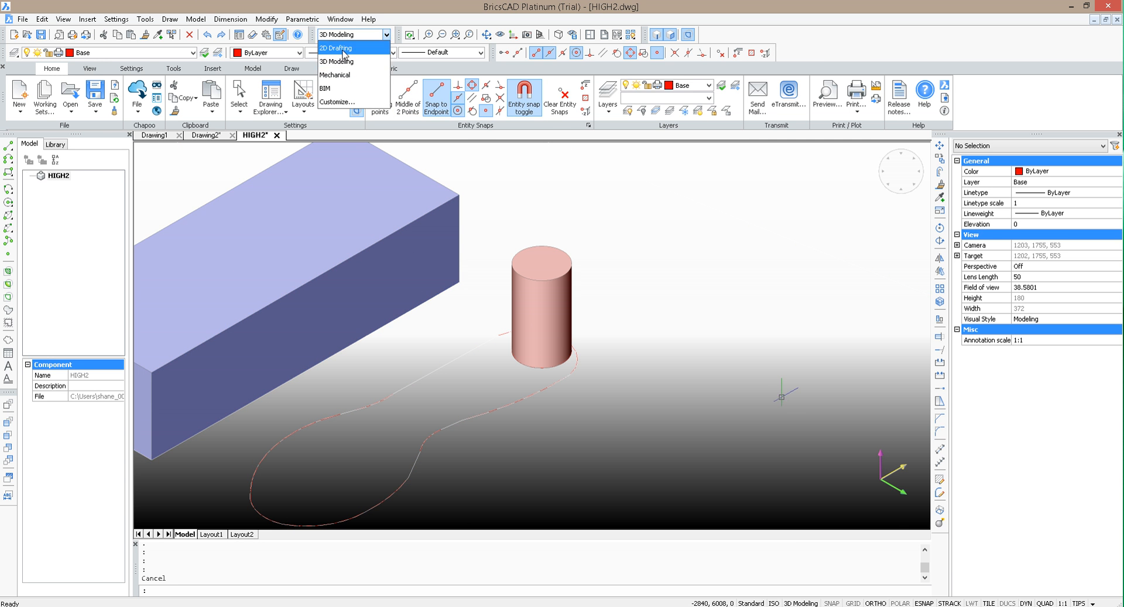
pyautogui.click(345, 44)
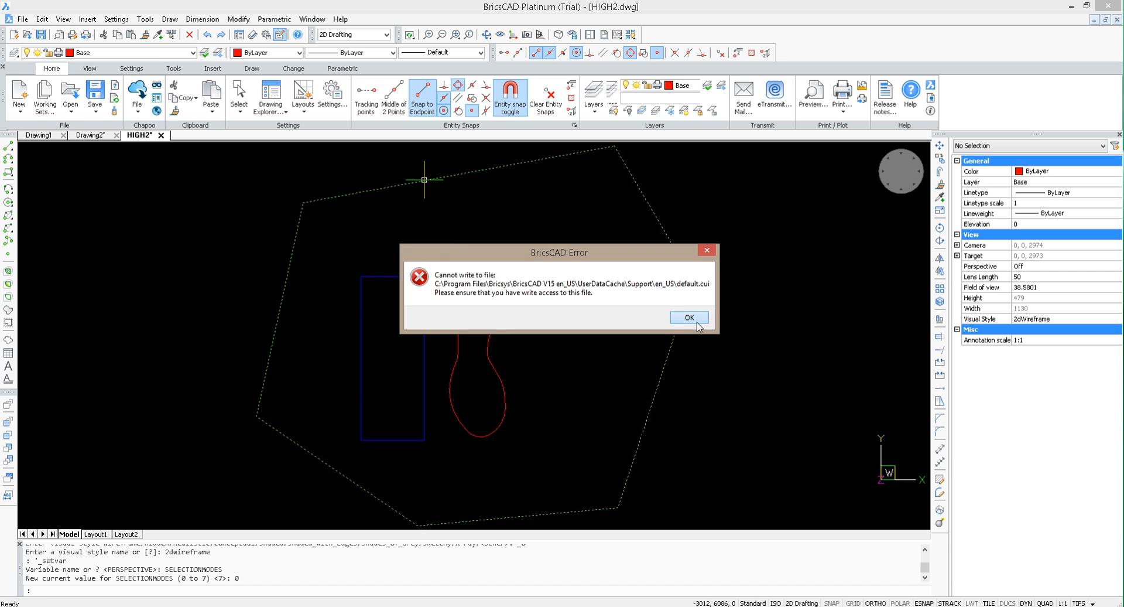
pyautogui.click(696, 322)
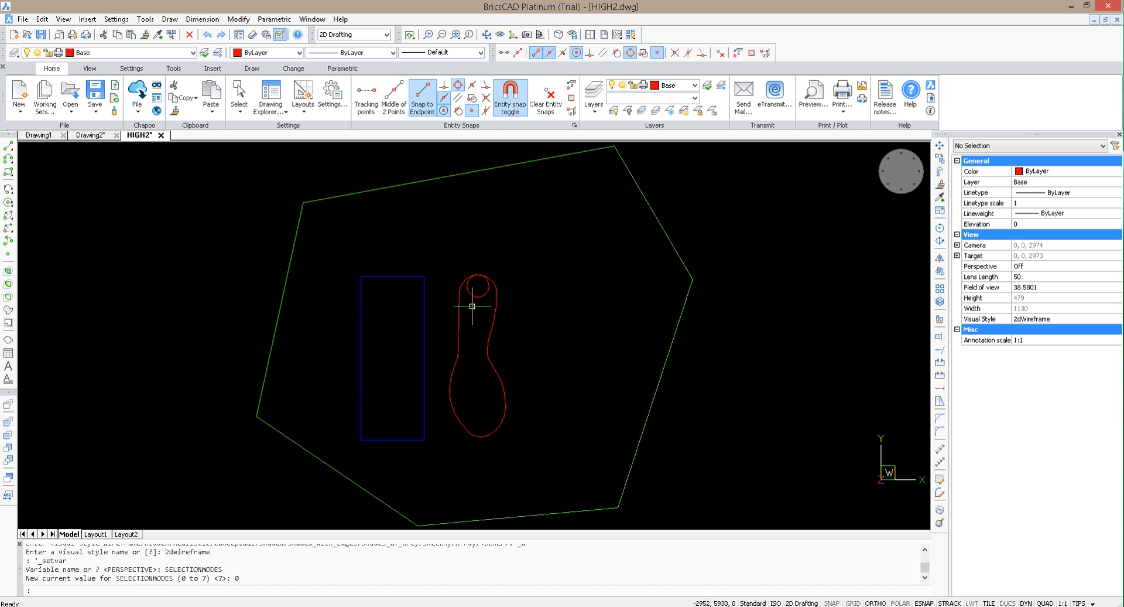
pyautogui.scroll(3, 517, 321)
pyautogui.click(524, 322)
pyautogui.click(484, 271)
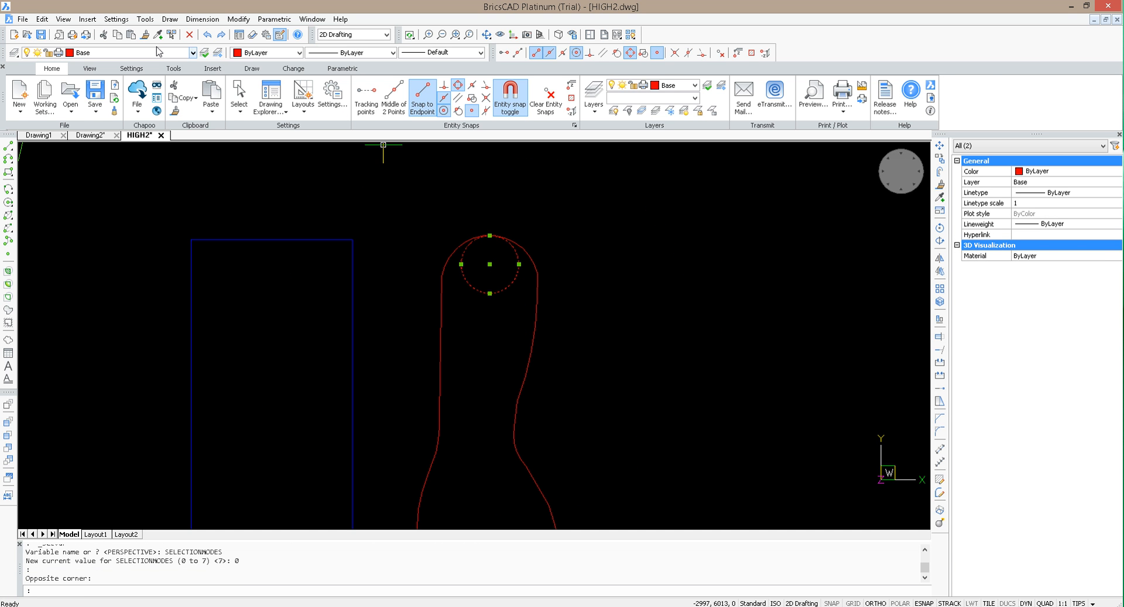
pyautogui.click(193, 52)
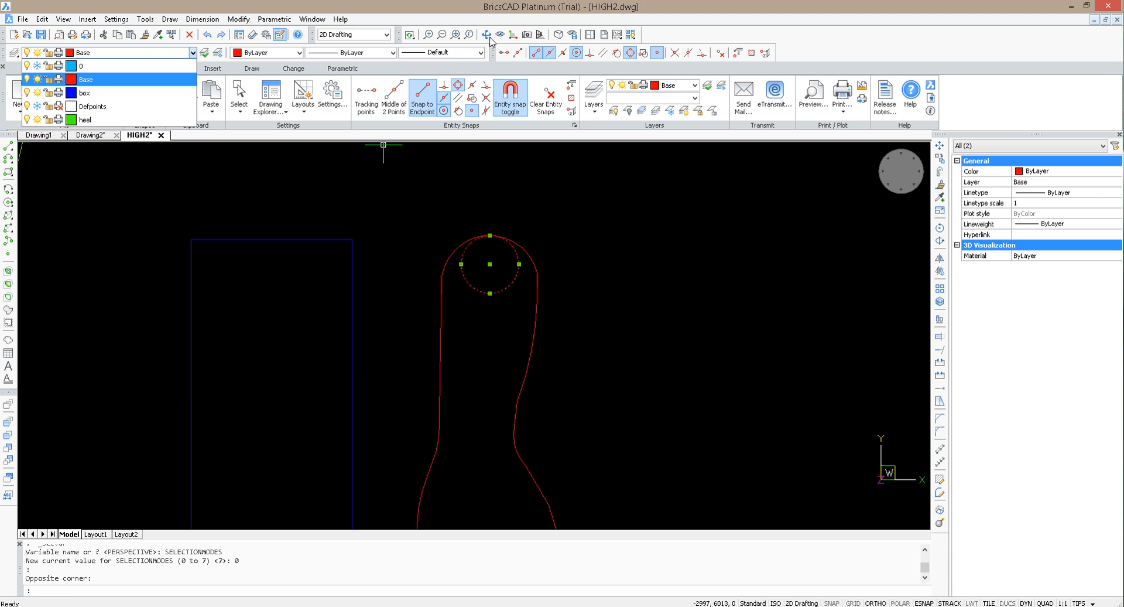
pyautogui.click(560, 242)
pyautogui.click(530, 220)
pyautogui.press('Escape')
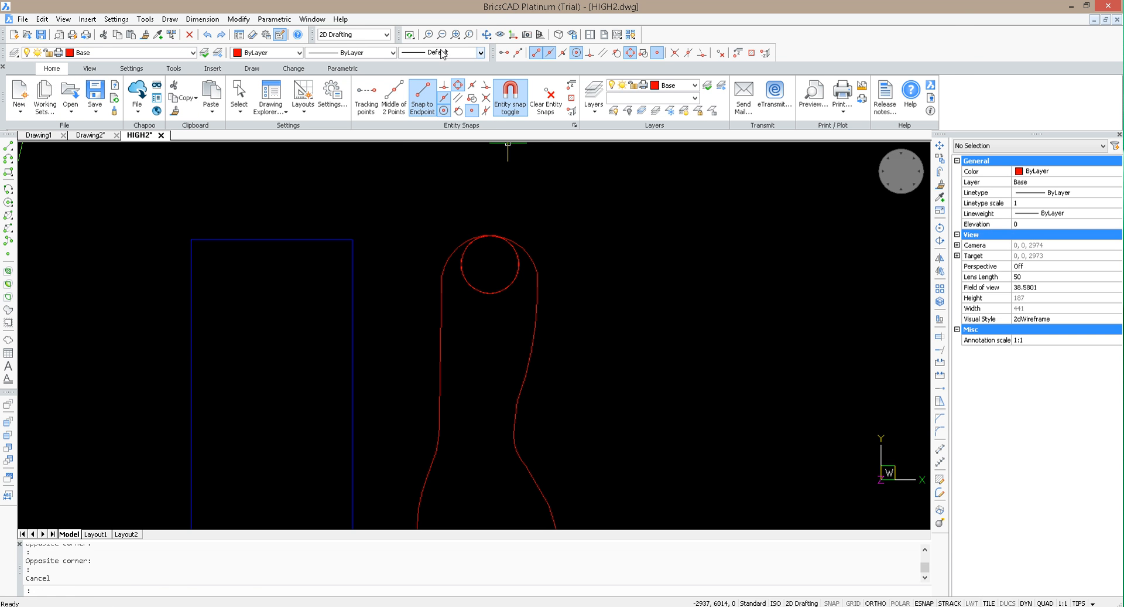
# Step: Select the heel cylinder and its base circle in an angled 3D view and assign both to the heel layer
pyautogui.click(487, 35)
pyautogui.moveTo(585, 354)
pyautogui.mouseDown()
pyautogui.moveTo(544, 311)
pyautogui.moveTo(462, 299)
pyautogui.mouseUp()
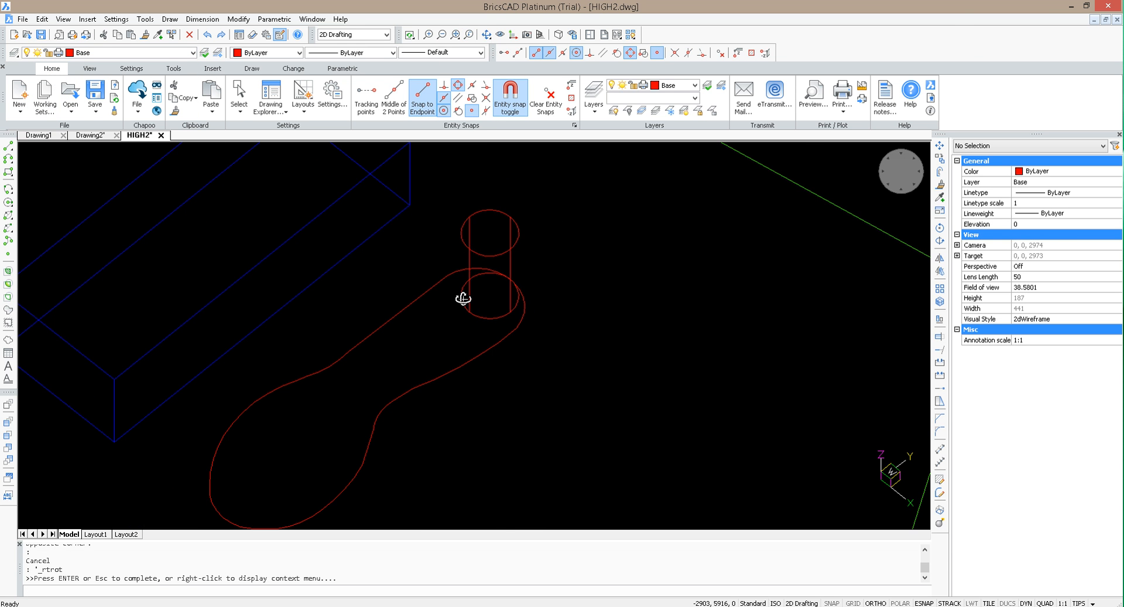
pyautogui.press('Escape')
pyautogui.click(489, 322)
pyautogui.click(472, 307)
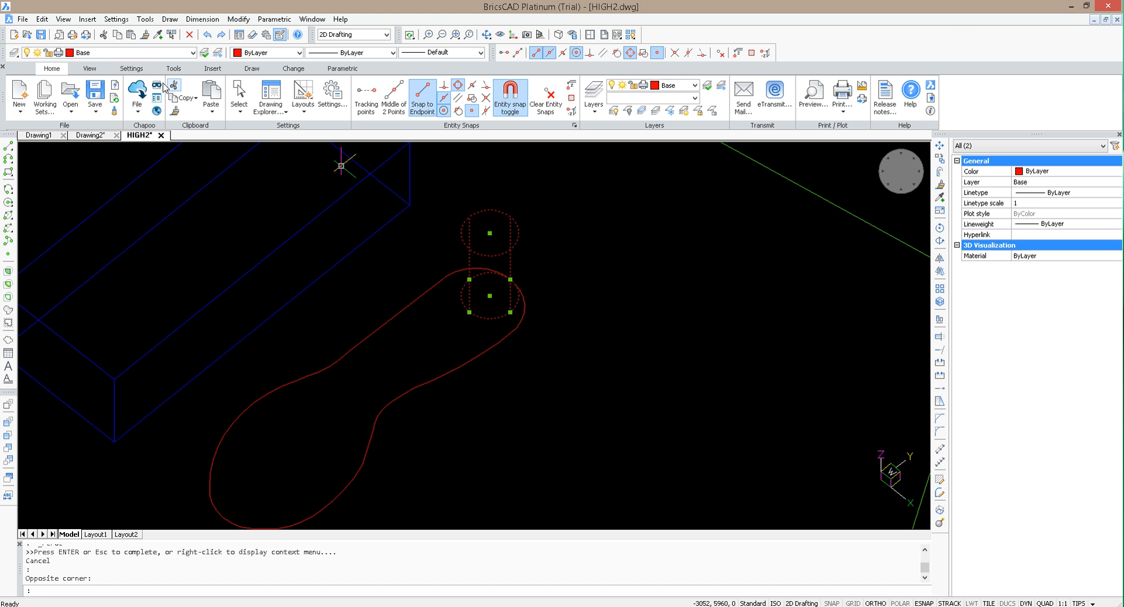
pyautogui.click(193, 53)
pyautogui.click(80, 124)
pyautogui.press('Escape')
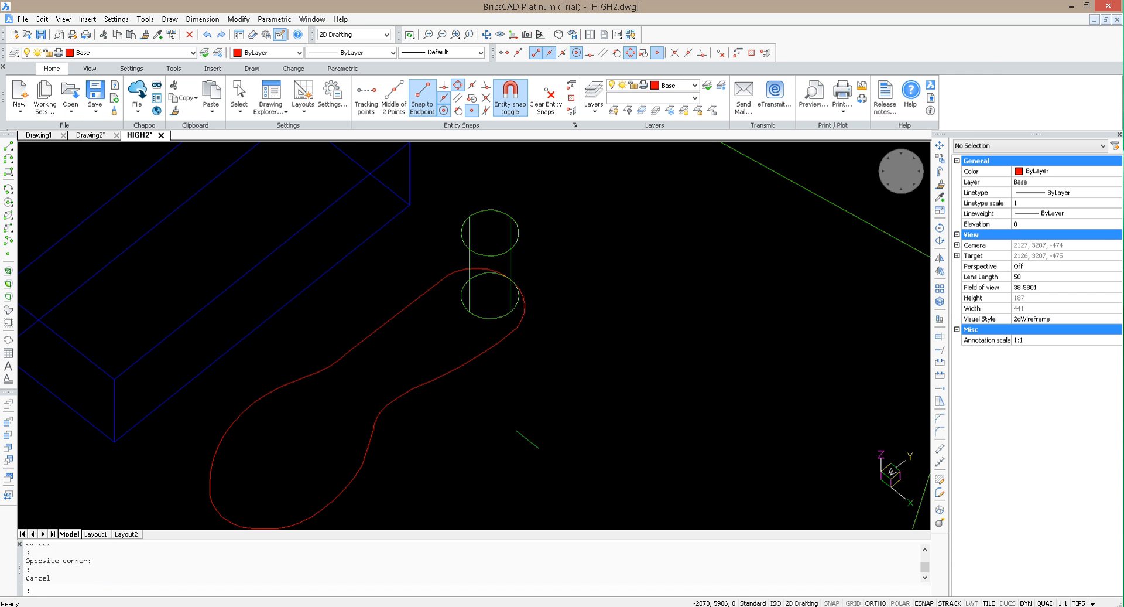
# Step: Try to freeze the Base layer that holds the sole outline
pyautogui.click(472, 412)
pyautogui.click(309, 299)
pyautogui.press('Escape')
pyautogui.click(446, 449)
pyautogui.click(350, 383)
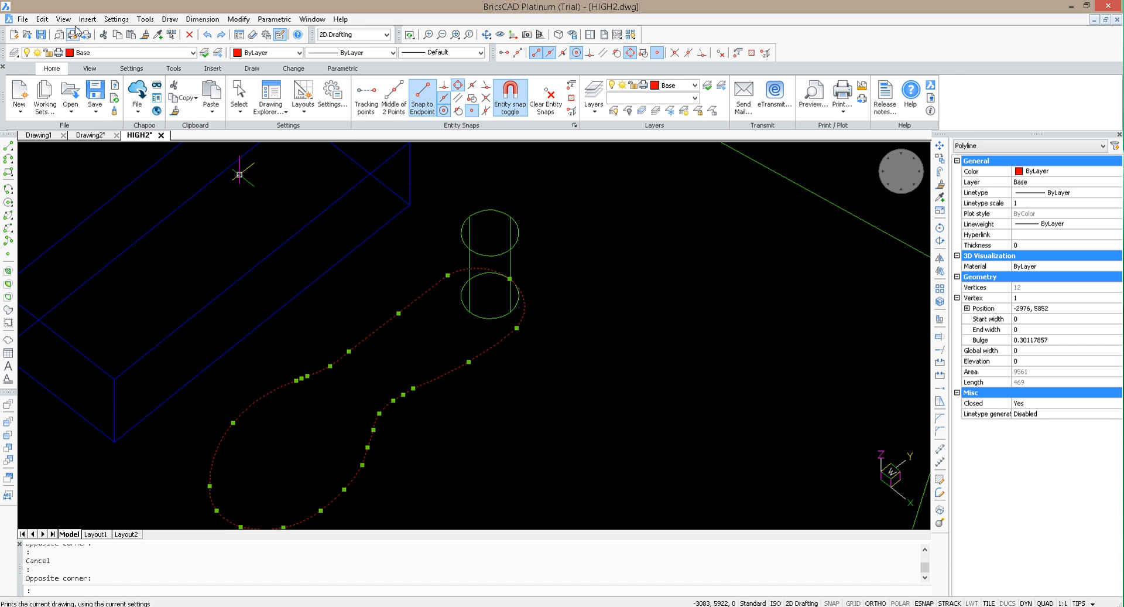
pyautogui.click(193, 52)
pyautogui.click(38, 79)
pyautogui.click(38, 79)
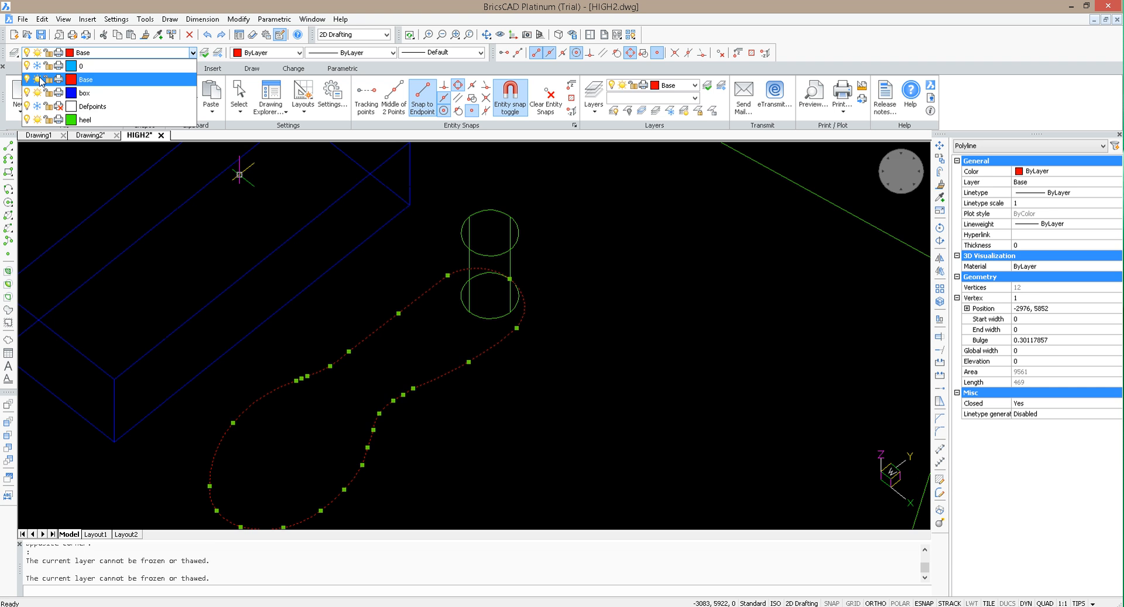
pyautogui.press('Escape')
pyautogui.press('Escape')
# Step: Make heel the current layer and freeze the Base layer to hide the sole outline
pyautogui.click(96, 53)
pyautogui.click(97, 119)
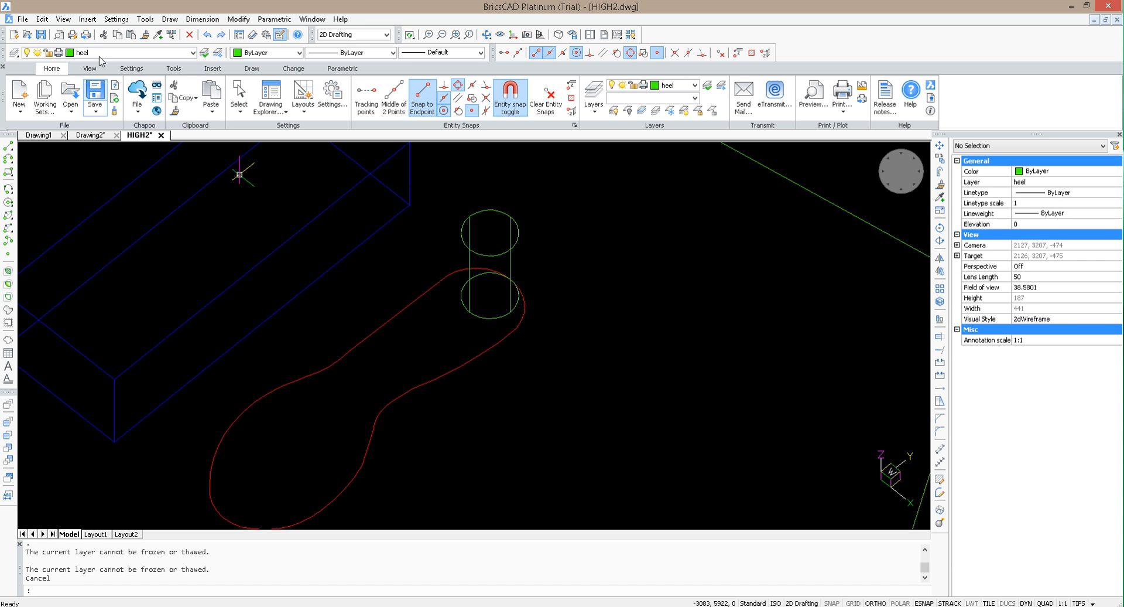
pyautogui.click(98, 52)
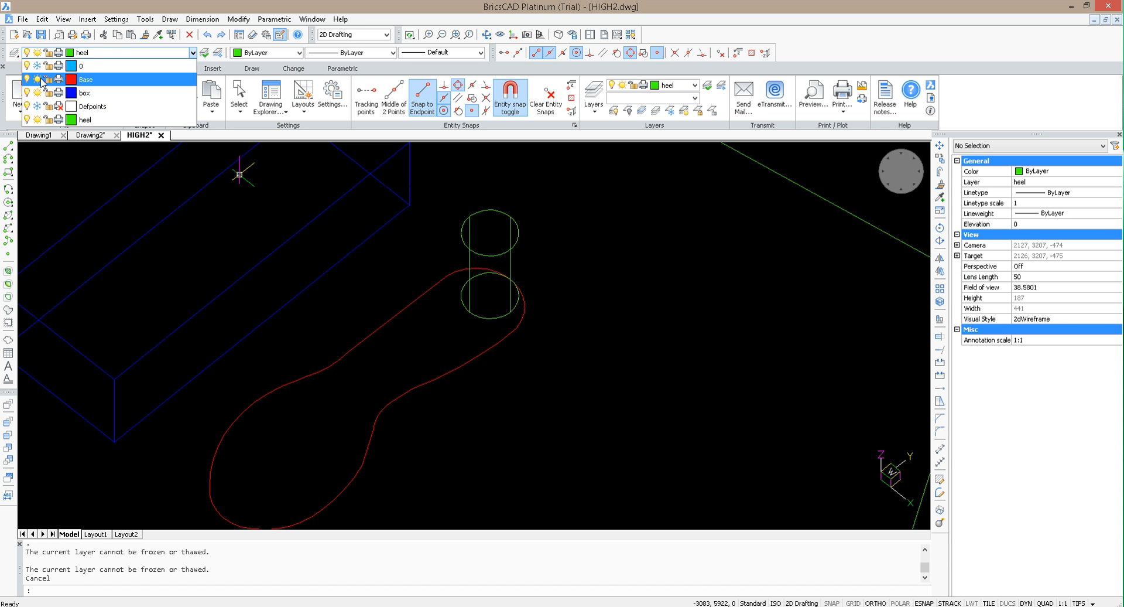
pyautogui.press('Escape')
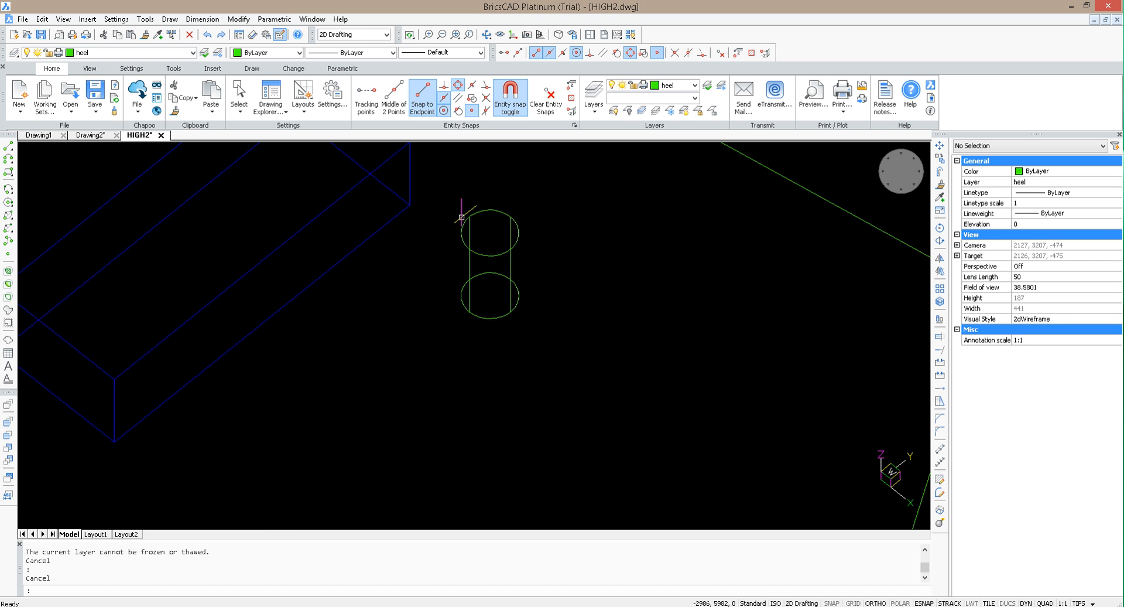
# Step: Display the drawing in the real-time Modeling rendered mode
pyautogui.click(63, 18)
pyautogui.moveTo(124, 256)
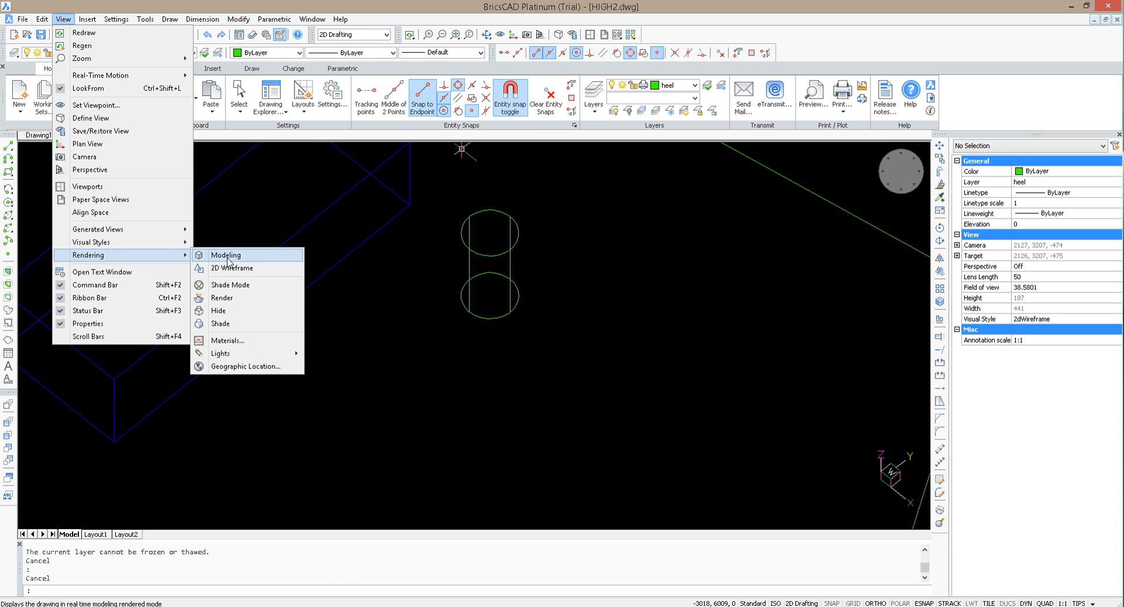
pyautogui.click(258, 255)
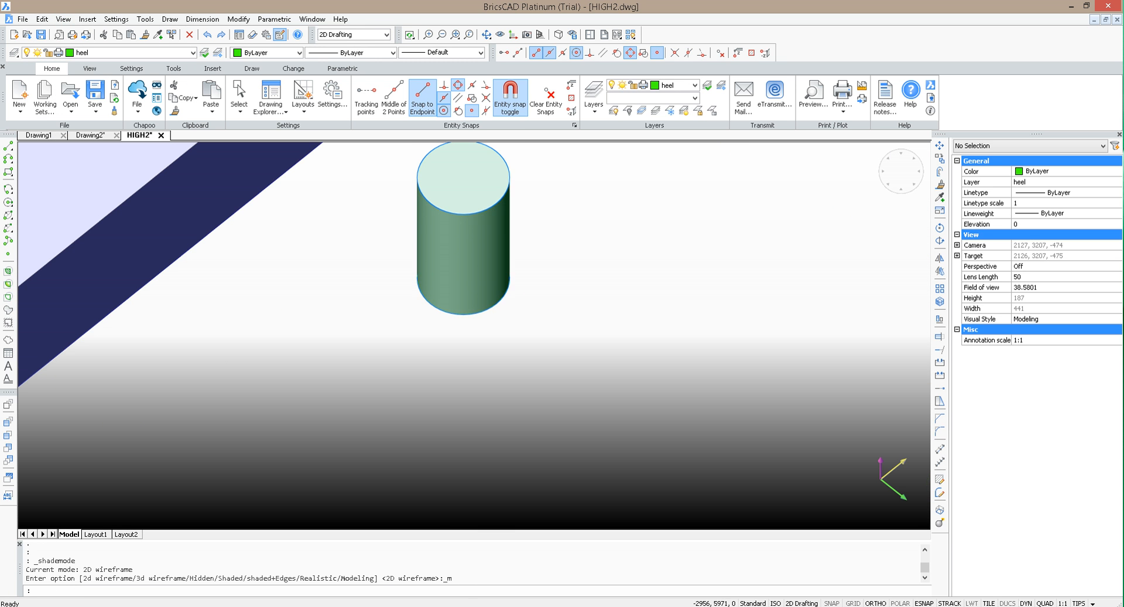
pyautogui.press('Escape')
pyautogui.scroll(-2, 664, 306)
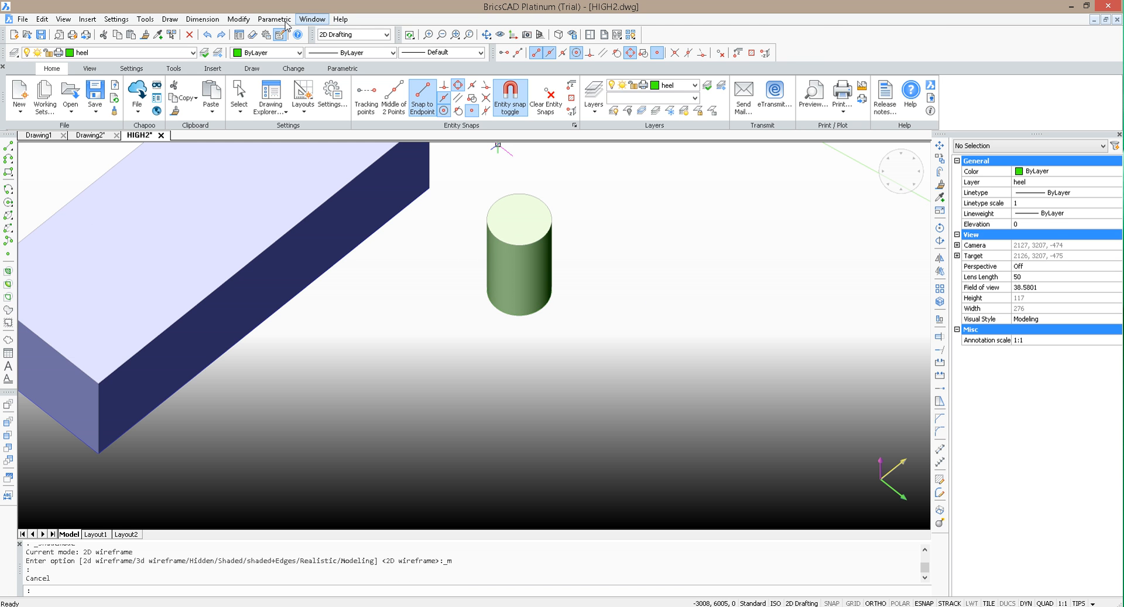
pyautogui.click(342, 69)
pyautogui.click(285, 69)
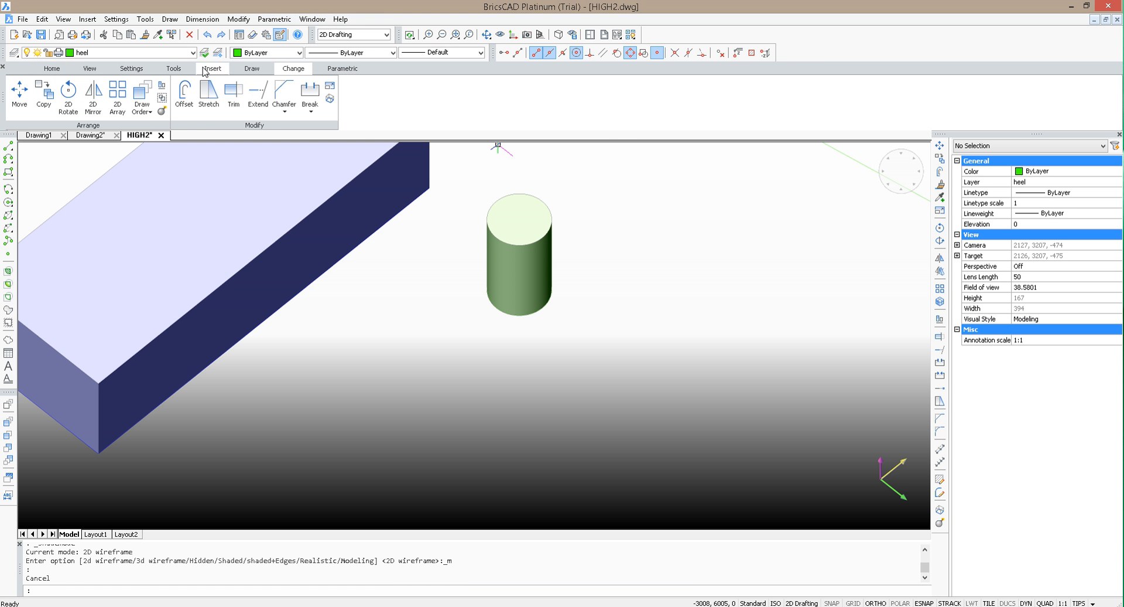
pyautogui.click(129, 70)
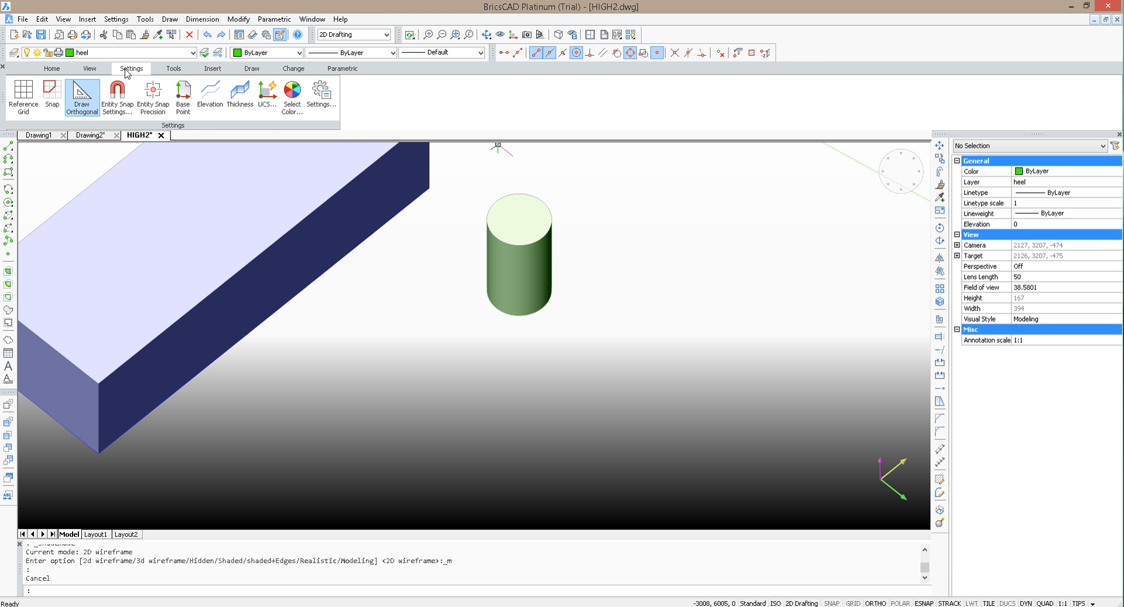
pyautogui.click(252, 69)
pyautogui.press('Escape')
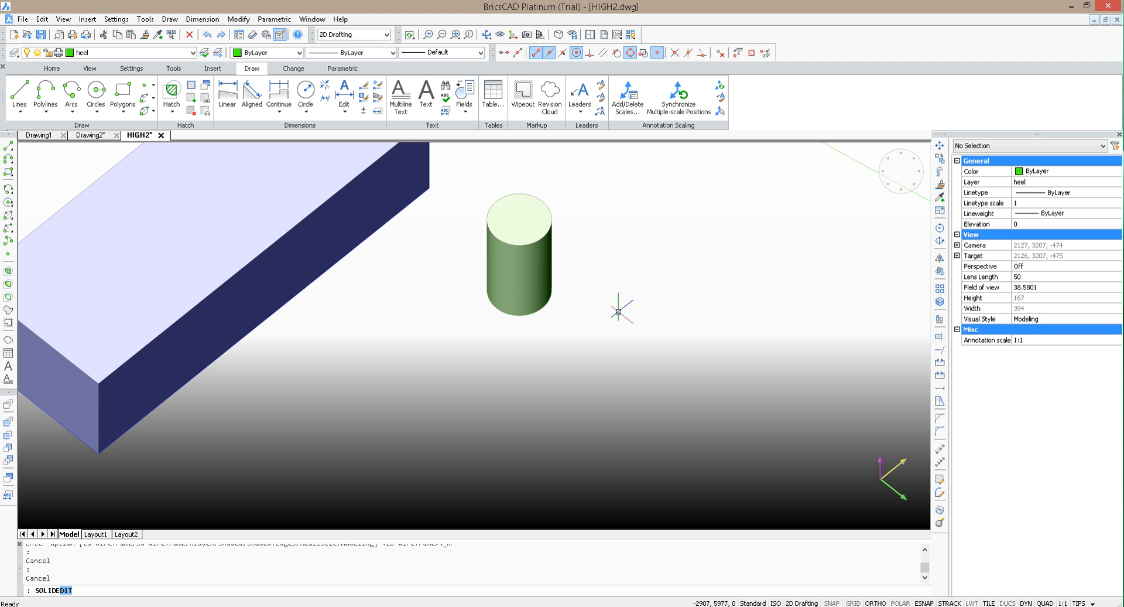
pyautogui.press('Return')
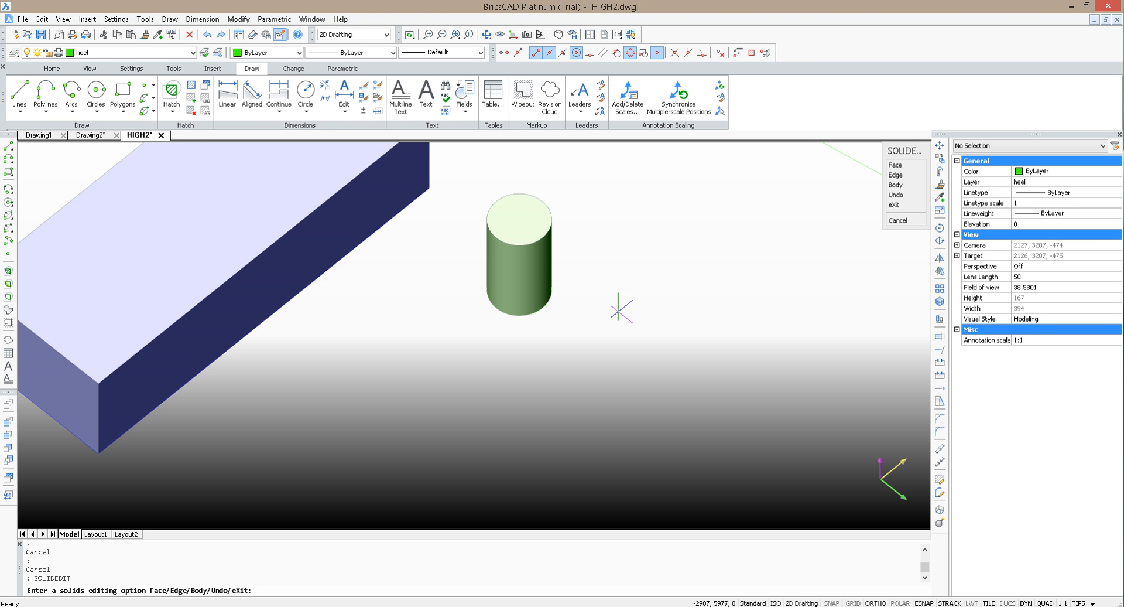
pyautogui.write('b')
pyautogui.press('Return')
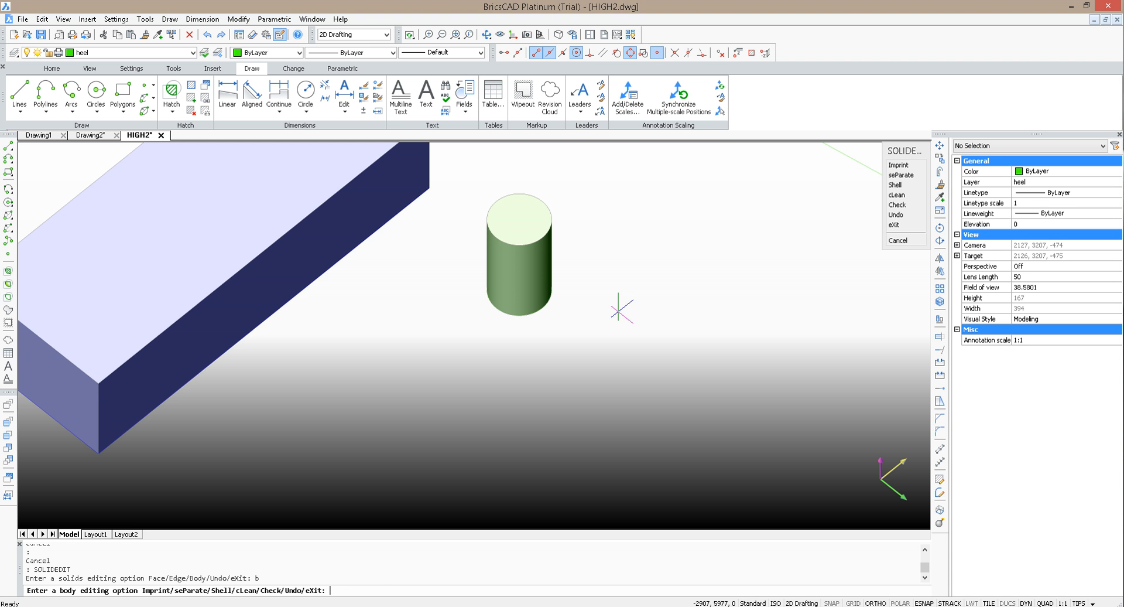
pyautogui.write('x')
pyautogui.press('Return')
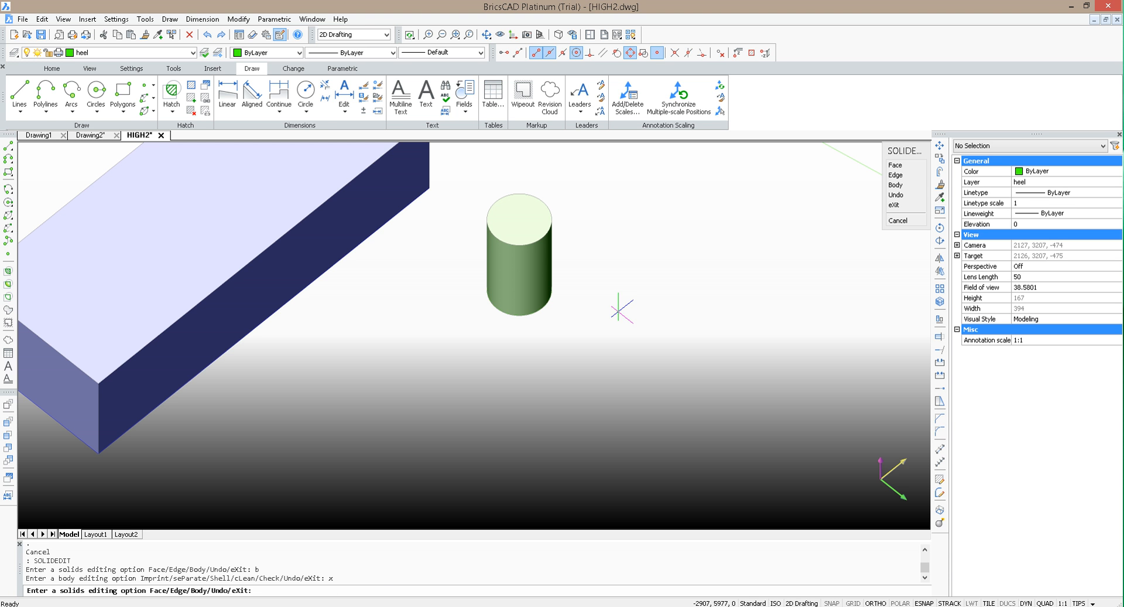
# Step: Try tapering the heel cylinder's side face by 6 degrees along the axis from top centre to base centre, and undo it
pyautogui.write('f')
pyautogui.press('Return')
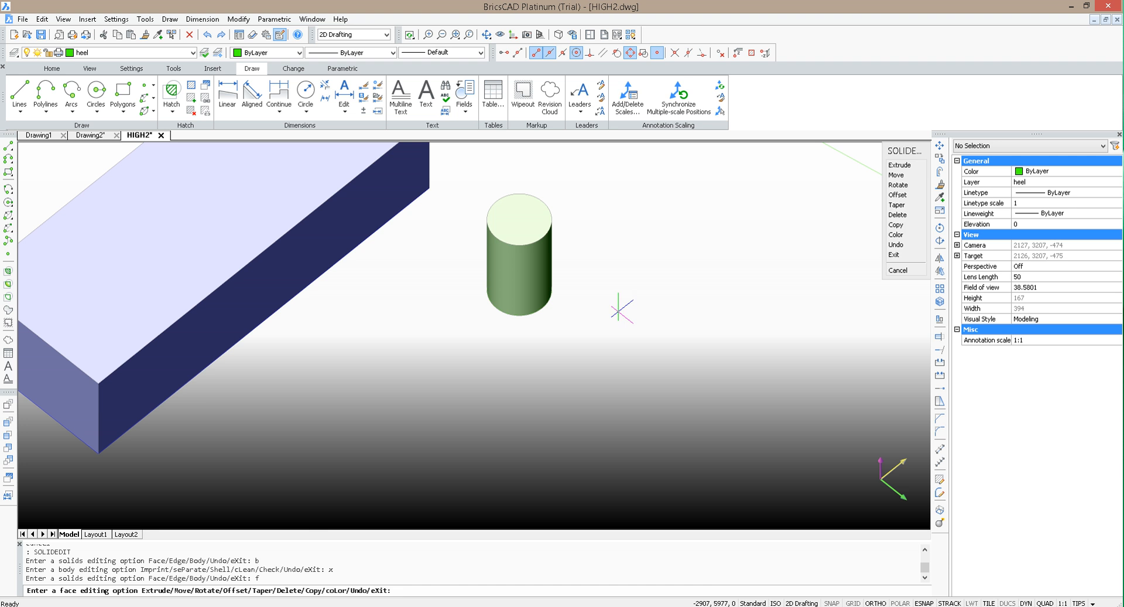
pyautogui.write('t')
pyautogui.press('Return')
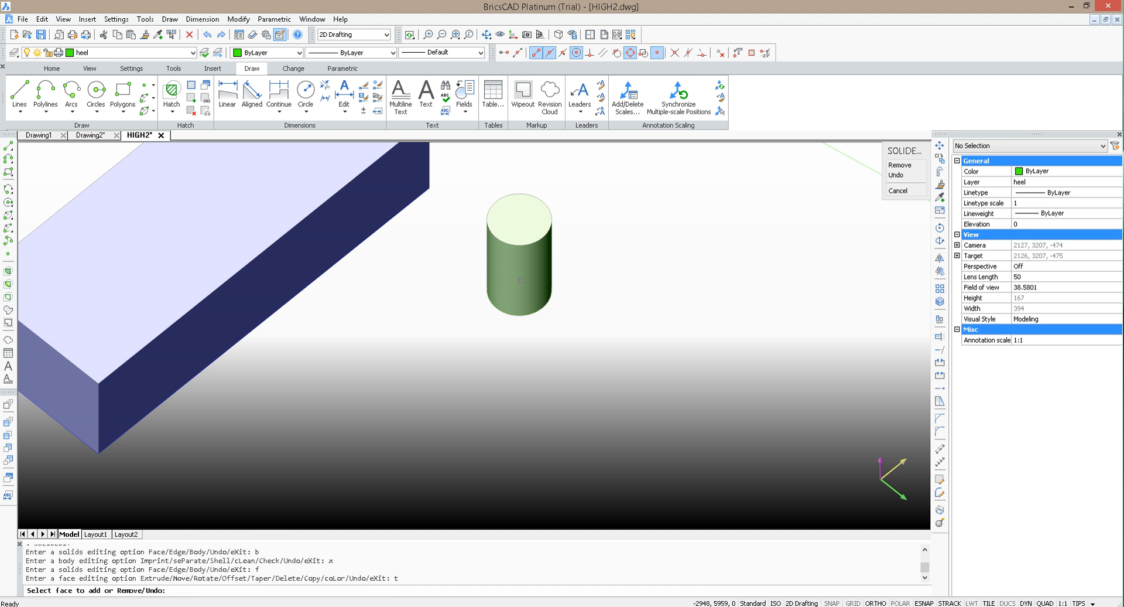
pyautogui.click(522, 261)
pyautogui.press('Return')
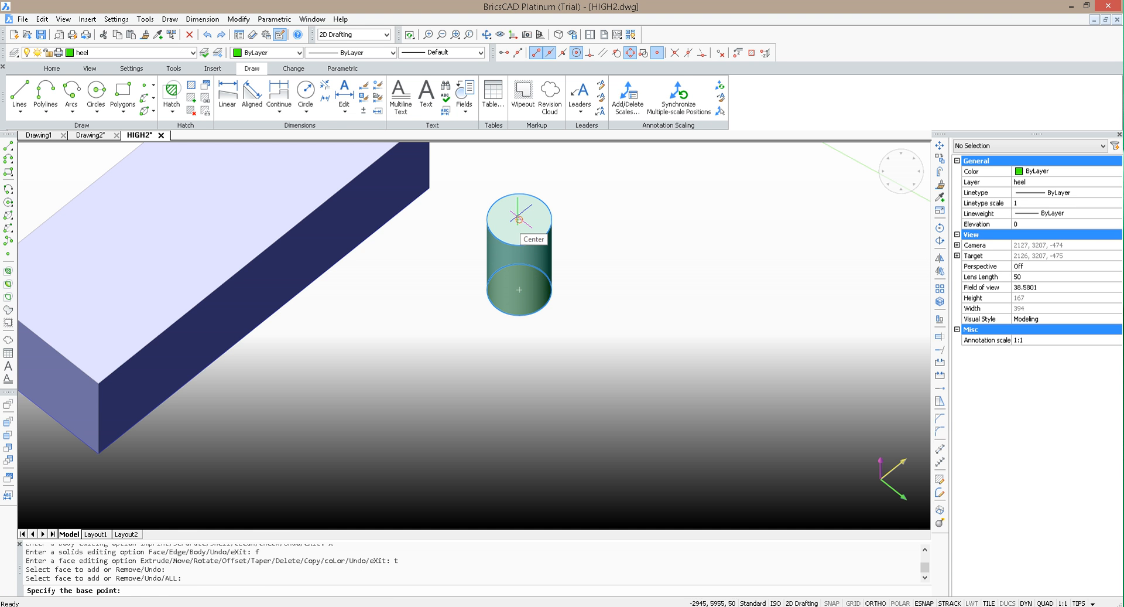
pyautogui.click(519, 219)
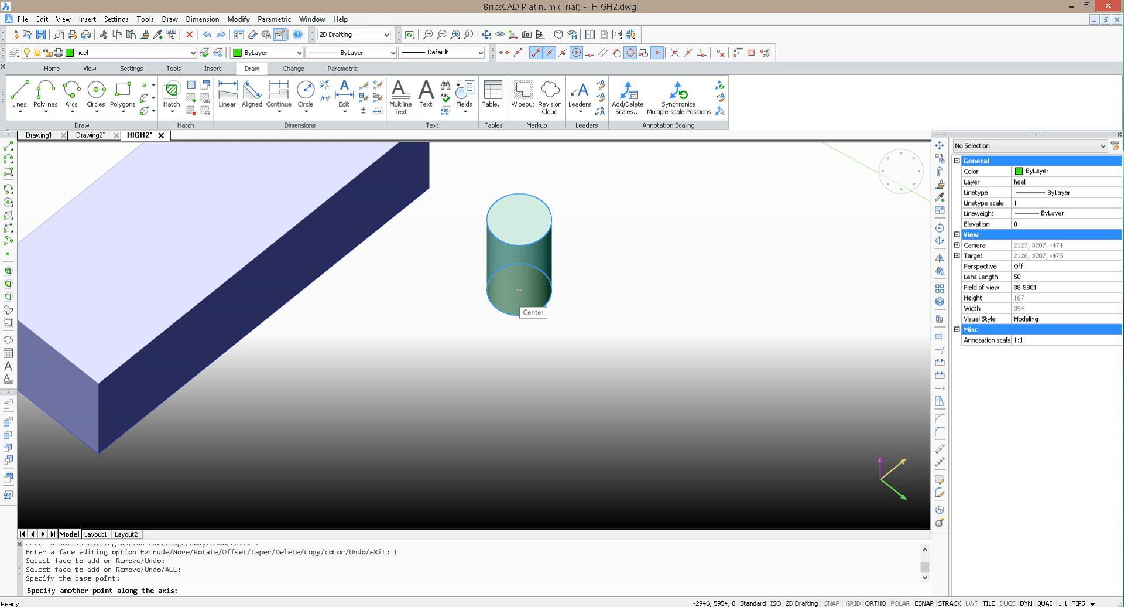
pyautogui.click(517, 289)
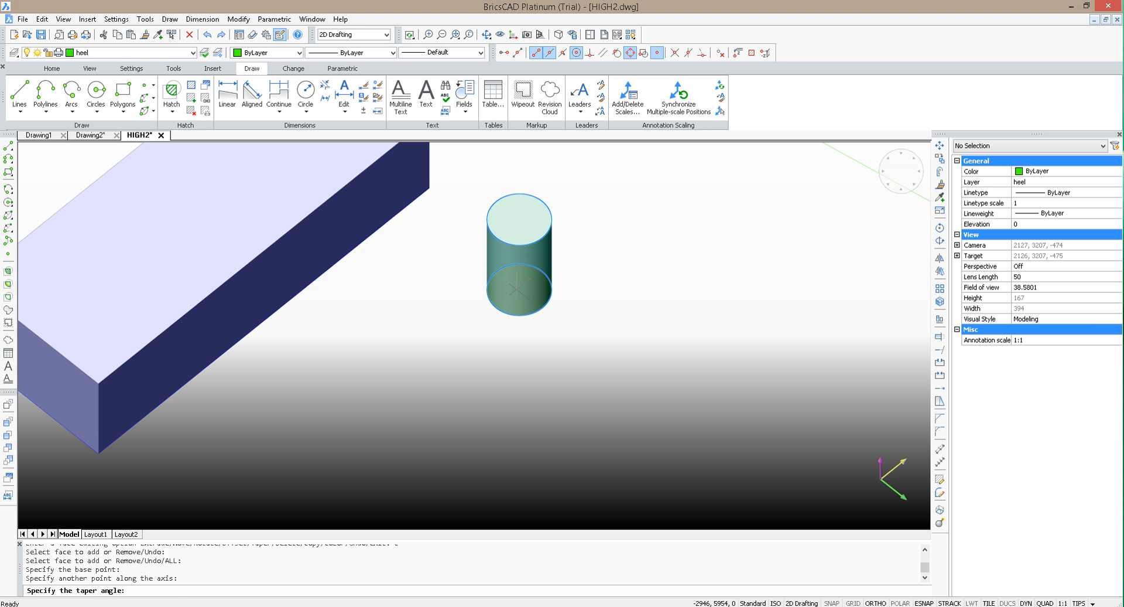
pyautogui.write('6')
pyautogui.press('Return')
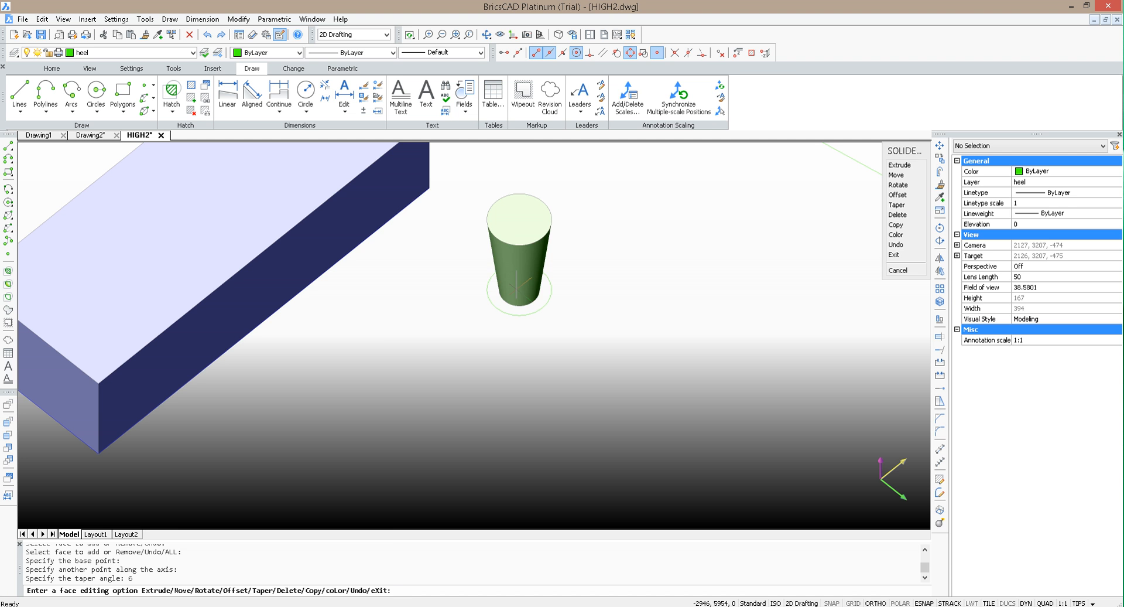
pyautogui.press('Return')
pyautogui.hotkey('ctrl', 'z')
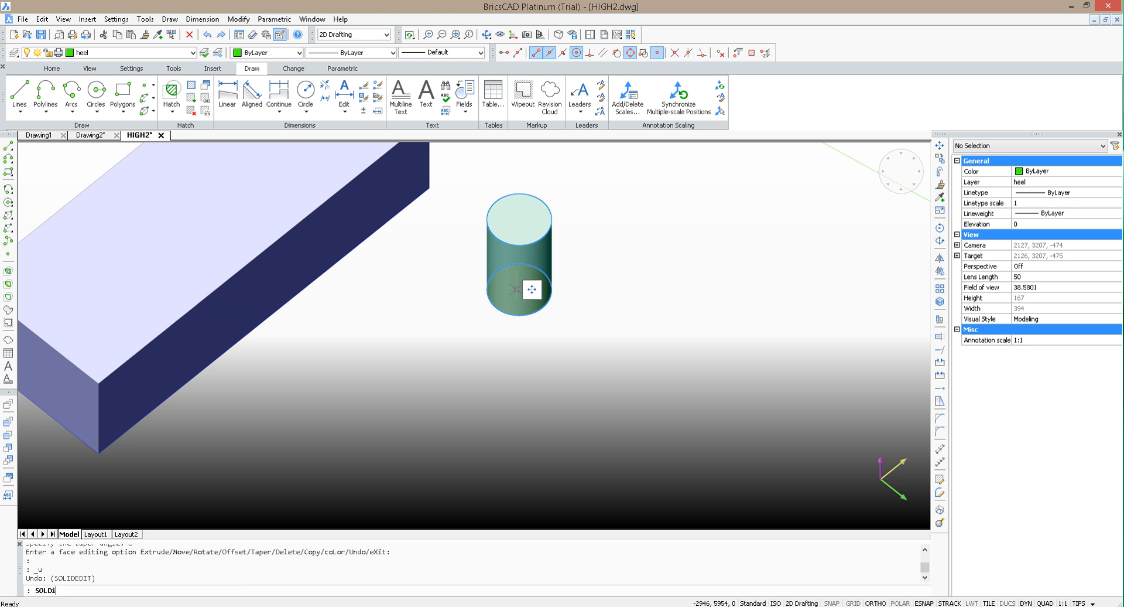
# Step: Taper the heel cylinder's side face by 11 degrees along the axis from its top centre to its base centre
pyautogui.press('Return')
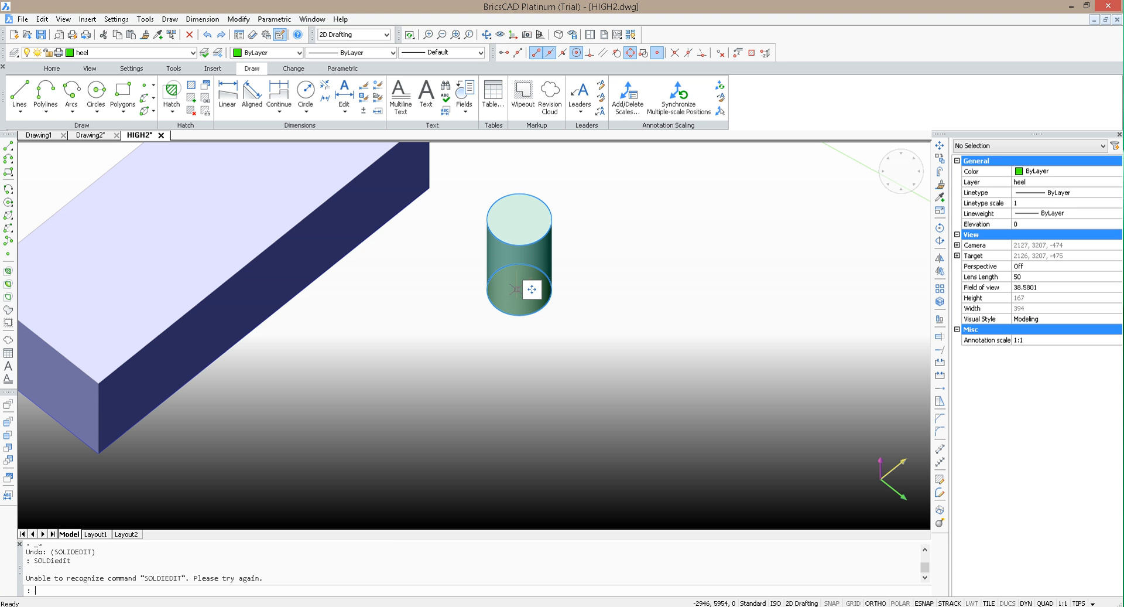
pyautogui.write('solide')
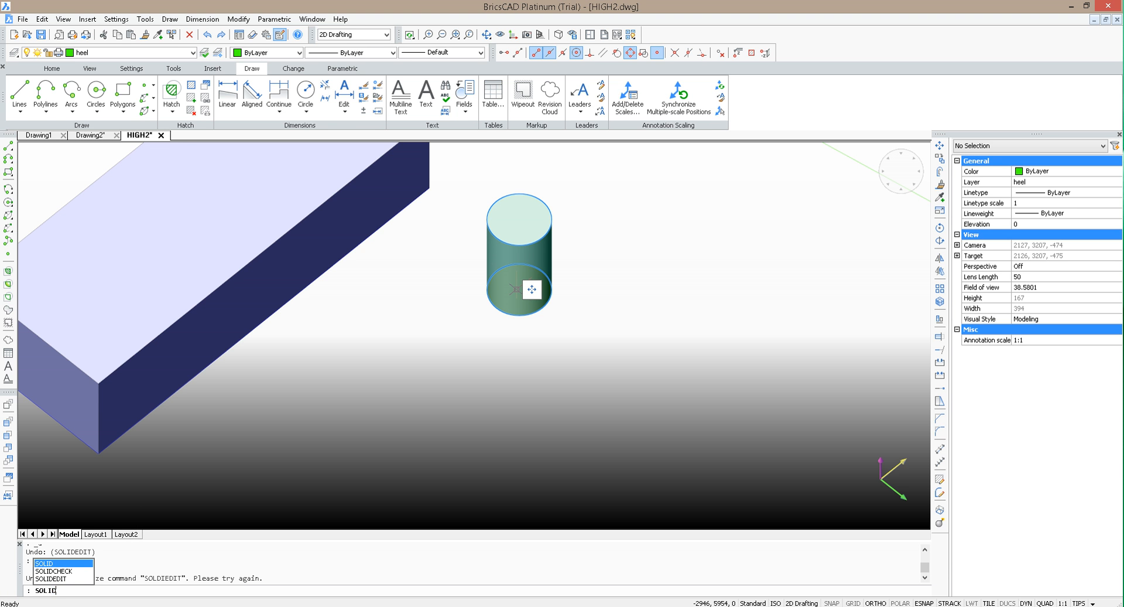
pyautogui.press('Return')
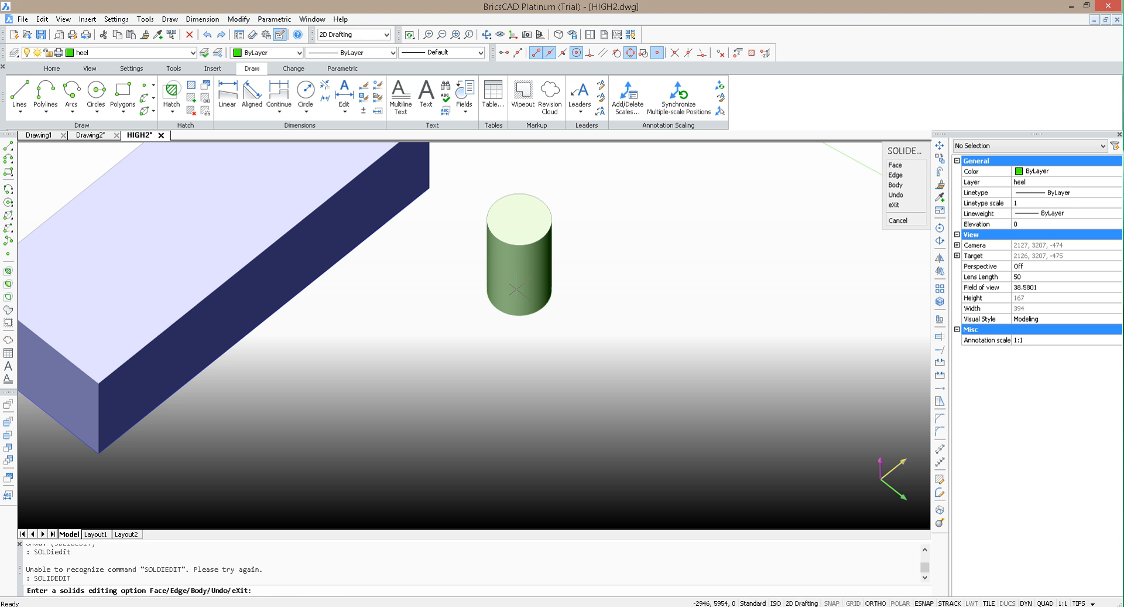
pyautogui.write('f')
pyautogui.press('Return')
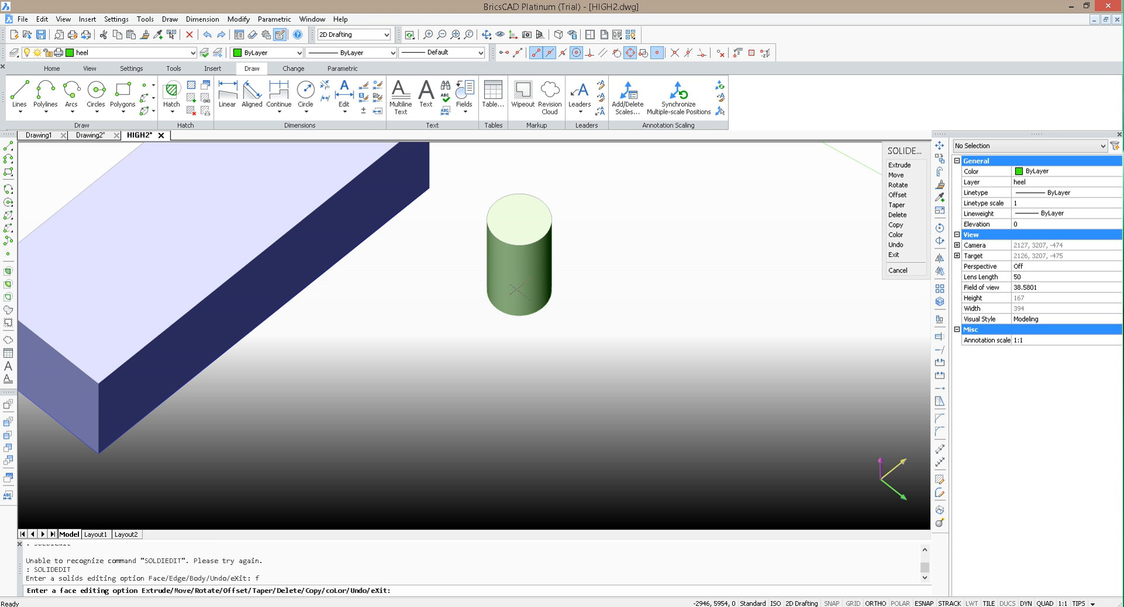
pyautogui.press('Return')
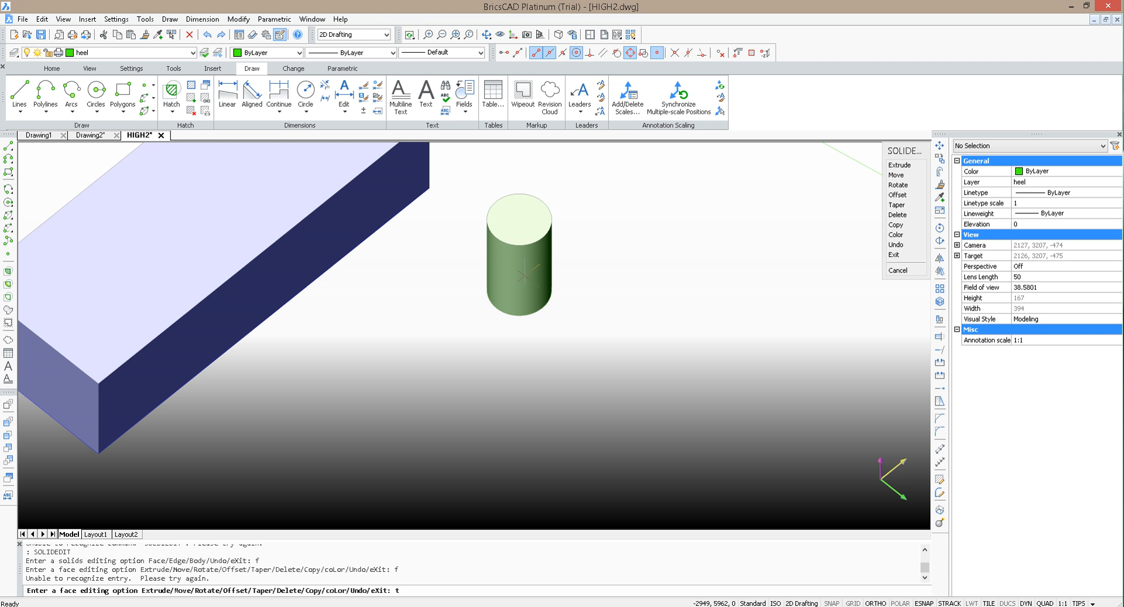
pyautogui.write('t')
pyautogui.press('Return')
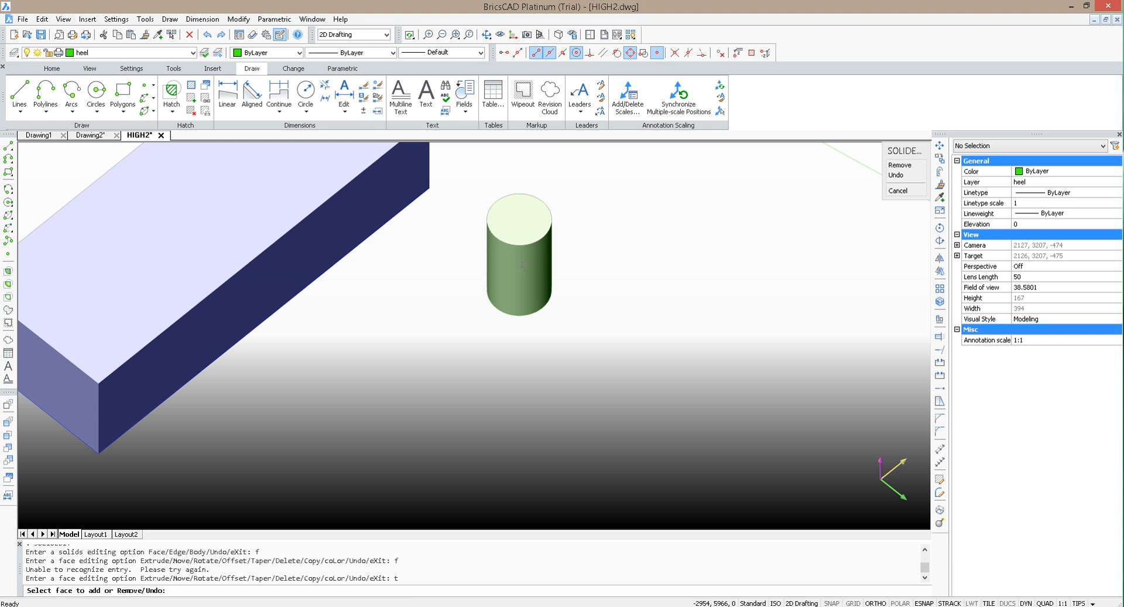
pyautogui.click(513, 280)
pyautogui.press('Return')
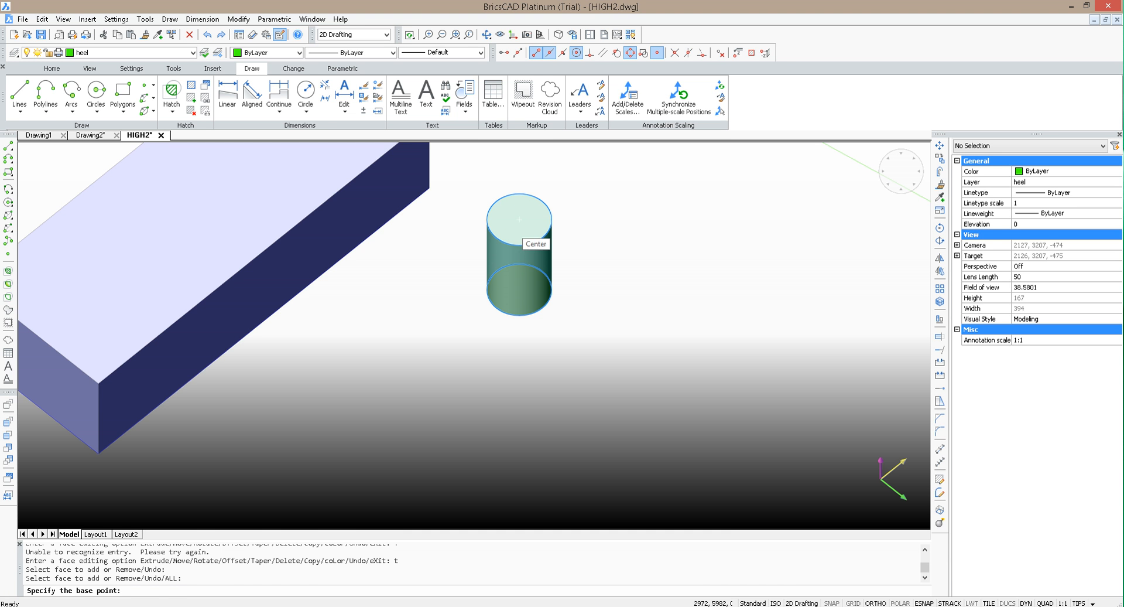
pyautogui.click(520, 220)
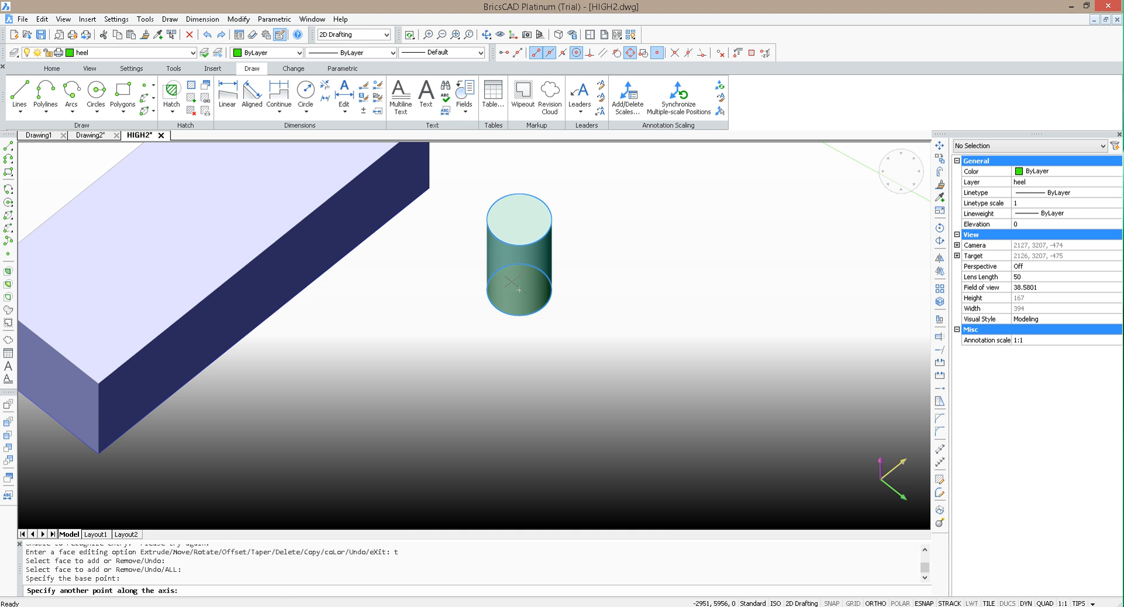
pyautogui.click(520, 289)
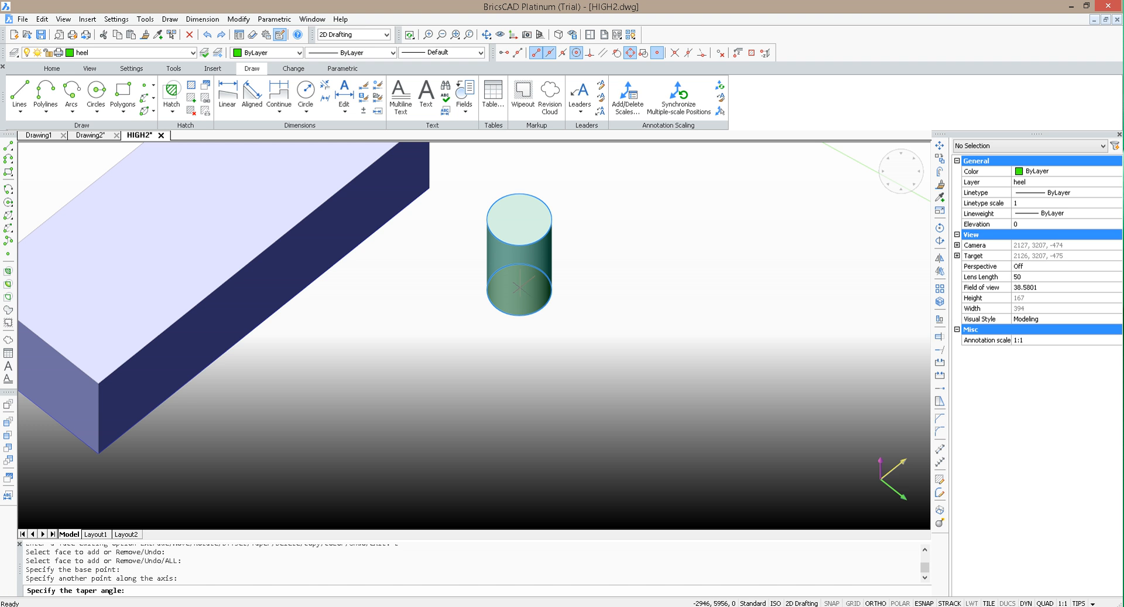
pyautogui.write('11')
pyautogui.press('Return')
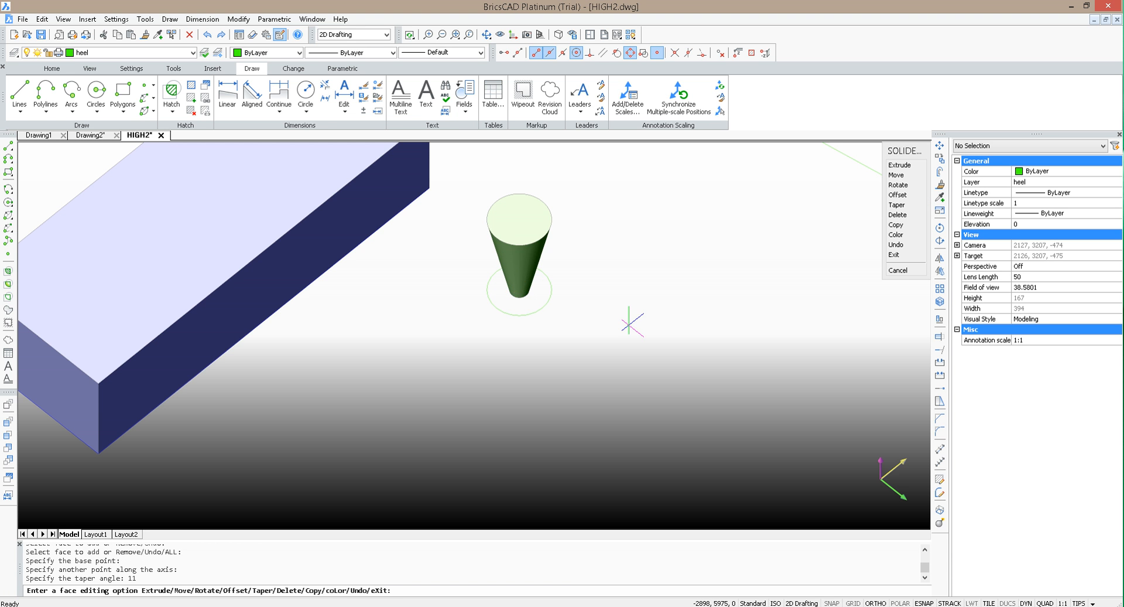
pyautogui.scroll(2, 556, 246)
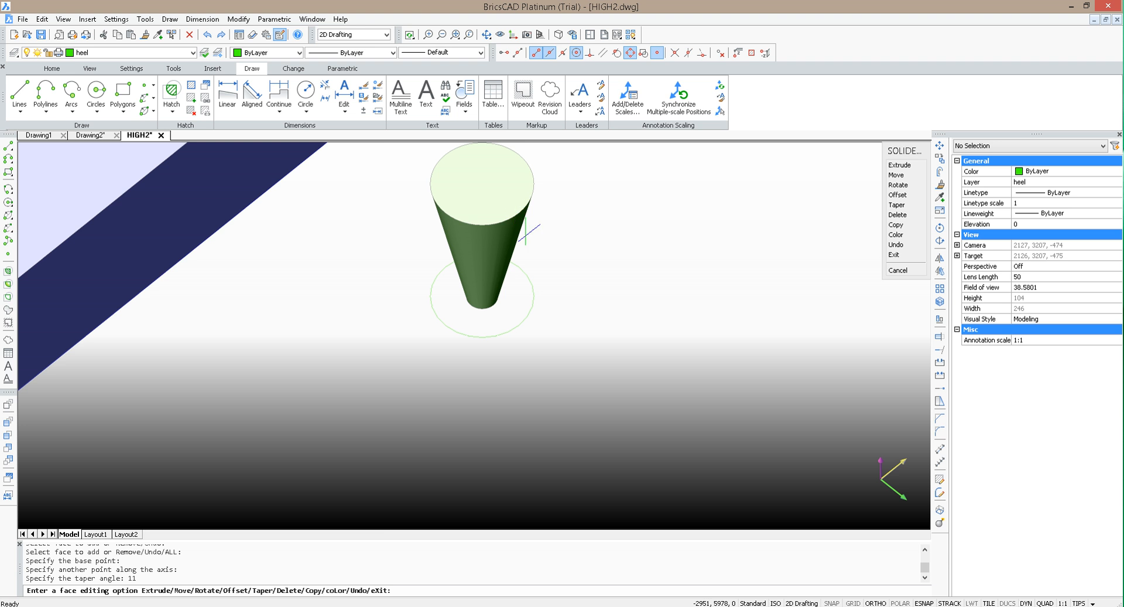
pyautogui.press('Escape')
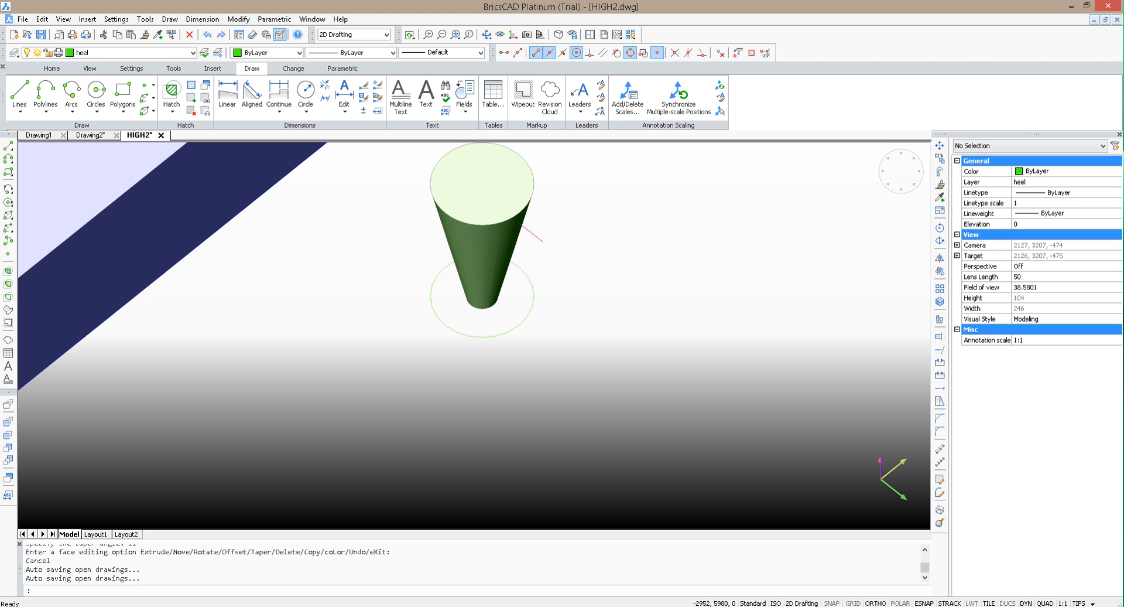
pyautogui.click(502, 237)
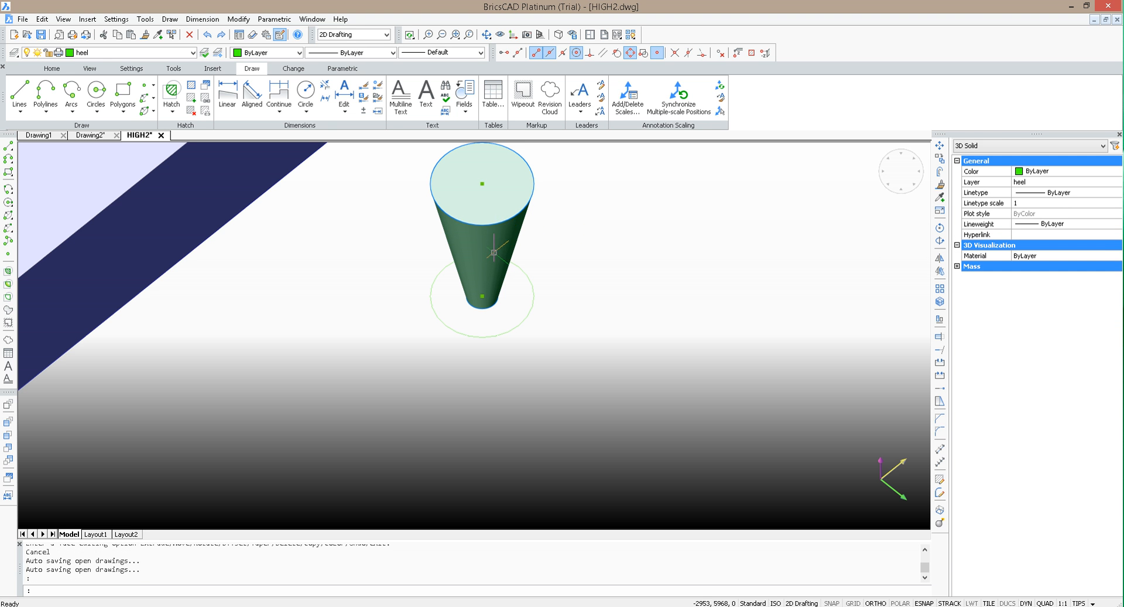
pyautogui.click(482, 186)
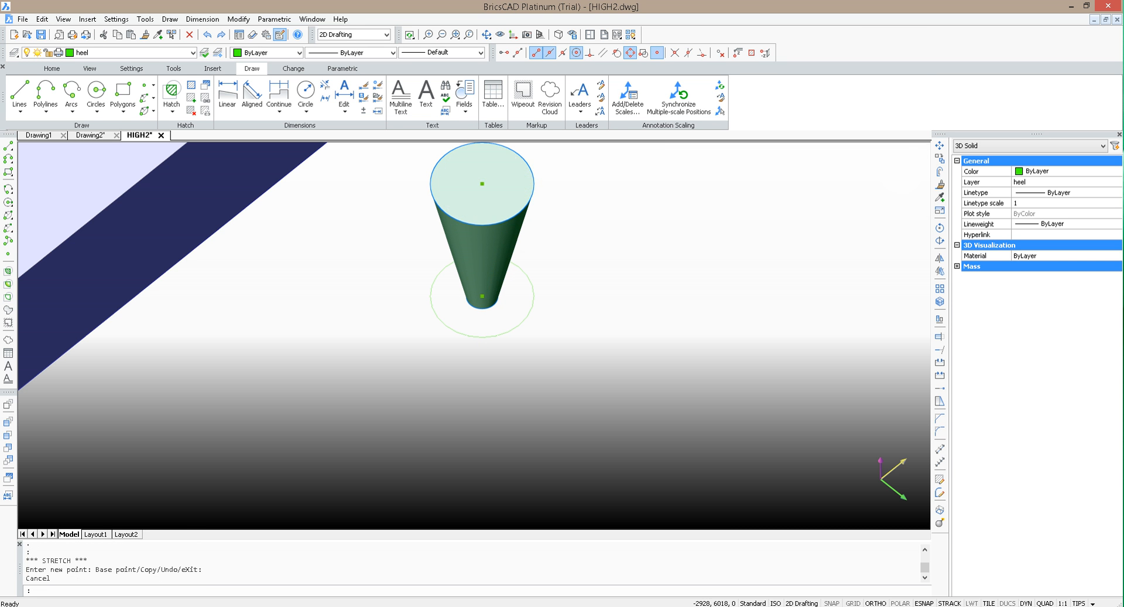
pyautogui.press('Escape')
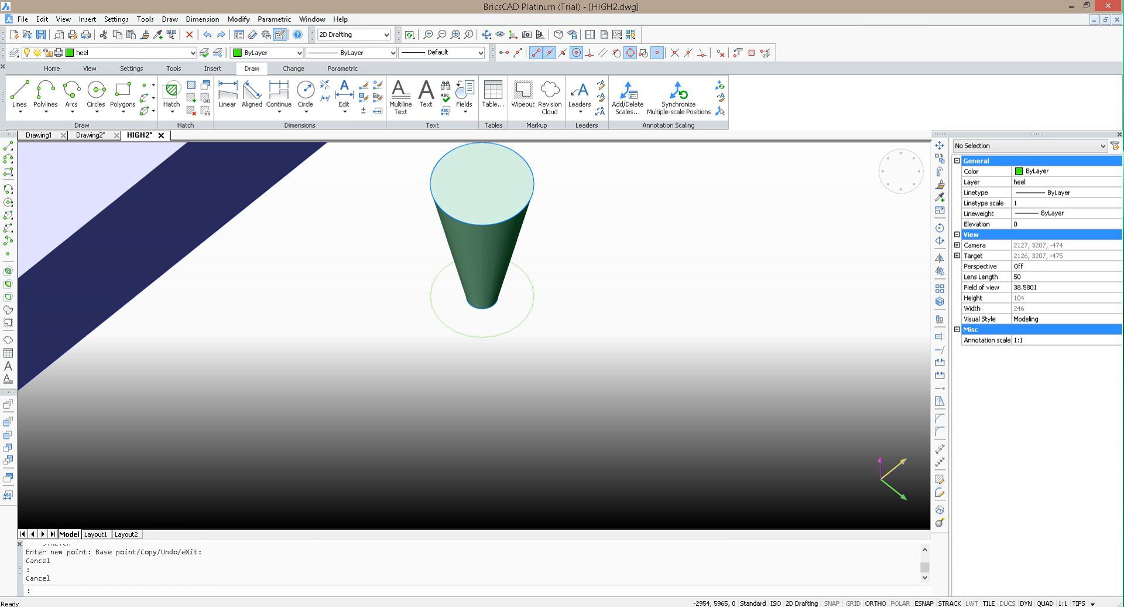
pyautogui.scroll(-1, 604, 345)
pyautogui.scroll(1, 605, 192)
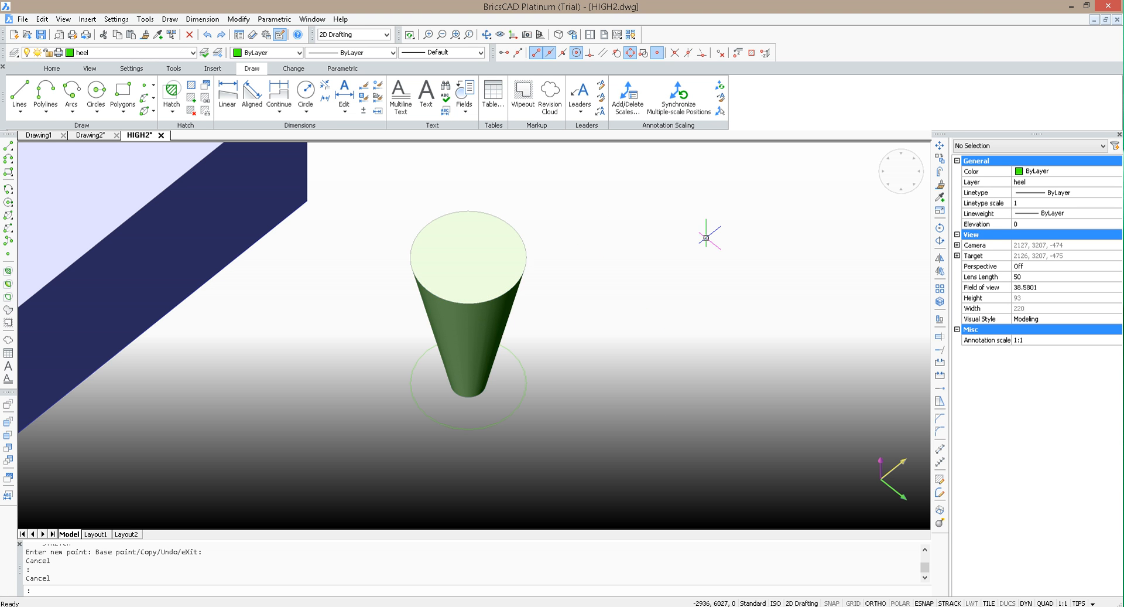
# Step: Align the UCS to the circular top face of the tapered heel using the Face option
pyautogui.write('cs')
pyautogui.press('Return')
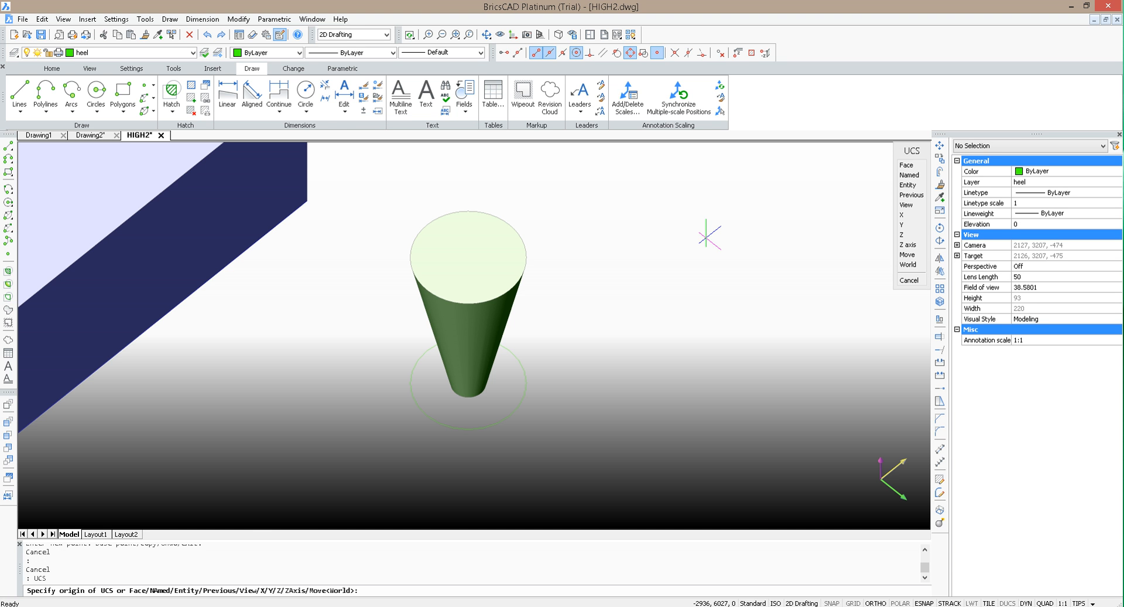
pyautogui.press('Return')
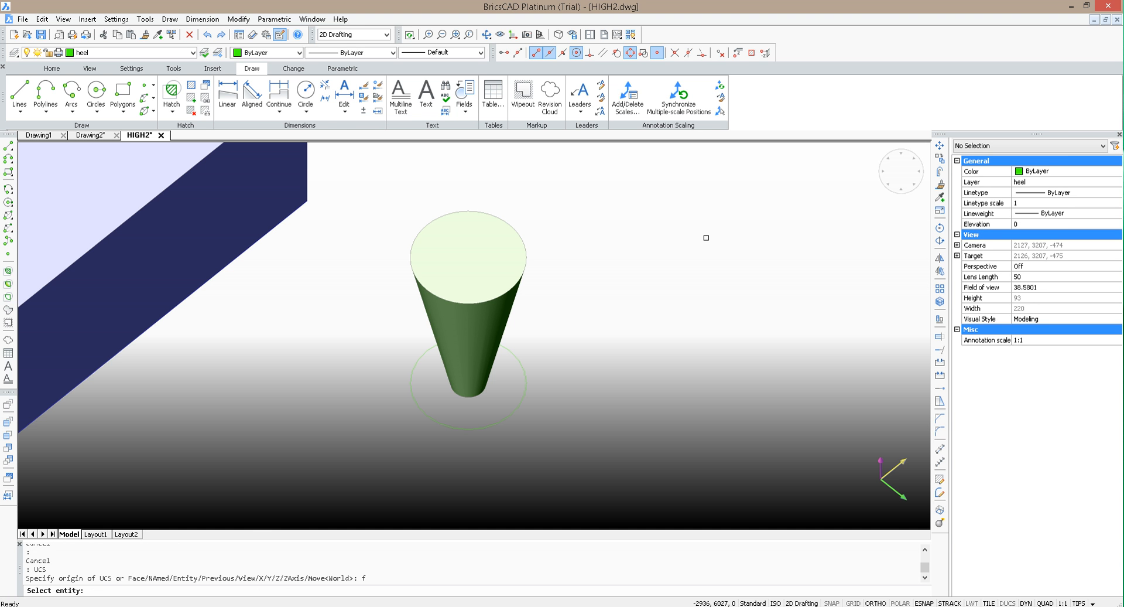
pyautogui.click(471, 242)
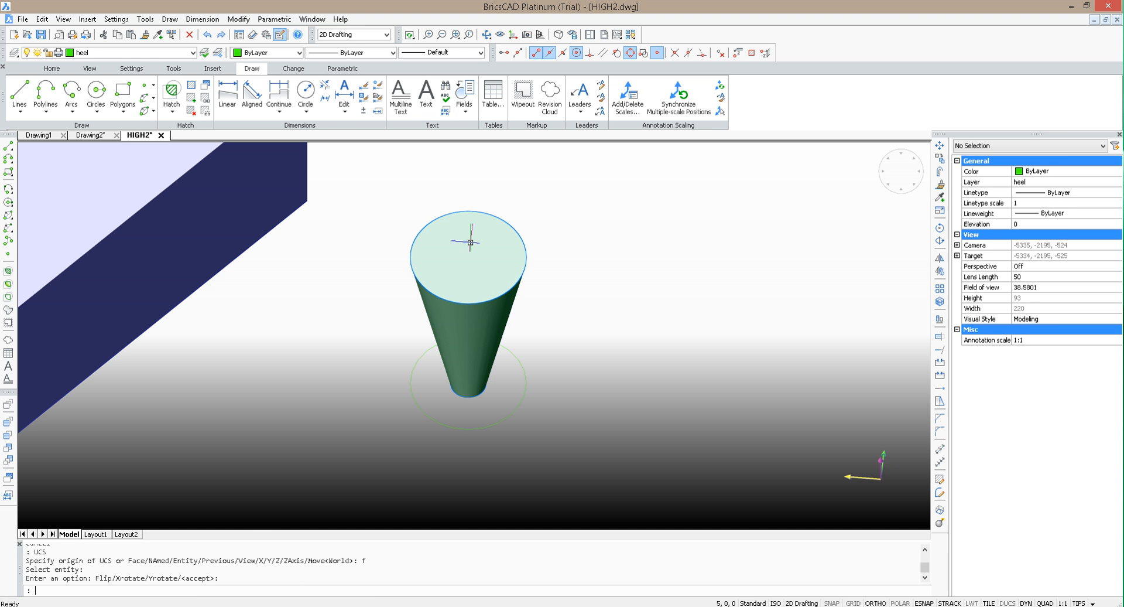
pyautogui.press('Return')
pyautogui.click(123, 91)
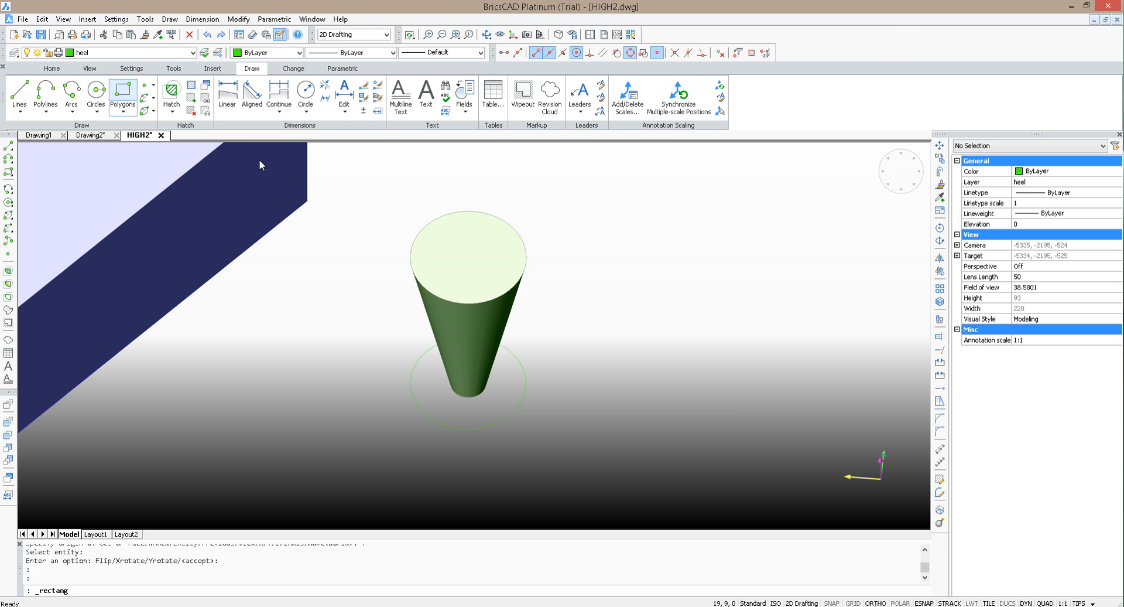
pyautogui.click(379, 208)
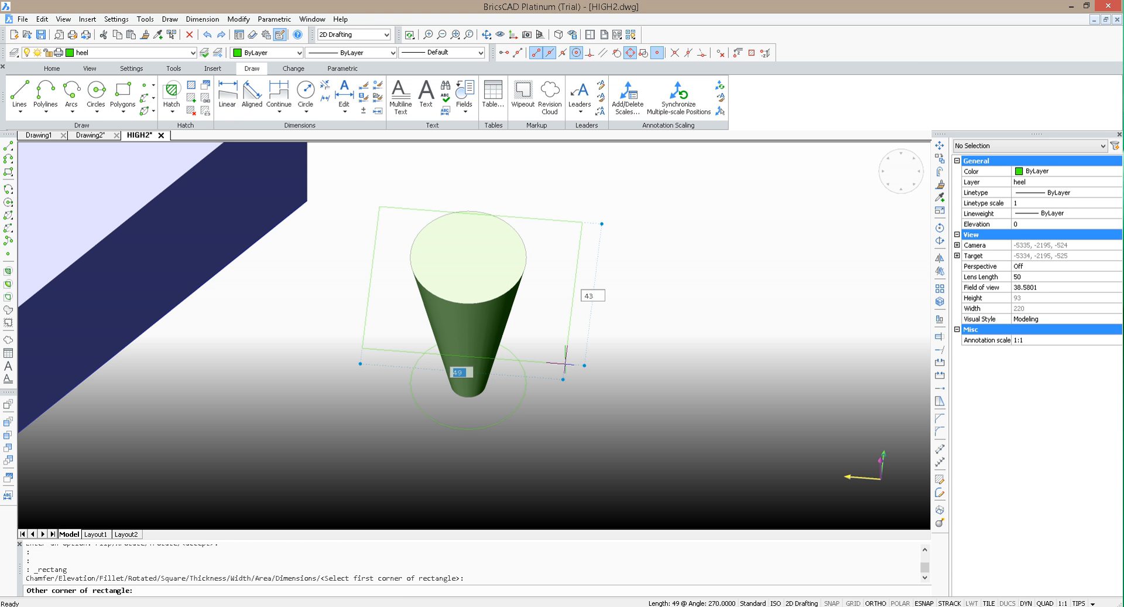
pyautogui.press('Escape')
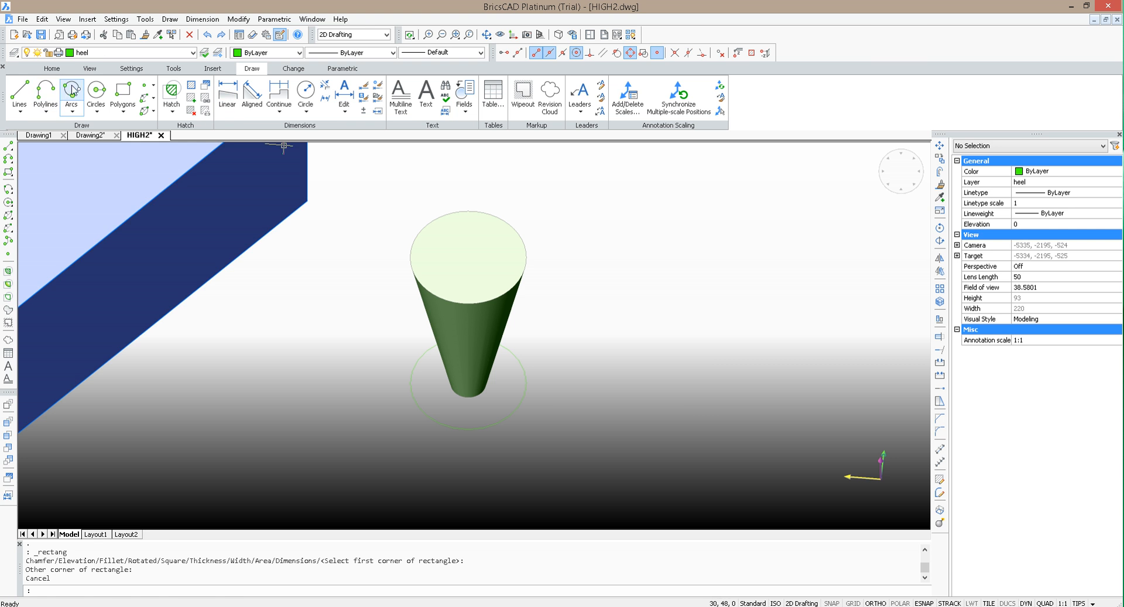
# Step: Draw a four-sided polyline loop with ortho off, its side crossing the heel's top face about 77 units long, and end it on its start point
pyautogui.click(45, 91)
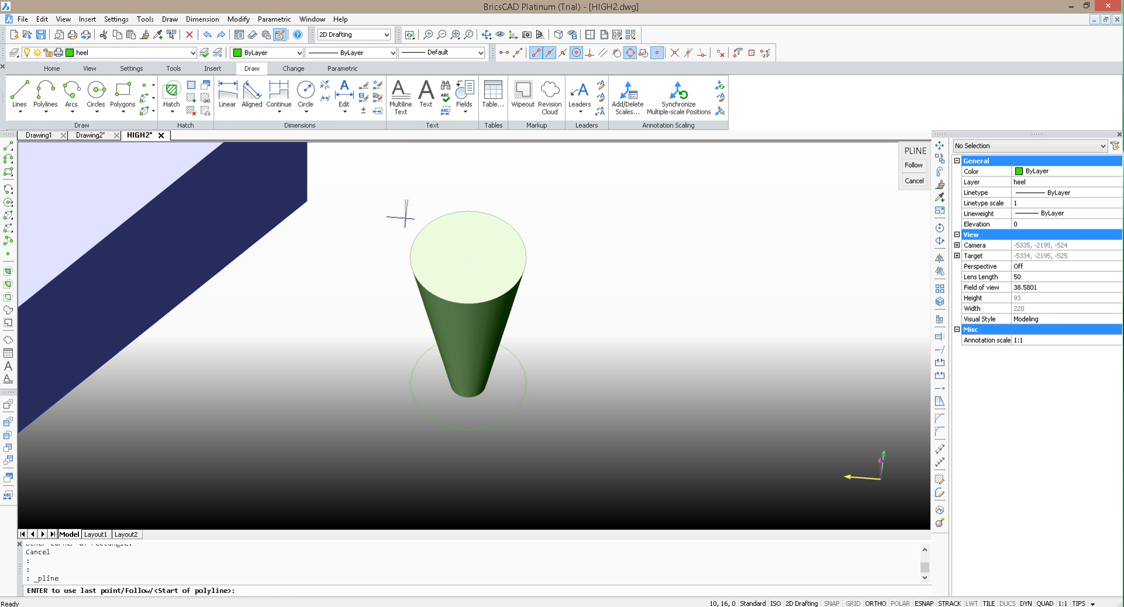
pyautogui.click(406, 217)
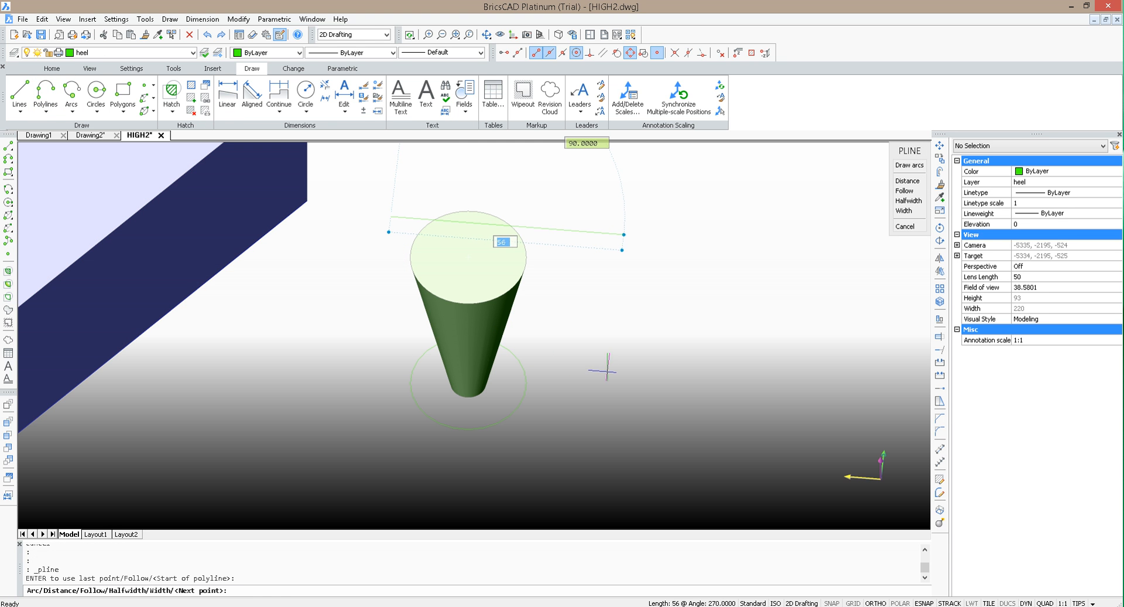
pyautogui.press('F3')
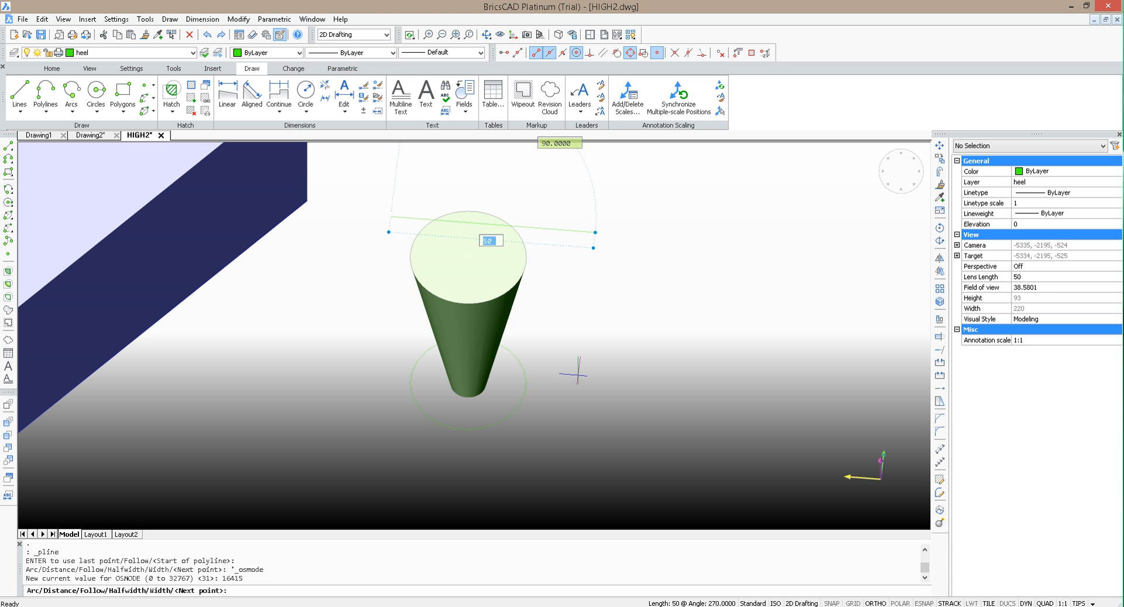
pyautogui.click(877, 603)
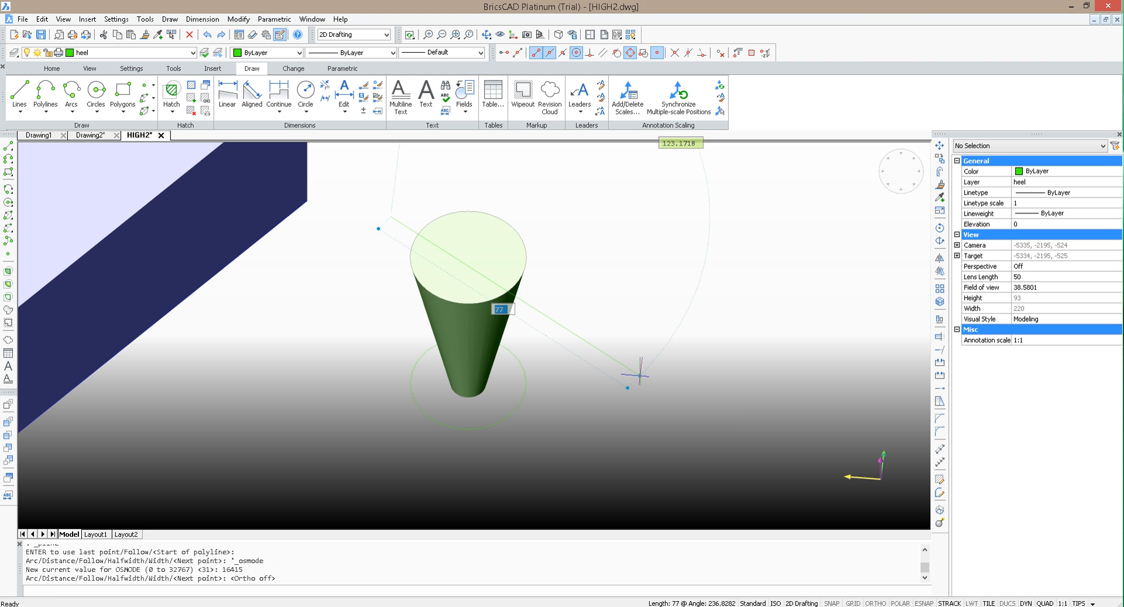
pyautogui.click(640, 375)
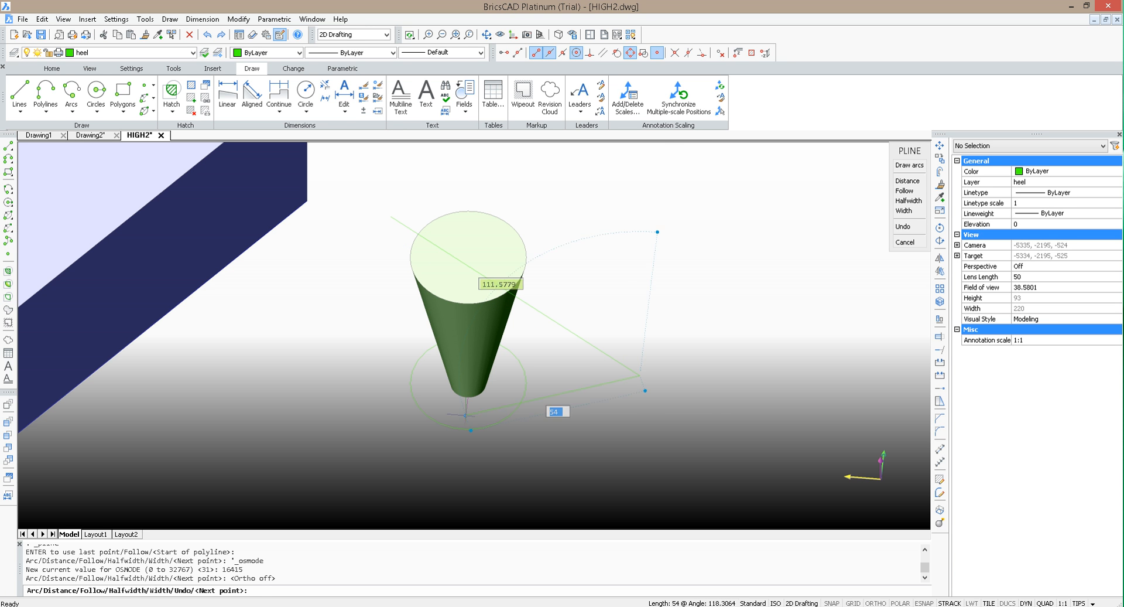
pyautogui.click(416, 455)
pyautogui.click(341, 302)
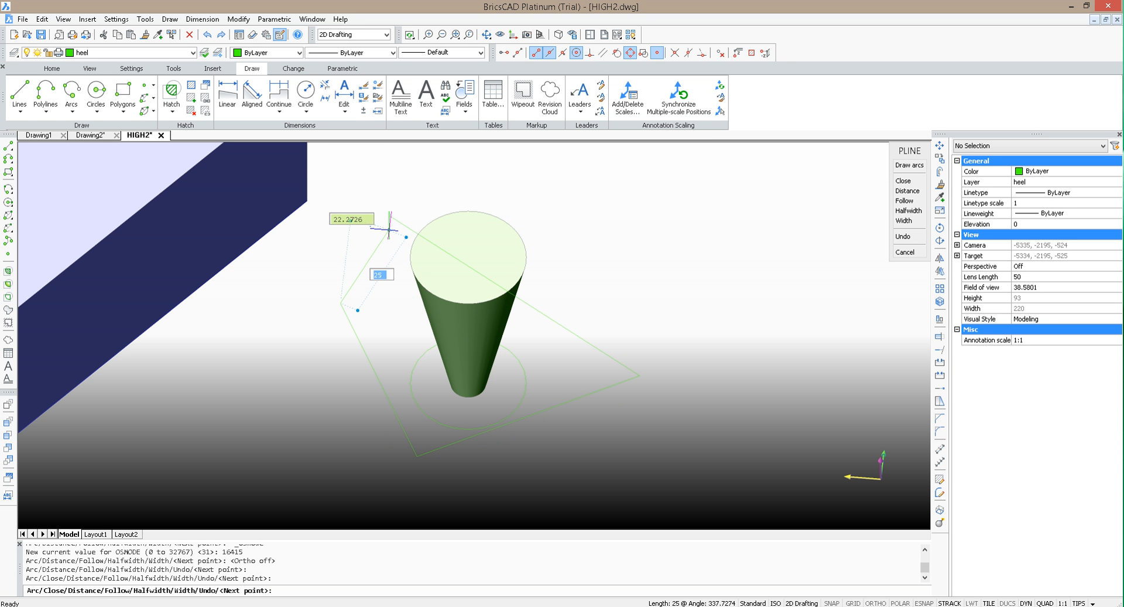
pyautogui.press('F3')
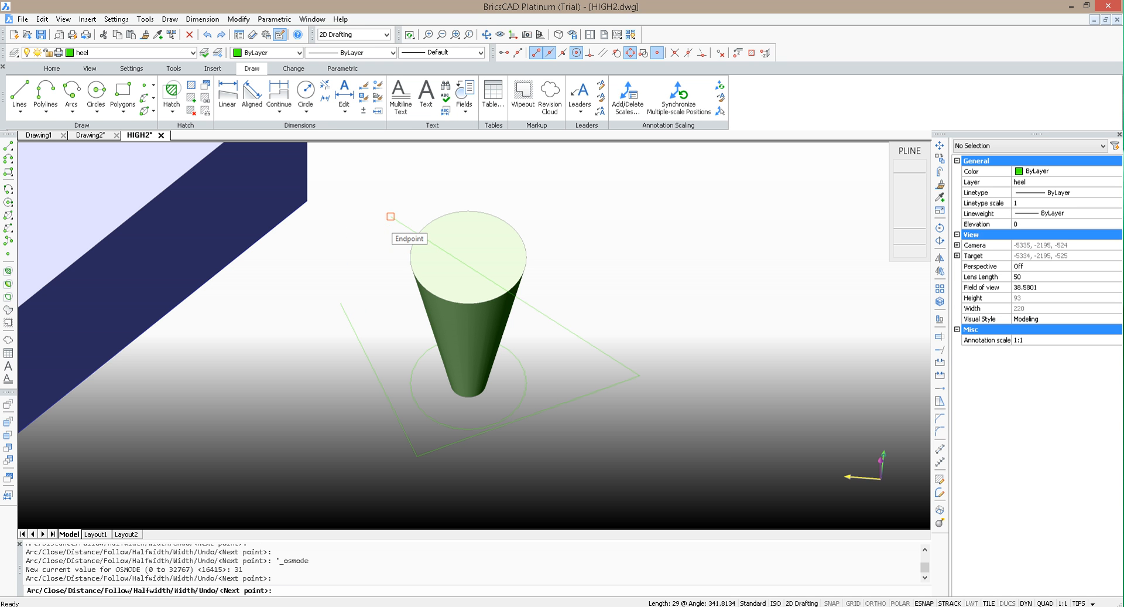
pyautogui.click(388, 229)
pyautogui.press('Escape')
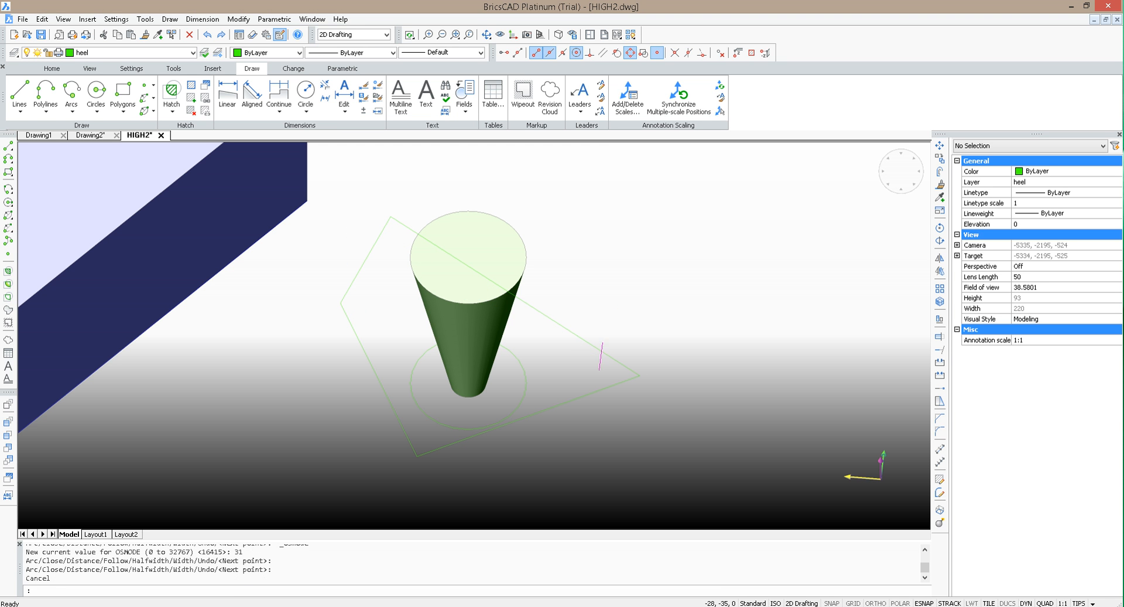
pyautogui.moveTo(614, 355)
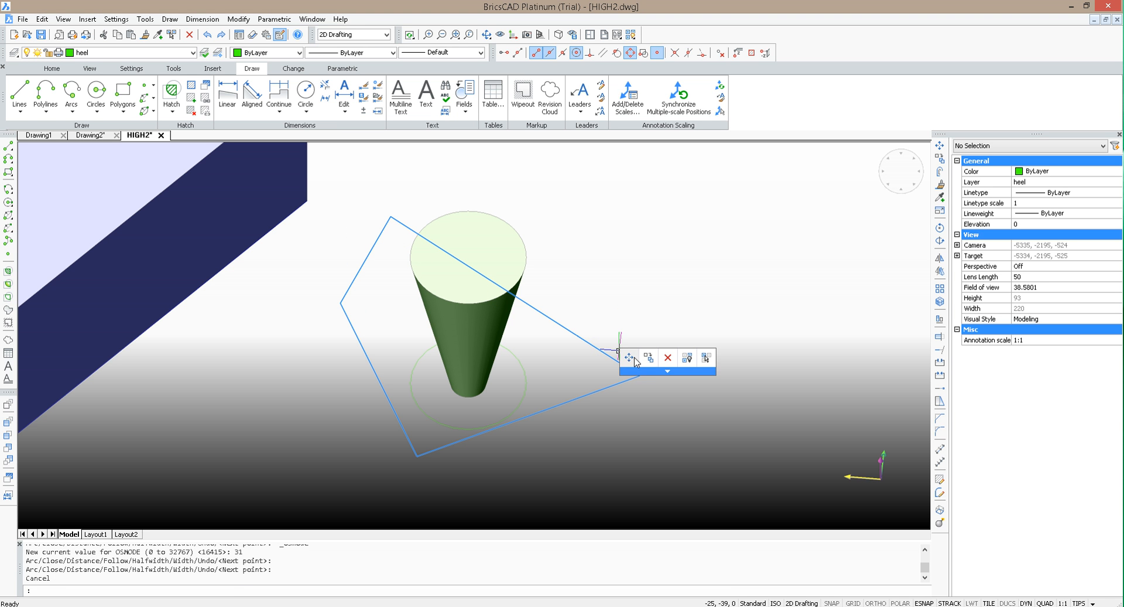
pyautogui.moveTo(666, 425)
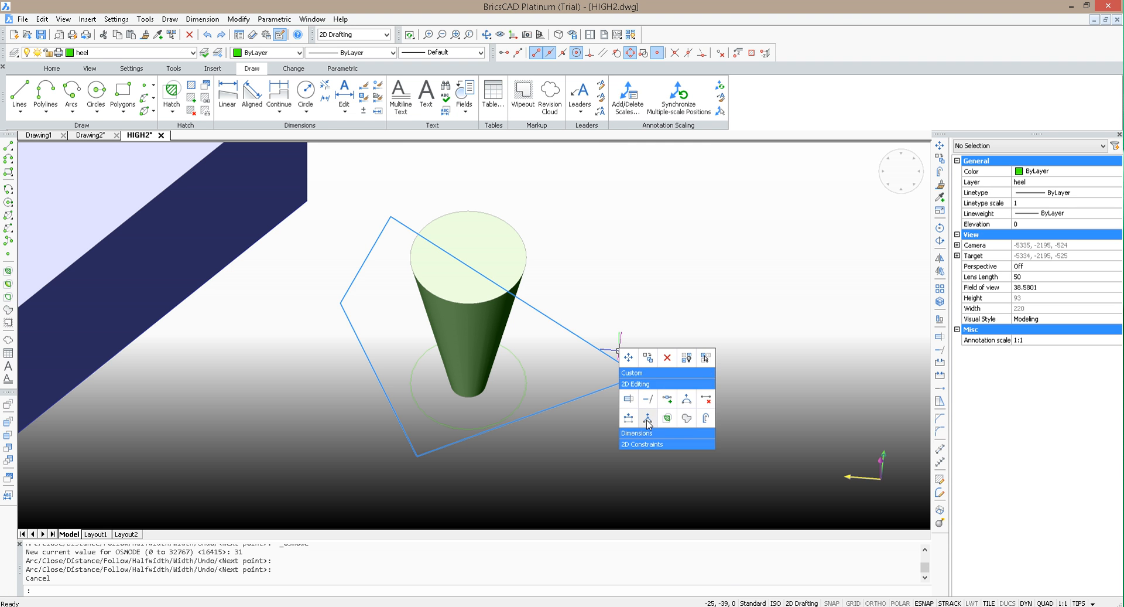
pyautogui.press('Escape')
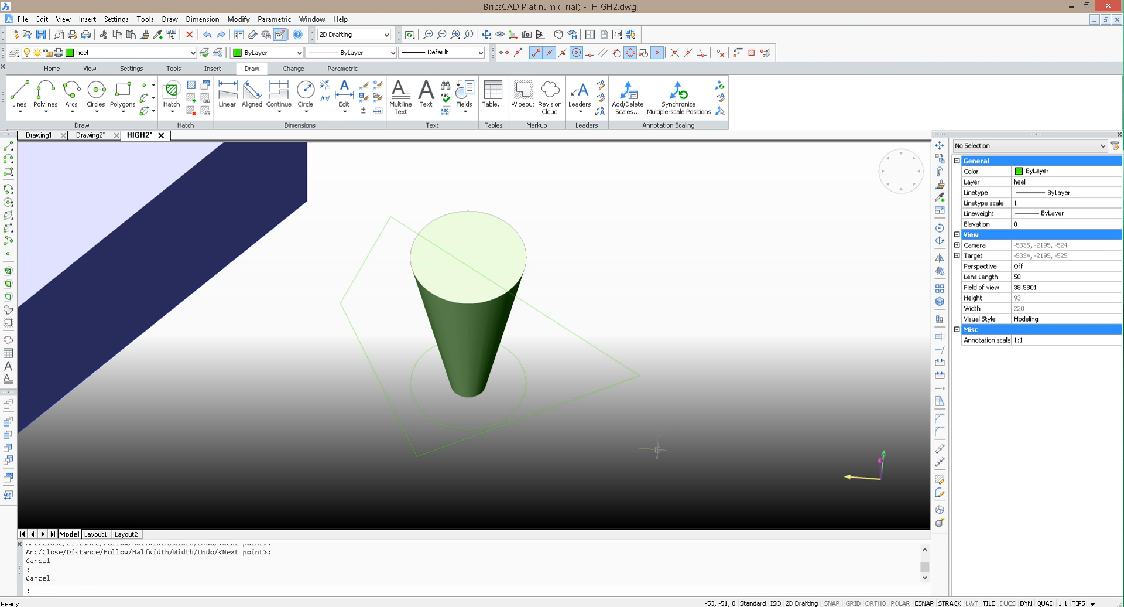
pyautogui.press('Return')
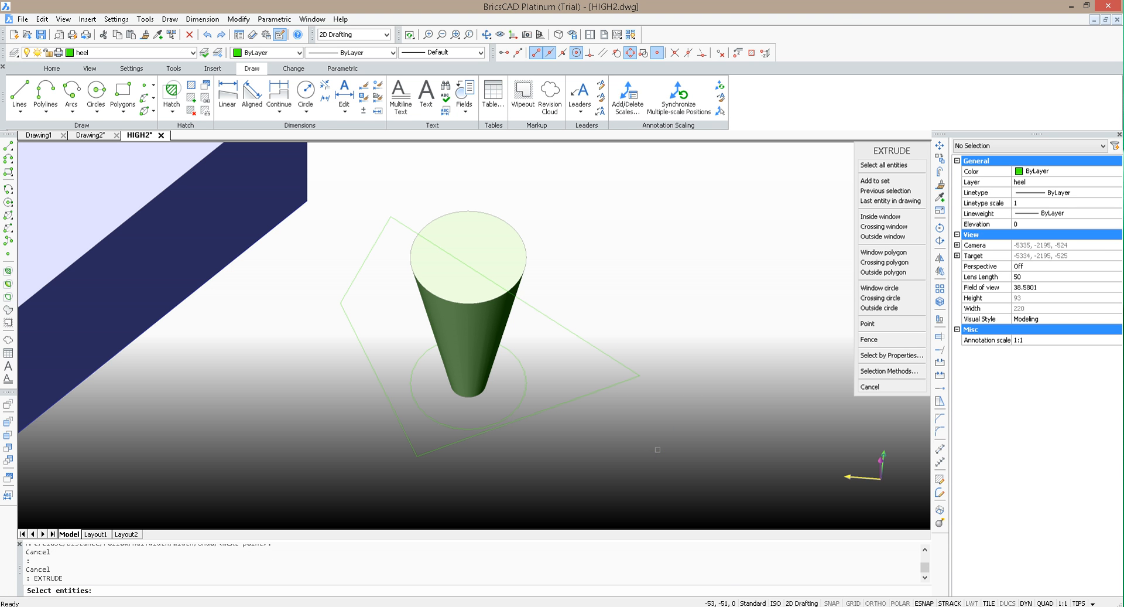
pyautogui.click(612, 385)
pyautogui.press('Return')
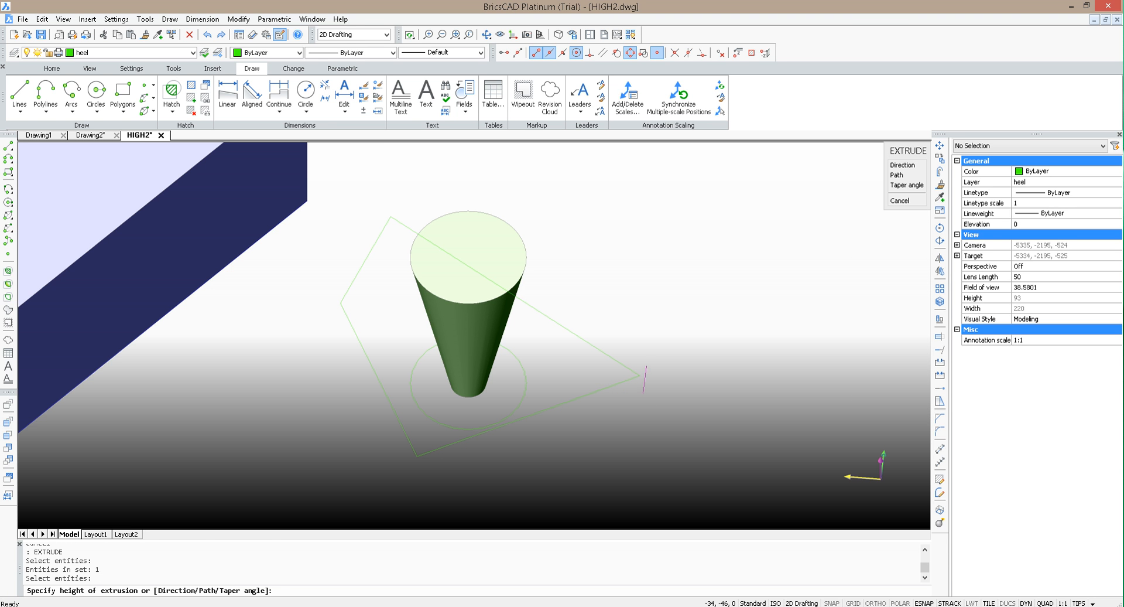
pyautogui.click(640, 375)
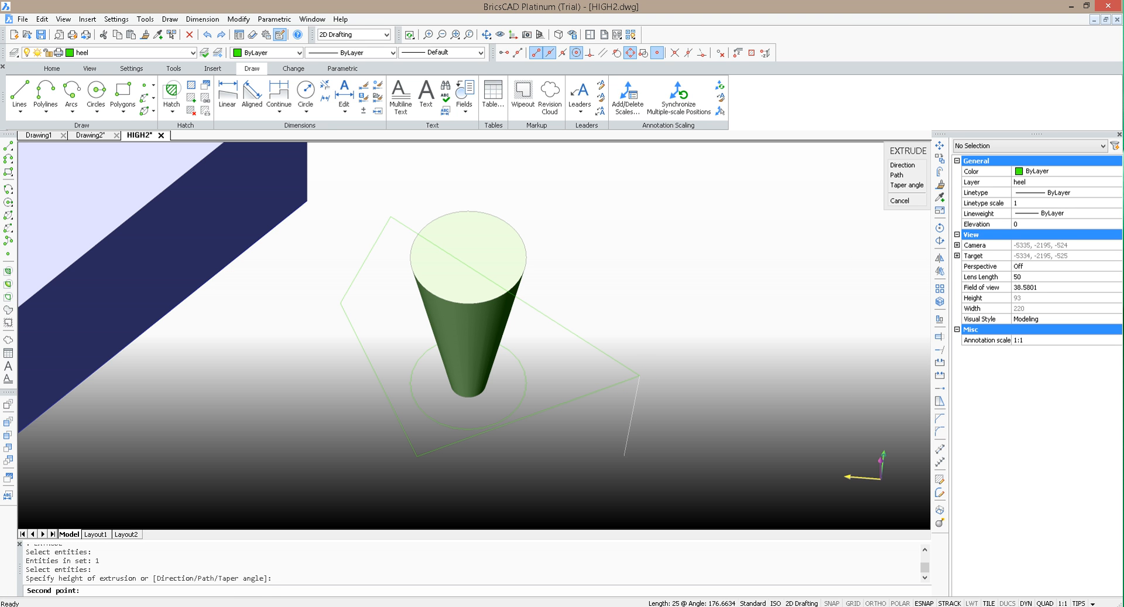
pyautogui.press('Escape')
# Step: Extrude the four-sided polyline crossing the heel's top face by a height of -300
pyautogui.click(604, 435)
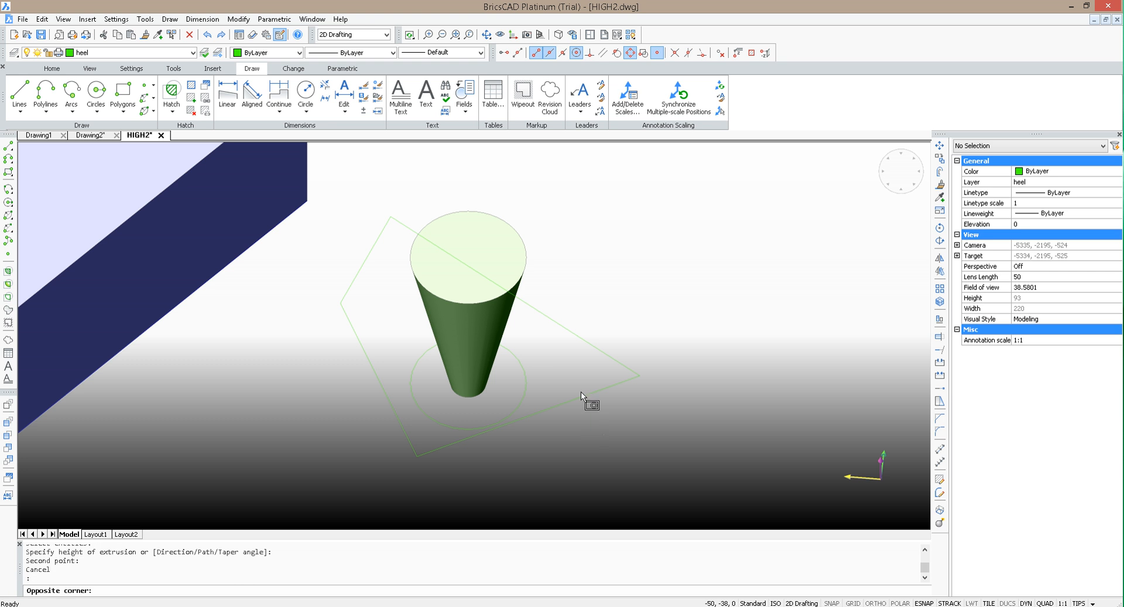
pyautogui.click(573, 369)
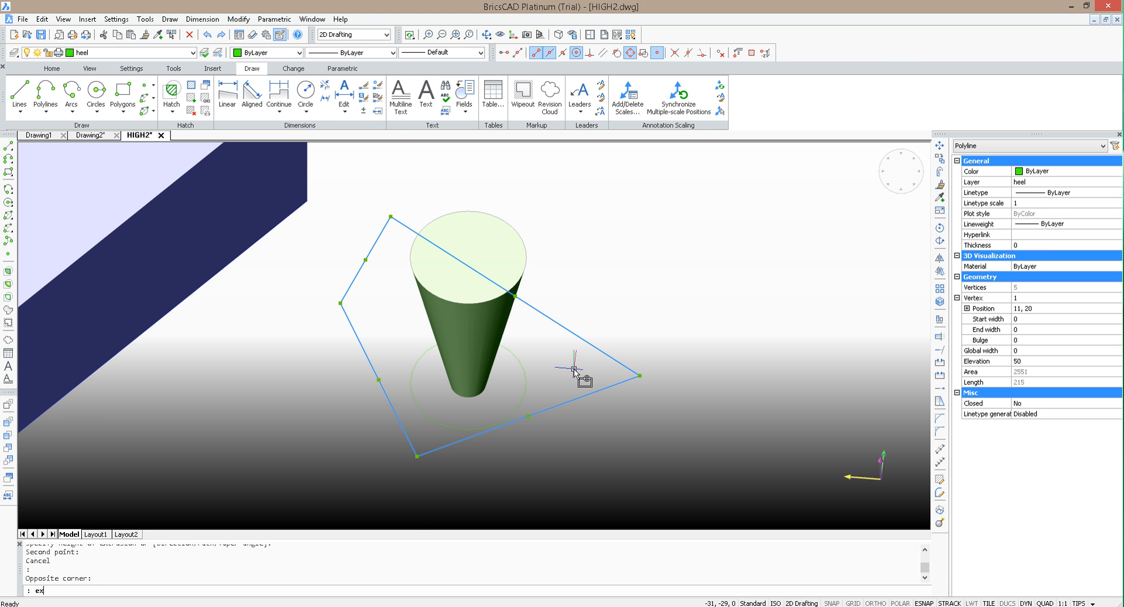
pyautogui.press('Return')
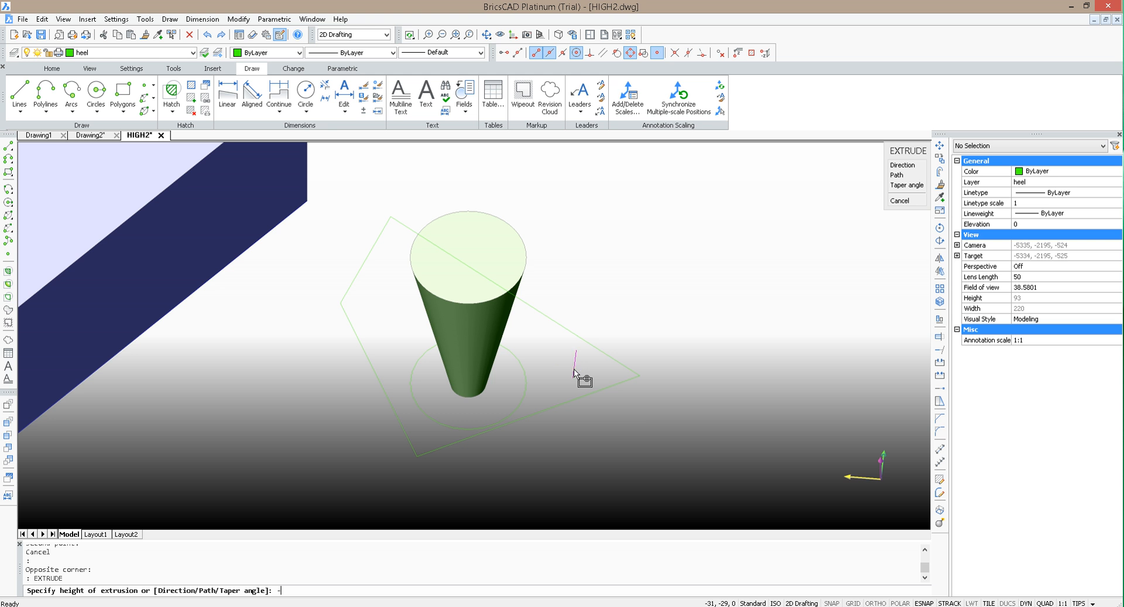
pyautogui.write('-300')
pyautogui.press('Return')
# Step: Subtract the extruded four-sided block from the tapered heel solid to cut its front side flat
pyautogui.scroll(-6, 644, 244)
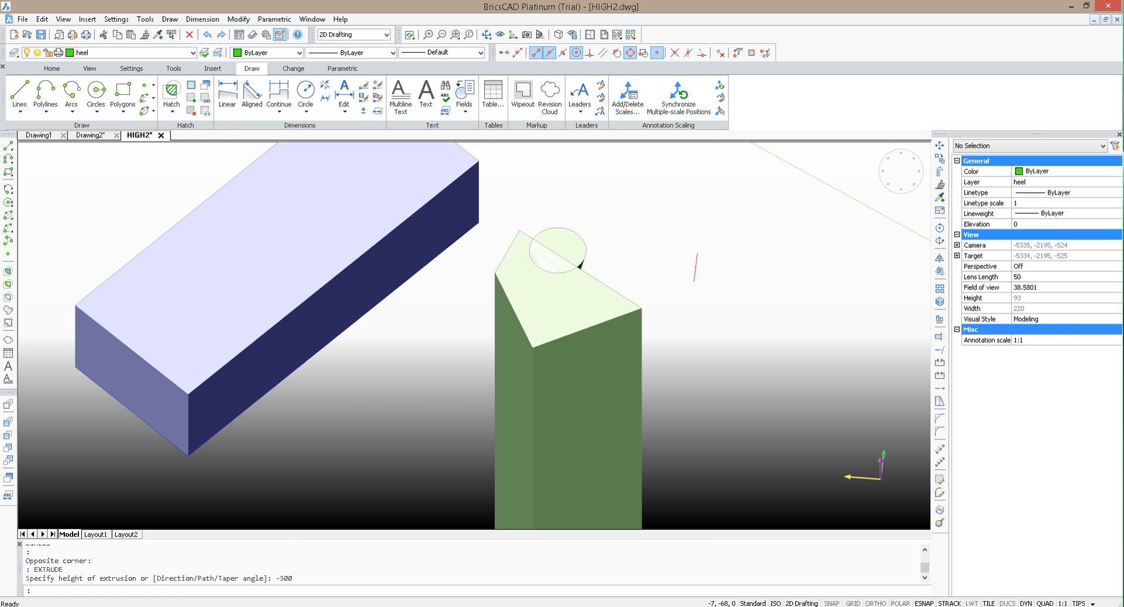
pyautogui.scroll(4, 710, 268)
pyautogui.press('Escape')
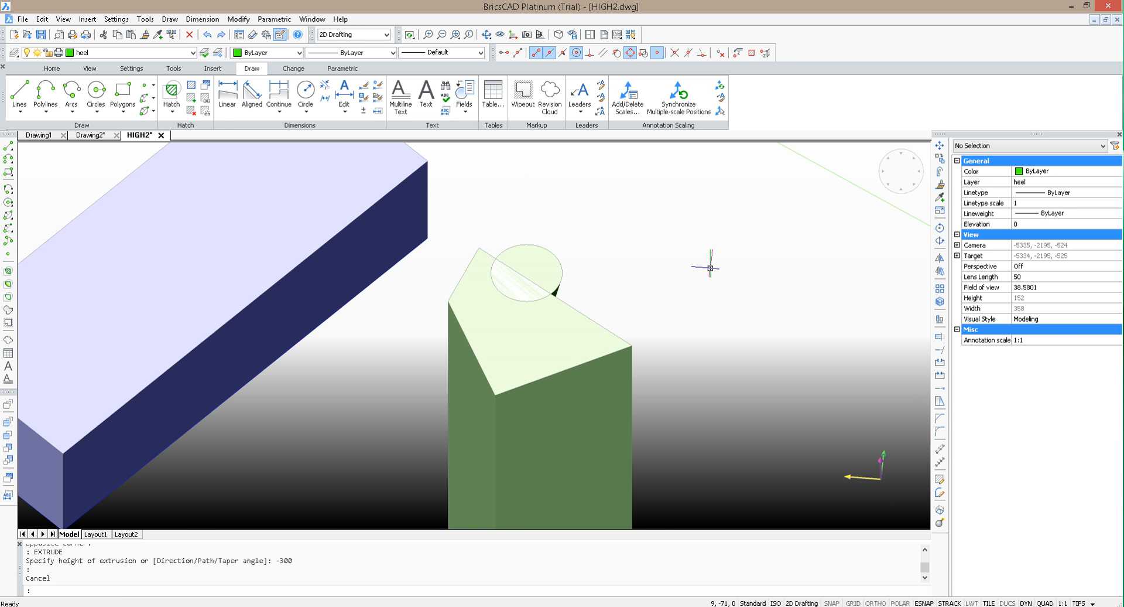
pyautogui.write('SUBTRACT')
pyautogui.press('Return')
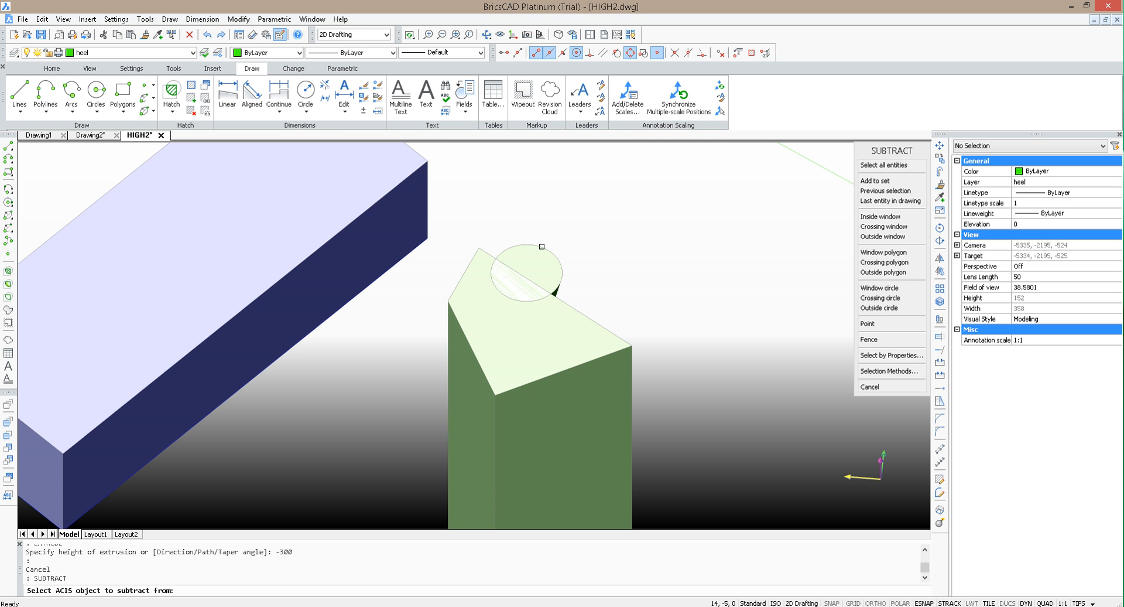
pyautogui.click(542, 246)
pyautogui.press('Return')
pyautogui.click(582, 346)
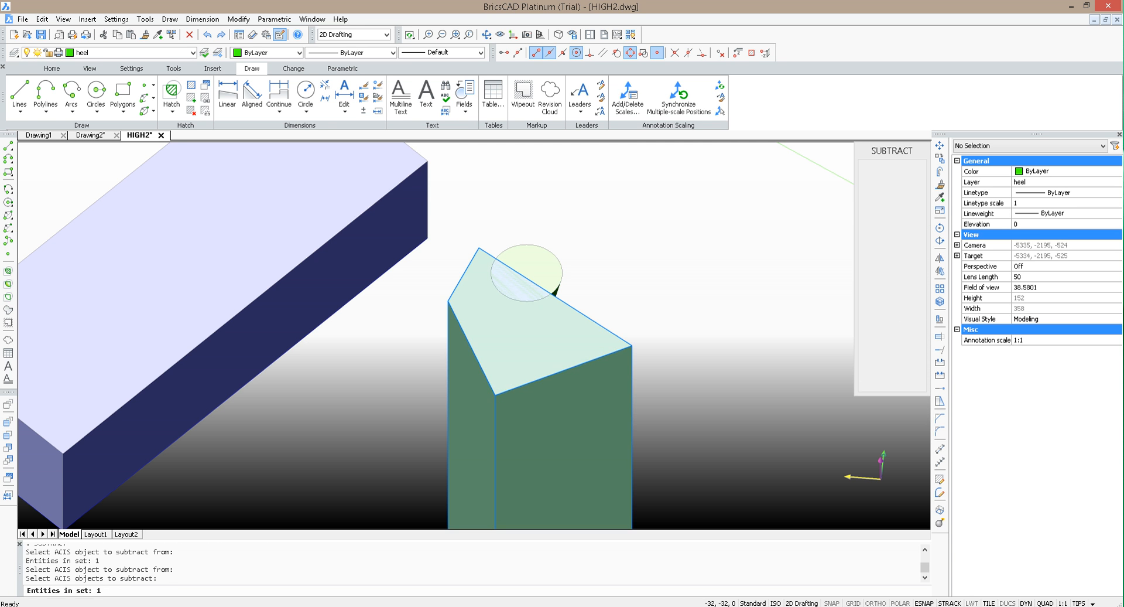
pyautogui.press('Return')
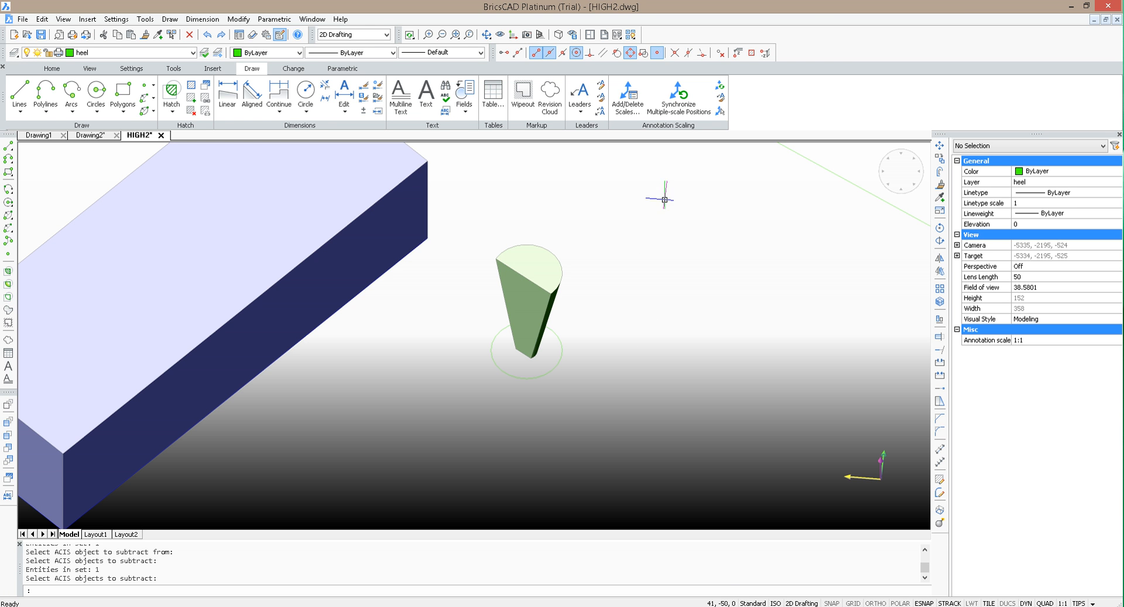
# Step: Make layer 0 with the shoe sole visible again and inspect where the sole meets the cut heel
pyautogui.click(132, 52)
pyautogui.click(39, 67)
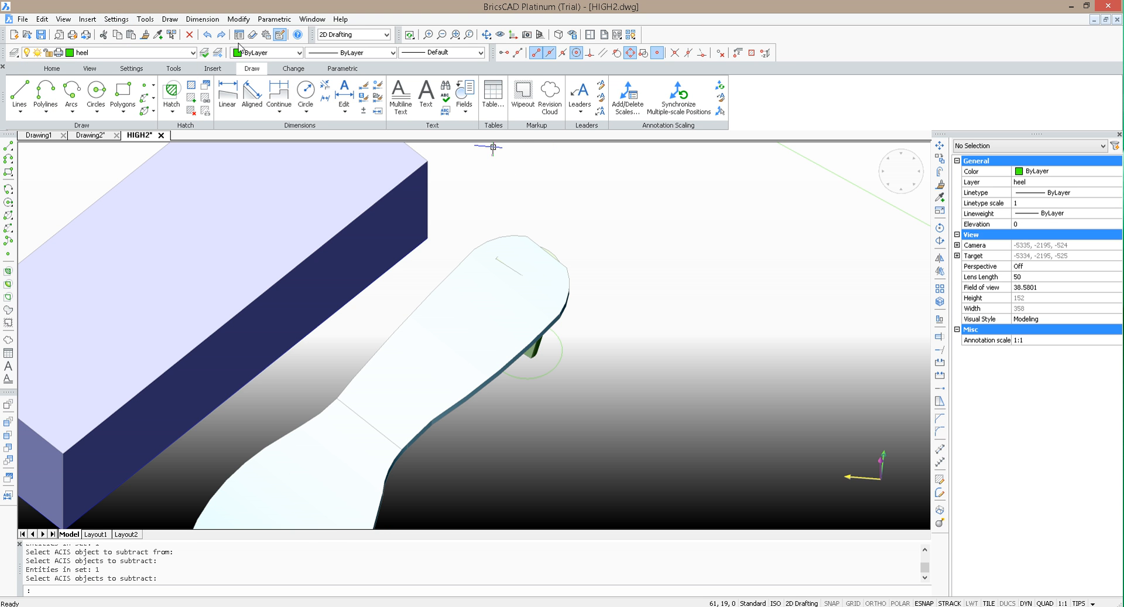
pyautogui.click(487, 35)
pyautogui.moveTo(607, 431); pyautogui.dragTo(517, 289)
pyautogui.scroll(5, 518, 289)
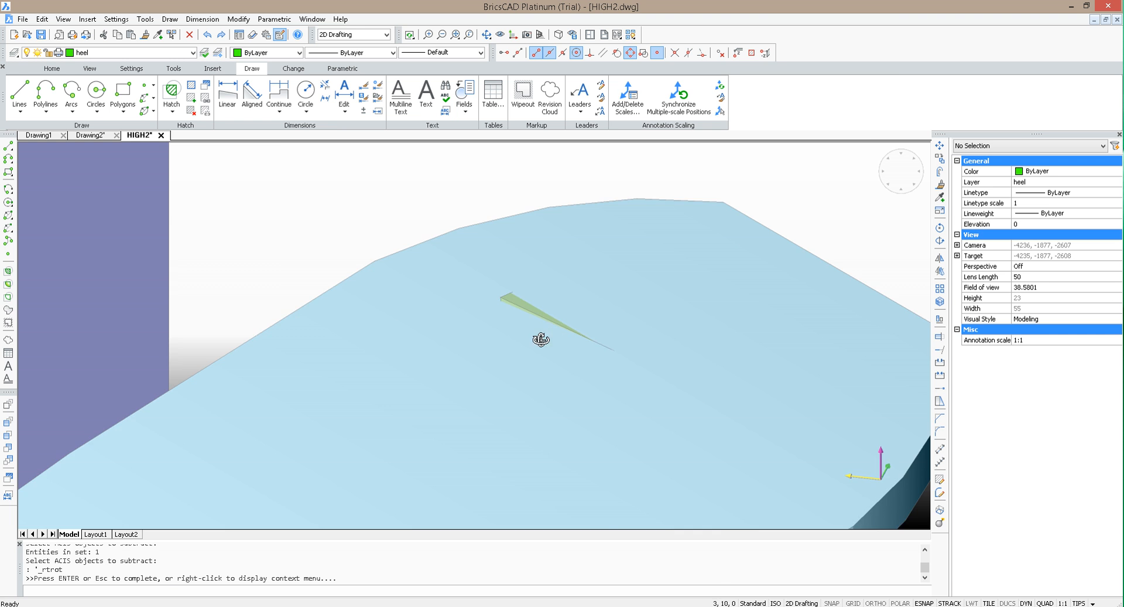
pyautogui.scroll(-1, 540, 339)
pyautogui.moveTo(735, 455); pyautogui.dragTo(633, 453)
pyautogui.press('Escape')
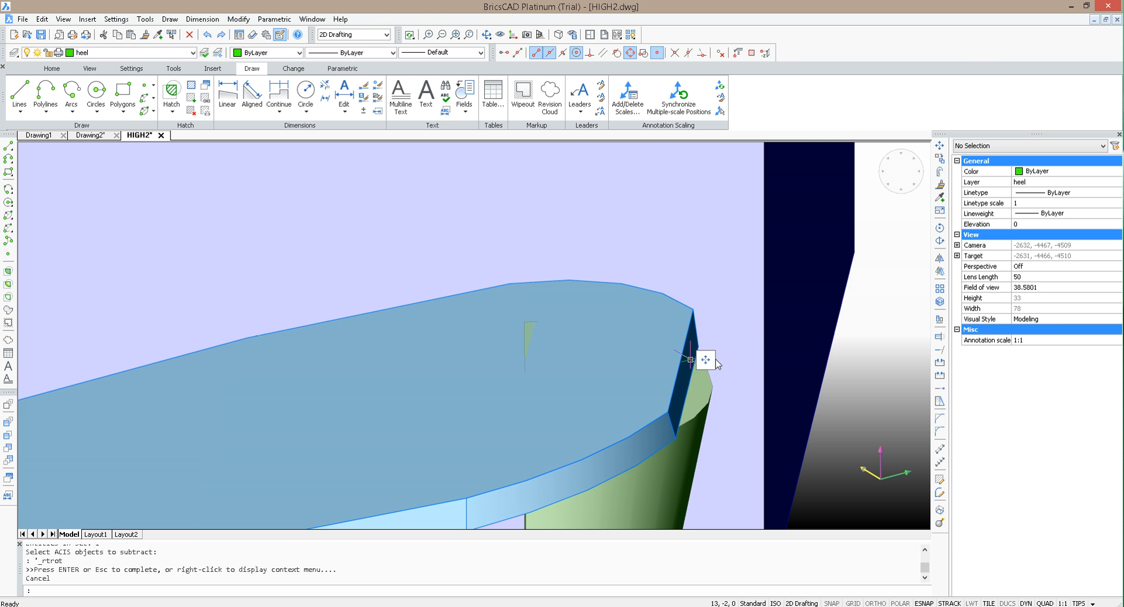
# Step: Switch the workspace to 3D Modeling and dismiss the file-write error
pyautogui.click(691, 359)
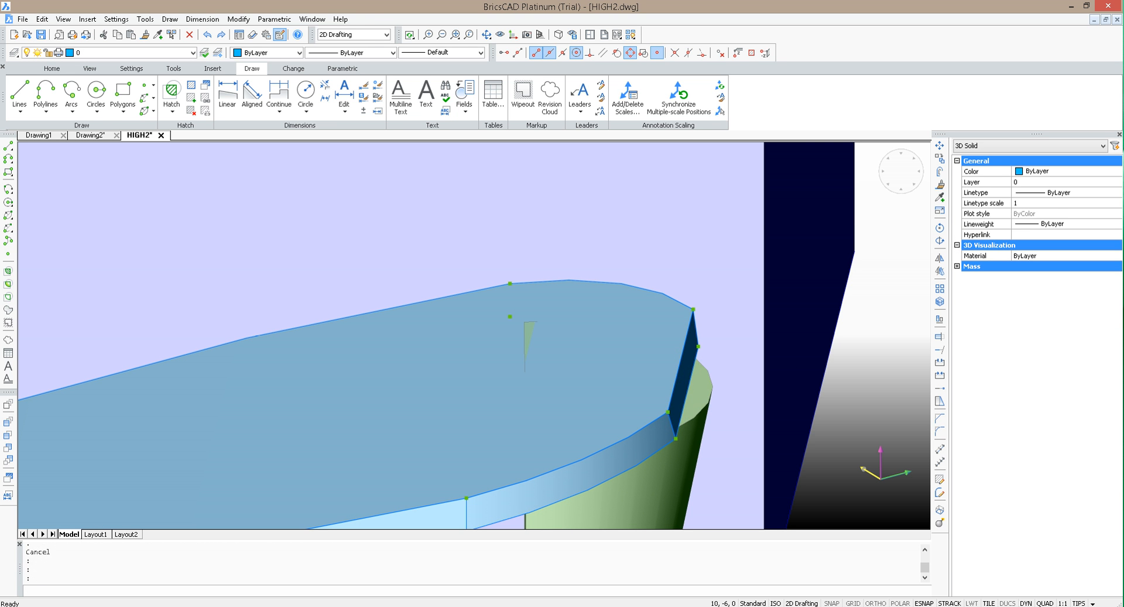
pyautogui.click(354, 34)
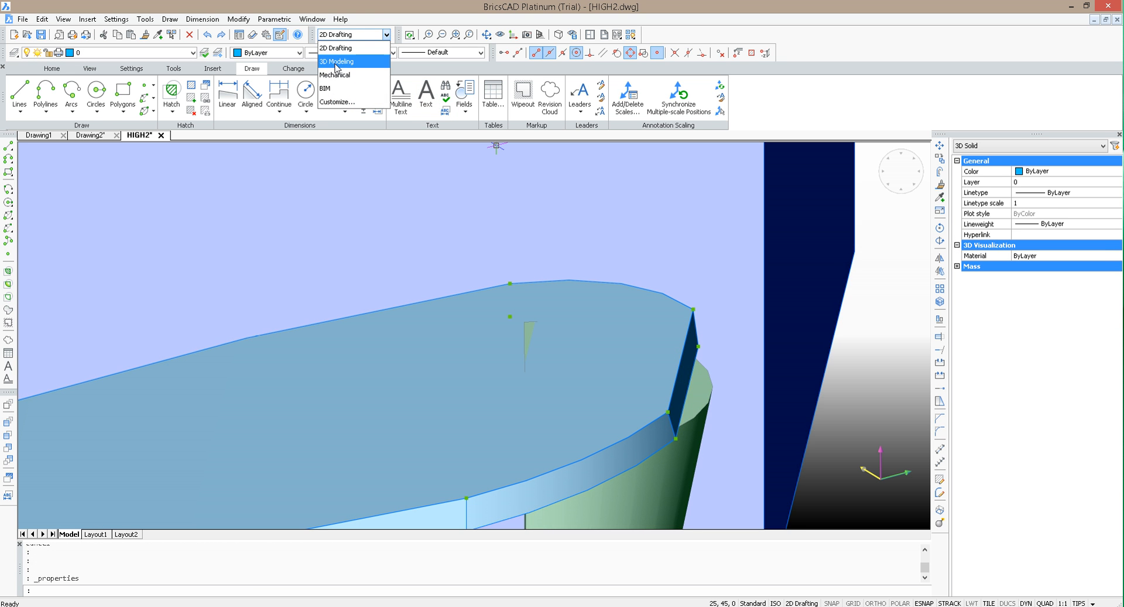
pyautogui.click(336, 62)
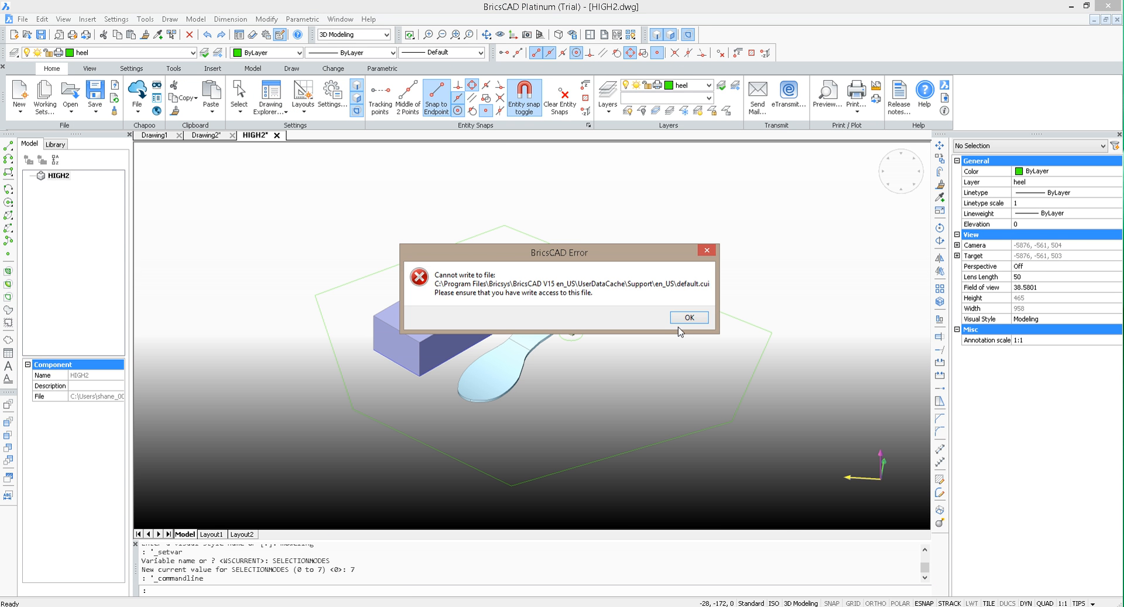
pyautogui.click(688, 318)
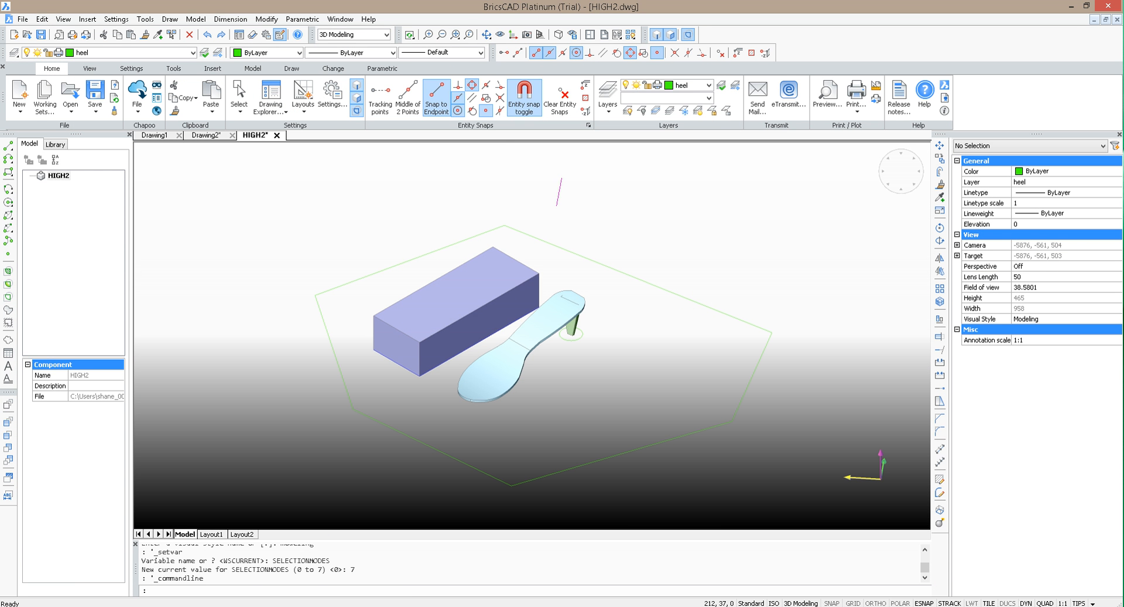
# Step: Try to extrude the sole's flat rear end face outward until it covers the heel's exposed top
pyautogui.click(490, 38)
pyautogui.moveTo(562, 389); pyautogui.dragTo(587, 382)
pyautogui.scroll(5, 627, 307)
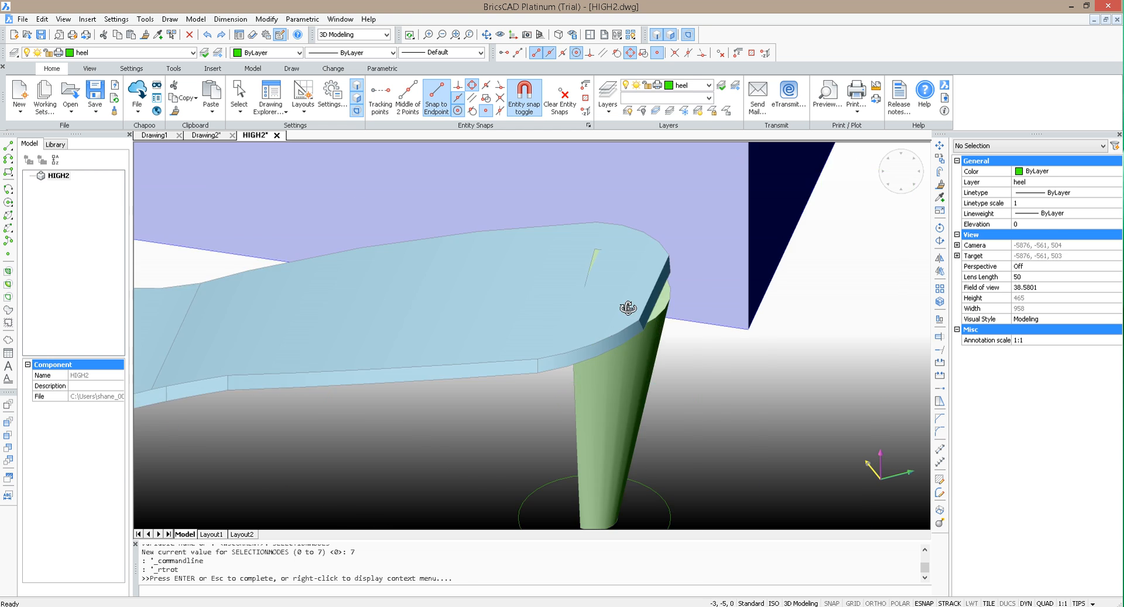
pyautogui.scroll(1, 585, 317)
pyautogui.press('Escape')
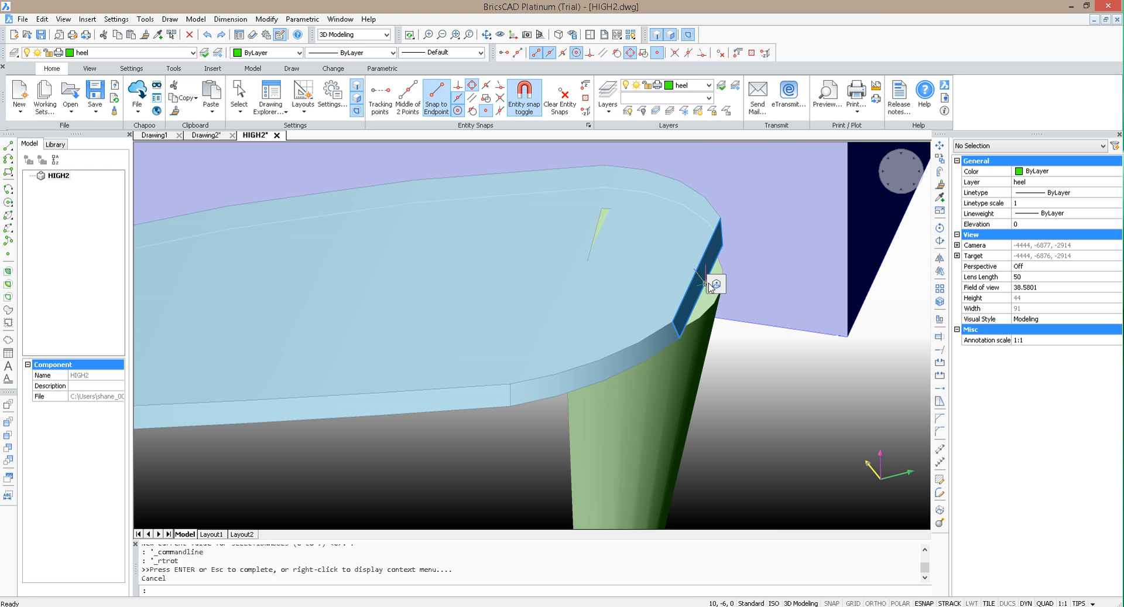
pyautogui.click(728, 285)
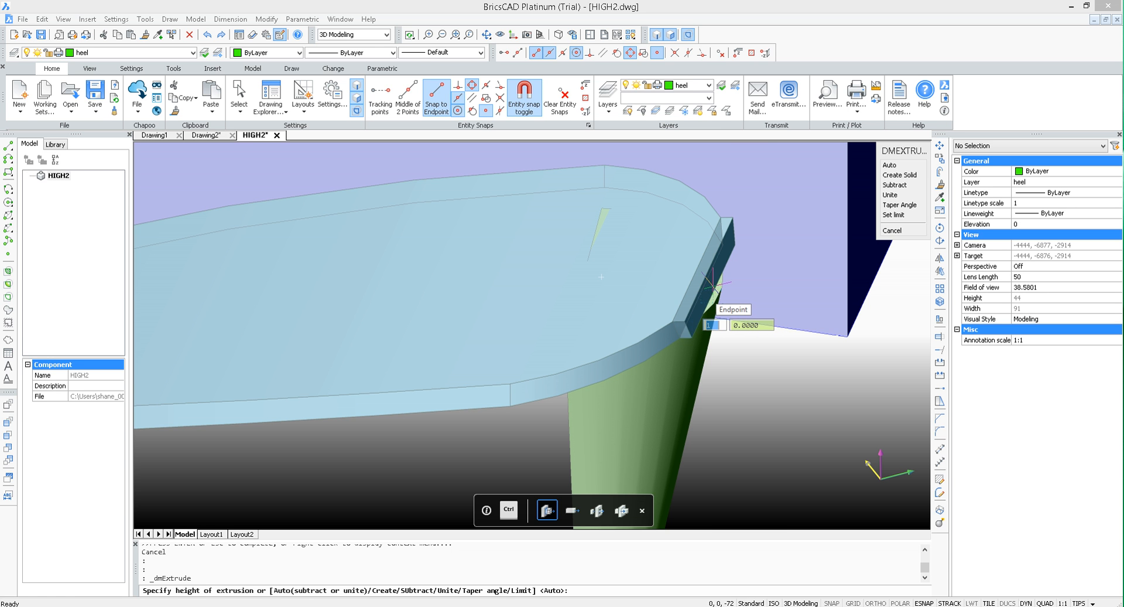
pyautogui.click(715, 293)
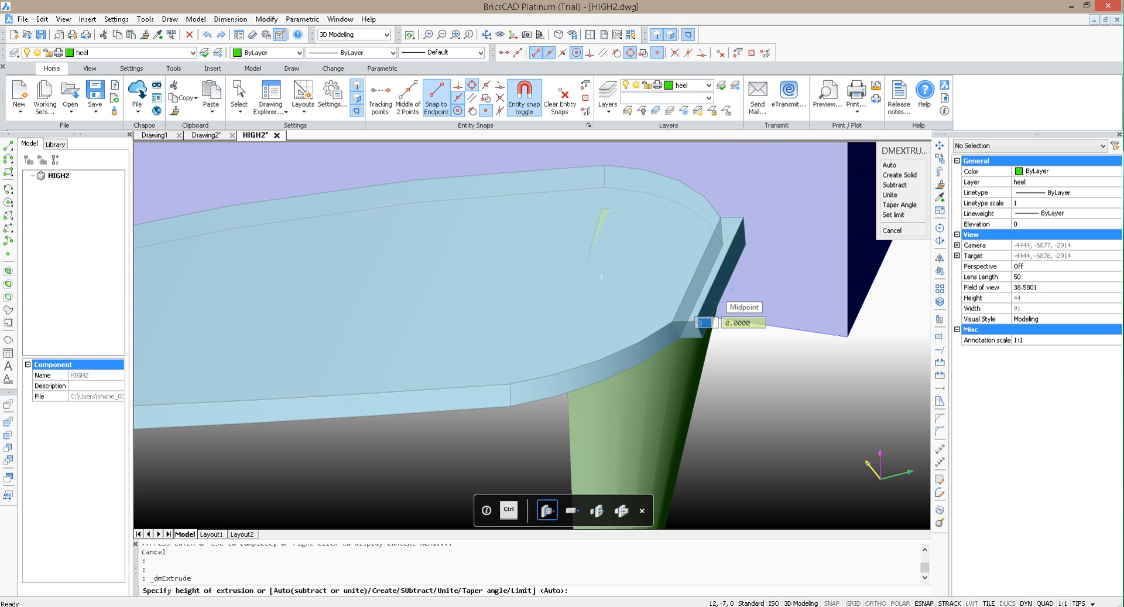
# Step: Try to fillet the vertical corner between the sole's curved side and the extruded rear end
pyautogui.scroll(2, 693, 341)
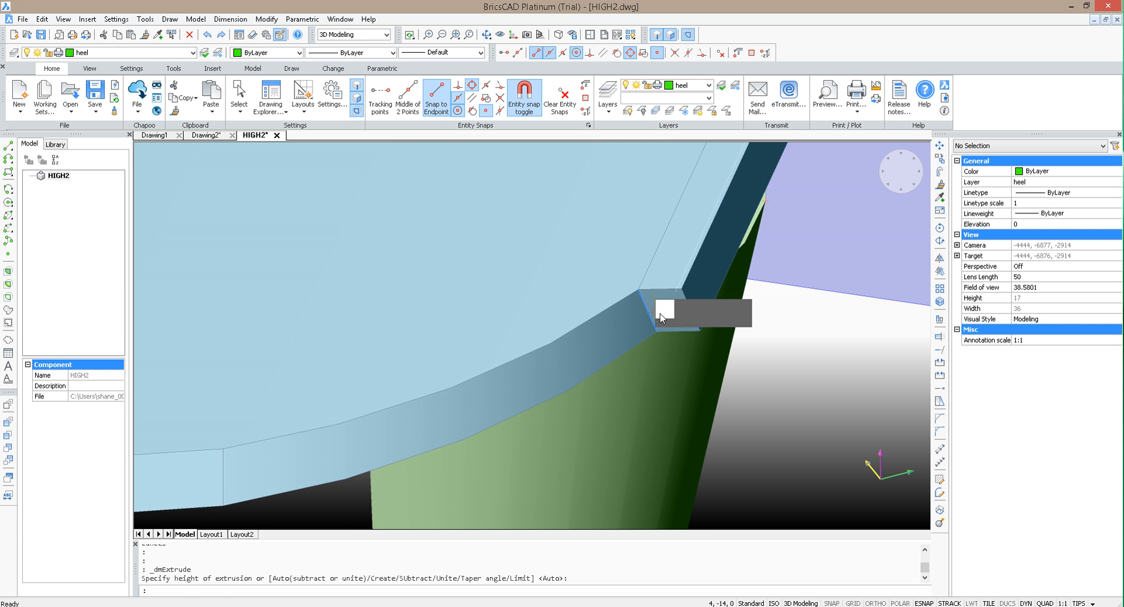
pyautogui.click(666, 316)
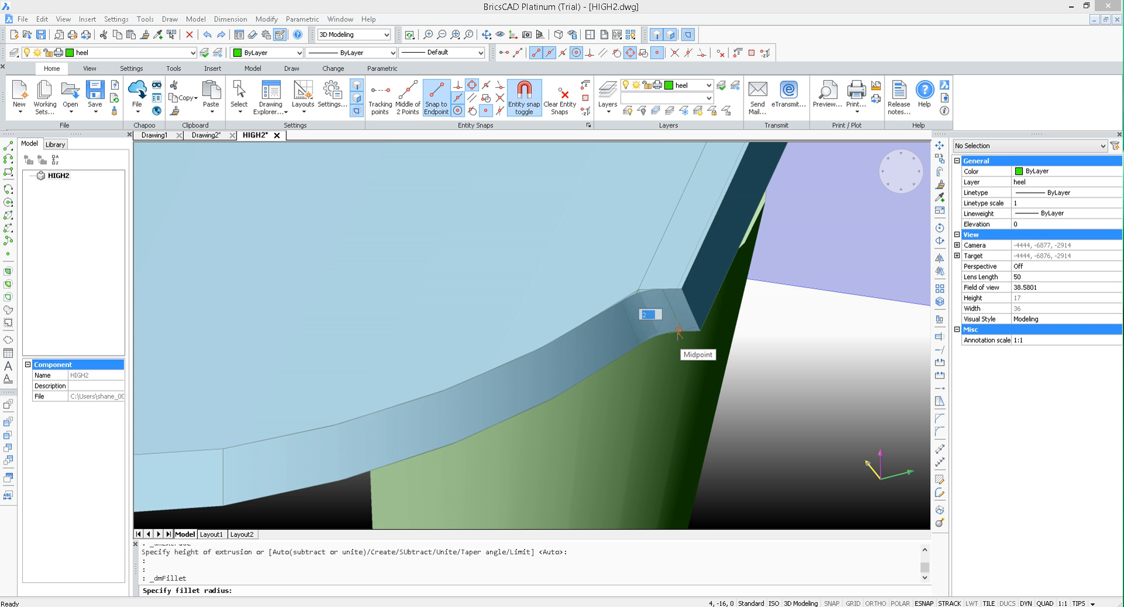
pyautogui.press('Return')
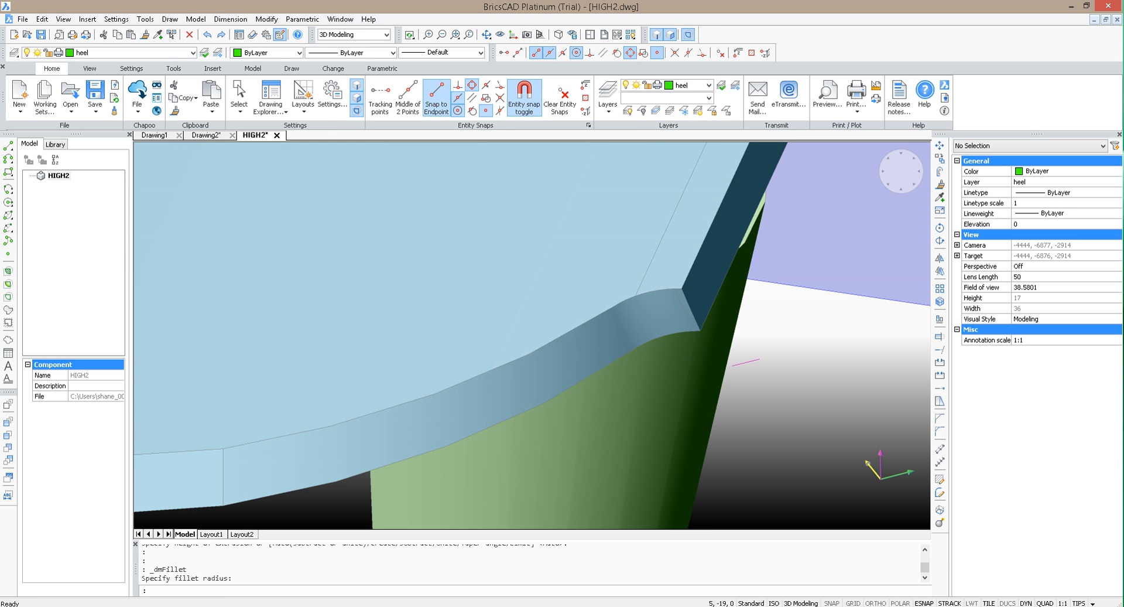
# Step: Undo the corner fillet and the extrusion of the sole's rear end face
pyautogui.keyDown('shift'); pyautogui.moveTo(775, 393); pyautogui.dragTo(797, 326, button='middle'); pyautogui.keyUp('shift')
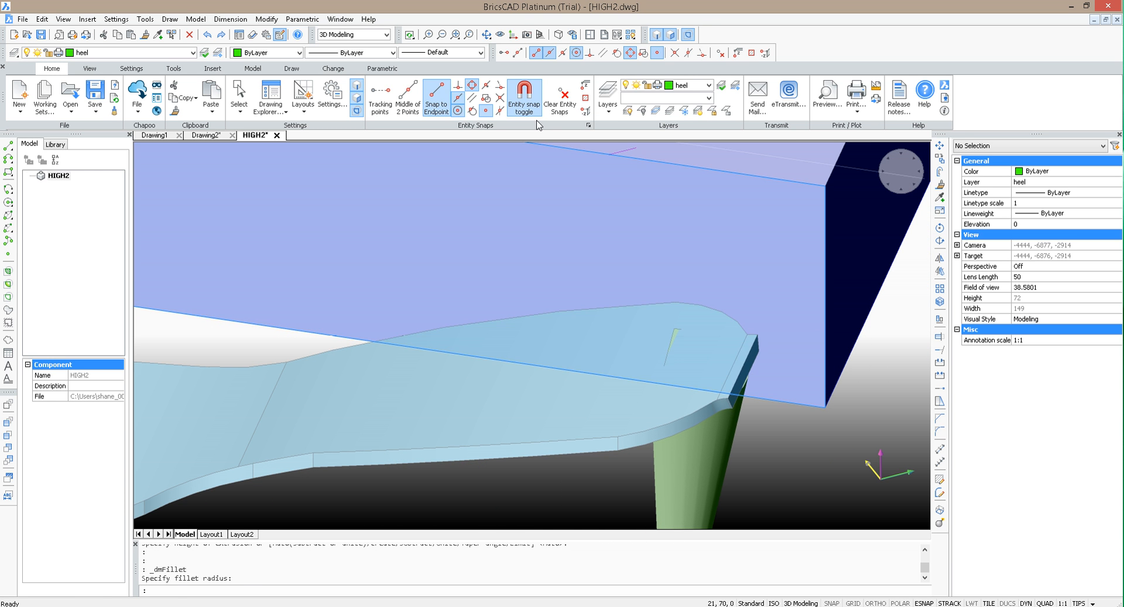
pyautogui.click(485, 36)
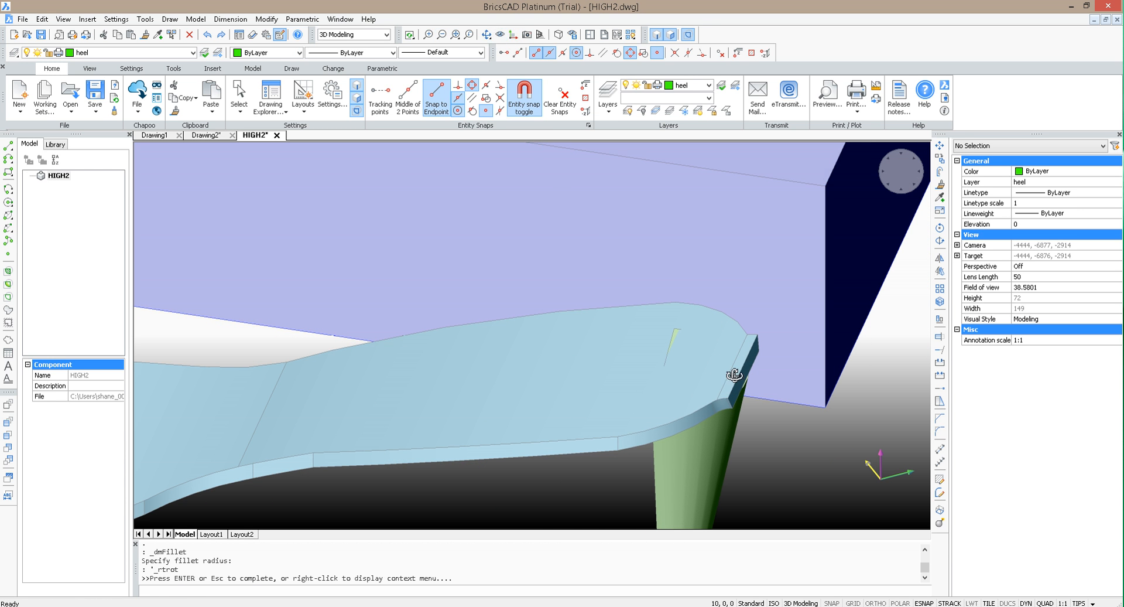
pyautogui.press('Escape')
pyautogui.hotkey('ctrl', 'z')
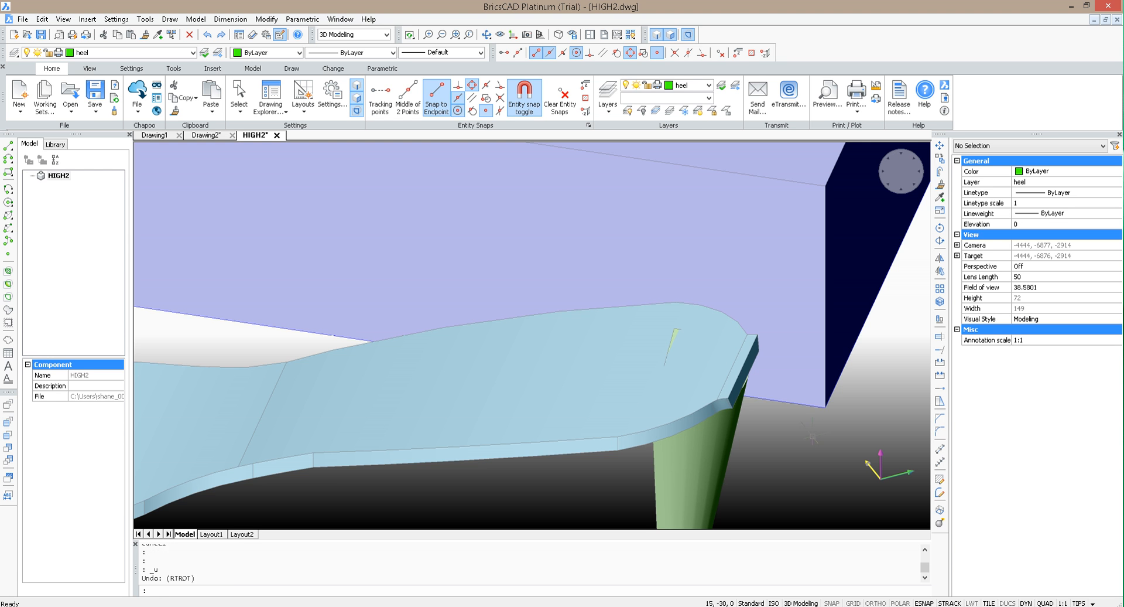
pyautogui.hotkey('ctrl', 'z')
pyautogui.hotkey('ctrl', 'z')
pyautogui.hotkey('ctrl', 'z')
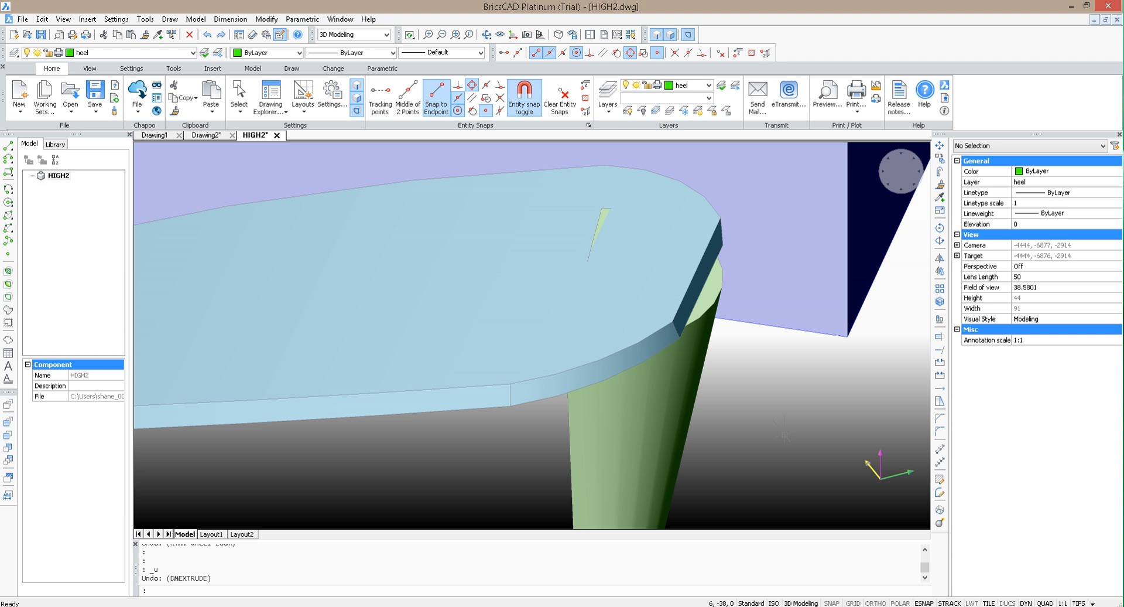
# Step: Align the UCS to the heel's top face using the Face option
pyautogui.write('ucs')
pyautogui.press('Return')
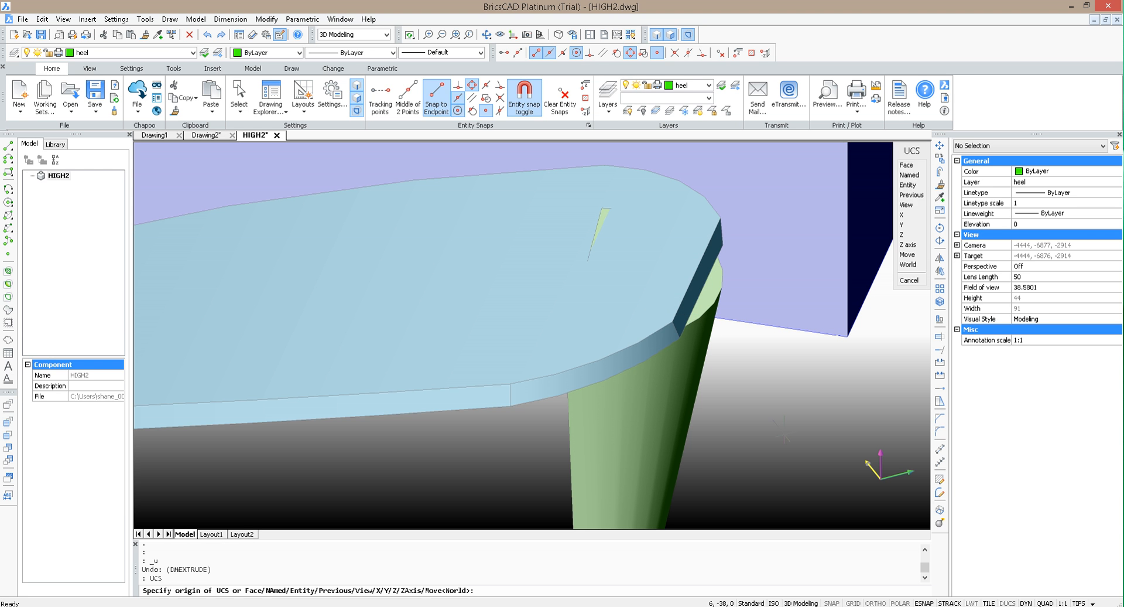
pyautogui.write('f')
pyautogui.press('Return')
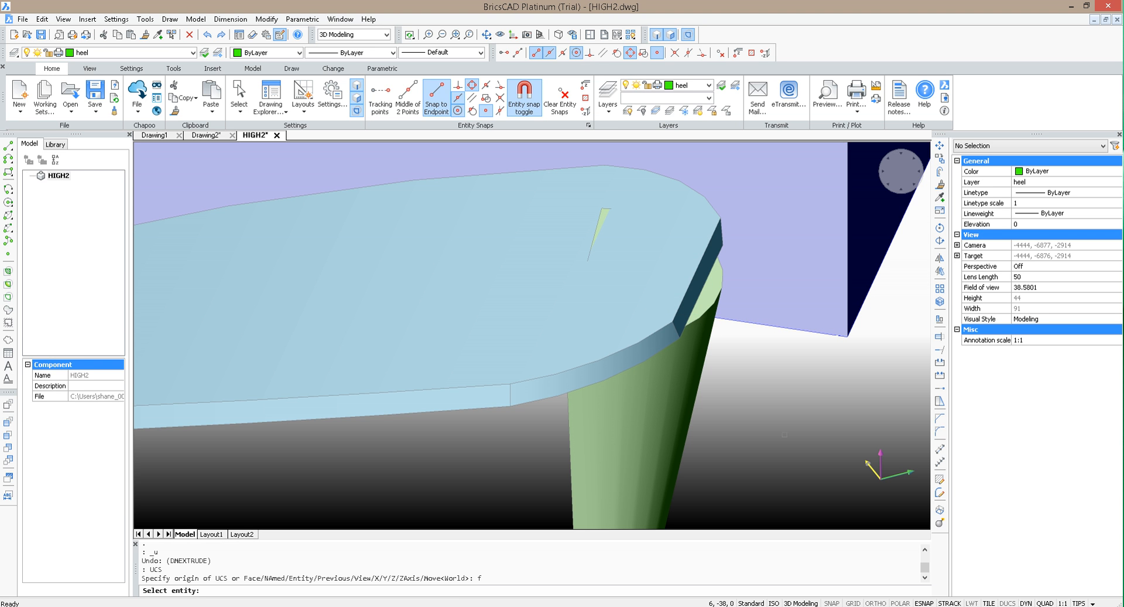
pyautogui.click(708, 294)
pyautogui.press('Return')
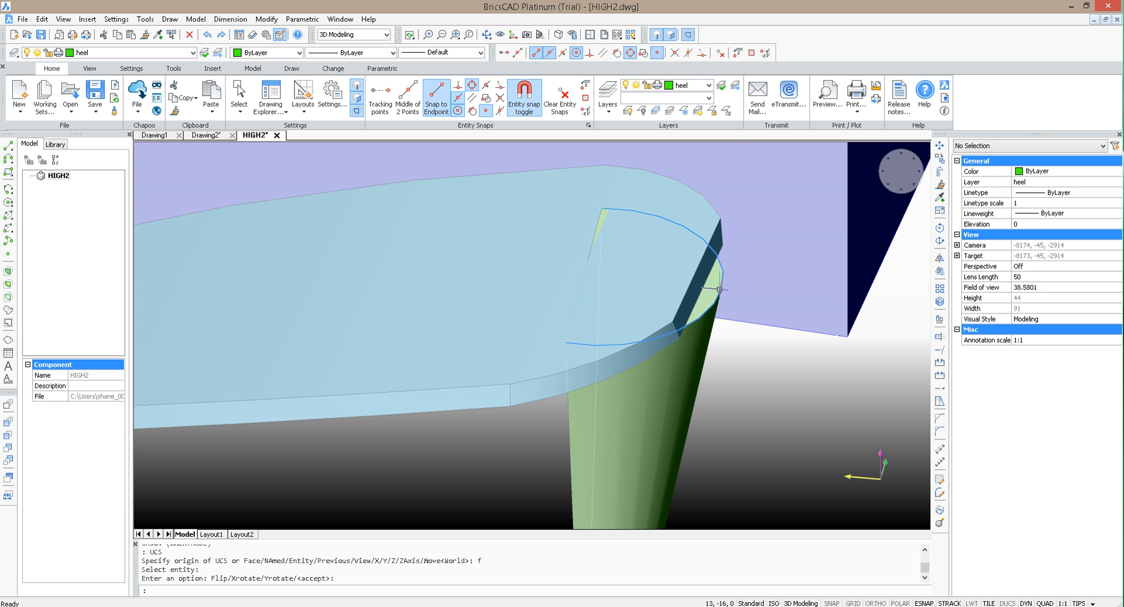
# Step: Move the heel slightly toward the toe so its back edge sits under the sole's flat rear end
pyautogui.write('m')
pyautogui.press('Return')
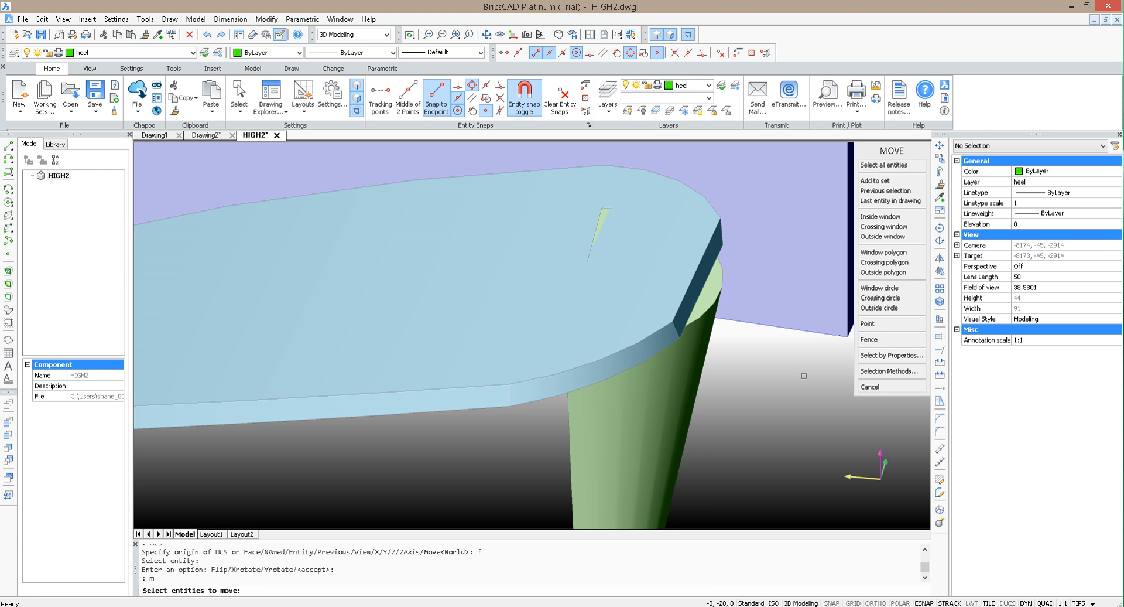
pyautogui.click(714, 302)
pyautogui.press('Return')
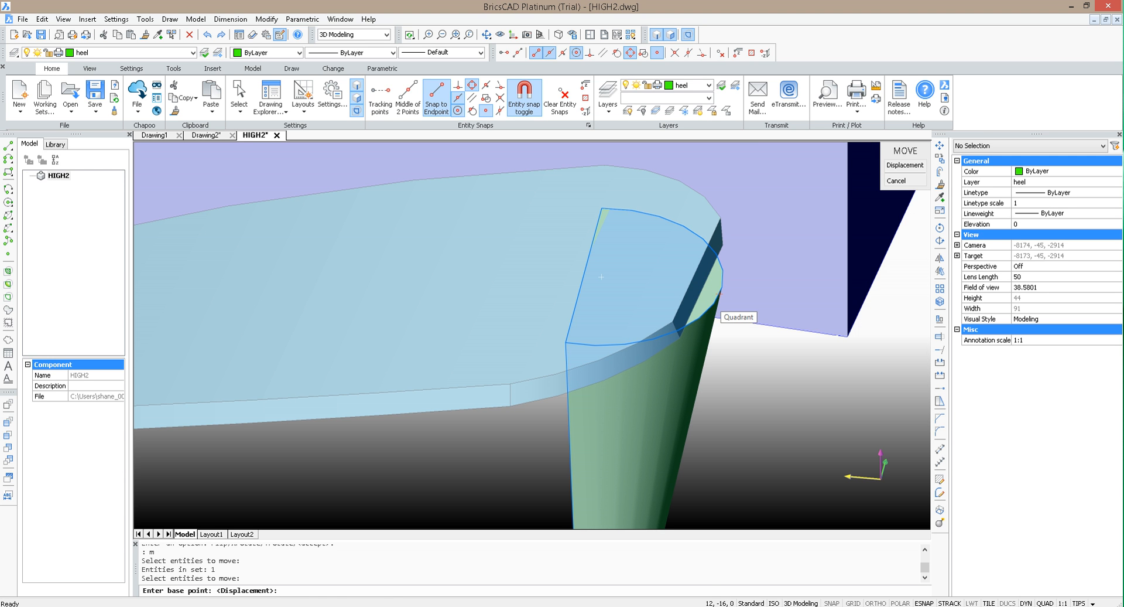
pyautogui.click(715, 304)
pyautogui.click(702, 292)
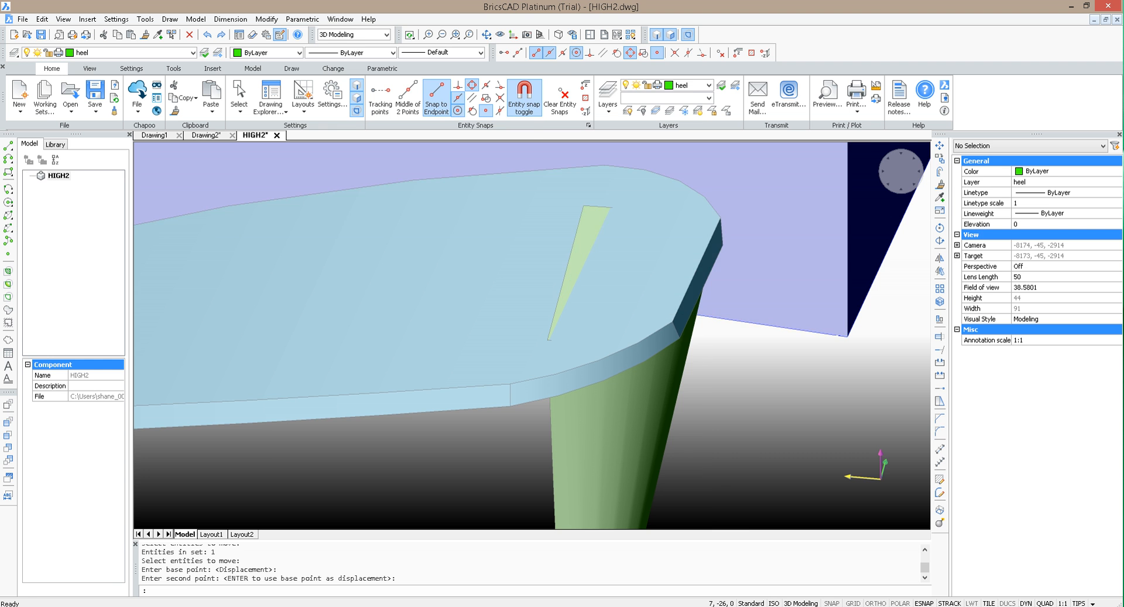
# Step: Examine from the side how the moved heel meets and pokes through the sole
pyautogui.click(501, 35)
pyautogui.moveTo(656, 328); pyautogui.dragTo(701, 280)
pyautogui.scroll(-3, 701, 280)
pyautogui.scroll(-2, 728, 262)
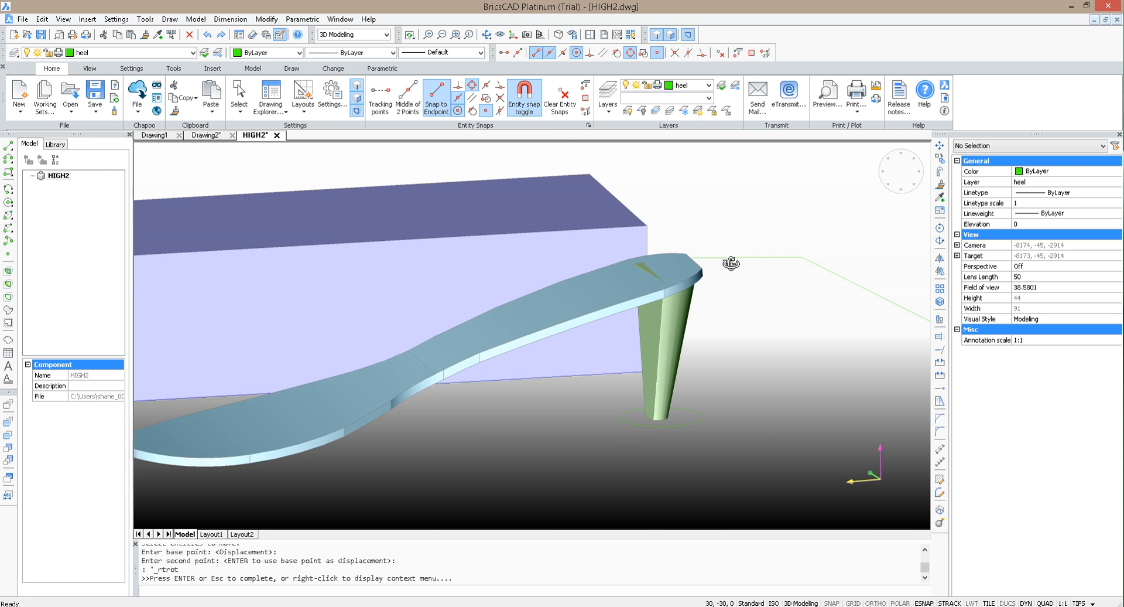
pyautogui.scroll(-2, 652, 368)
pyautogui.scroll(2, 591, 312)
pyautogui.press('Escape')
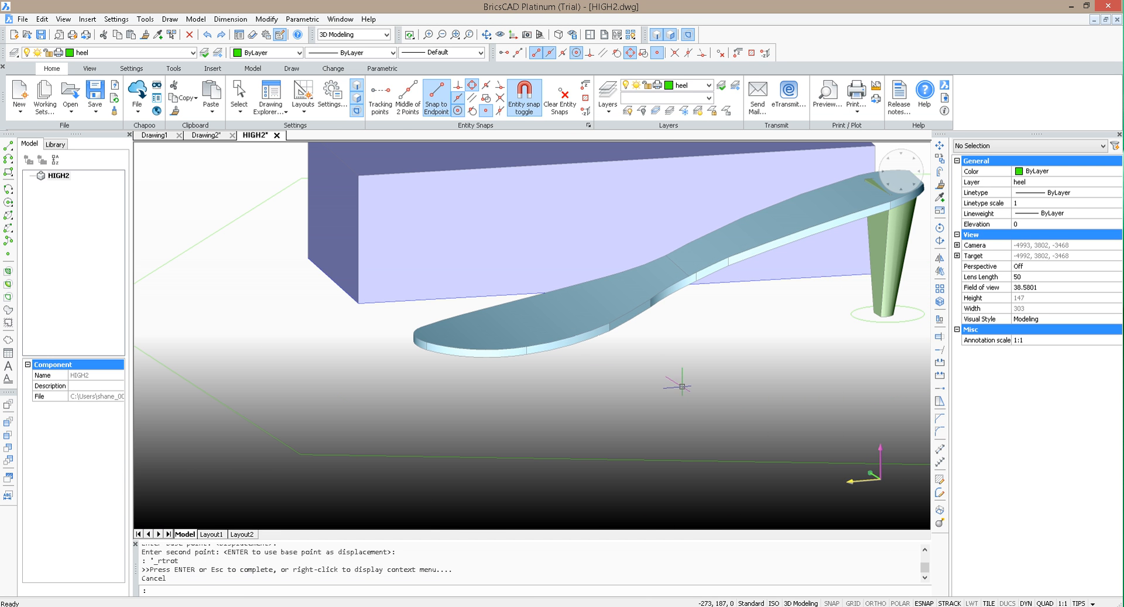
# Step: Copy the shoe sole solid to the clipboard with base point 0,0,0
pyautogui.click(665, 389)
pyautogui.click(526, 318)
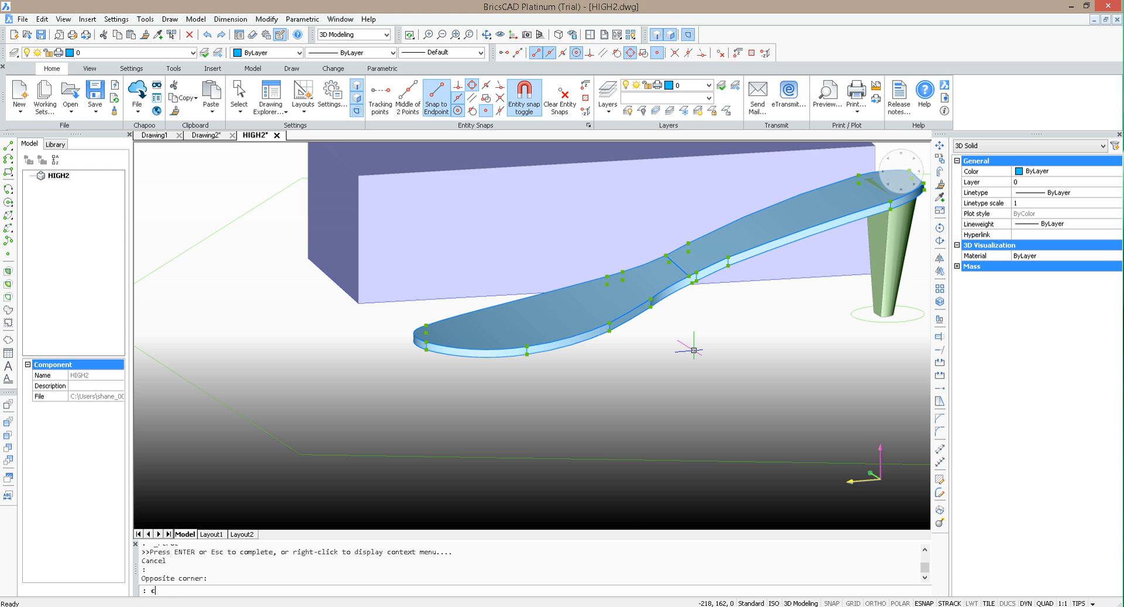
pyautogui.write('COPp')
pyautogui.press('BackSpace')
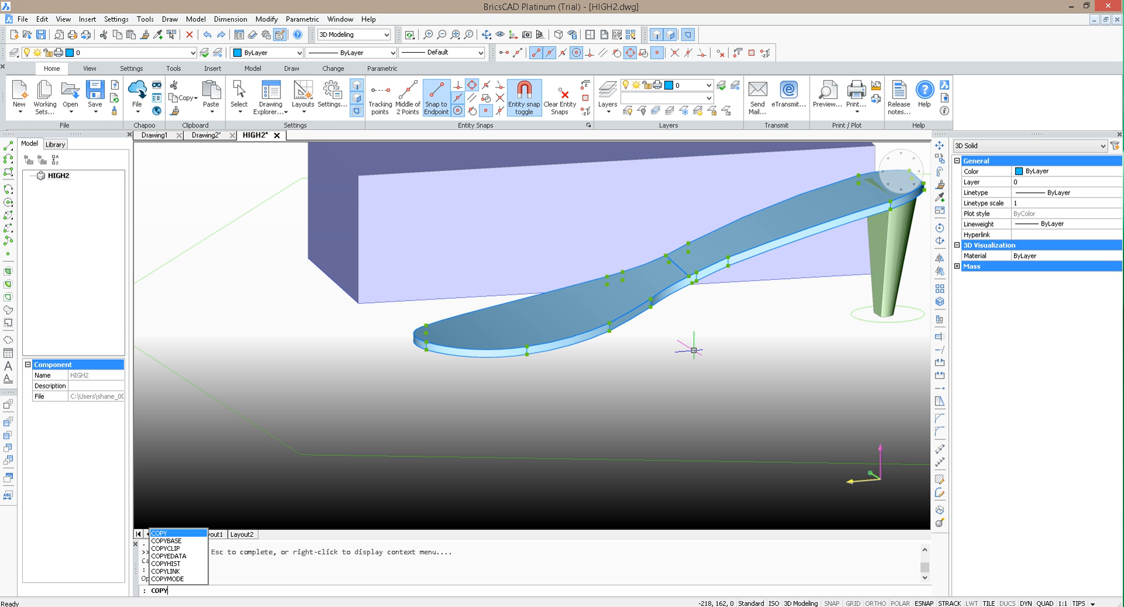
pyautogui.press('BackSpace')
pyautogui.press('BackSpace')
pyautogui.press('BackSpace')
pyautogui.press('BackSpace')
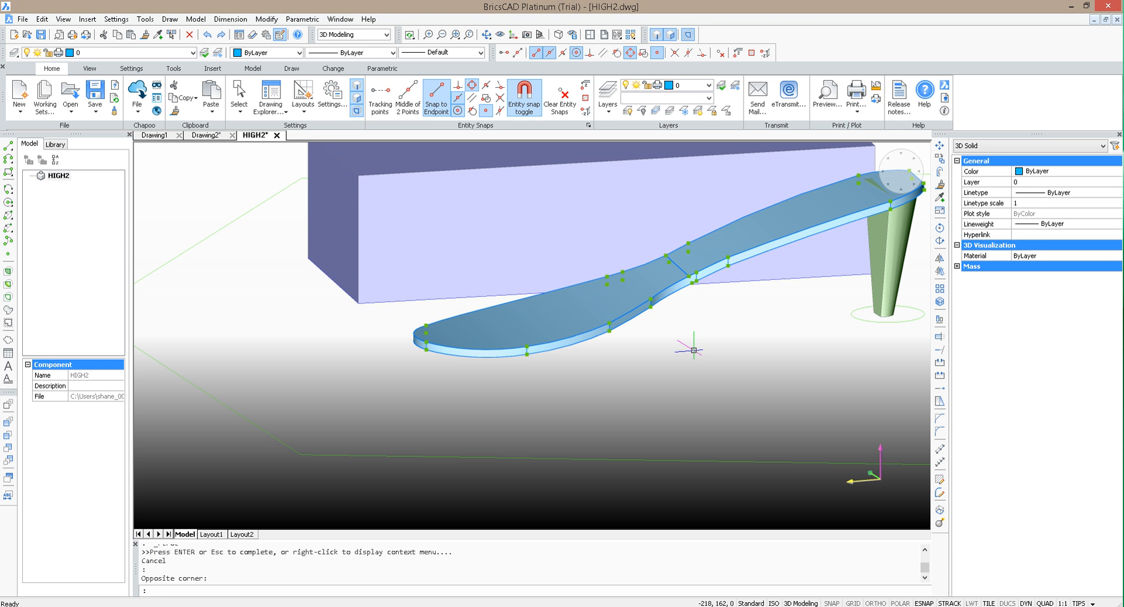
pyautogui.hotkey('ctrl', 'shift', 'c')
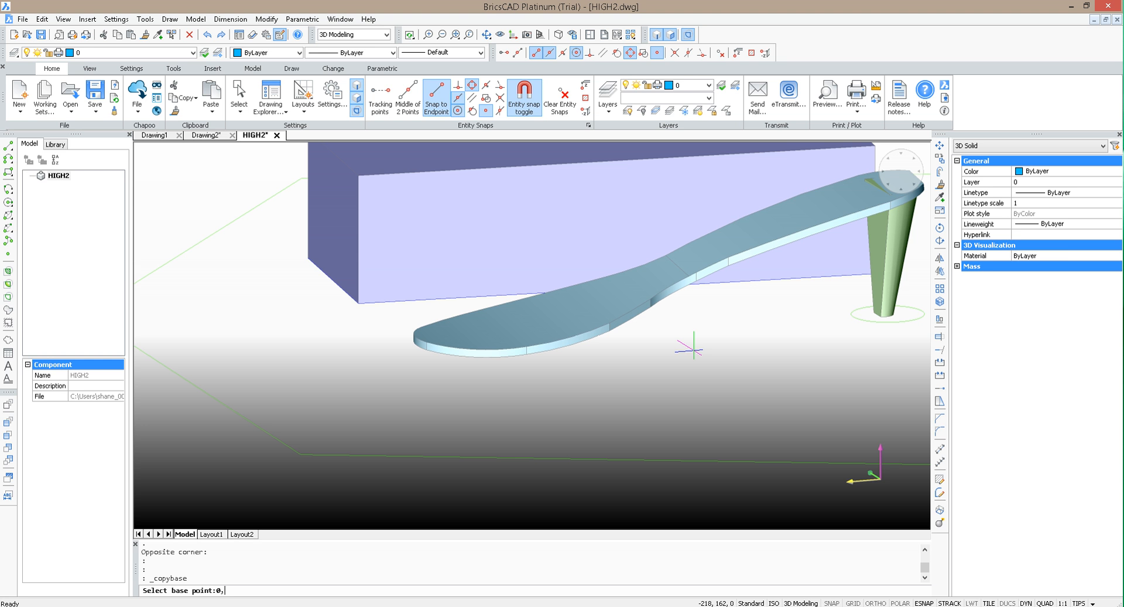
pyautogui.write('0,0,0')
pyautogui.press('Return')
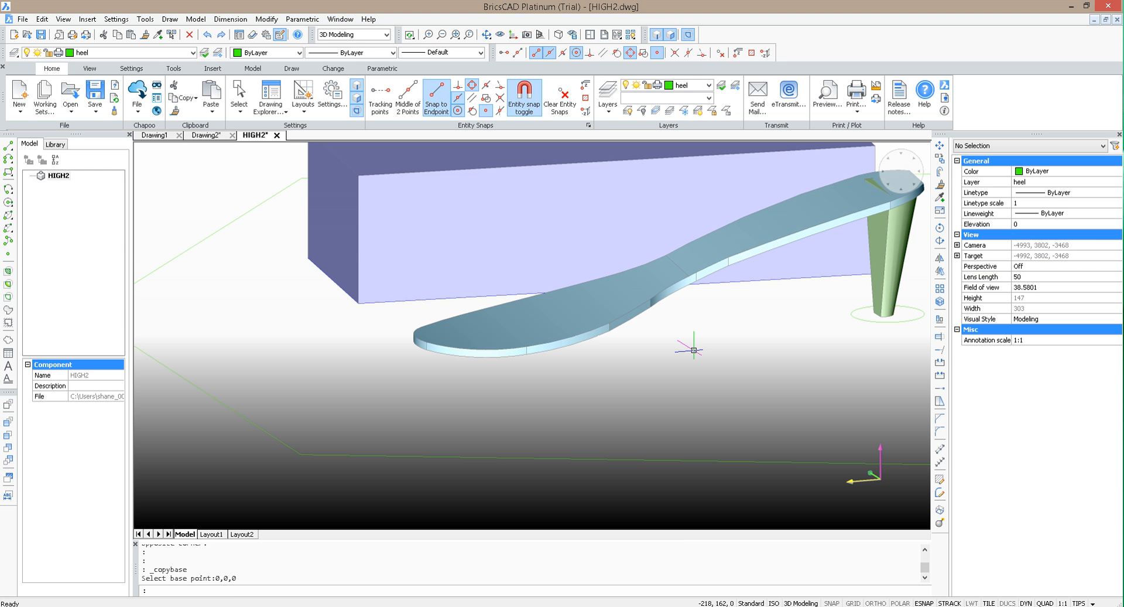
# Step: Paste the copied sole in place over the original at insertion point 0,0,0
pyautogui.scroll(-3, 467, 403)
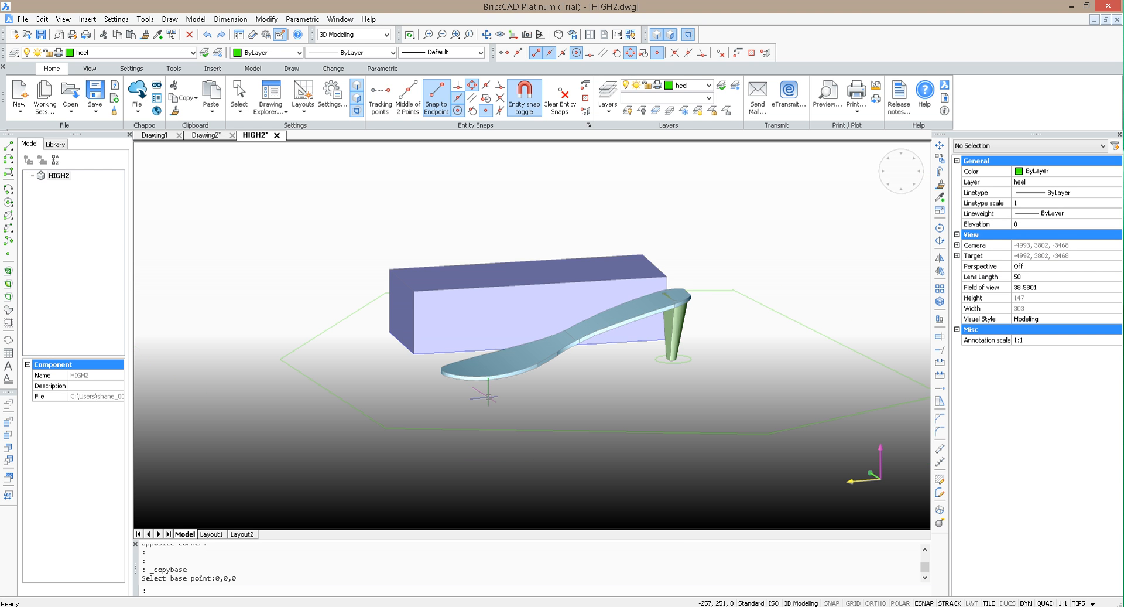
pyautogui.hotkey('ctrl', 'v')
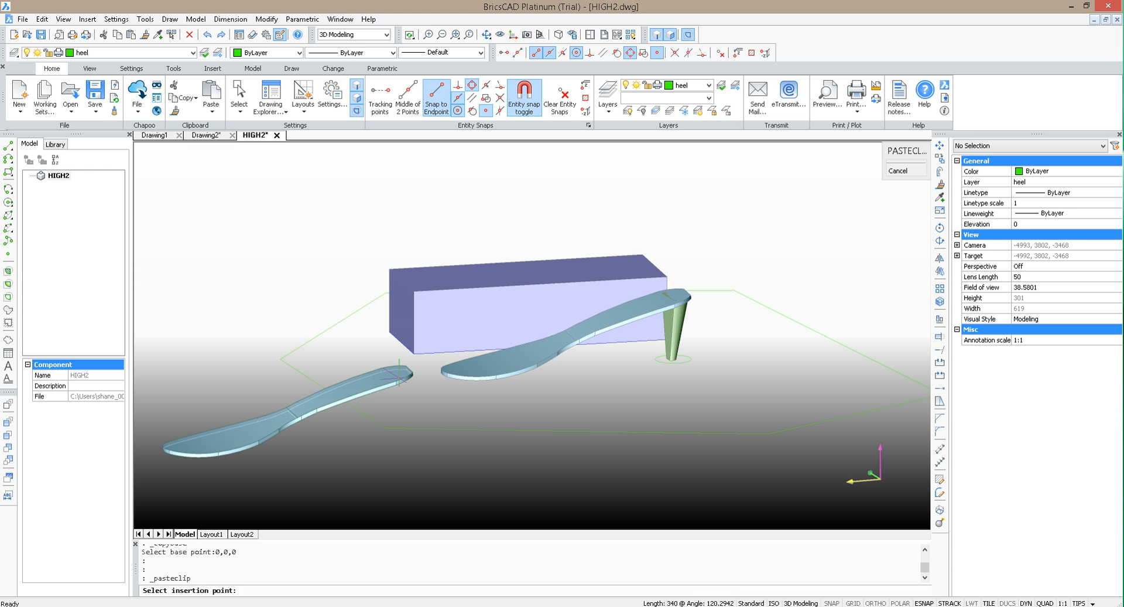
pyautogui.write('0,0,0')
pyautogui.press('Return')
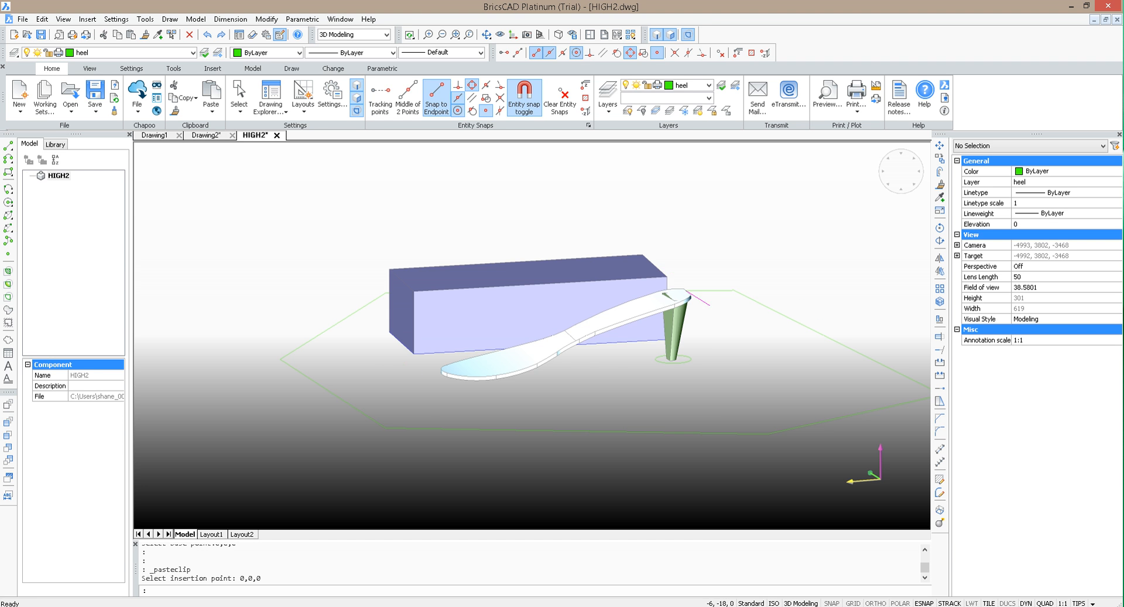
# Step: Subtract one of the two overlapping sole solids from the heel with Subtract
pyautogui.scroll(2, 790, 371)
pyautogui.scroll(-2, 790, 371)
pyautogui.scroll(3, 727, 388)
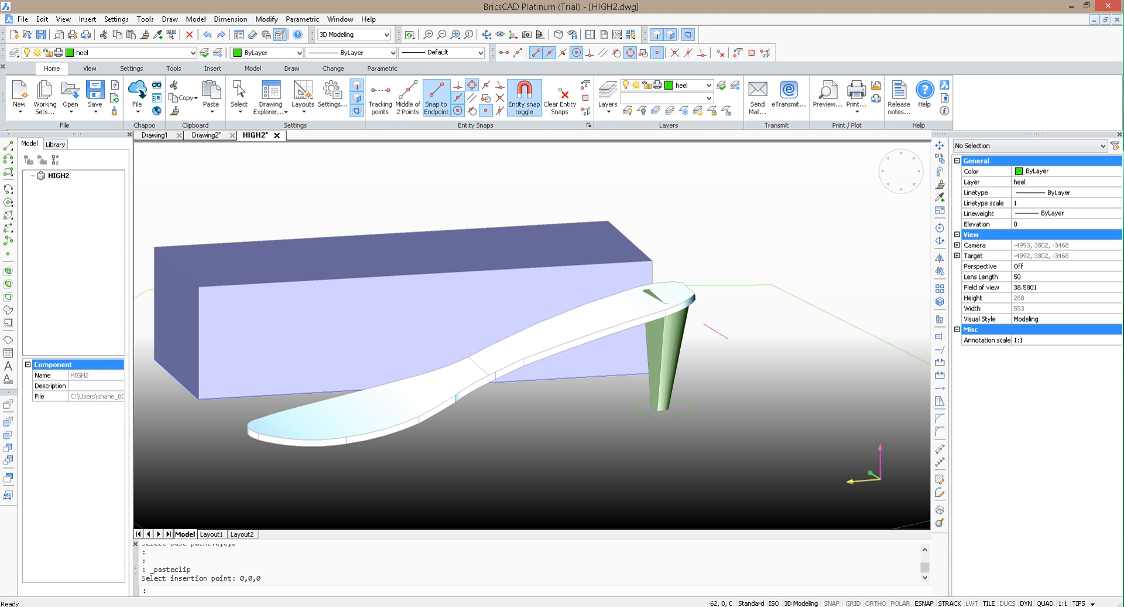
pyautogui.scroll(3, 718, 332)
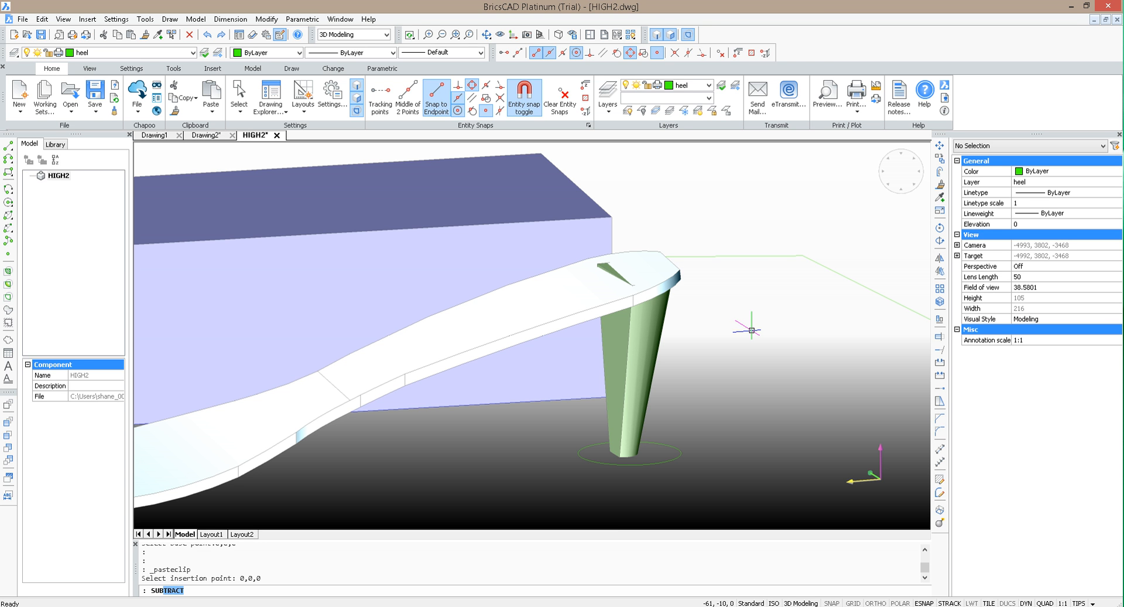
pyautogui.press('Return')
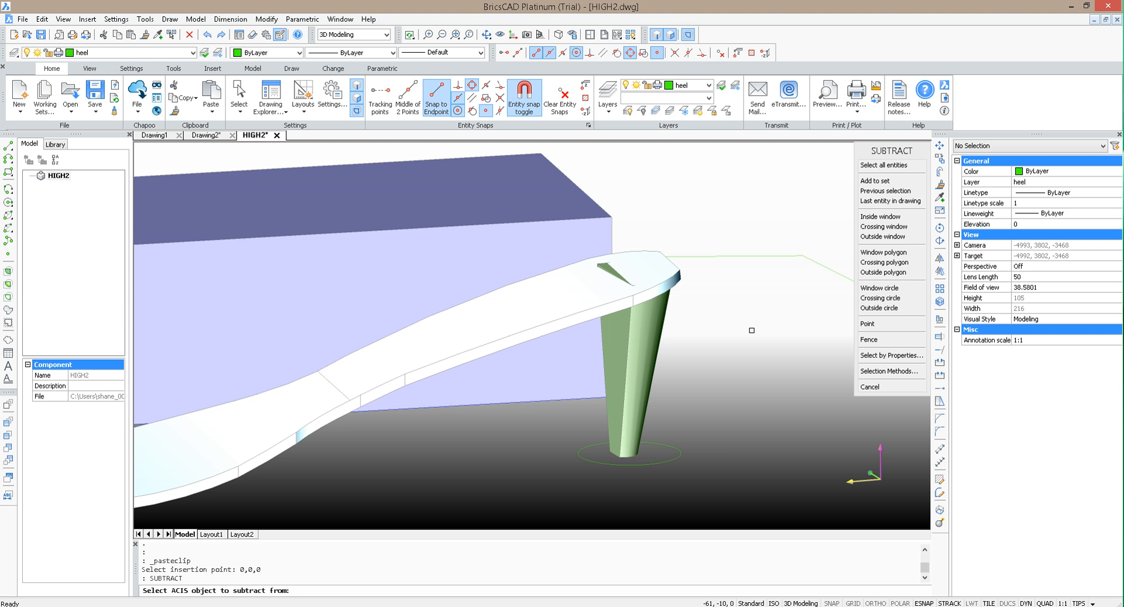
pyautogui.click(561, 325)
pyautogui.press('Return')
pyautogui.click(630, 363)
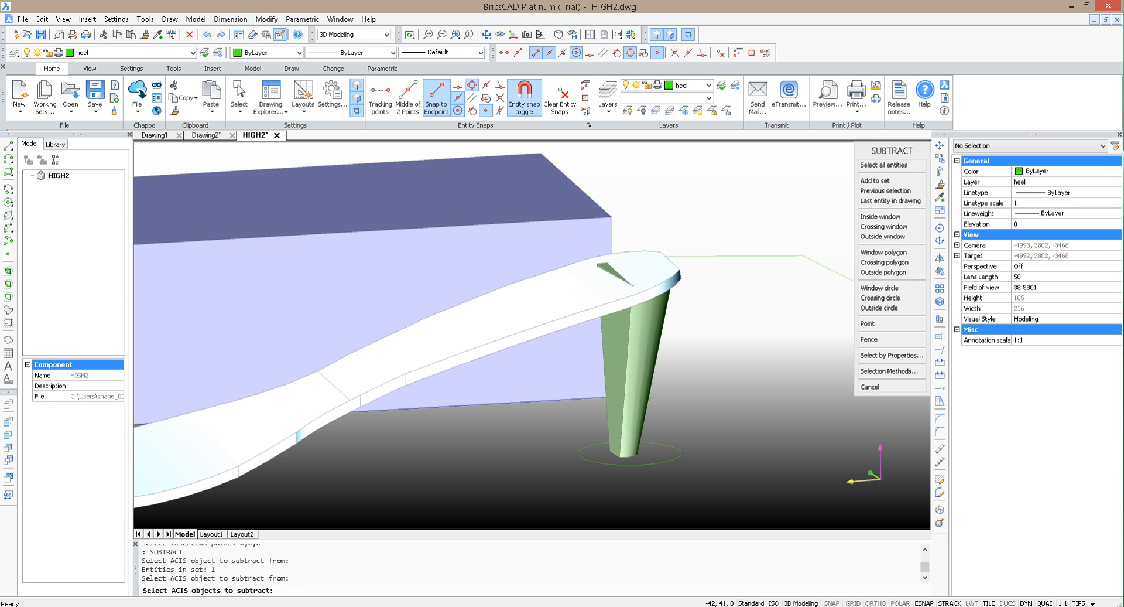
pyautogui.press('Return')
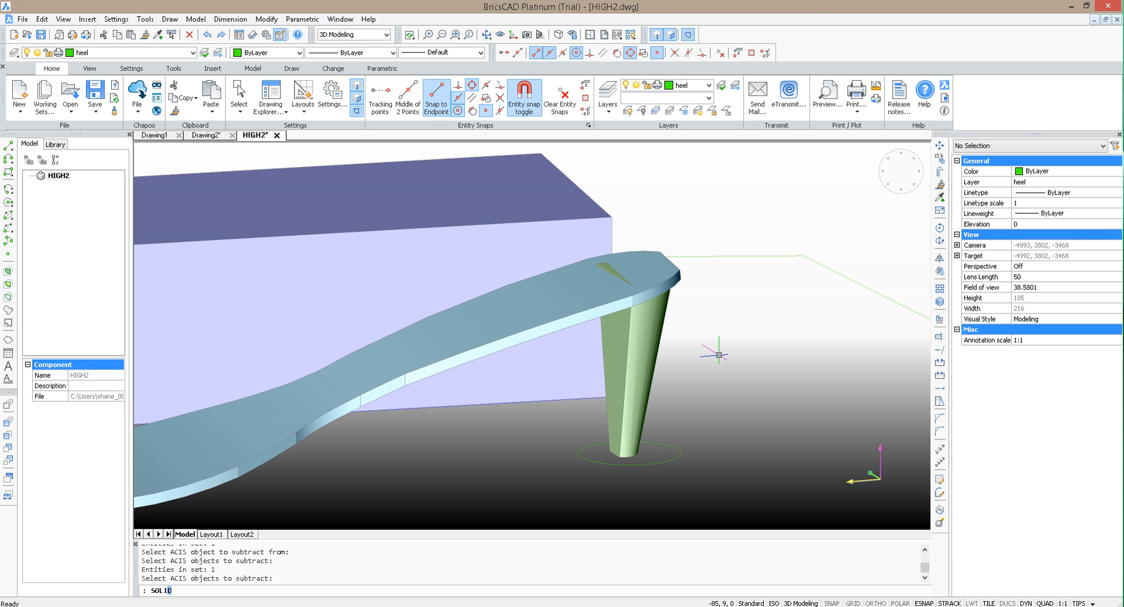
# Step: Separate the cut heel solid into independent bodies with SOLIDEDIT's body Separate option
pyautogui.press('Return')
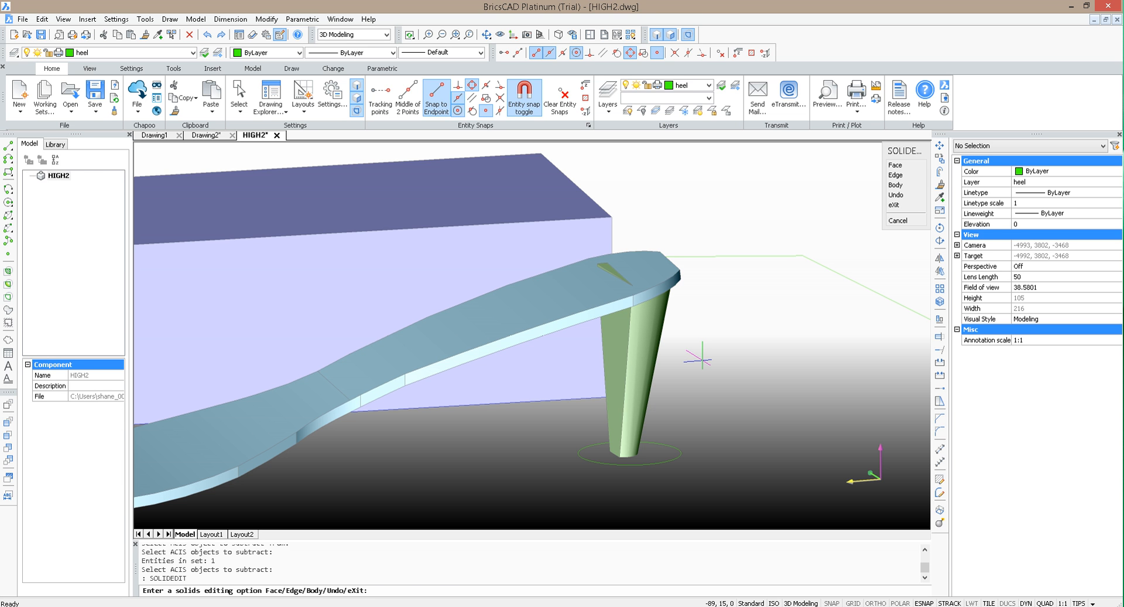
pyautogui.write('b')
pyautogui.press('Return')
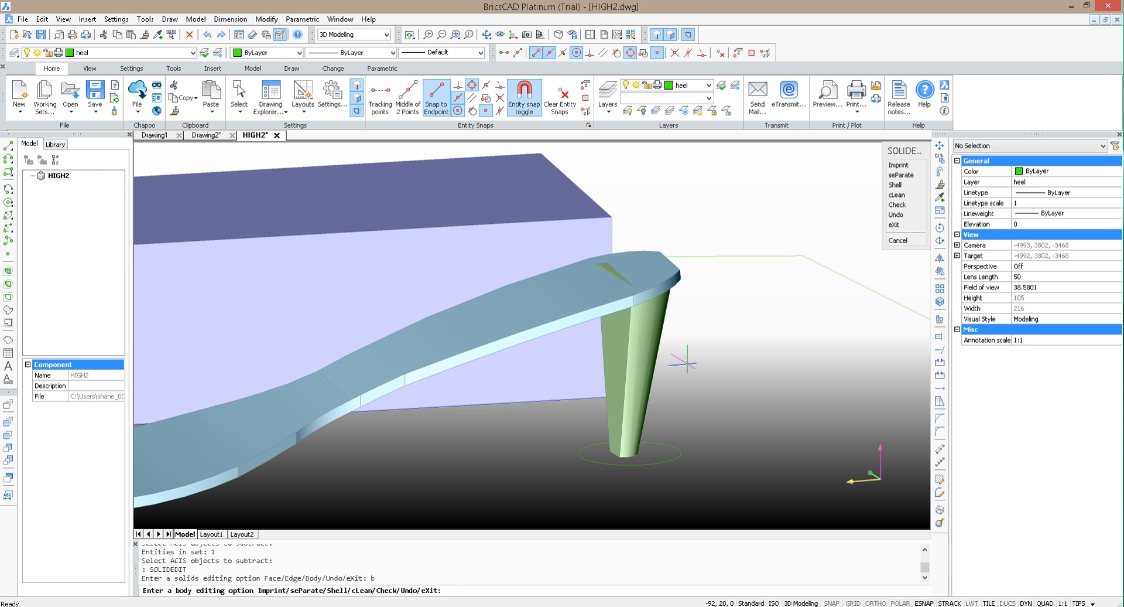
pyautogui.write('p')
pyautogui.press('Return')
pyautogui.click(629, 359)
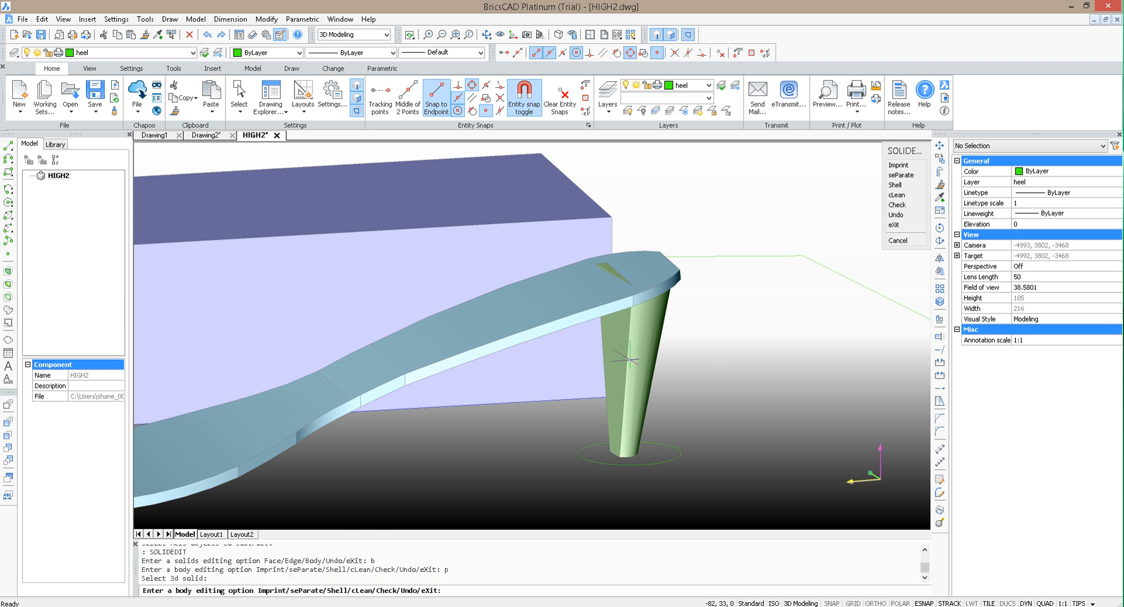
# Step: Delete the leftover piece of the heel that protrudes above the top of the sole
pyautogui.scroll(5, 664, 245)
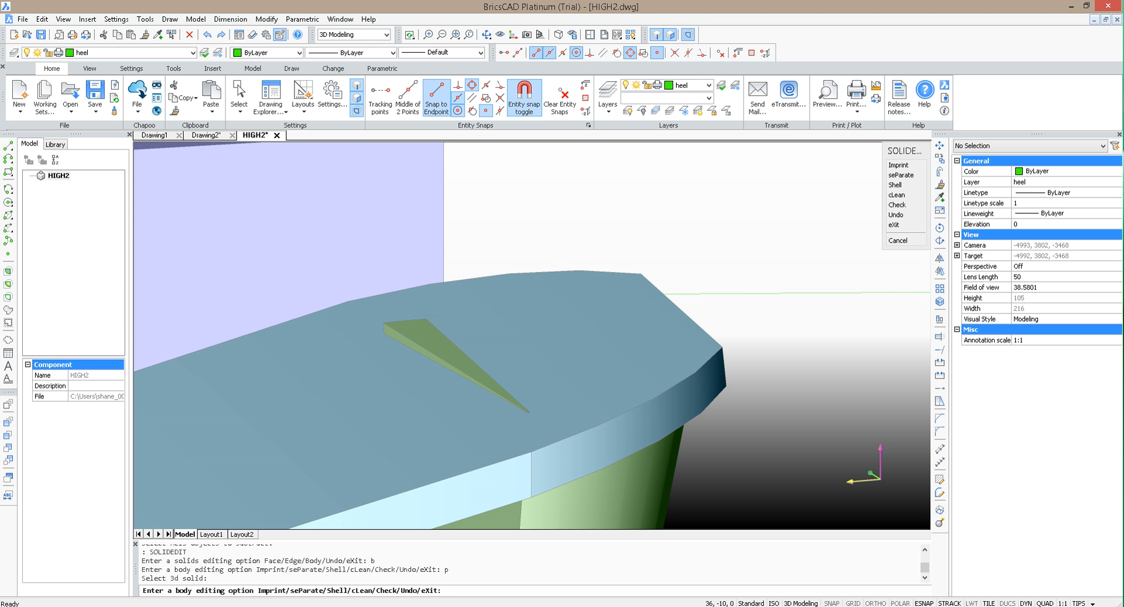
pyautogui.press('Escape')
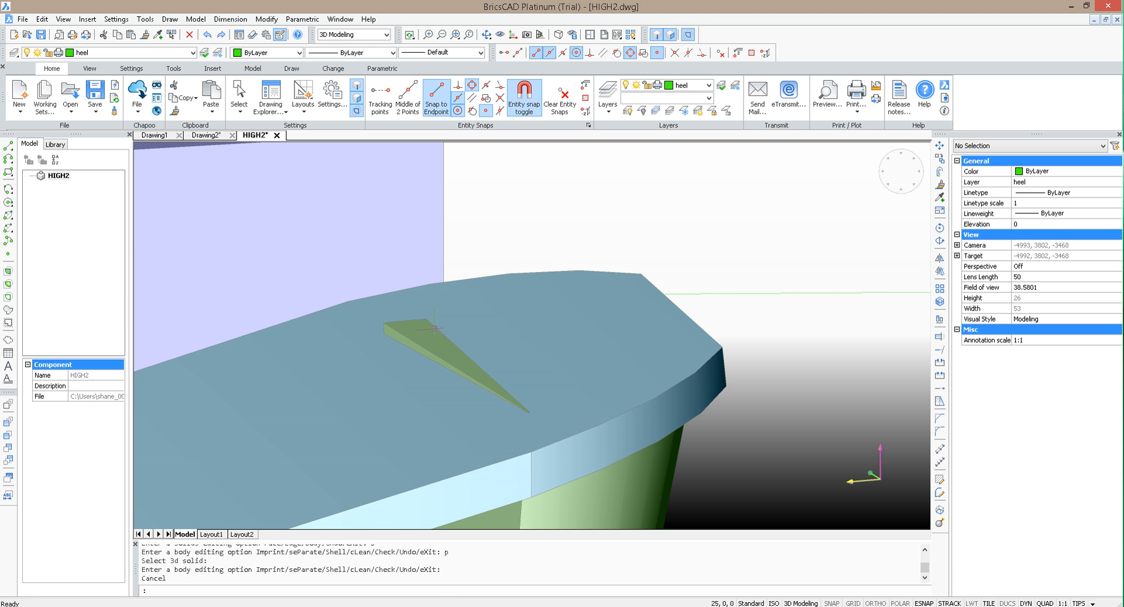
pyautogui.click(442, 347)
pyautogui.press('Delete')
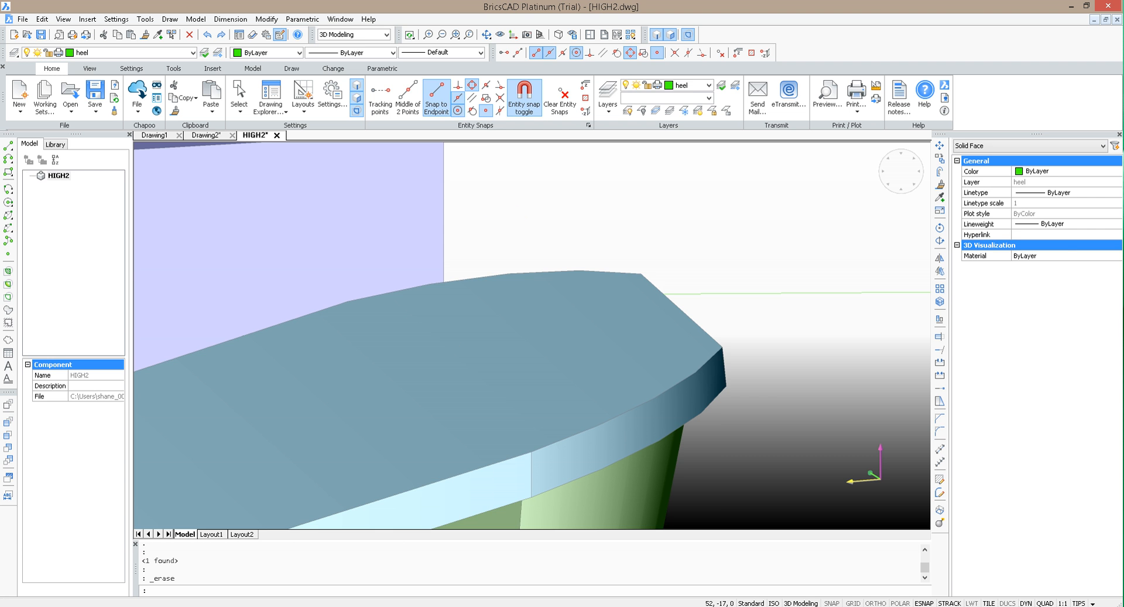
# Step: Combine the sole and the heel into one solid with UNION
pyautogui.scroll(-4, 656, 210)
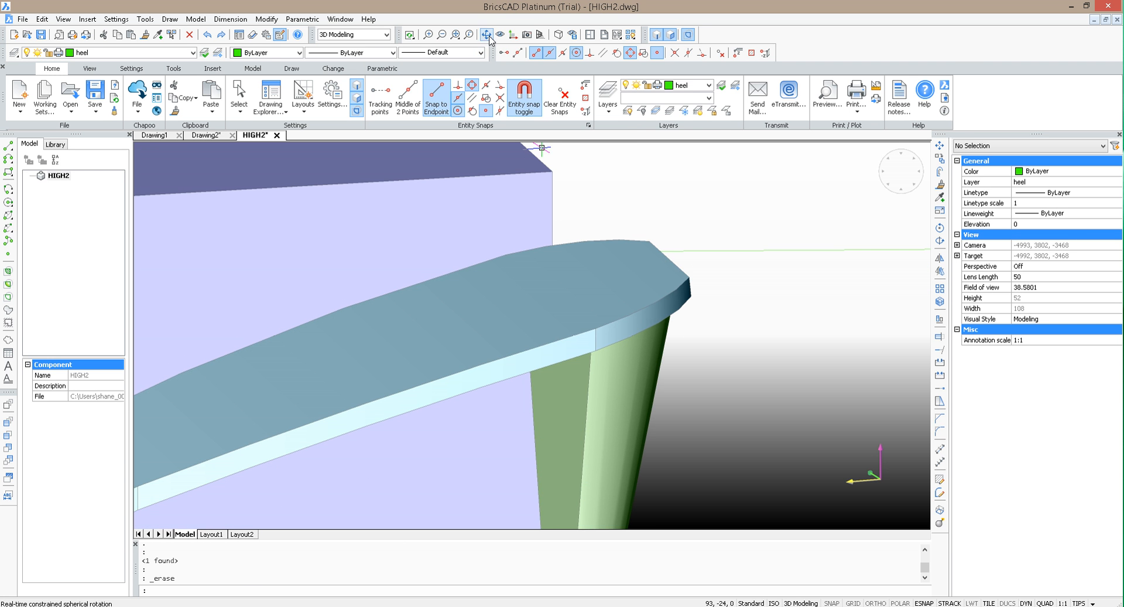
pyautogui.click(486, 34)
pyautogui.moveTo(735, 479); pyautogui.dragTo(710, 449)
pyautogui.scroll(-5, 720, 364)
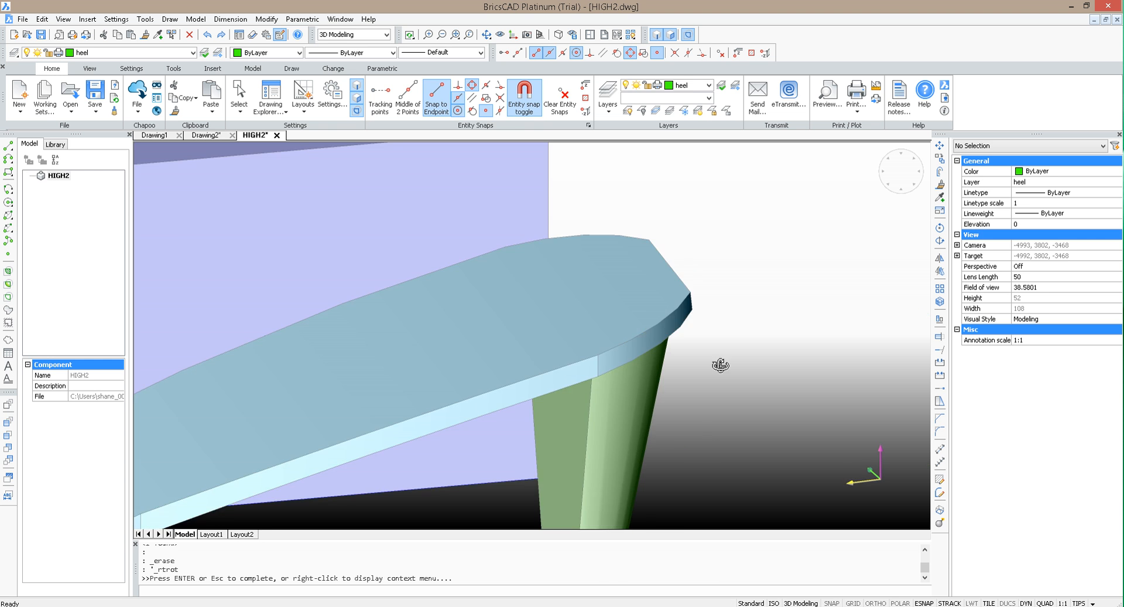
pyautogui.moveTo(723, 354); pyautogui.dragTo(758, 349)
pyautogui.scroll(3, 760, 348)
pyautogui.press('Escape')
pyautogui.click(641, 409)
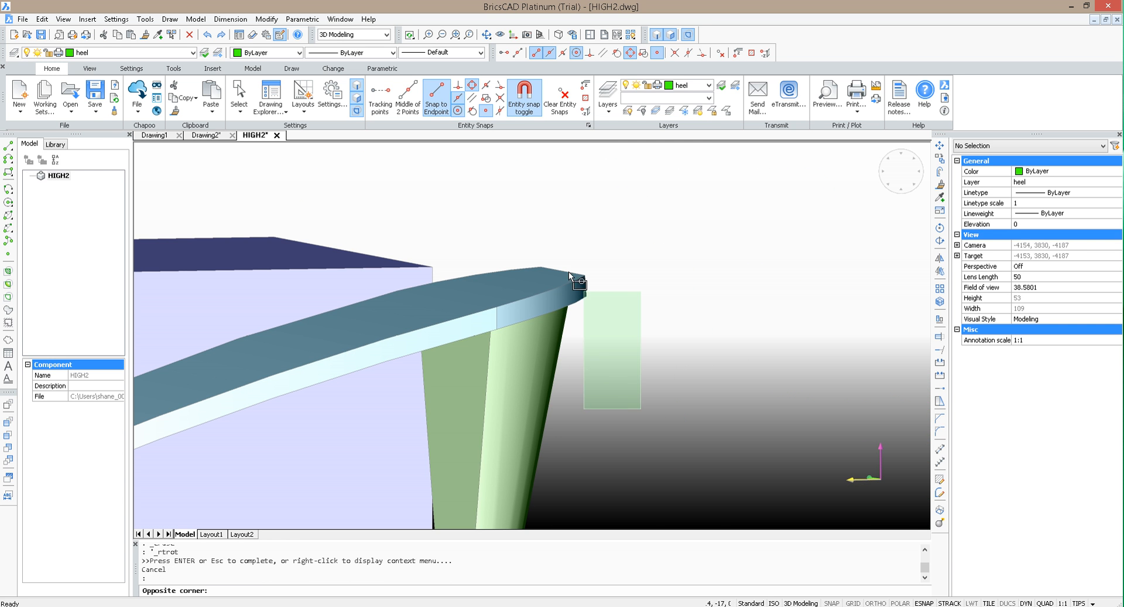
pyautogui.click(552, 265)
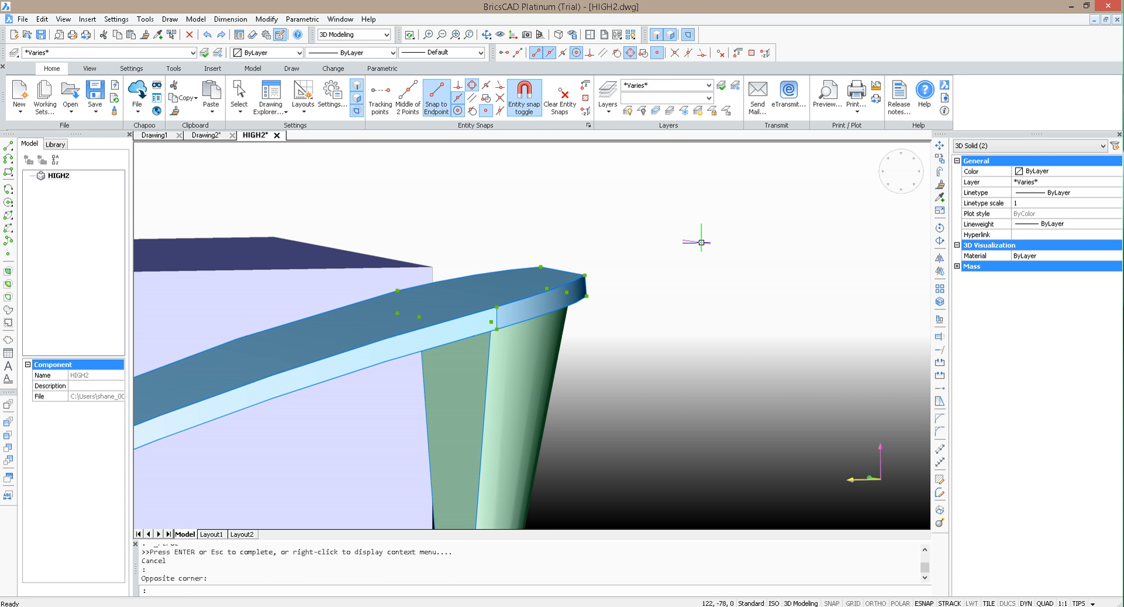
pyautogui.write('UNION')
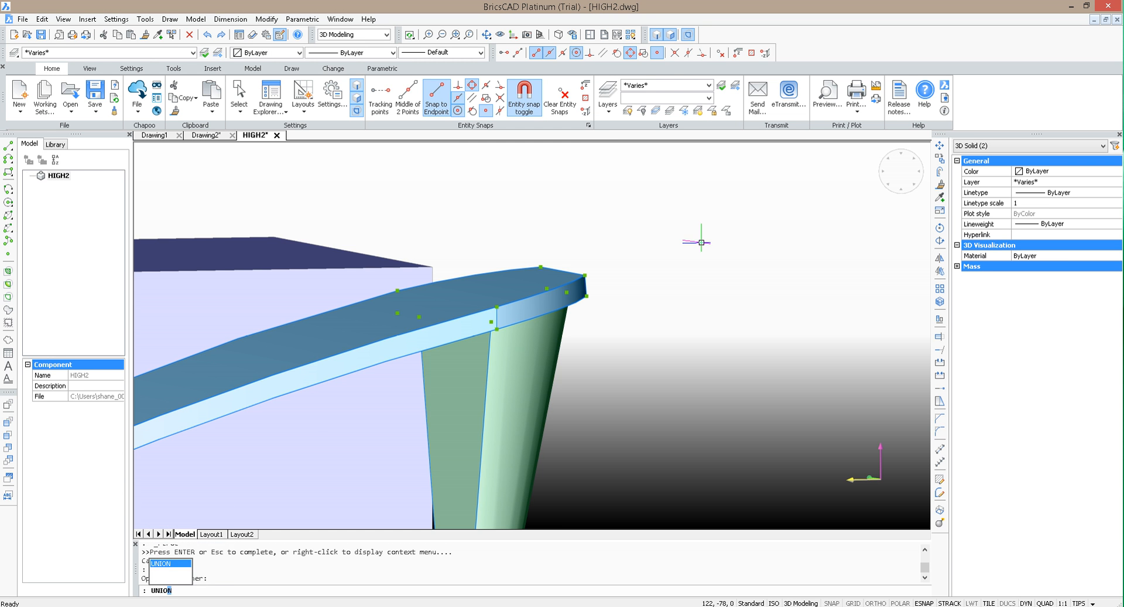
pyautogui.press('Return')
# Step: Try a fillet on the edge joining the heel's flat front face to the sole's underside, and undo it
pyautogui.scroll(-3, 702, 242)
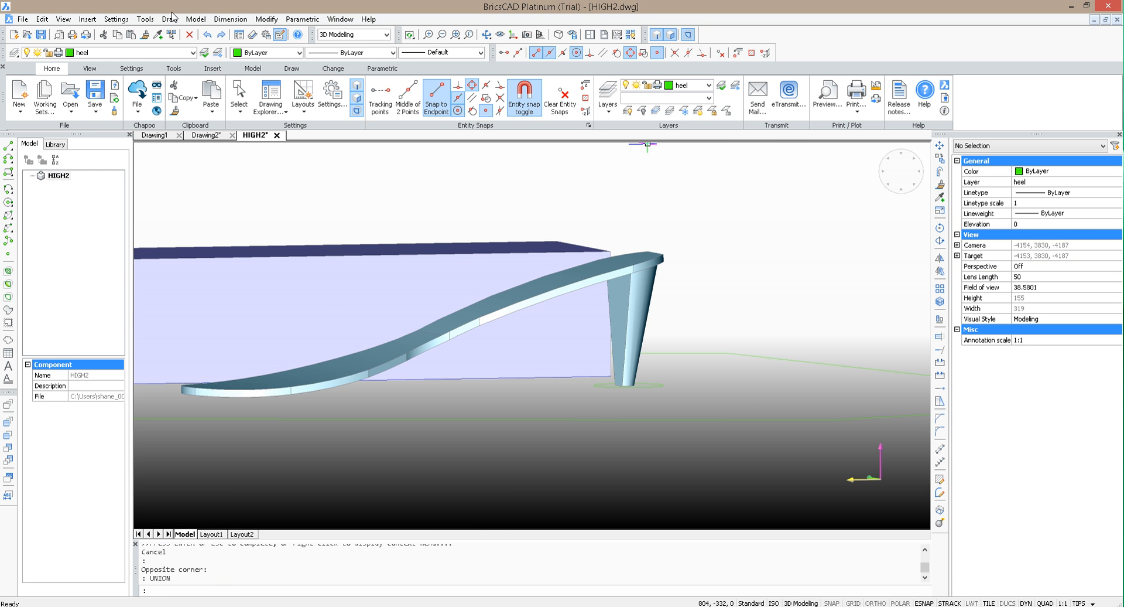
pyautogui.click(487, 35)
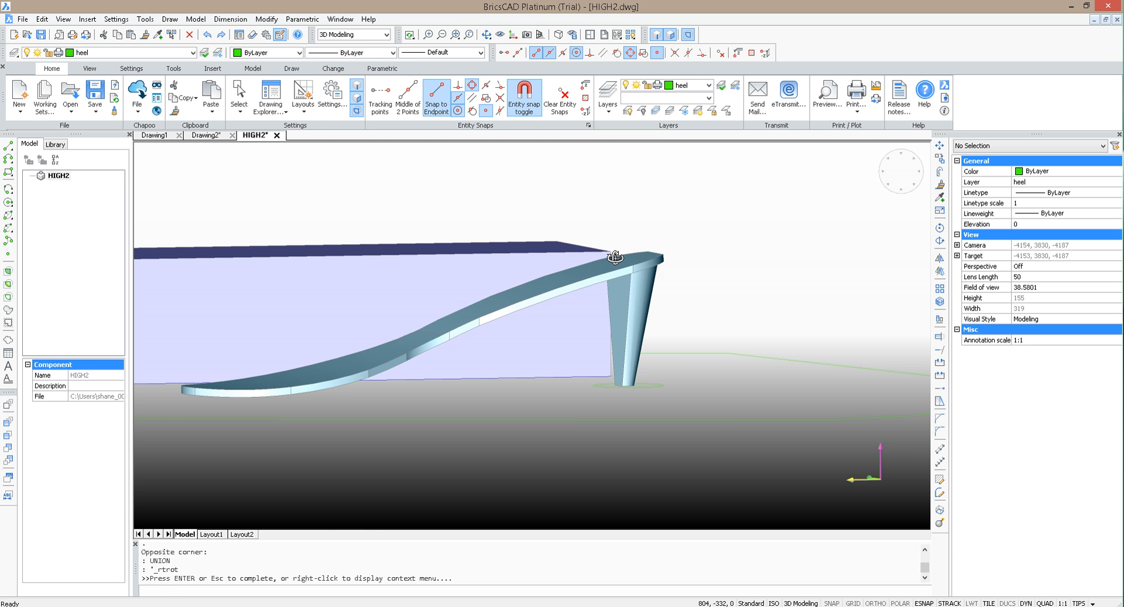
pyautogui.moveTo(615, 256); pyautogui.dragTo(664, 185)
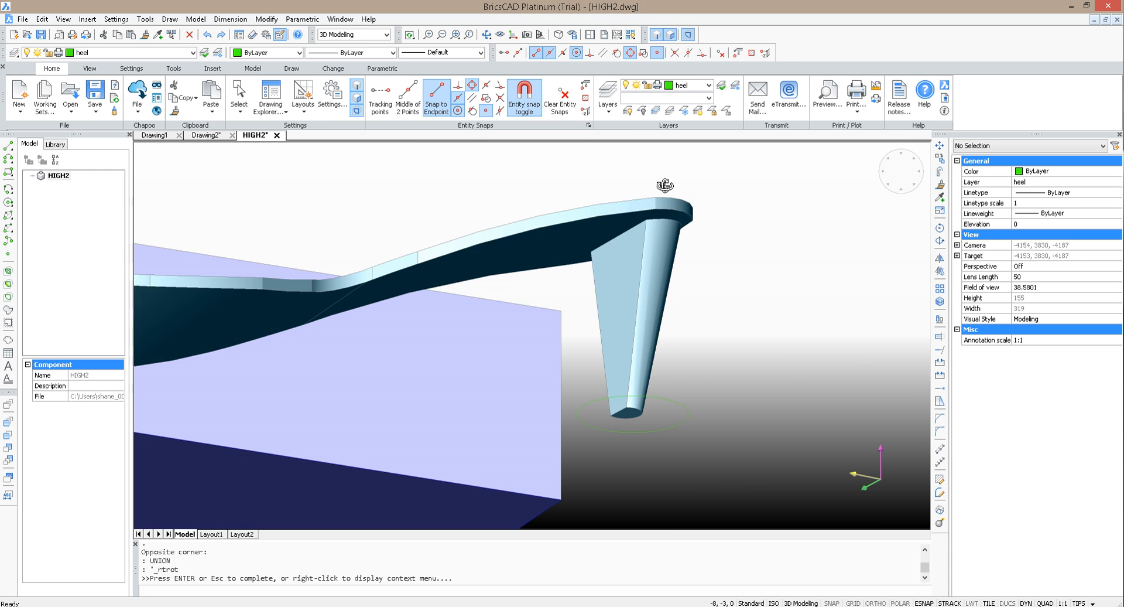
pyautogui.press('Escape')
pyautogui.scroll(5, 665, 185)
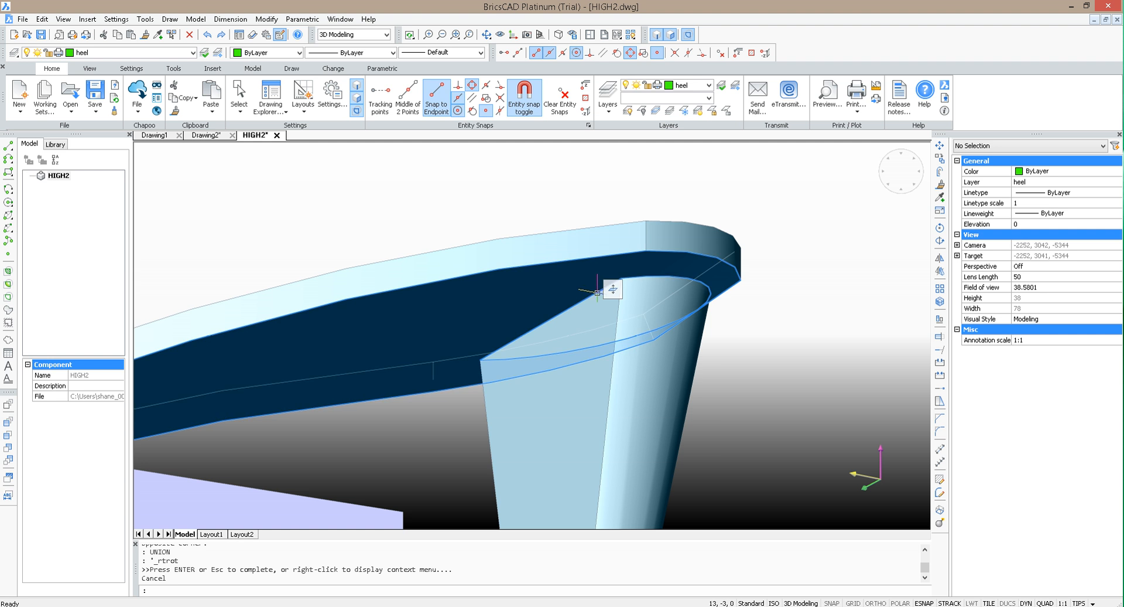
pyautogui.moveTo(591, 294)
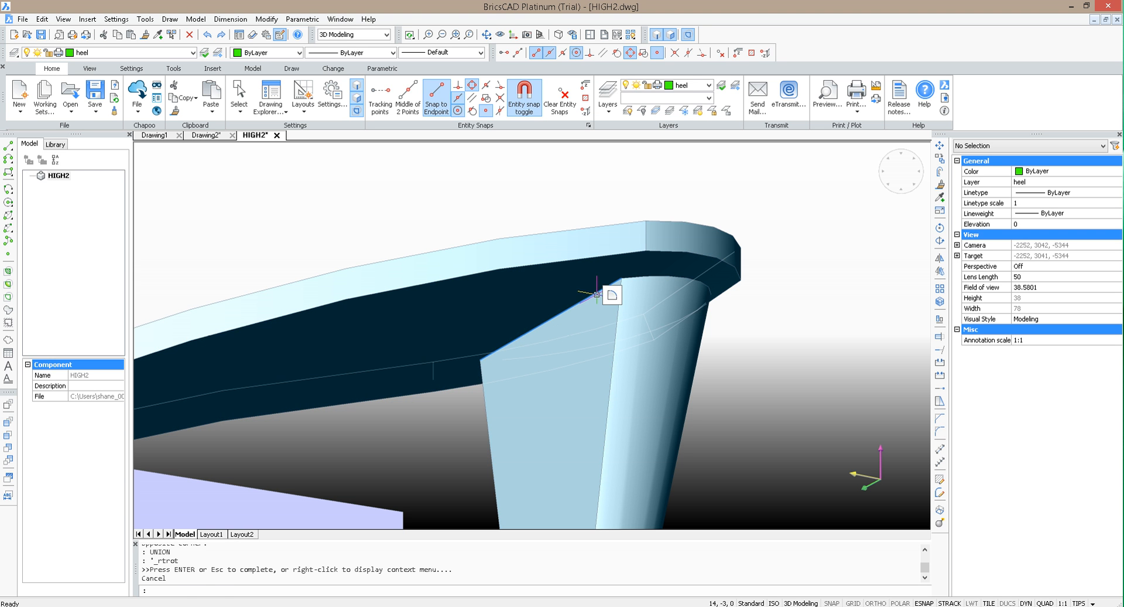
pyautogui.click(612, 296)
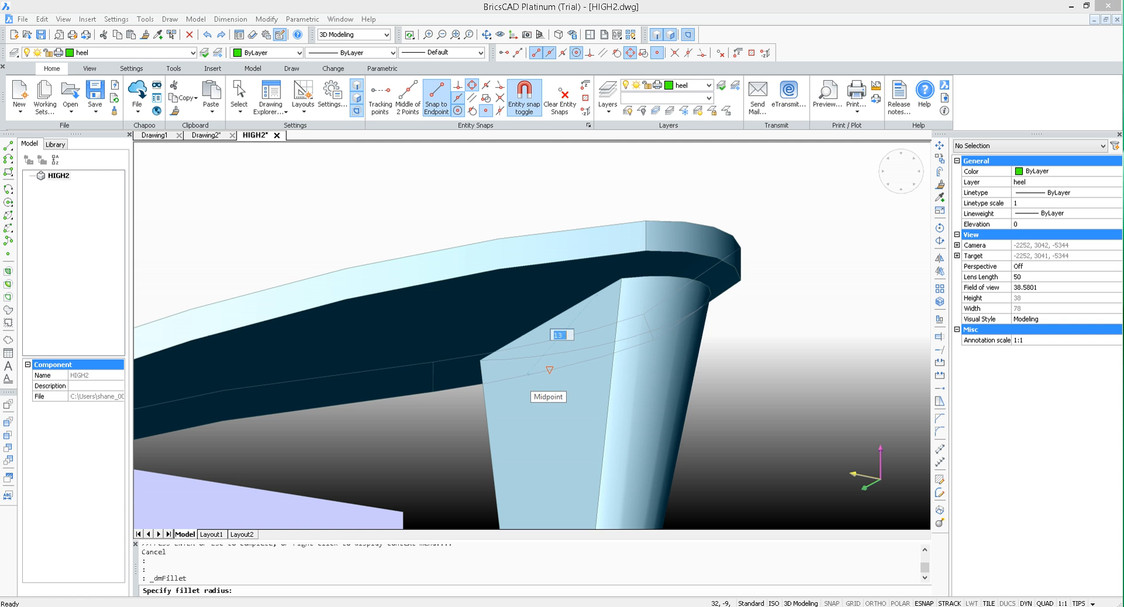
pyautogui.click(529, 372)
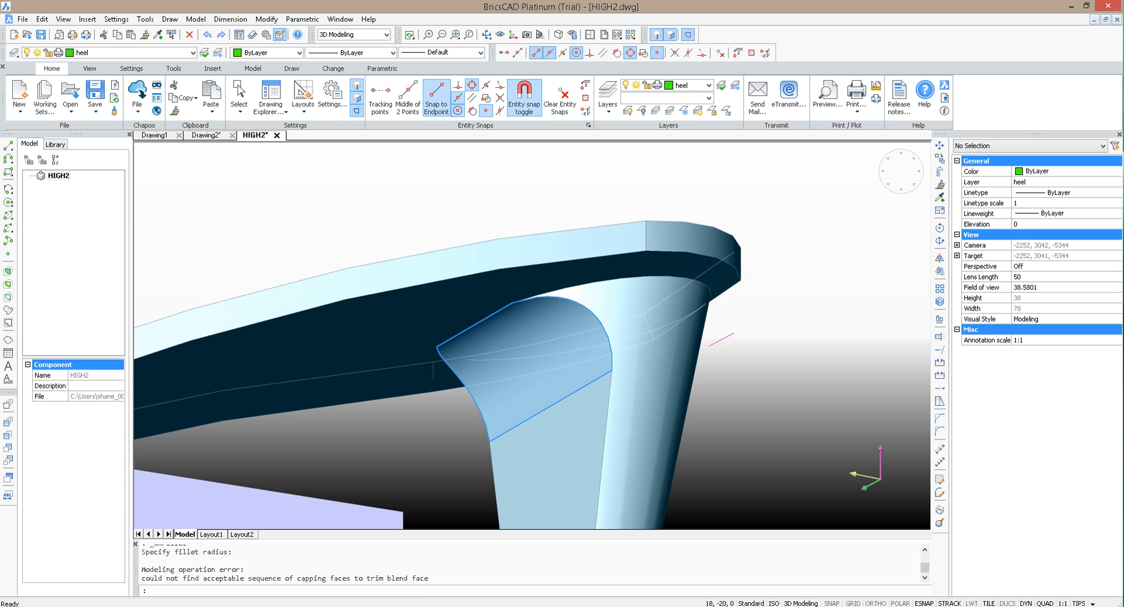
pyautogui.scroll(-6, 756, 318)
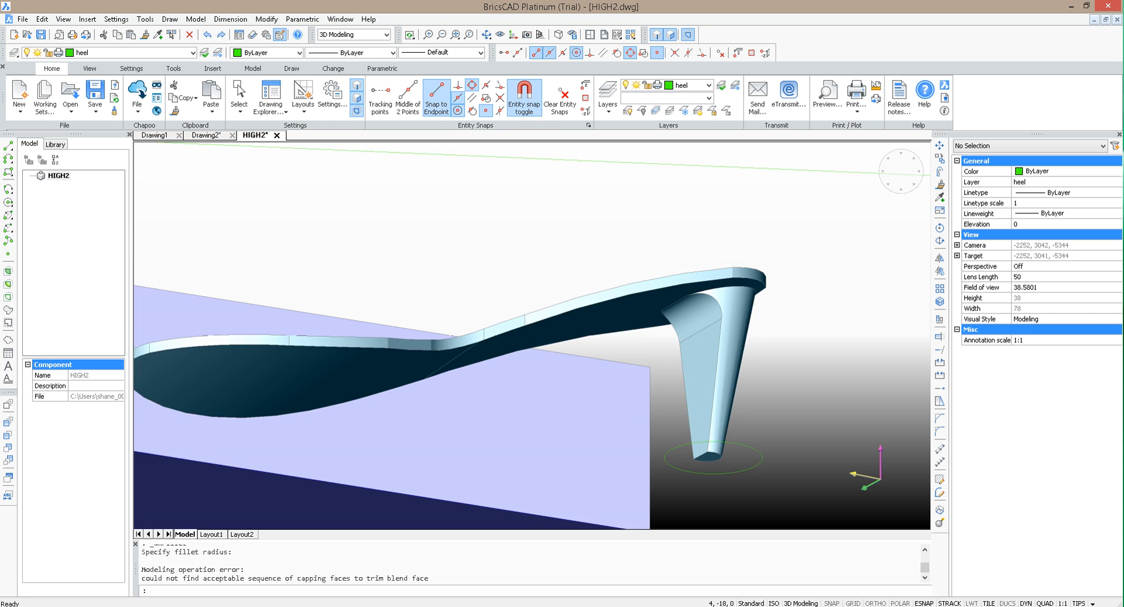
pyautogui.hotkey('ctrl', 'z')
pyautogui.hotkey('ctrl', 'z')
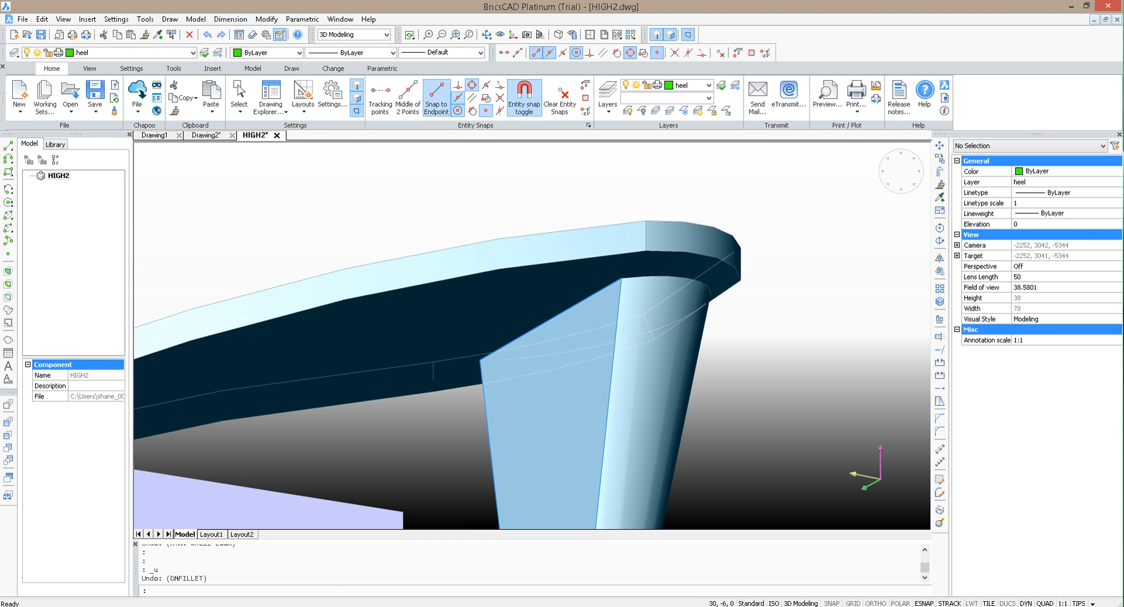
# Step: Try to refillet the heel's straight front joint edge under the sole, using a radius of about 10
pyautogui.moveTo(547, 344)
pyautogui.click(575, 314)
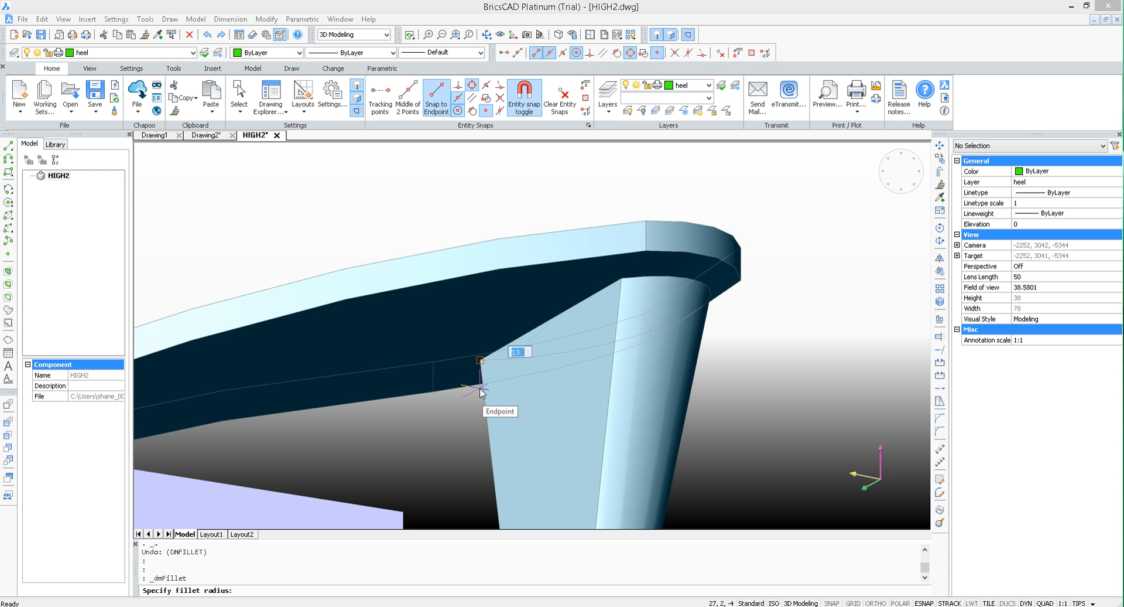
pyautogui.click(480, 389)
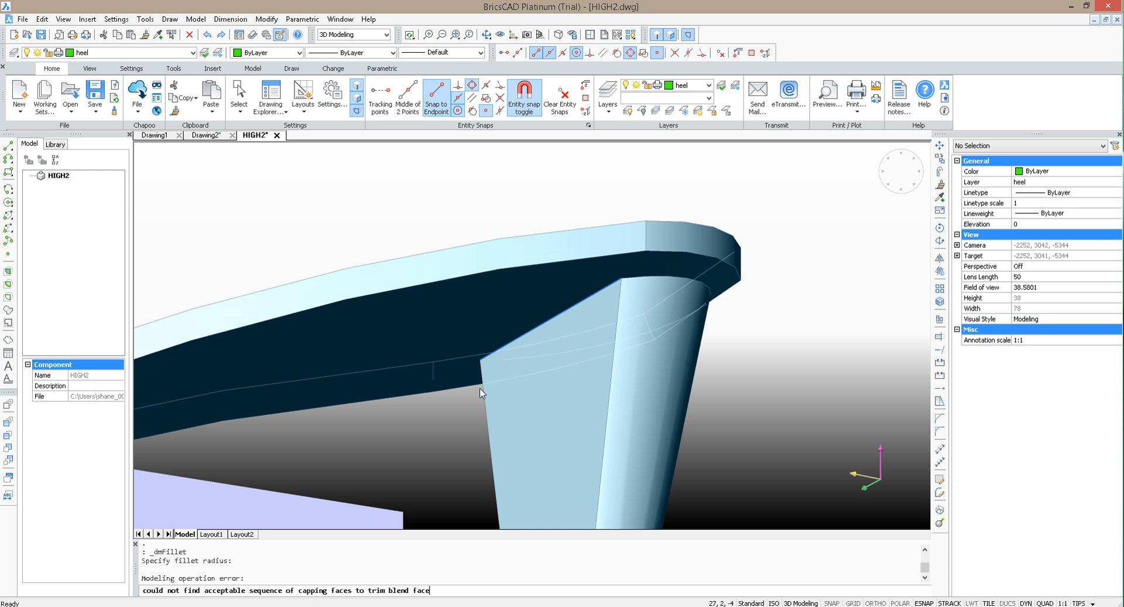
pyautogui.click(588, 305)
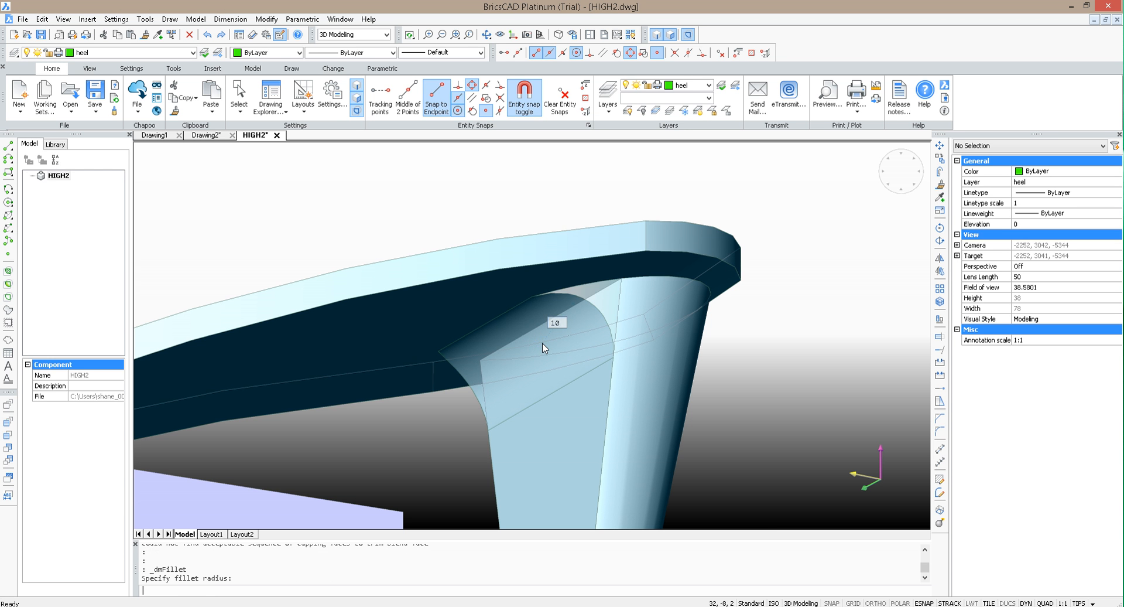
pyautogui.click(543, 347)
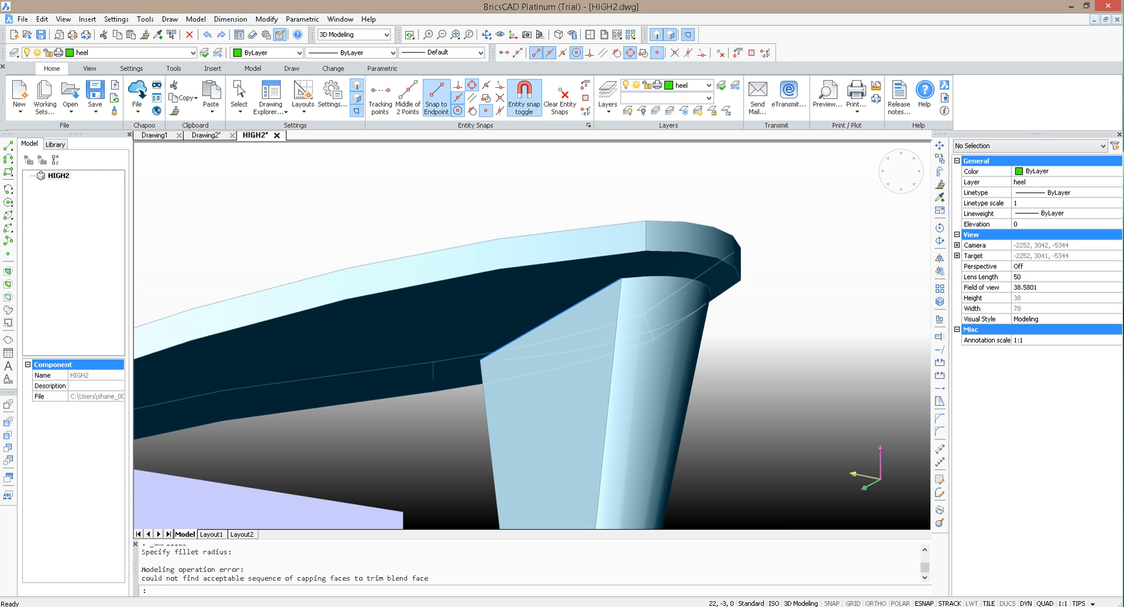
# Step: Fillet the straight edge where the heel's flat front face meets the sole's underside, picking the radius freehand
pyautogui.press('Return')
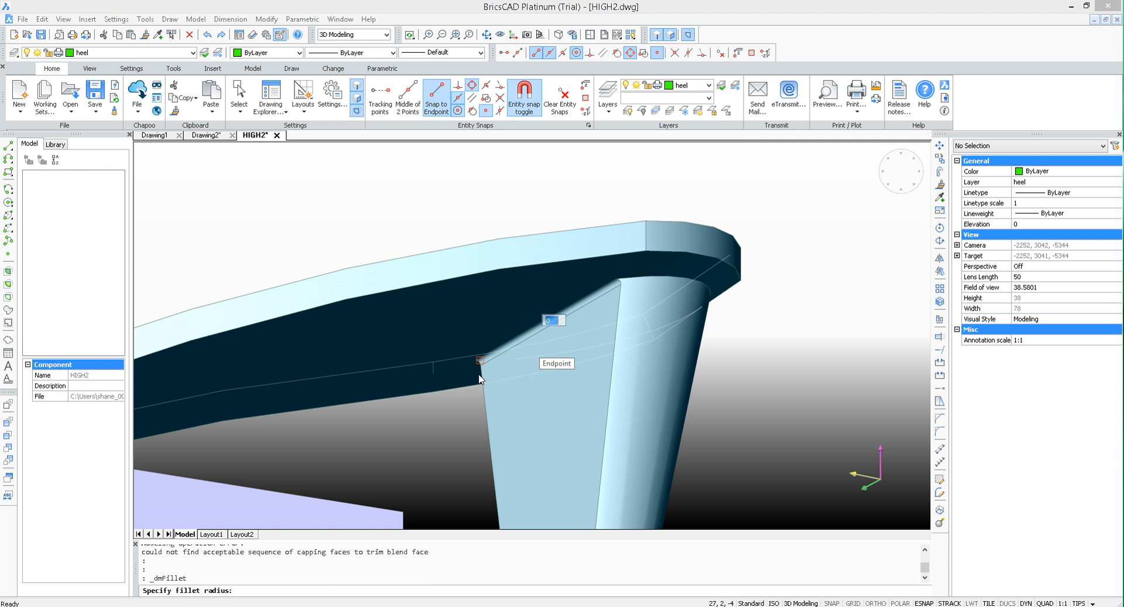
pyautogui.press('Return')
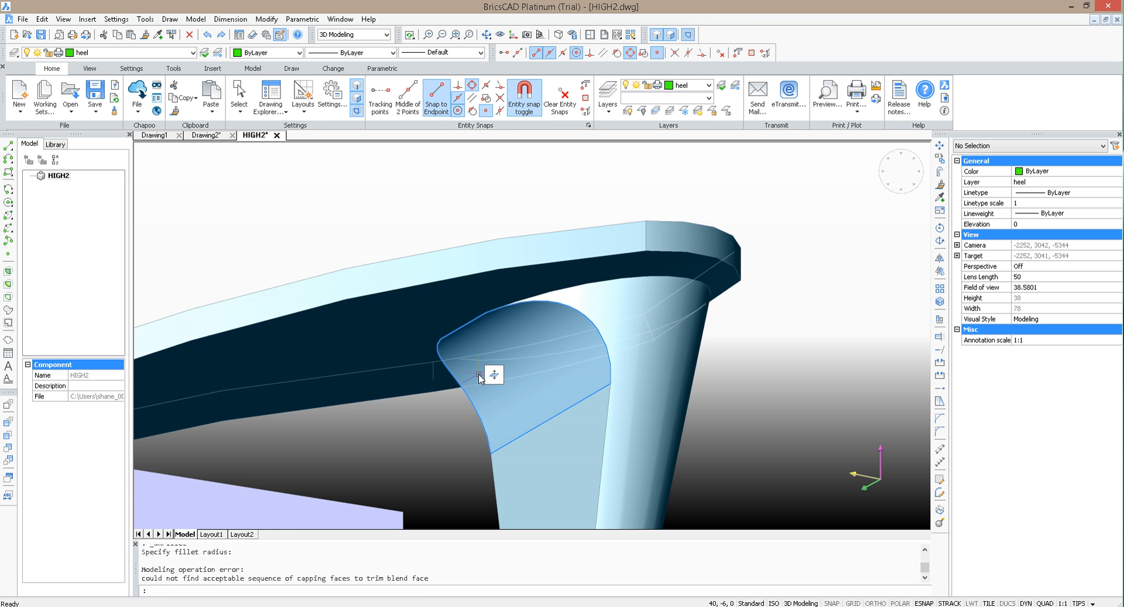
pyautogui.scroll(-2, 683, 343)
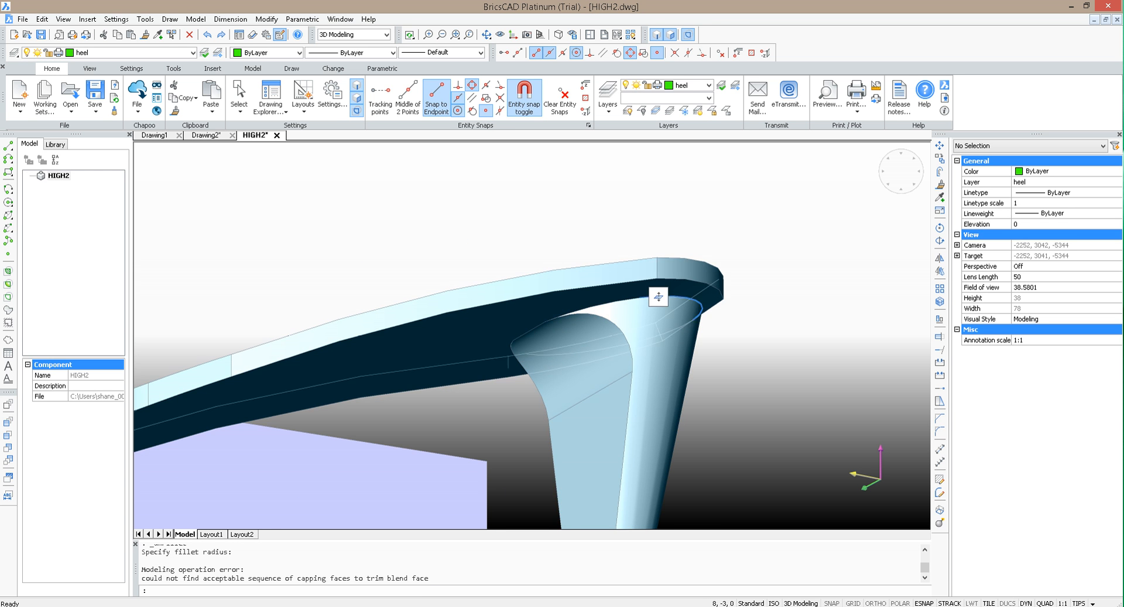
# Step: Try to fillet the curved edge between the heel's rounded back and the sole's underside with radius 2
pyautogui.scroll(-1, 867, 393)
pyautogui.scroll(1, 813, 352)
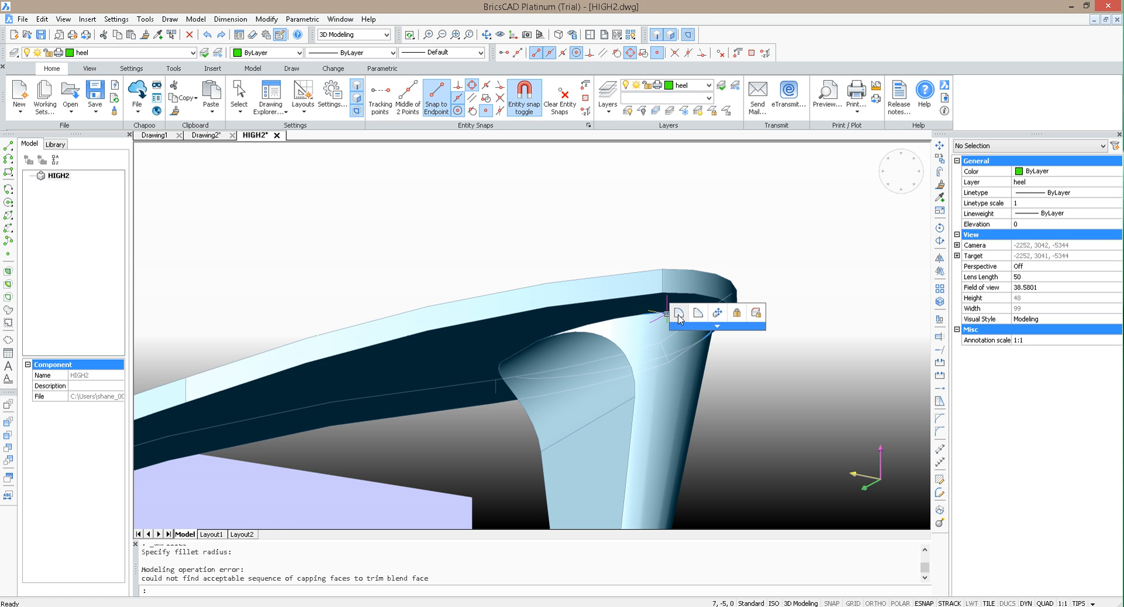
pyautogui.click(678, 315)
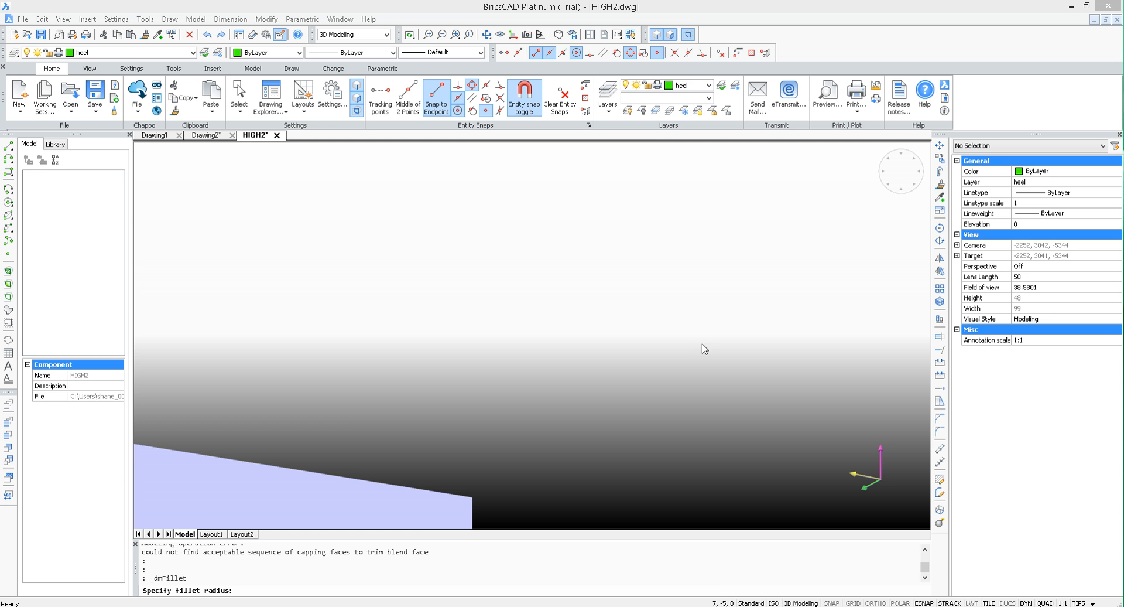
pyautogui.press('Escape')
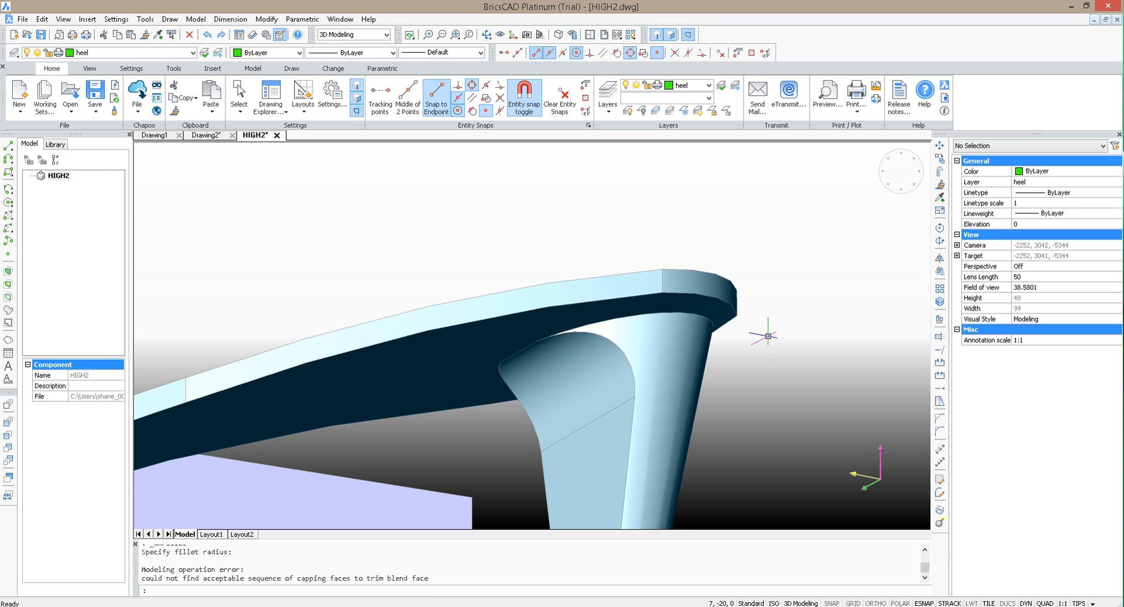
pyautogui.scroll(4, 718, 317)
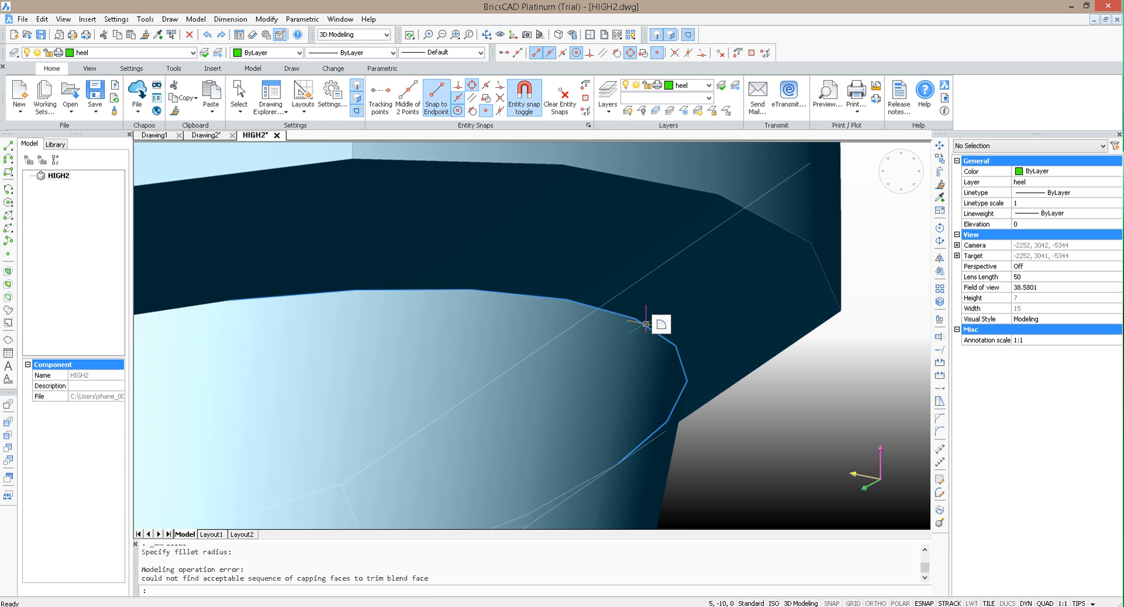
pyautogui.click(672, 326)
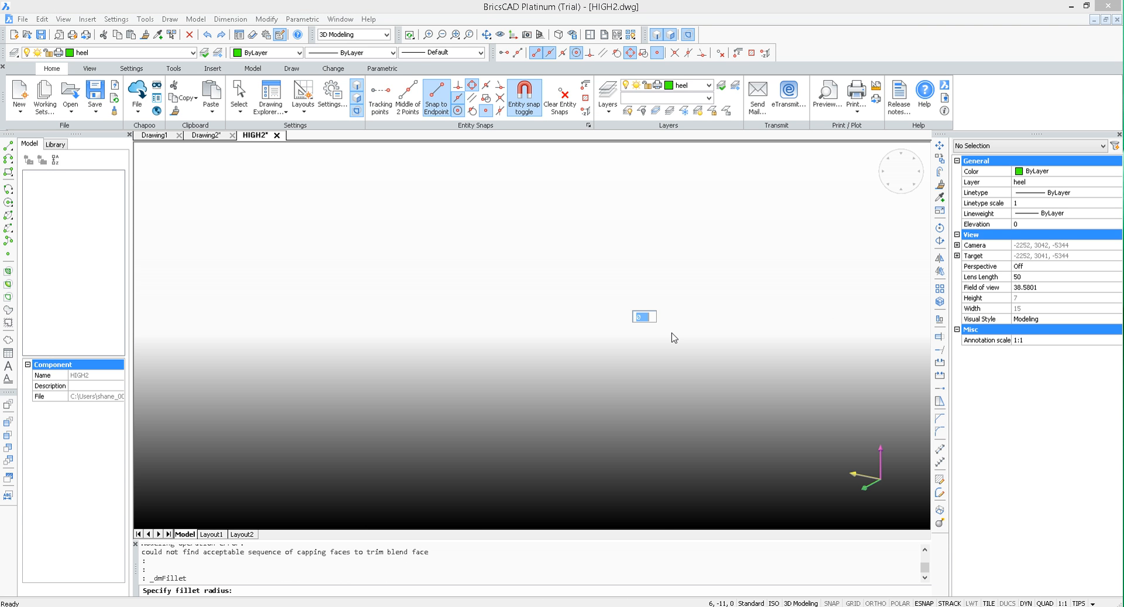
pyautogui.write('2')
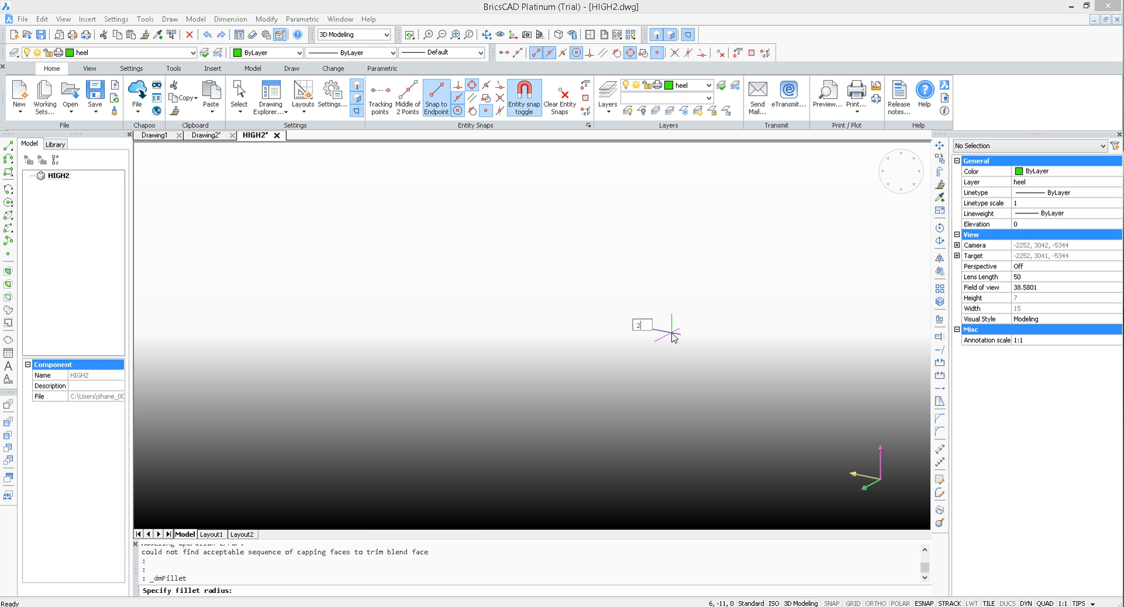
pyautogui.press('Return')
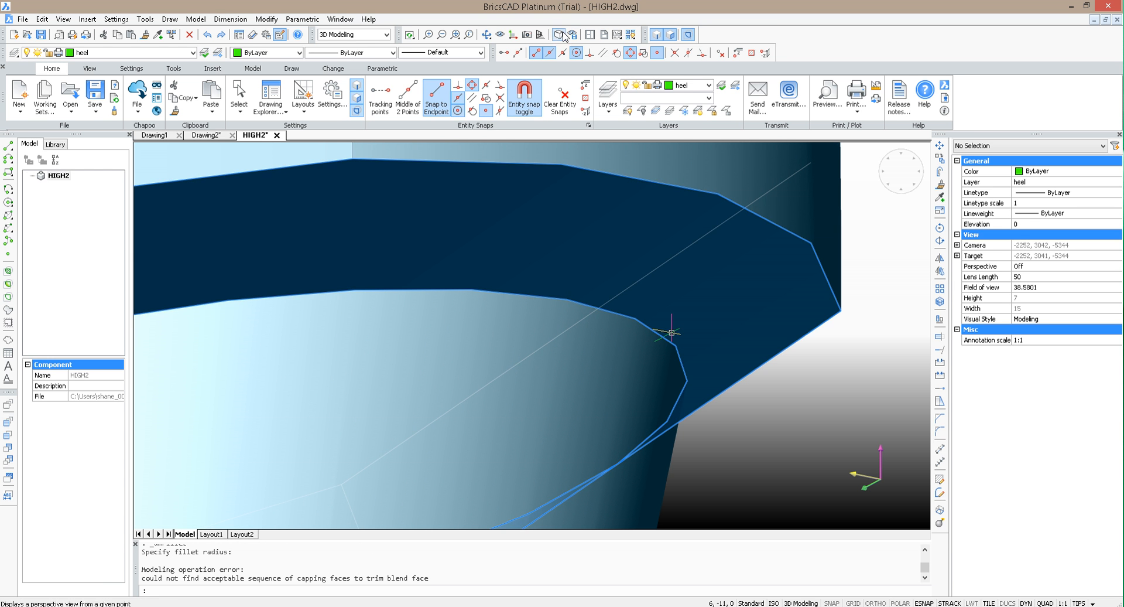
# Step: Extrude the flat facet of the sole's rim beside the heel outward by 1
pyautogui.click(500, 35)
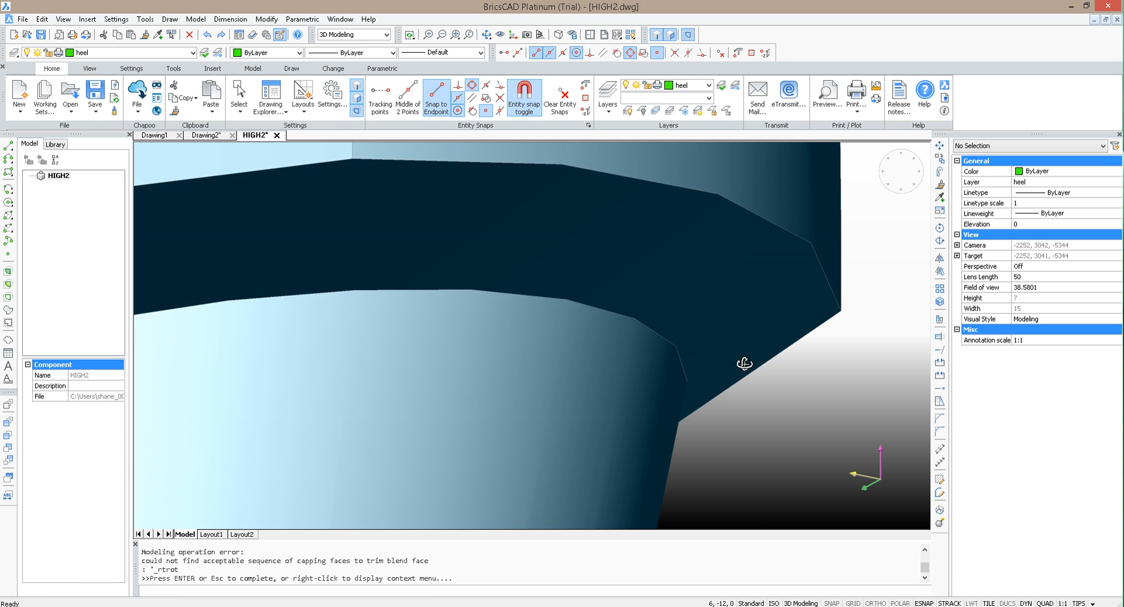
pyautogui.moveTo(743, 363); pyautogui.dragTo(566, 343)
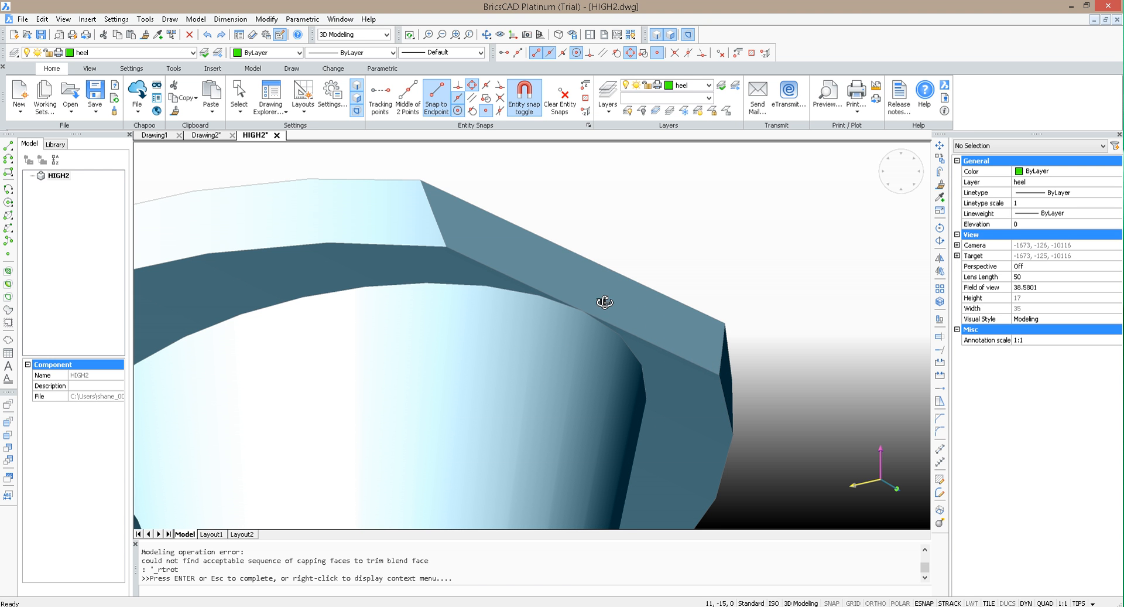
pyautogui.press('Escape')
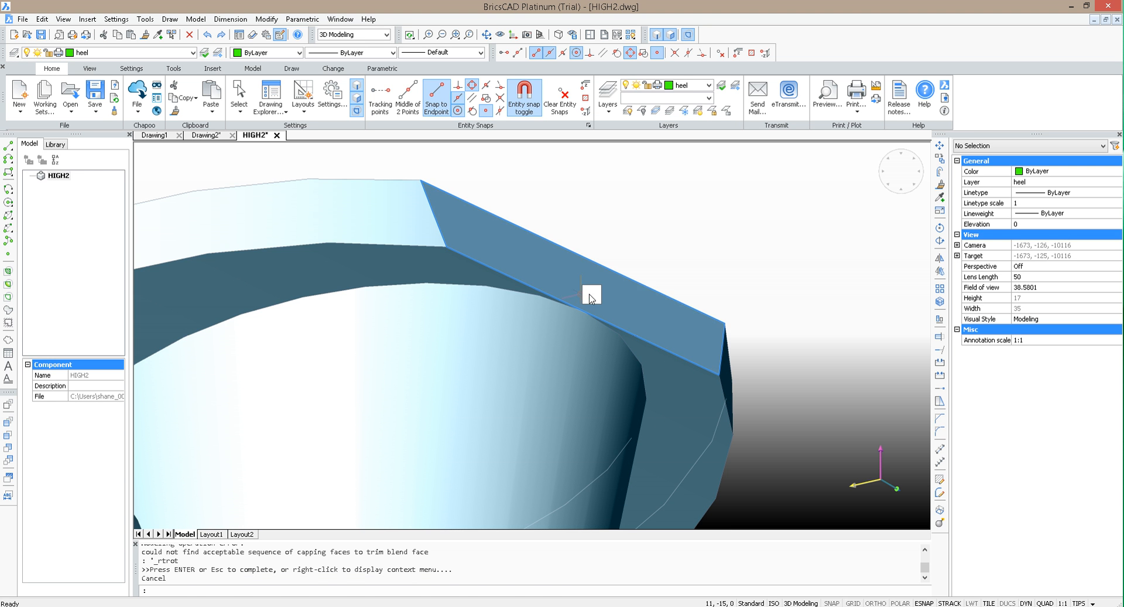
pyautogui.click(606, 293)
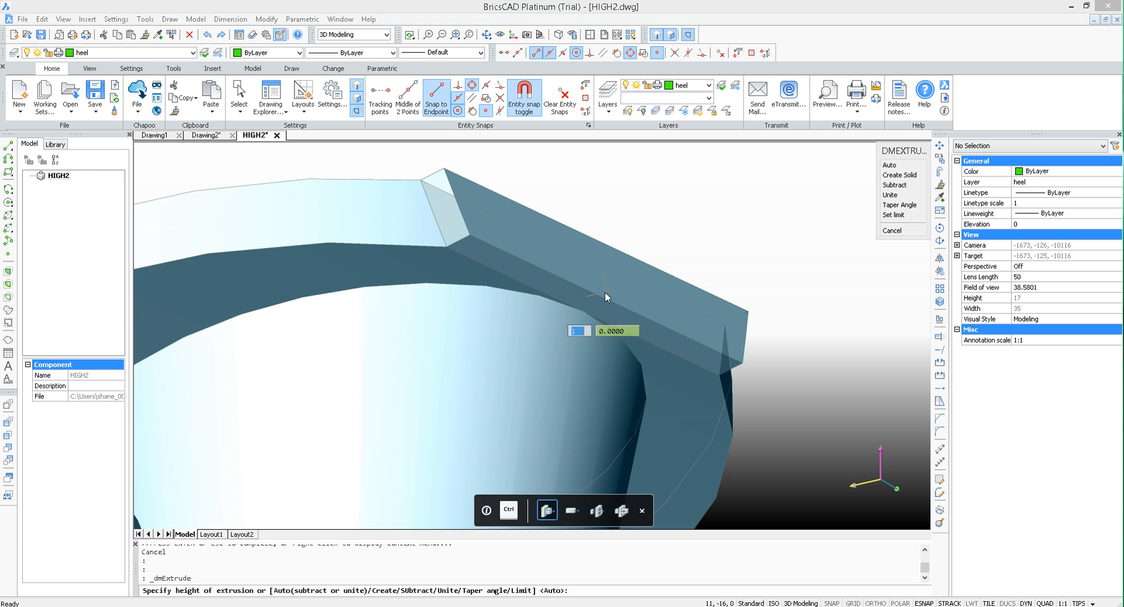
pyautogui.press('Return')
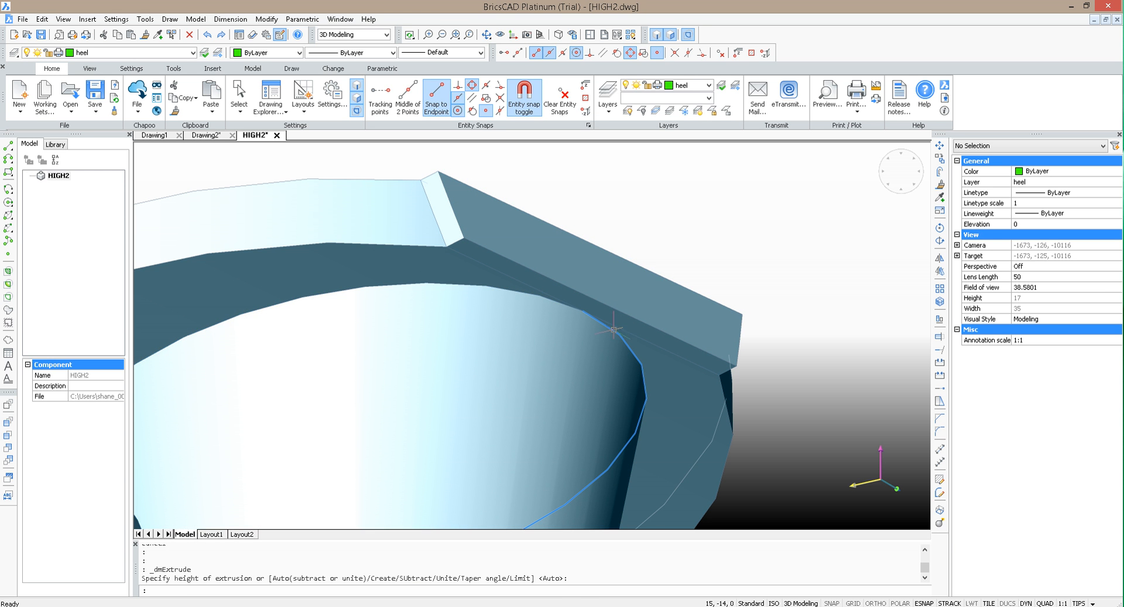
# Step: Fillet the curved edge segments where the heel's rounded back meets the sole's underside
pyautogui.click(635, 329)
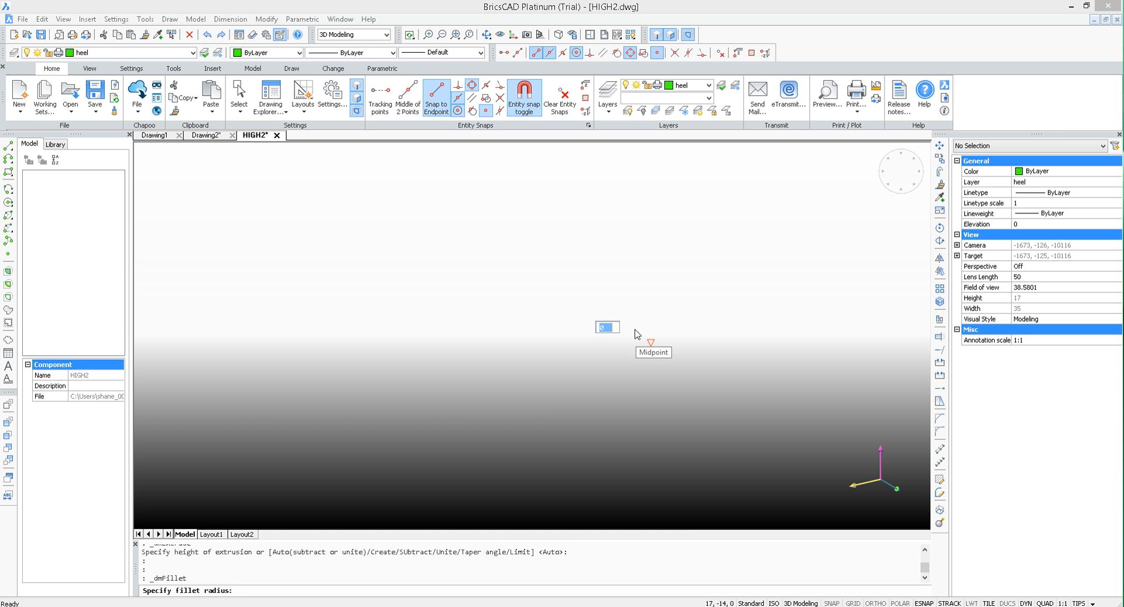
pyautogui.press('Return')
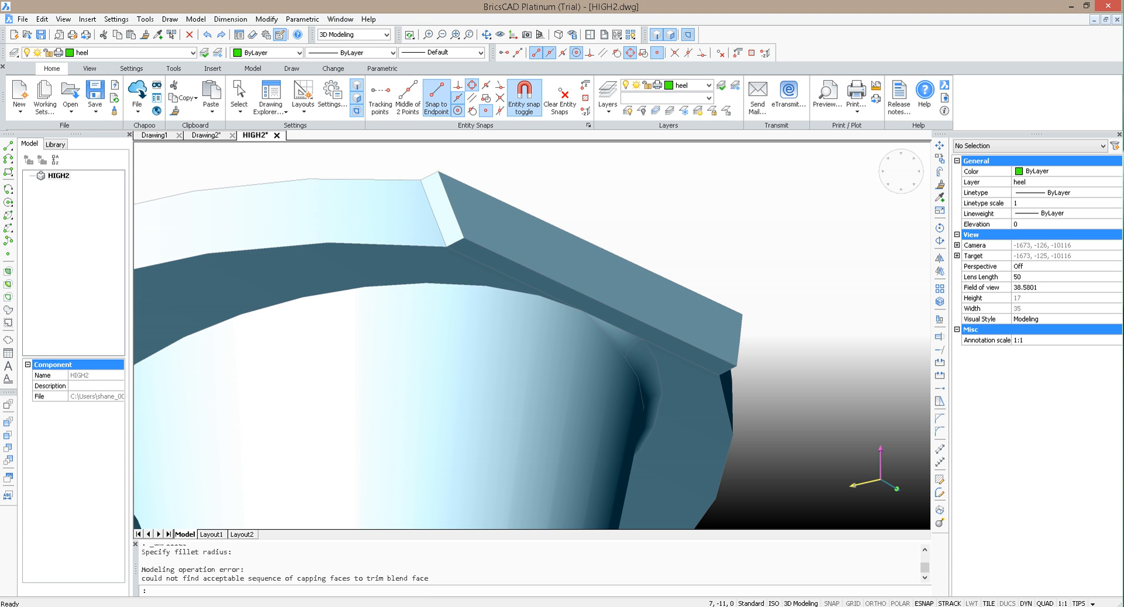
pyautogui.click(471, 283)
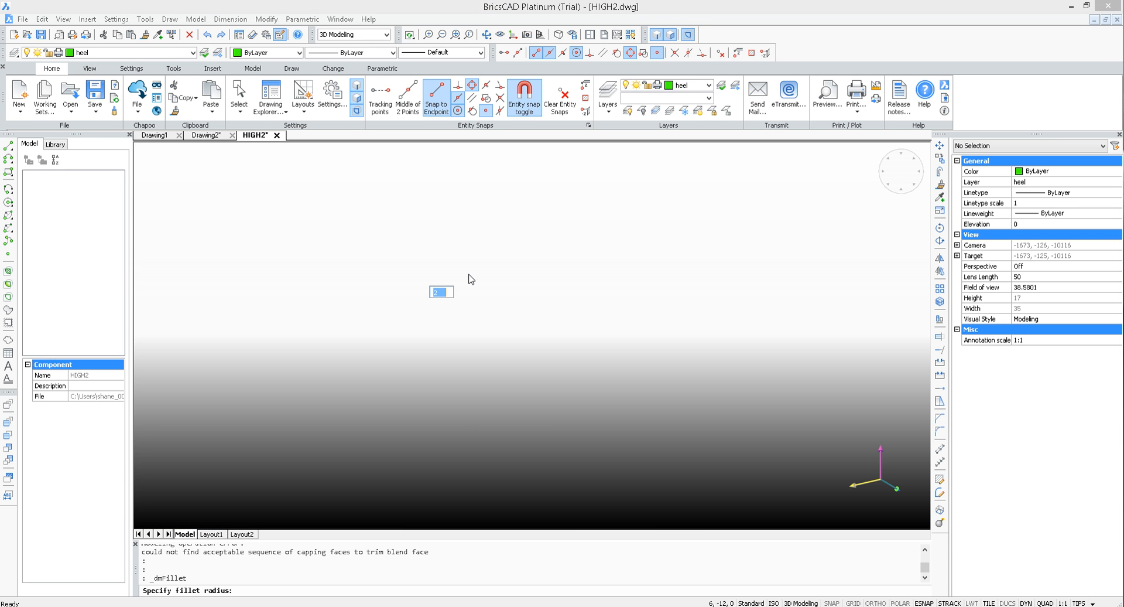
pyautogui.press('Return')
pyautogui.press('Return')
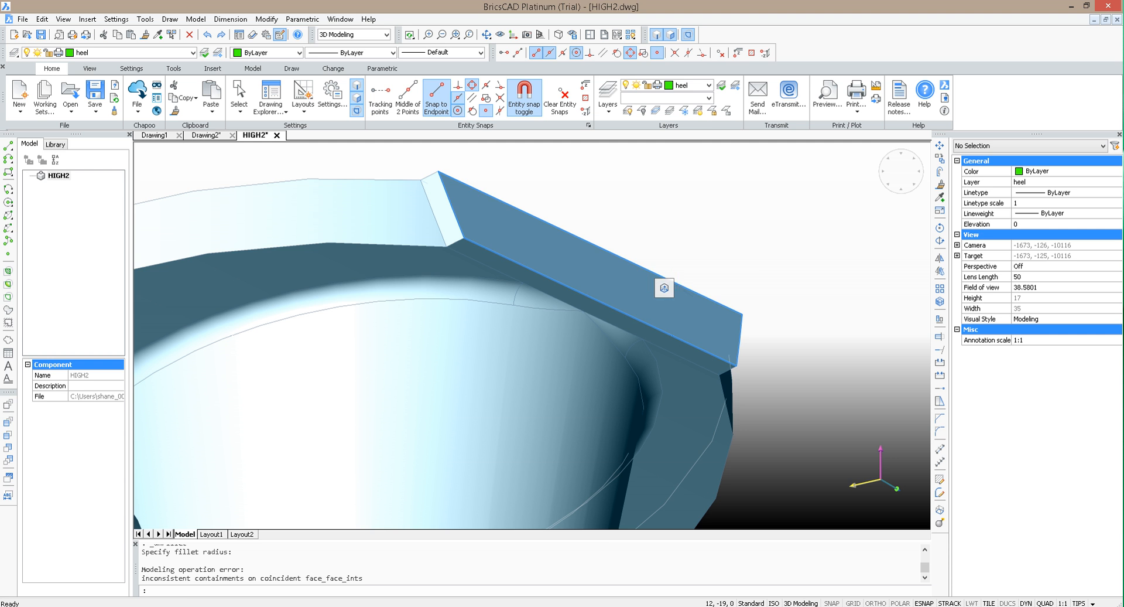
# Step: Extrude the sole's raised rim facet beside the heel back inward by 1
pyautogui.click(651, 292)
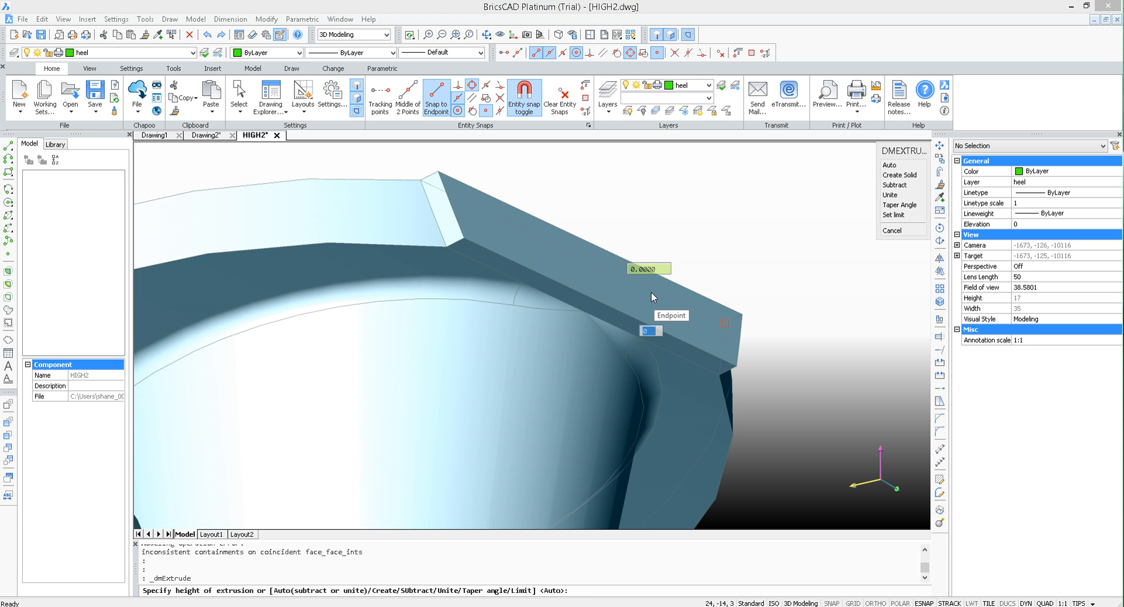
pyautogui.write('-1')
pyautogui.press('Return')
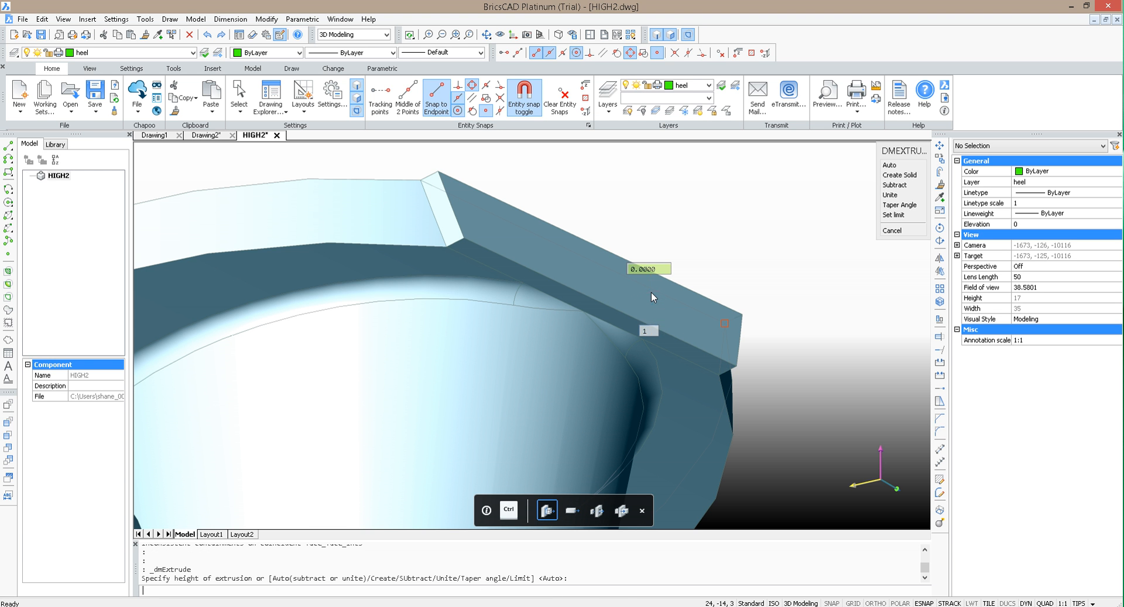
pyautogui.scroll(-2, 872, 192)
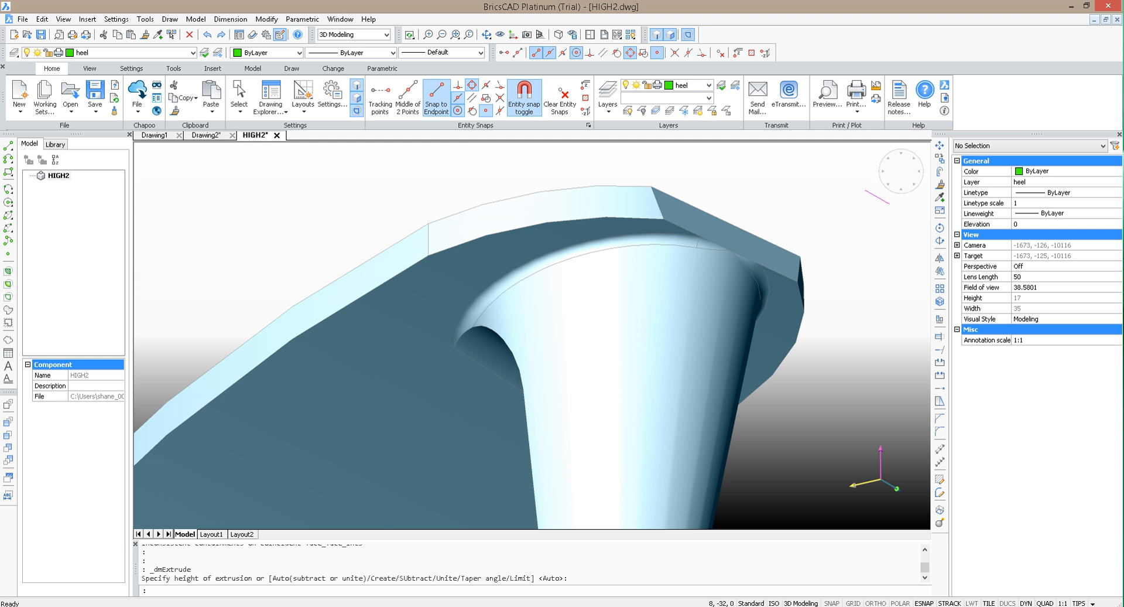
# Step: Fillet one long edge between the heel's flat front face and its rounded back with radius 2
pyautogui.click(486, 34)
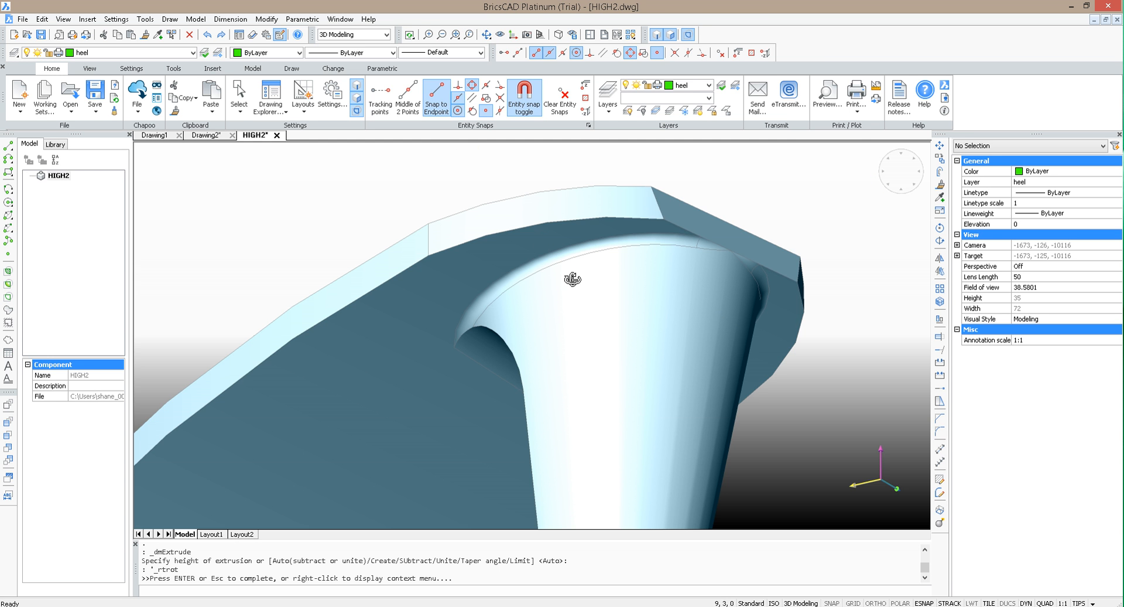
pyautogui.moveTo(572, 283); pyautogui.dragTo(446, 328)
pyautogui.scroll(2, 446, 328)
pyautogui.press('Escape')
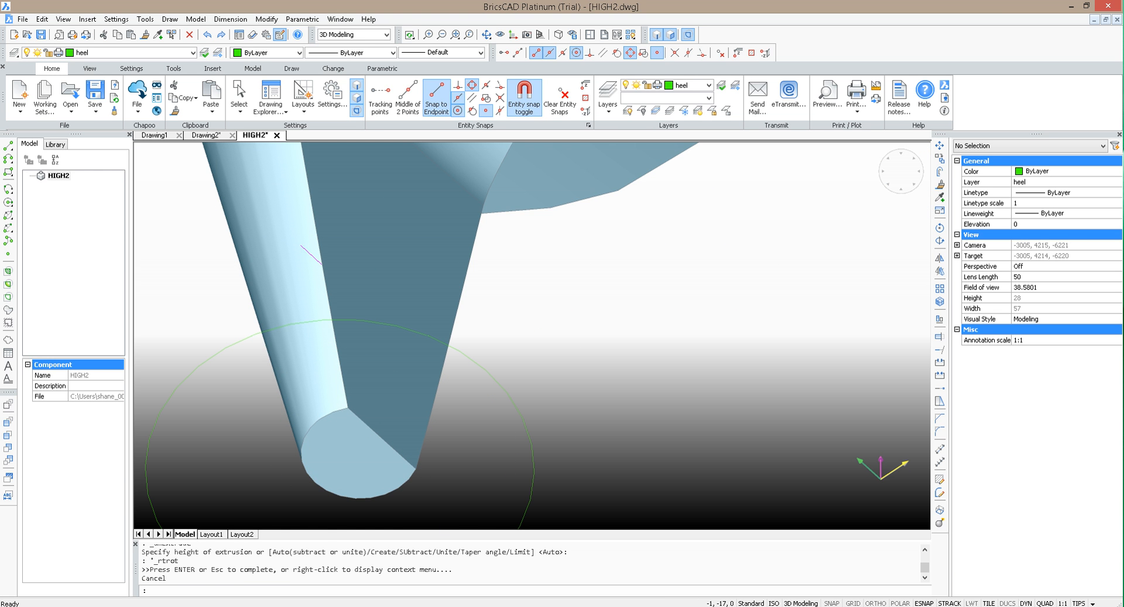
pyautogui.click(339, 253)
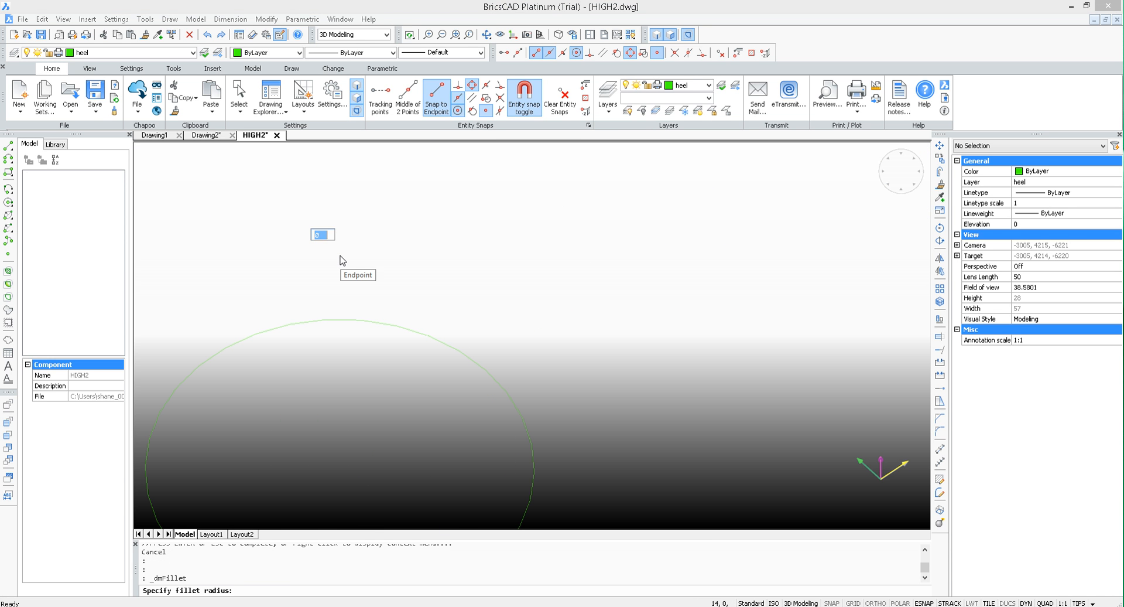
pyautogui.write('2')
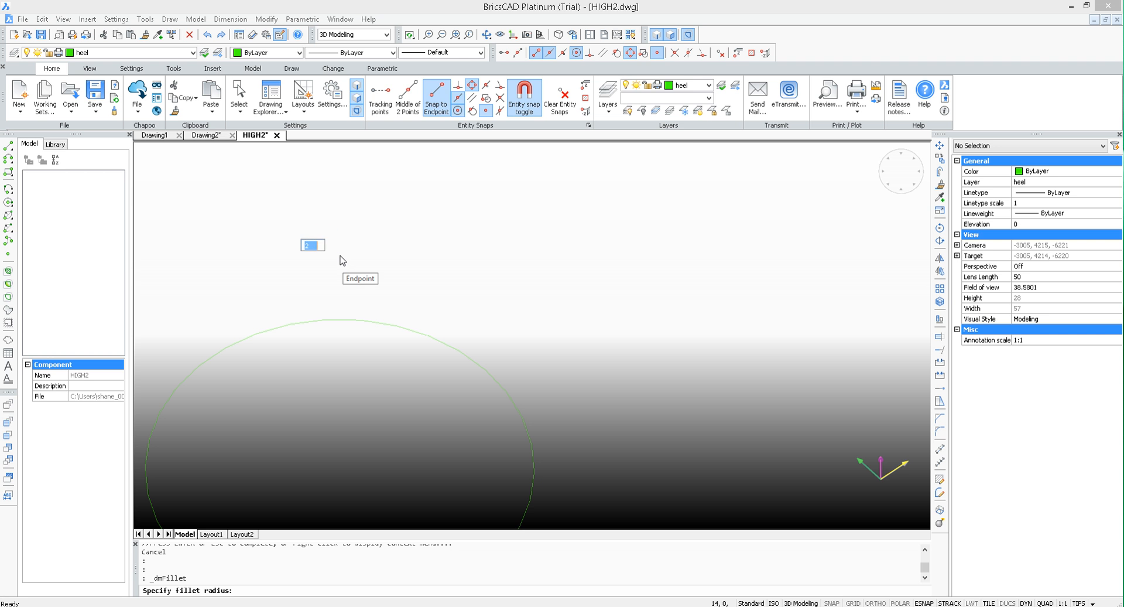
pyautogui.press('Return')
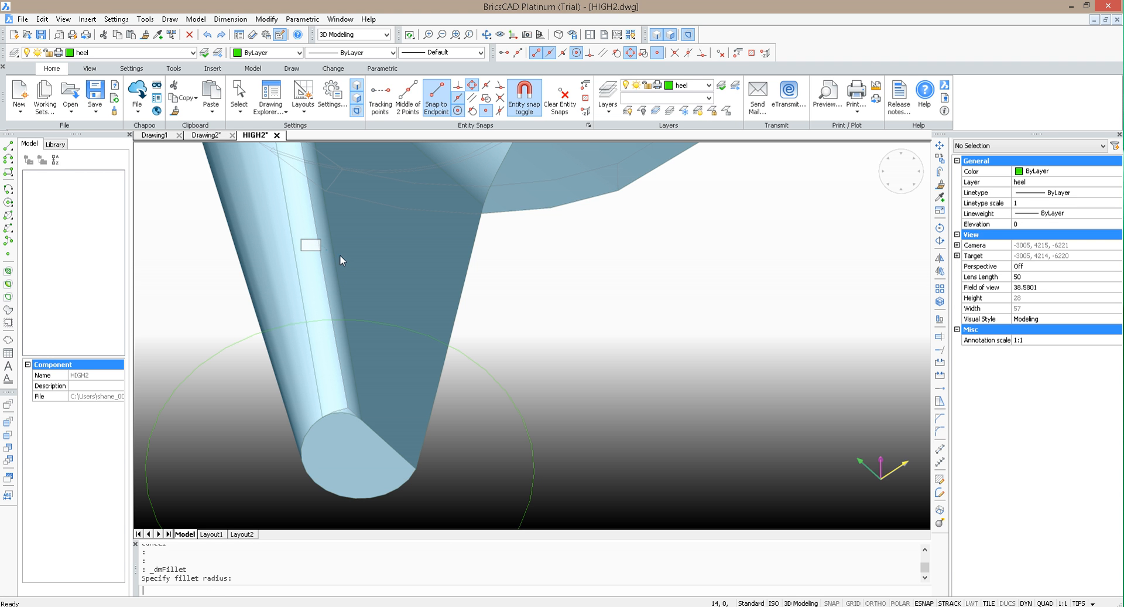
# Step: Clear the empty selection and save the drawing
pyautogui.click(535, 325)
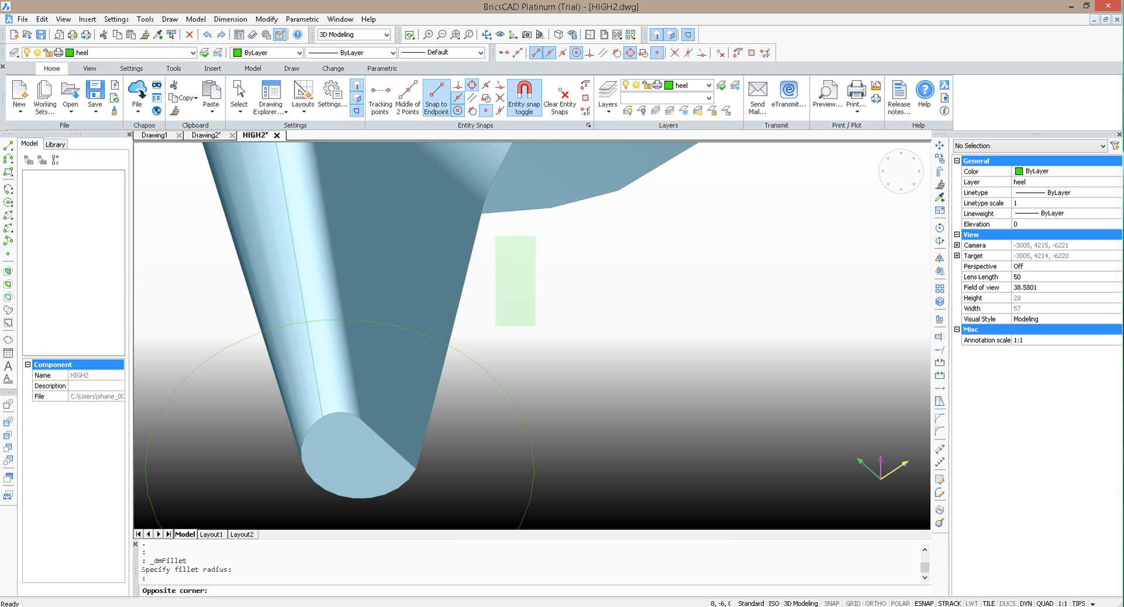
pyautogui.click(586, 286)
pyautogui.press('Escape')
pyautogui.click(41, 35)
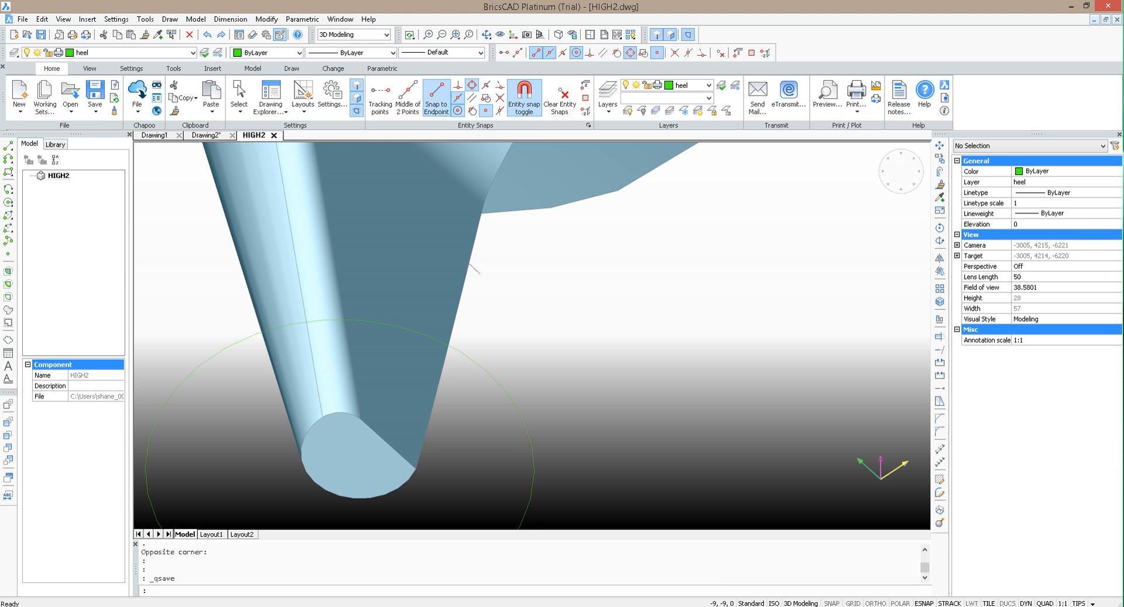
# Step: Try to fillet the remaining long edge between the heel's flat front face and its rounded side
pyautogui.click(479, 265)
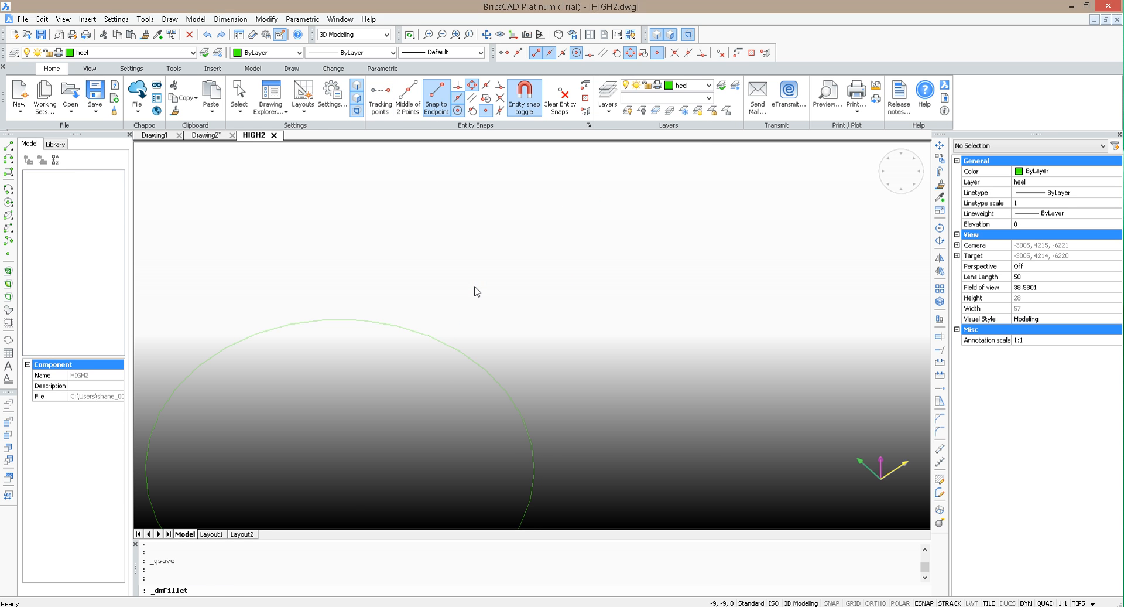
pyautogui.press('Return')
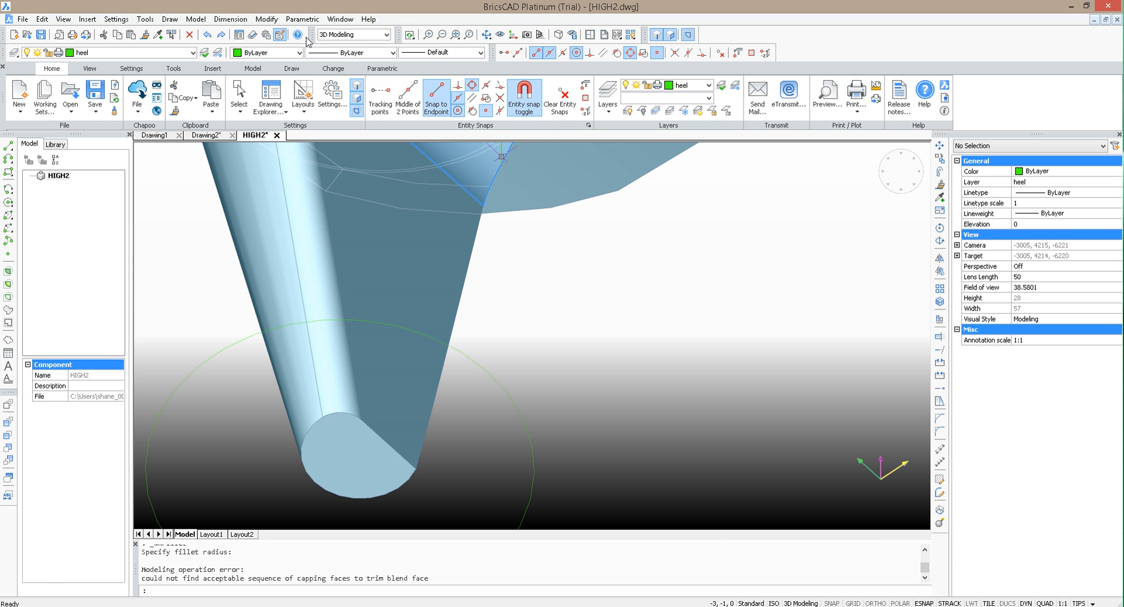
pyautogui.moveTo(514, 168); pyautogui.dragTo(795, 345)
pyautogui.scroll(-3, 793, 349)
pyautogui.press('Escape')
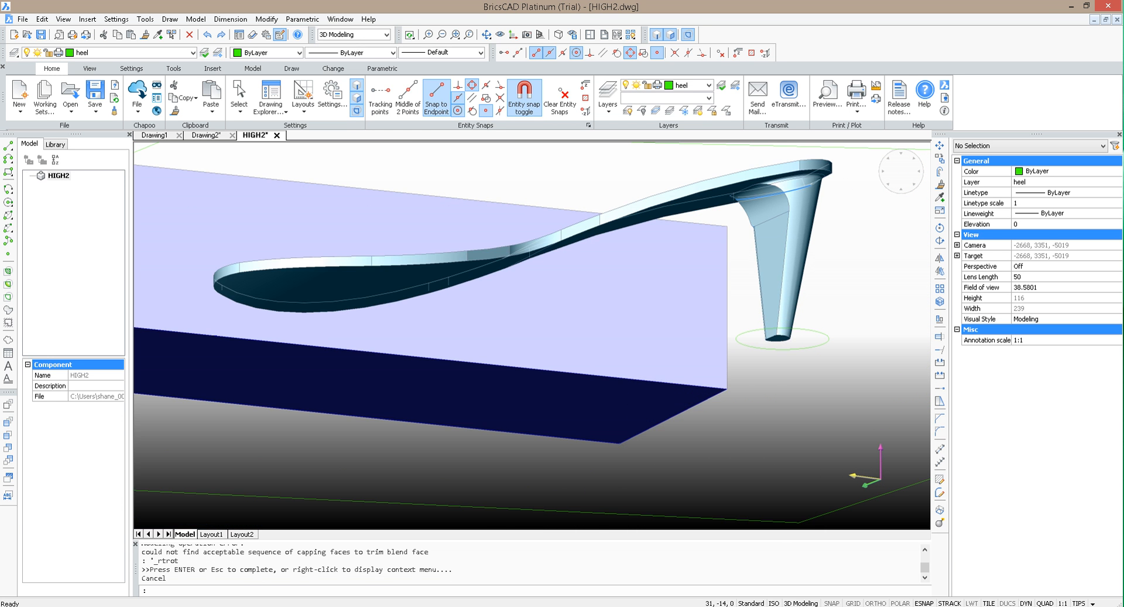
pyautogui.moveTo(788, 234)
pyautogui.scroll(1, 787, 236)
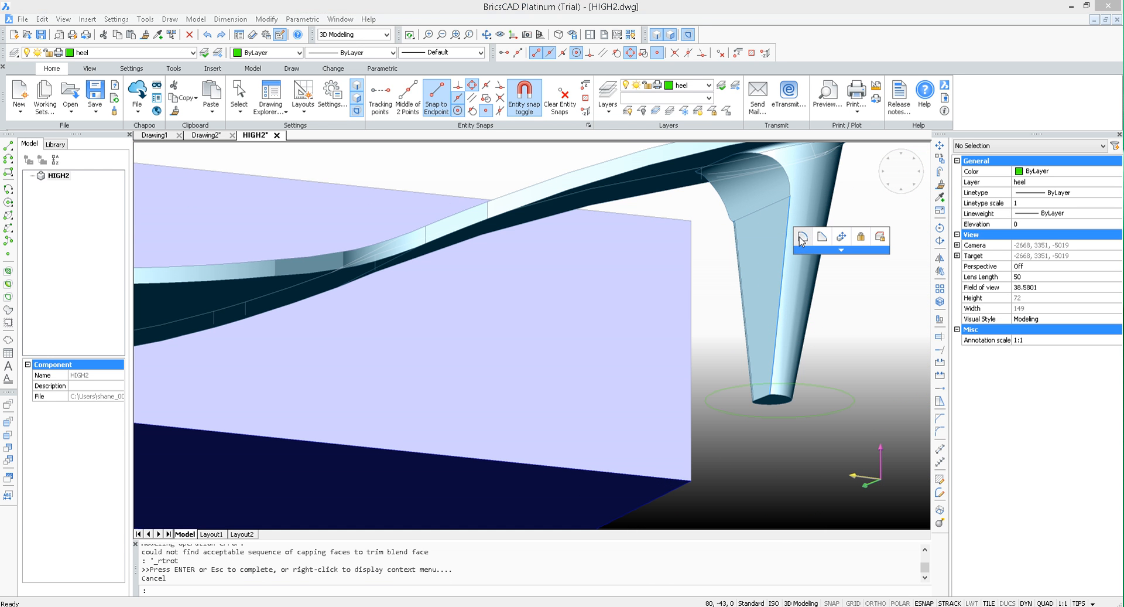
pyautogui.click(799, 236)
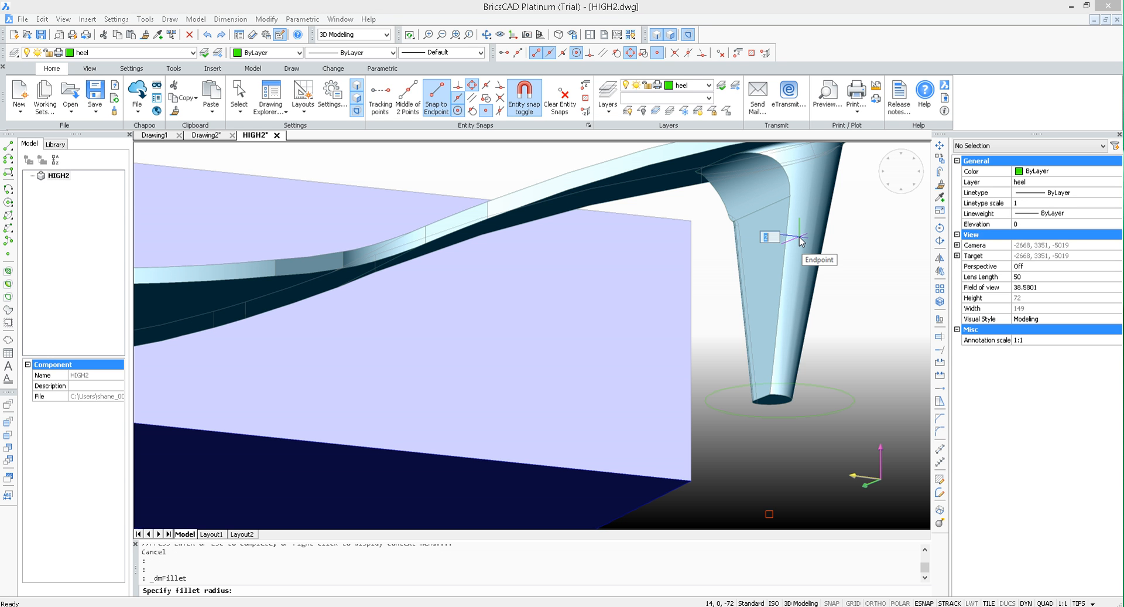
pyautogui.click(799, 236)
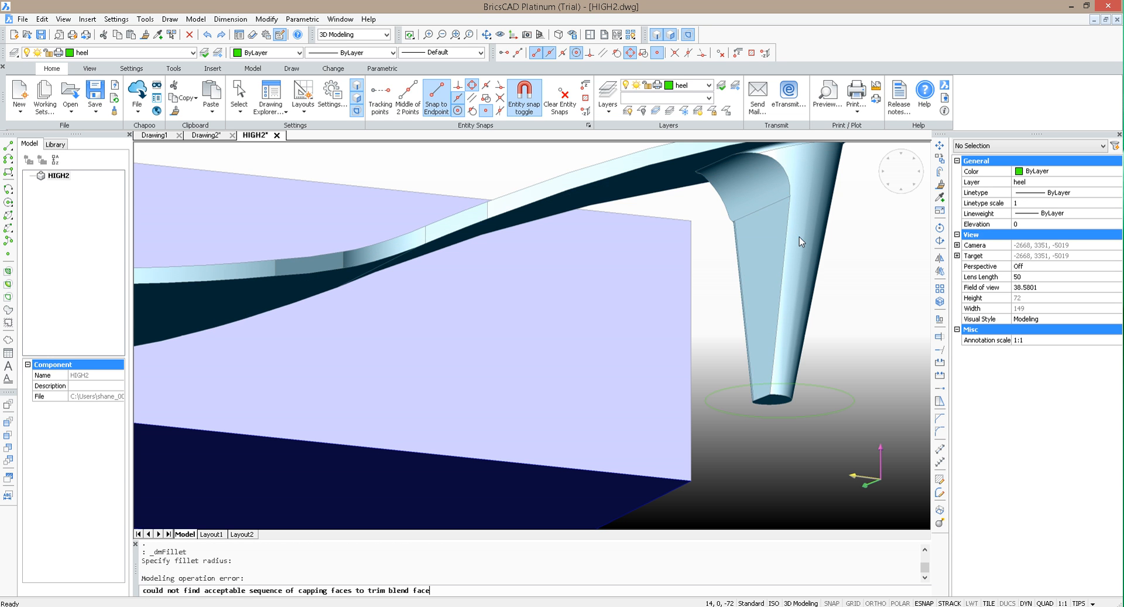
# Step: Freeze layer 0 to hide the shoe solid, and thaw the Base layer with the sole outline
pyautogui.click(487, 34)
pyautogui.moveTo(489, 241); pyautogui.dragTo(574, 319)
pyautogui.scroll(-5, 533, 244)
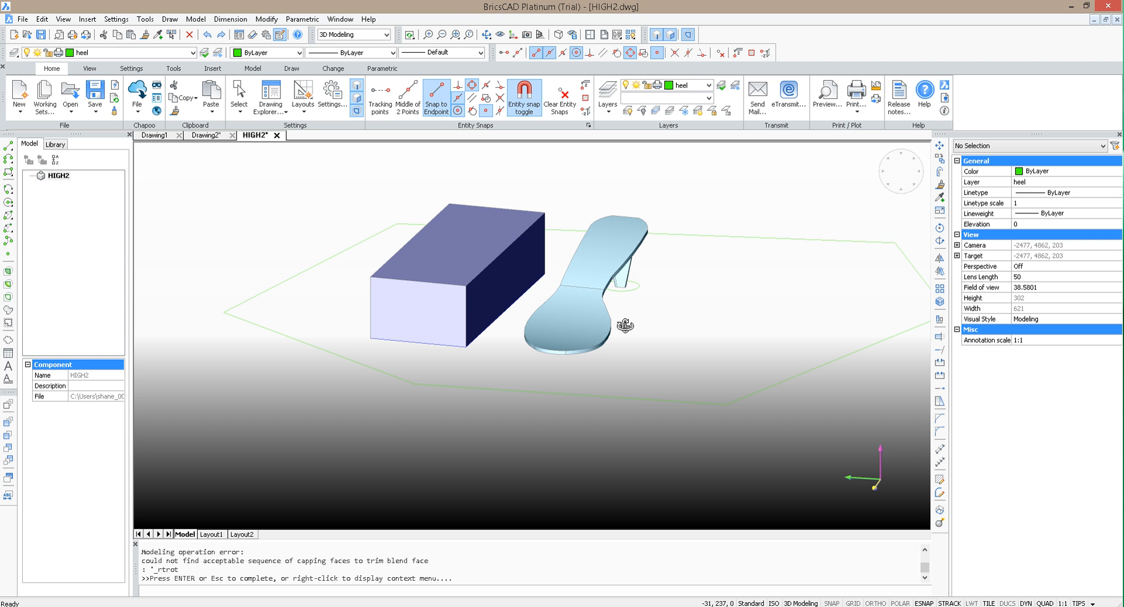
pyautogui.press('Escape')
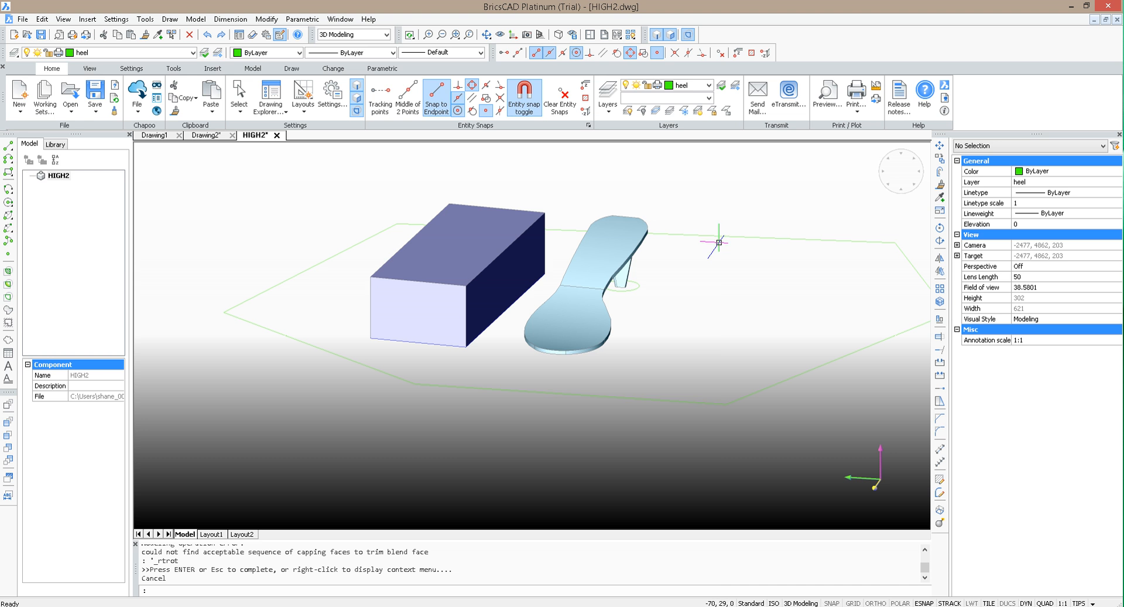
pyautogui.click(151, 54)
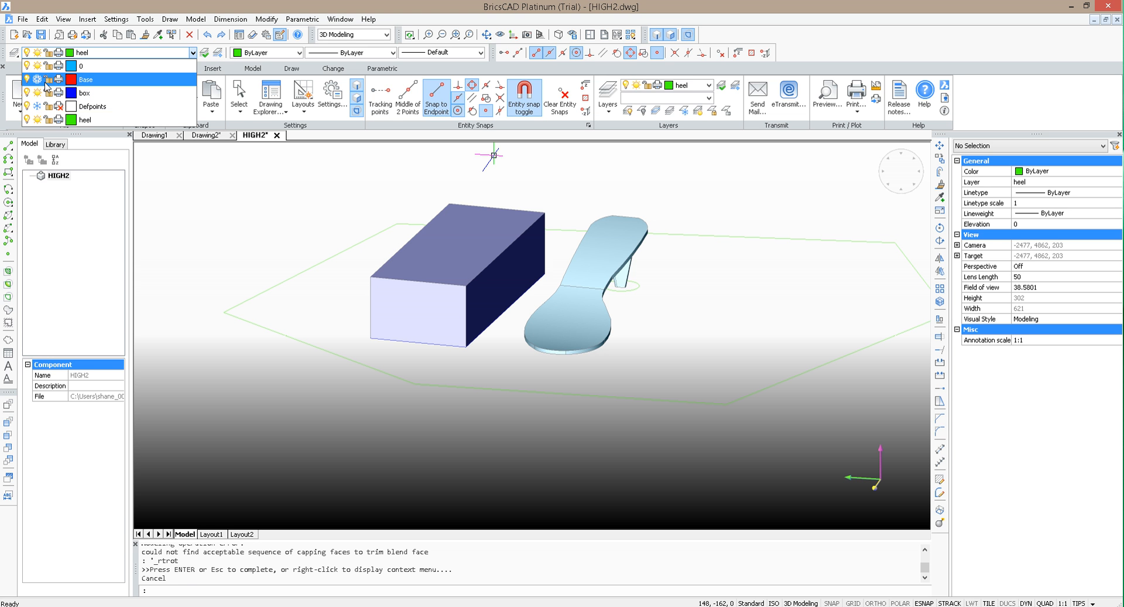
pyautogui.click(101, 124)
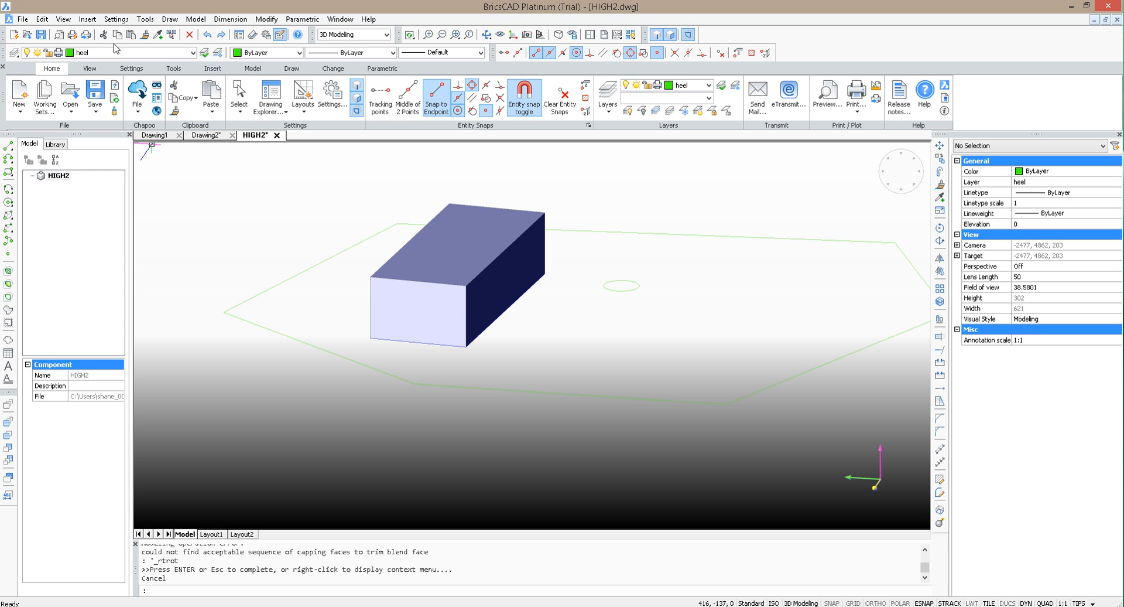
pyautogui.click(192, 53)
pyautogui.click(215, 248)
# Step: Align the UCS to the bottom face of the blue box using the Face option, and accept it
pyautogui.click(486, 35)
pyautogui.moveTo(622, 197); pyautogui.dragTo(636, 142)
pyautogui.press('Escape')
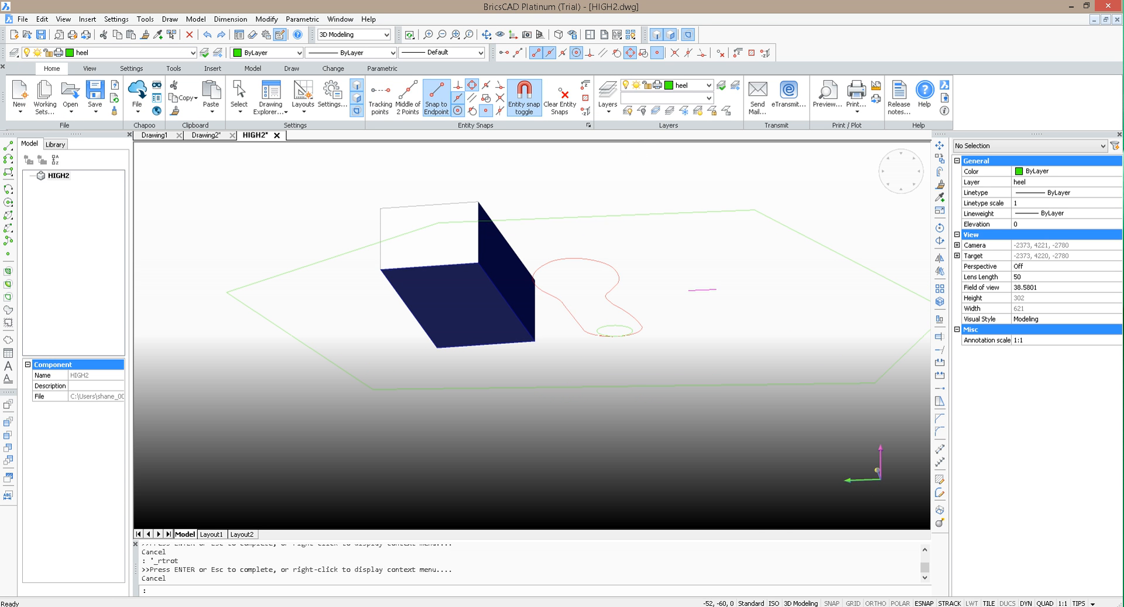
pyautogui.write('ucs')
pyautogui.press('Return')
pyautogui.write('f')
pyautogui.press('Return')
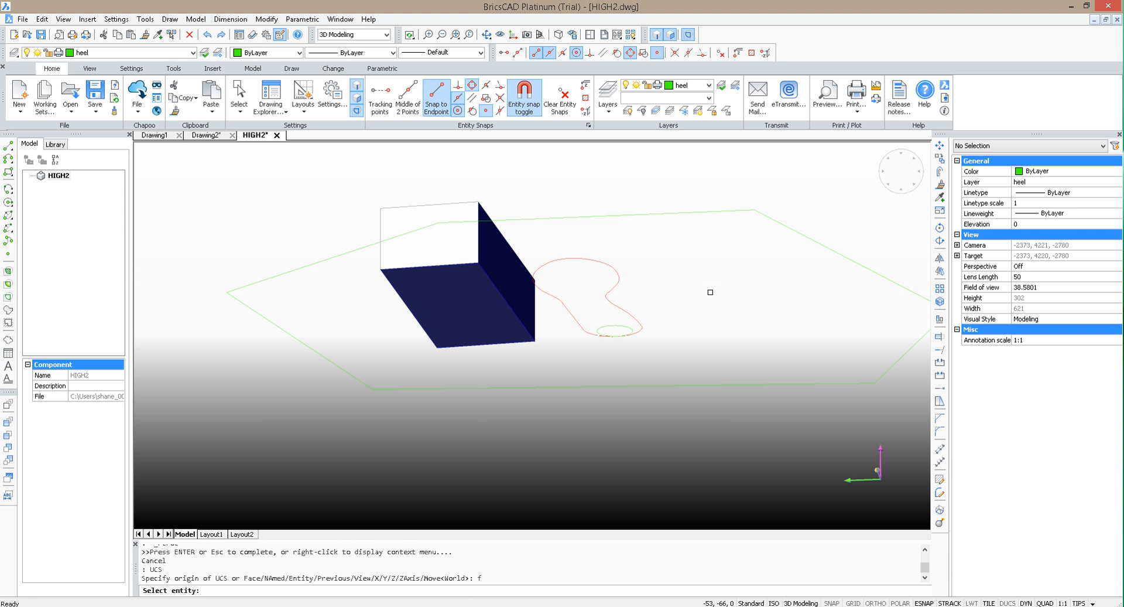
pyautogui.click(486, 310)
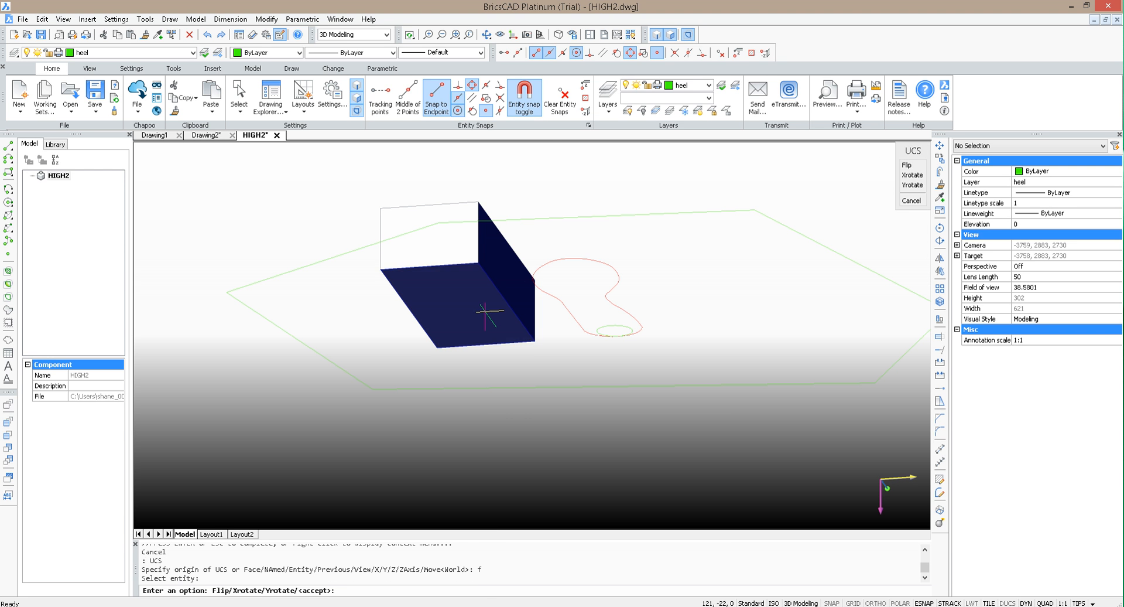
pyautogui.press('Return')
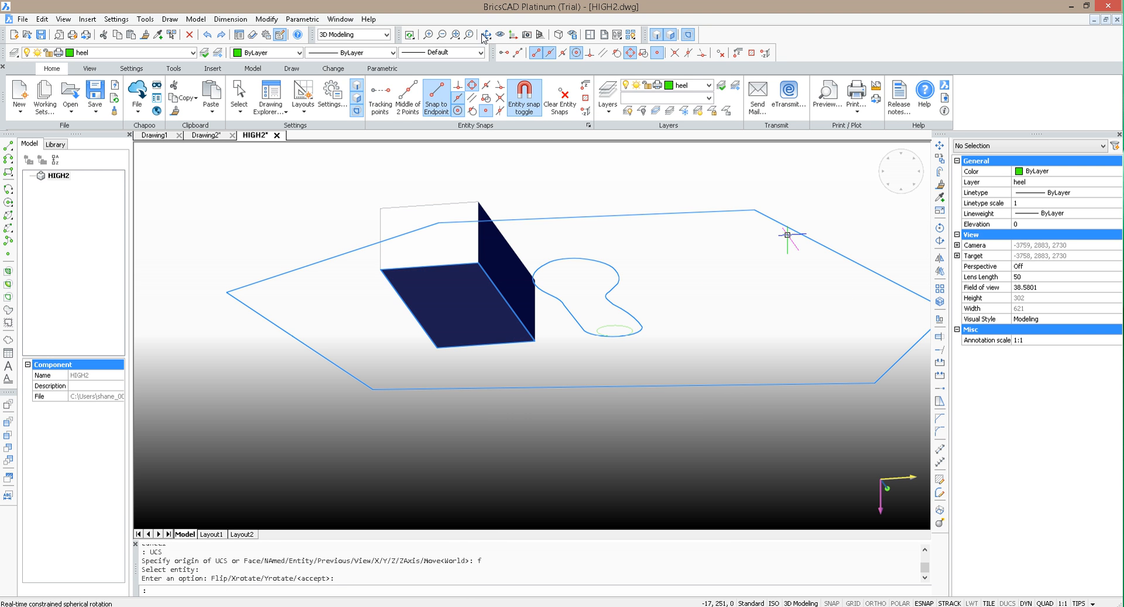
# Step: Delete the large green polyline surrounding the box and the sole outline
pyautogui.click(484, 37)
pyautogui.moveTo(580, 180); pyautogui.dragTo(556, 217)
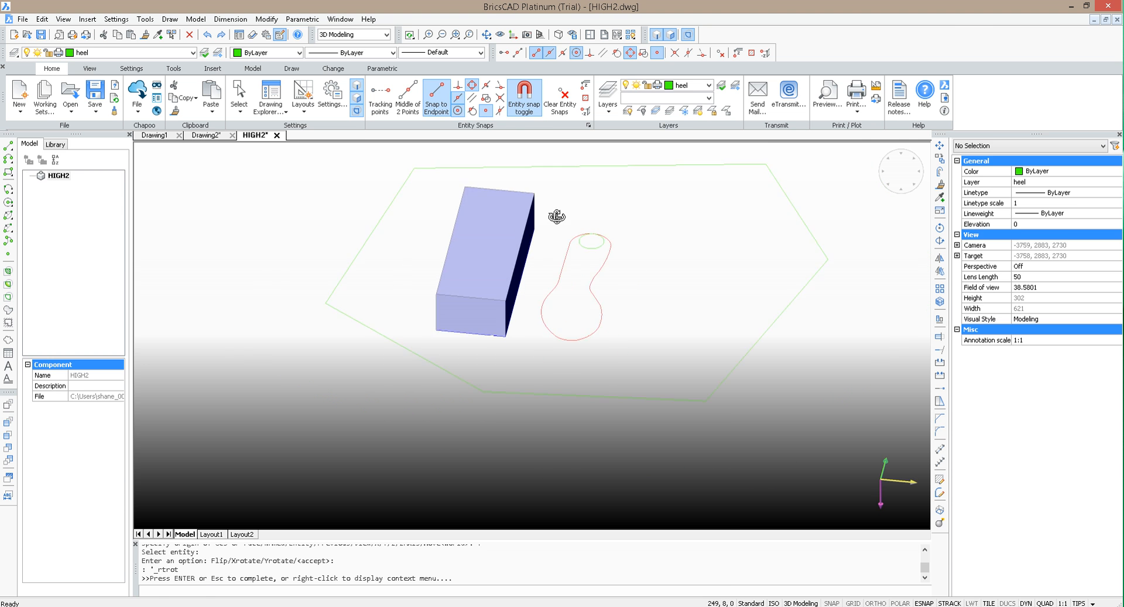
pyautogui.scroll(-2, 548, 207)
pyautogui.press('Escape')
pyautogui.click(716, 338)
pyautogui.click(647, 271)
pyautogui.press('Delete')
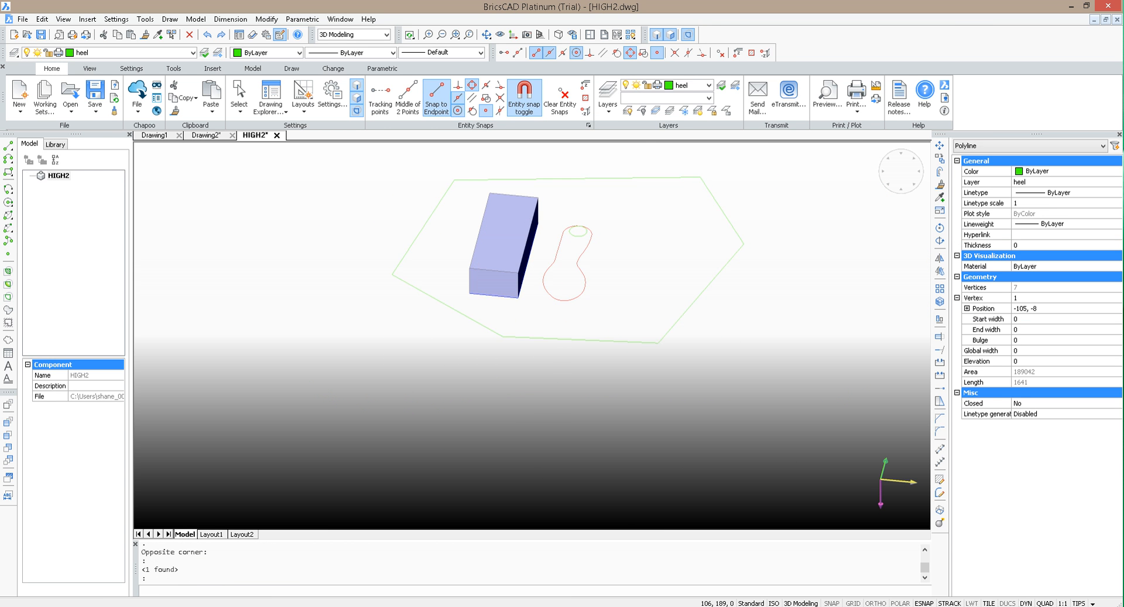
pyautogui.scroll(2, 615, 225)
pyautogui.scroll(-2, 686, 269)
pyautogui.scroll(1, 634, 324)
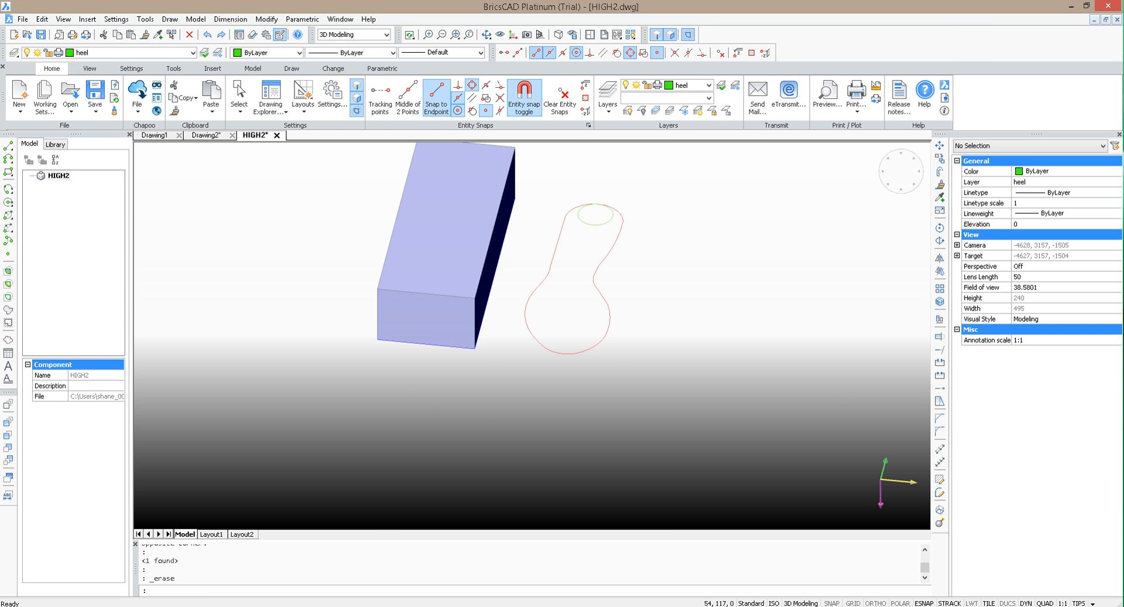
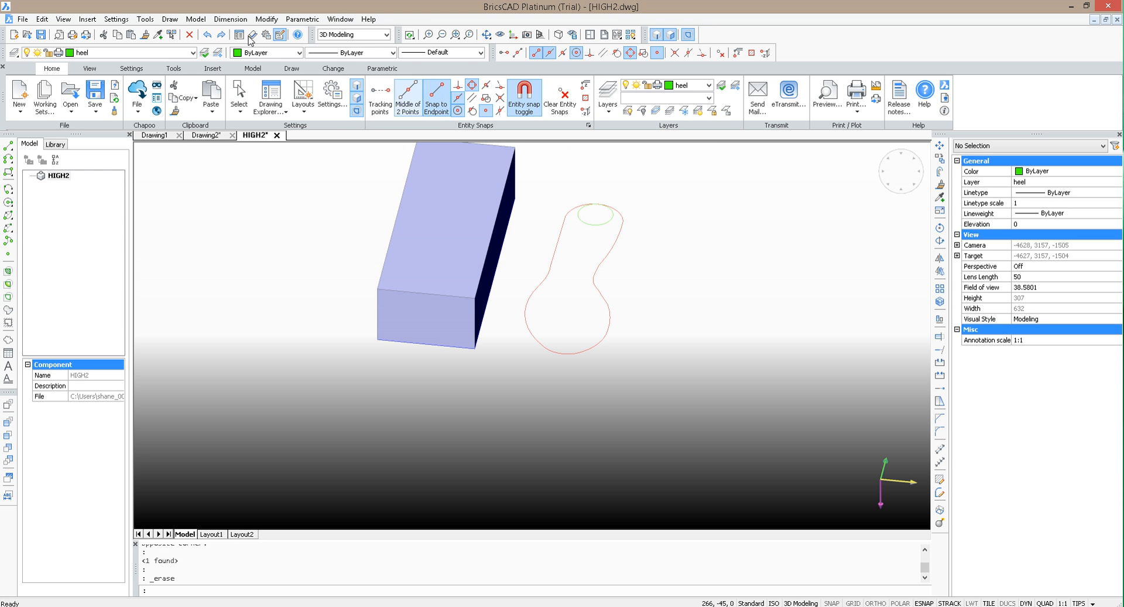
# Step: Turn entity snaps off and draw a rectangle about 204 units in perimeter across the wide front part of the sole outline
pyautogui.click(487, 36)
pyautogui.moveTo(650, 295); pyautogui.dragTo(557, 311)
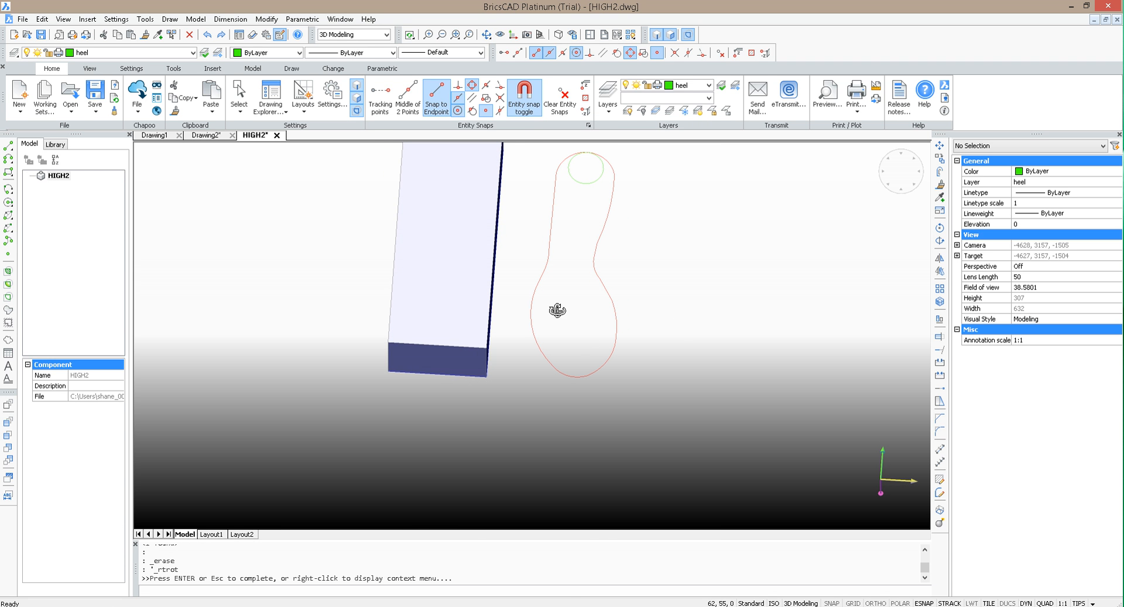
pyautogui.press('Escape')
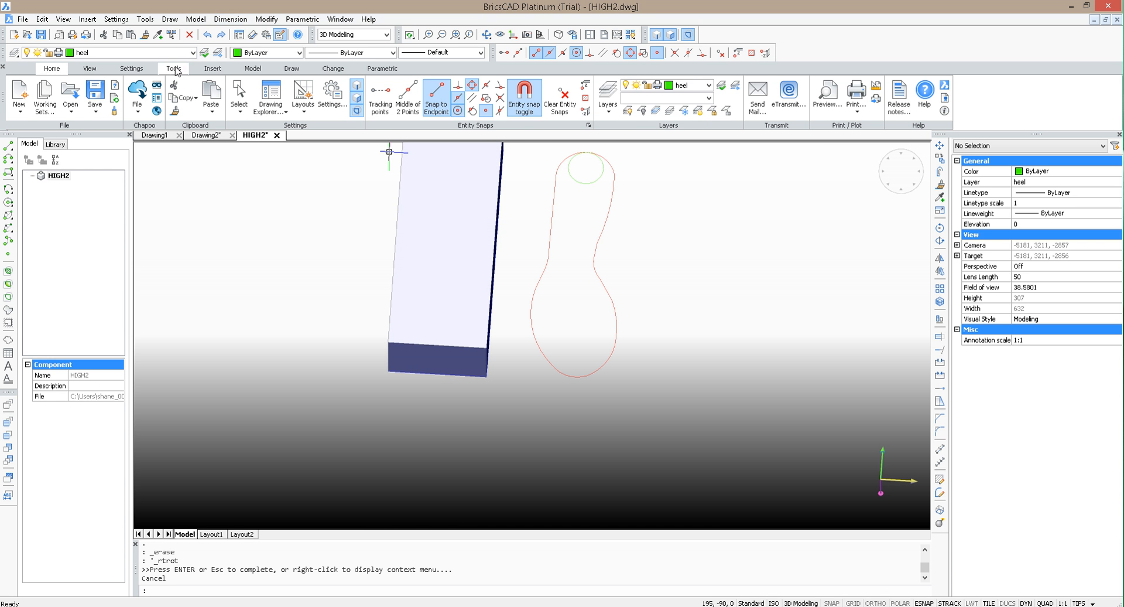
pyautogui.click(292, 69)
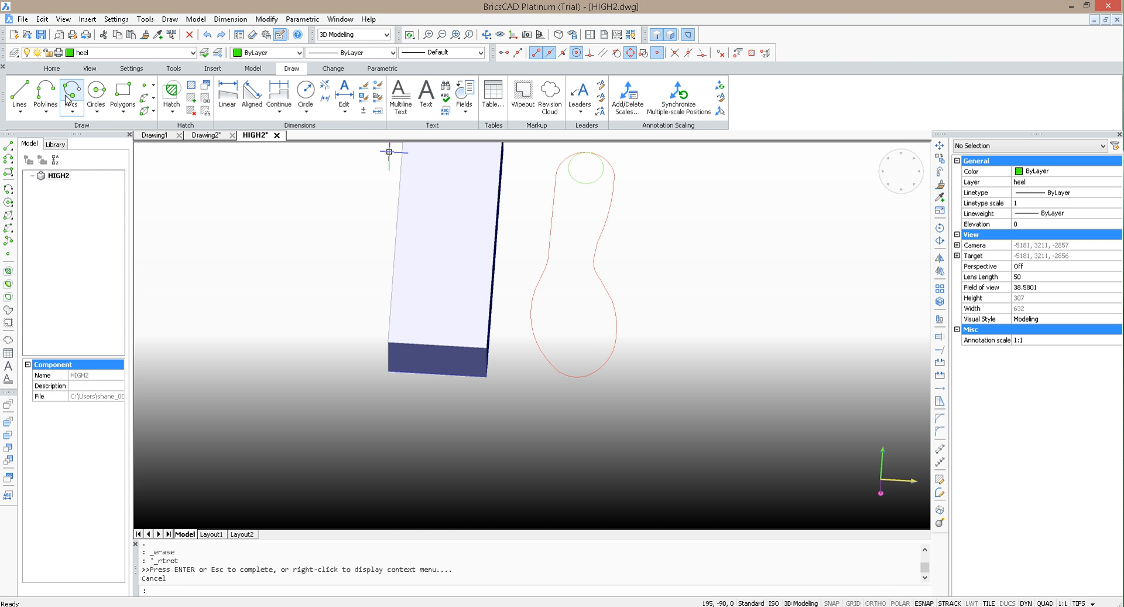
pyautogui.click(122, 94)
pyautogui.scroll(3, 557, 334)
pyautogui.scroll(-3, 518, 370)
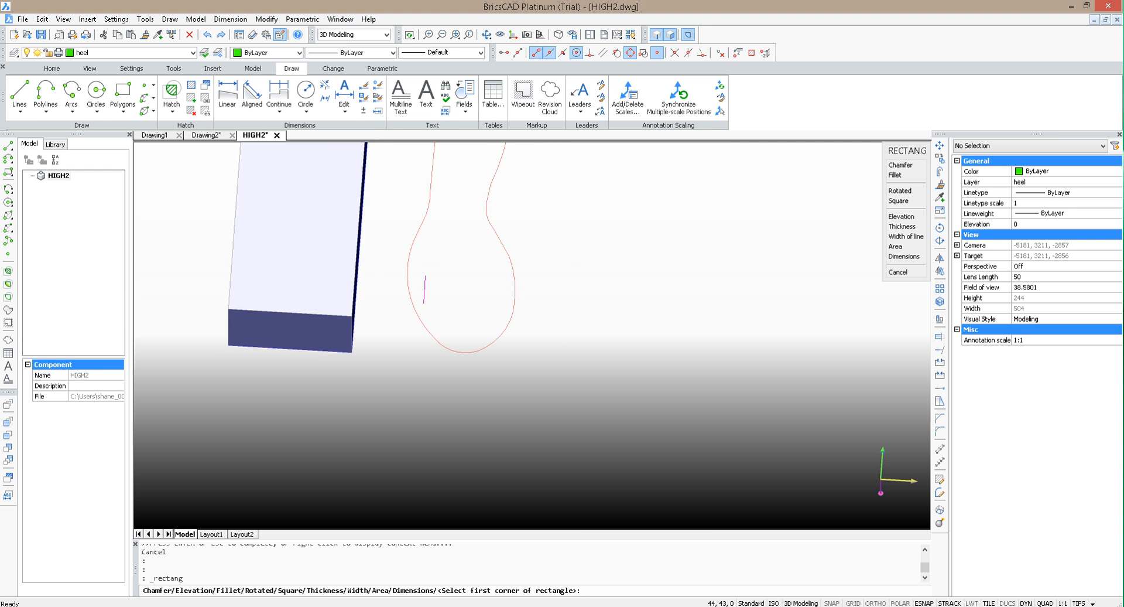
pyautogui.scroll(2, 420, 292)
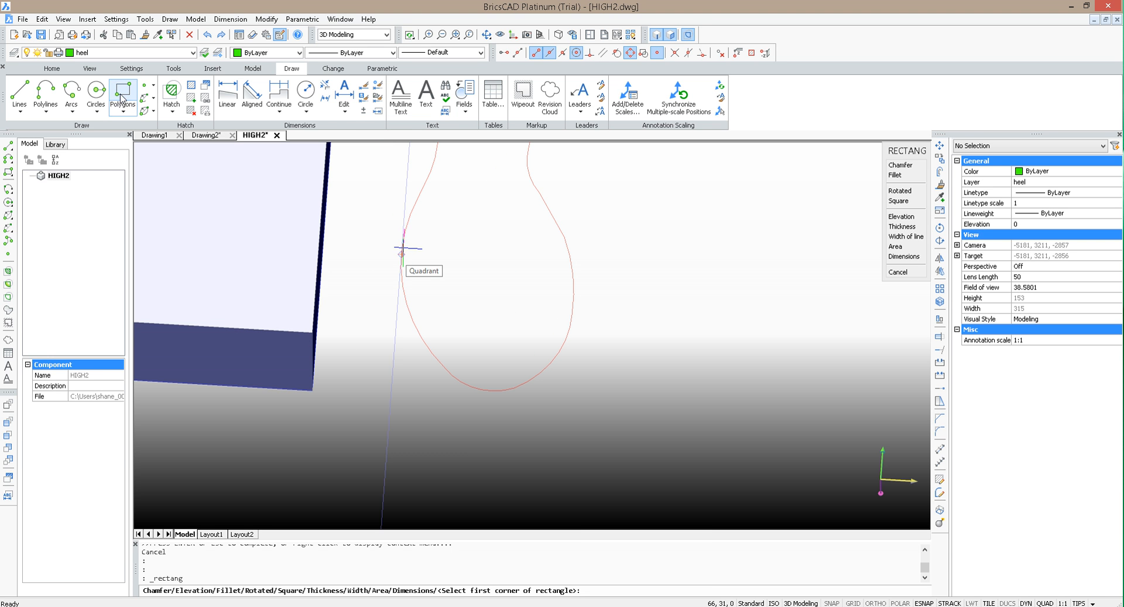
pyautogui.press('F3')
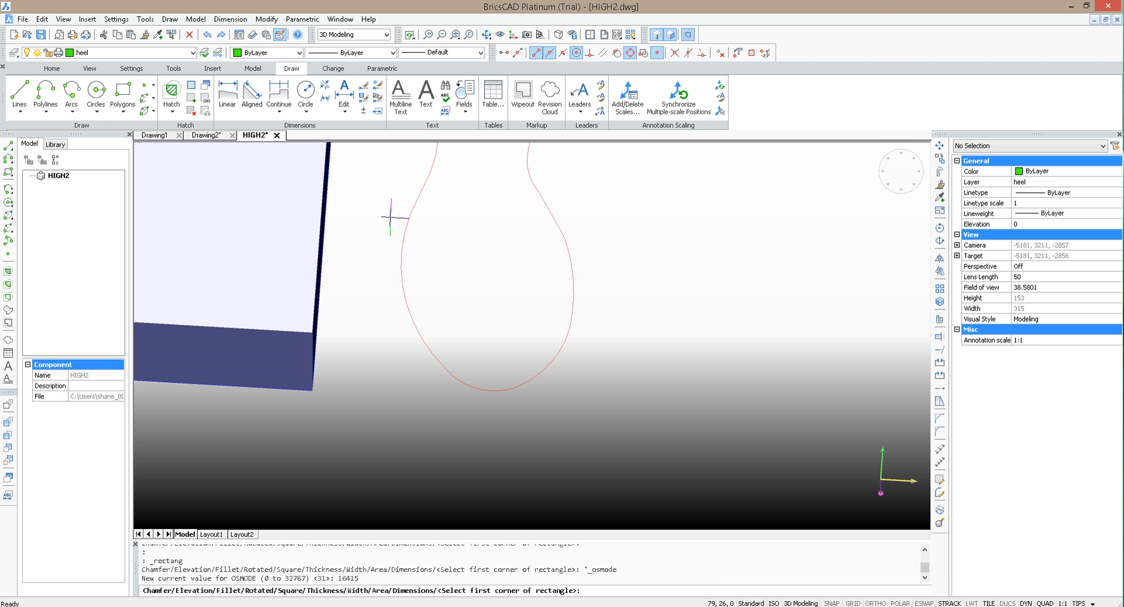
pyautogui.click(392, 234)
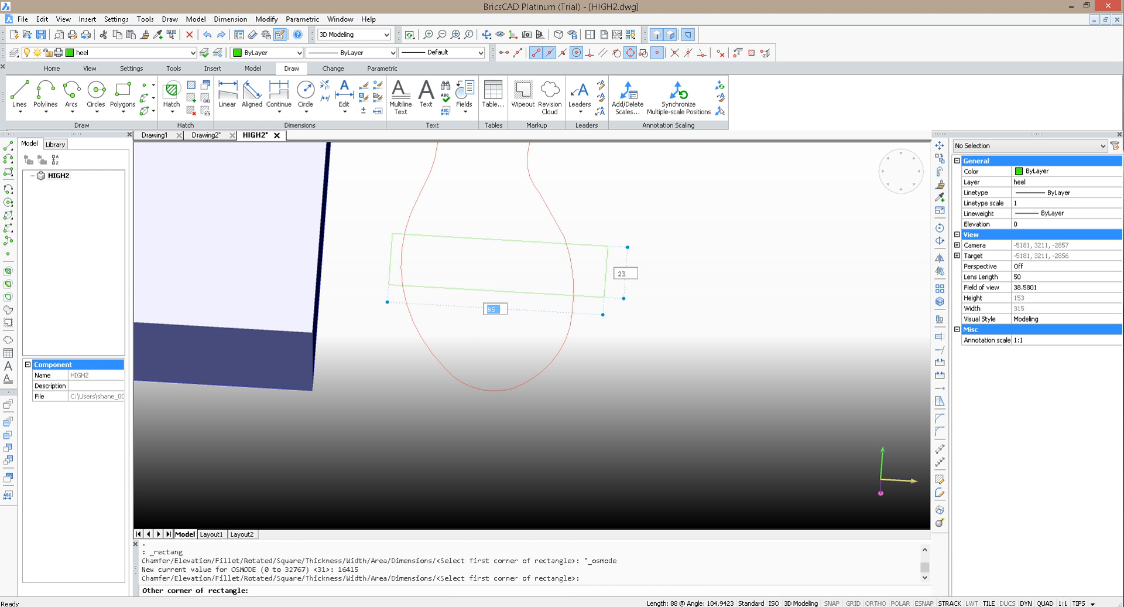
pyautogui.click(609, 309)
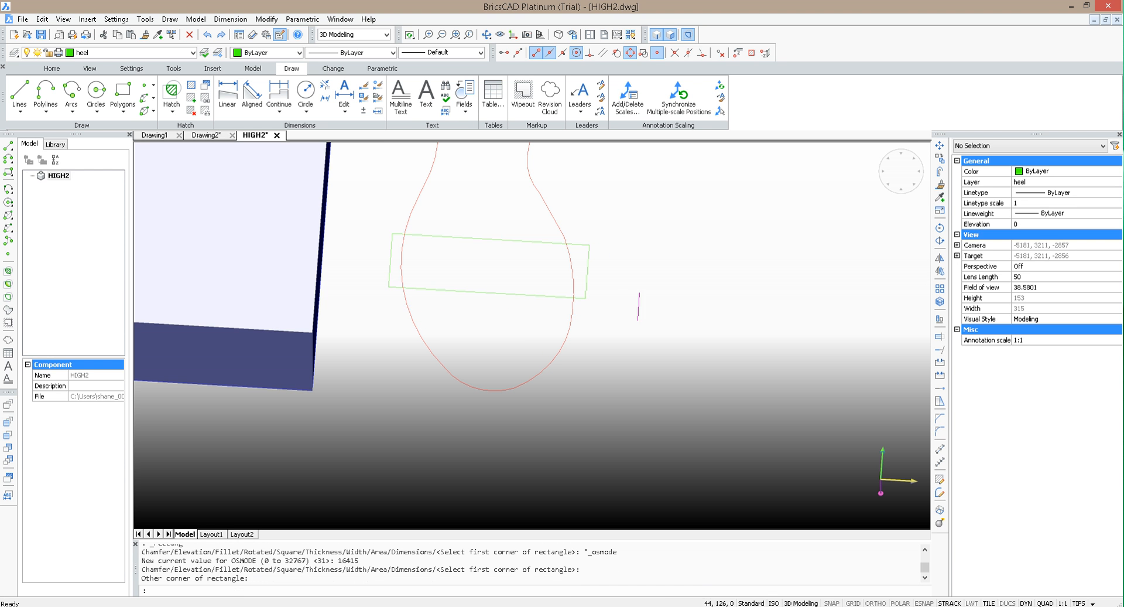
# Step: Stretch the rectangle's right side inward so that it meets the sole outline
pyautogui.scroll(-3, 662, 291)
pyautogui.scroll(3, 660, 256)
pyautogui.scroll(2, 706, 338)
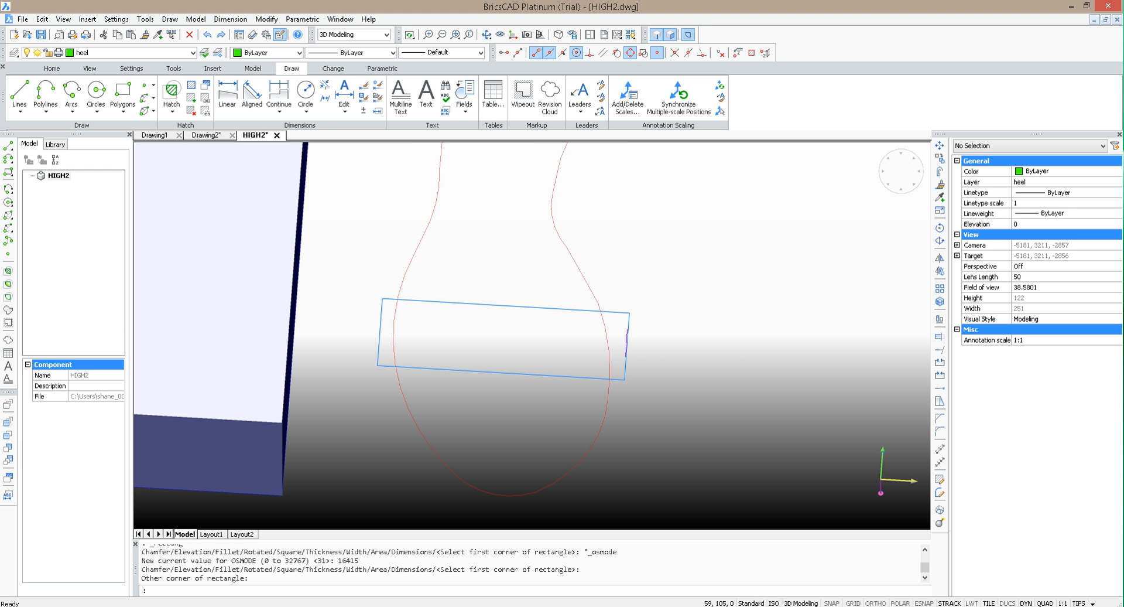
pyautogui.click(628, 346)
pyautogui.click(627, 346)
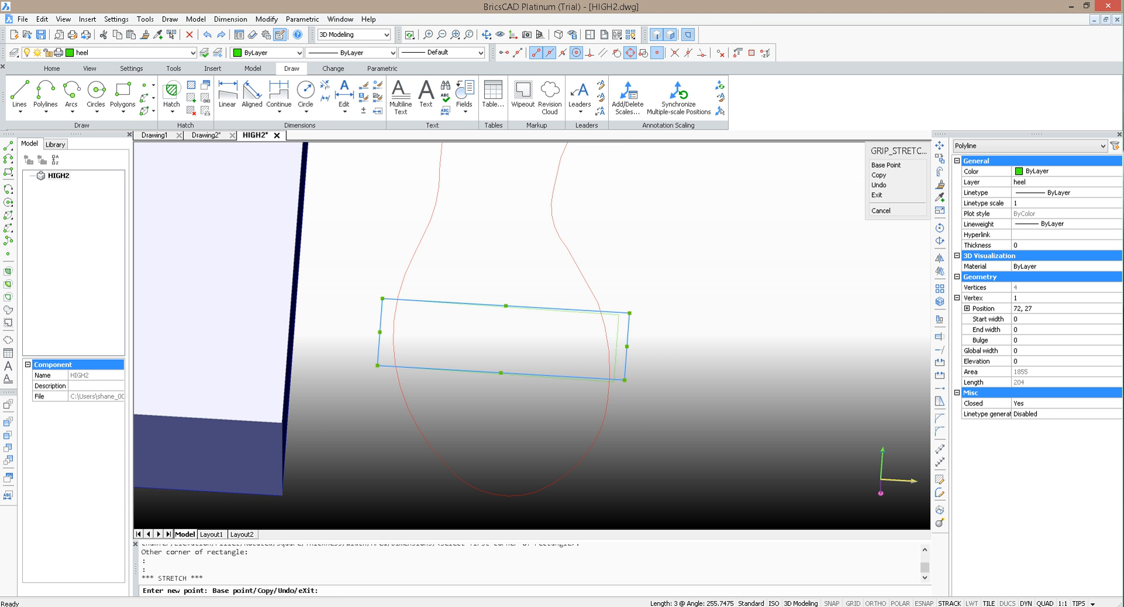
pyautogui.click(609, 349)
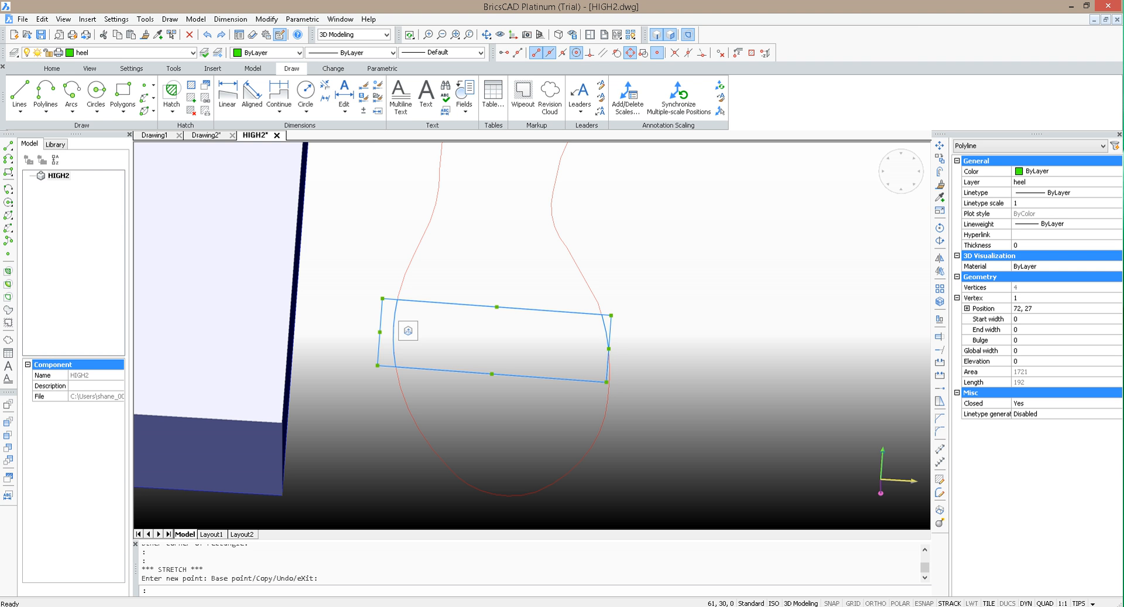
# Step: Stretch the rectangle's left side inward in two adjustments until its midpoint lies on the sole outline
pyautogui.click(380, 332)
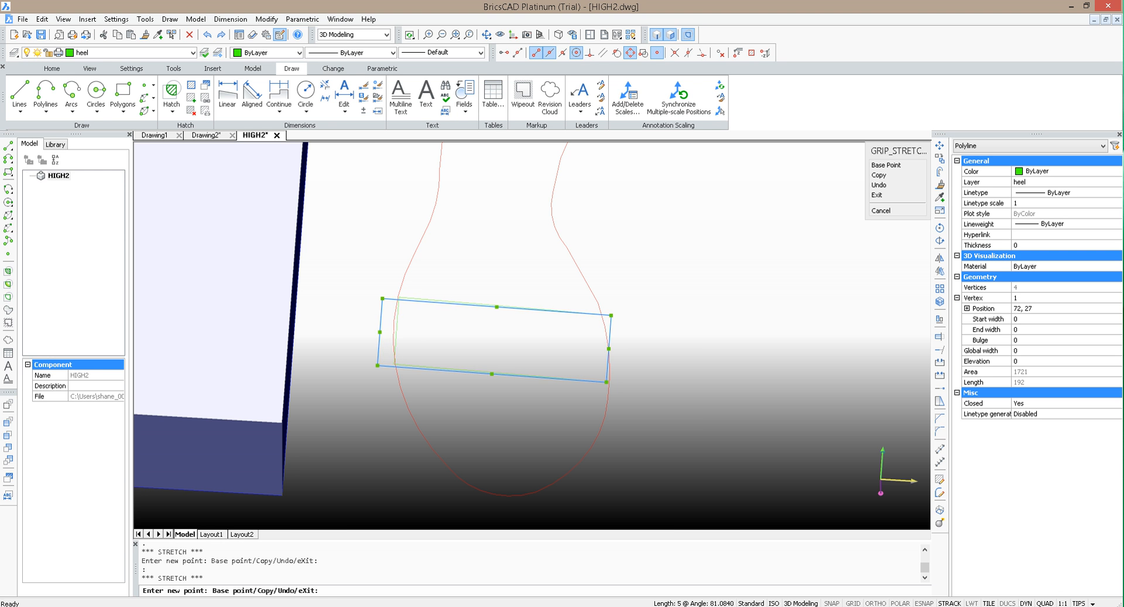
pyautogui.click(392, 332)
pyautogui.scroll(4, 399, 336)
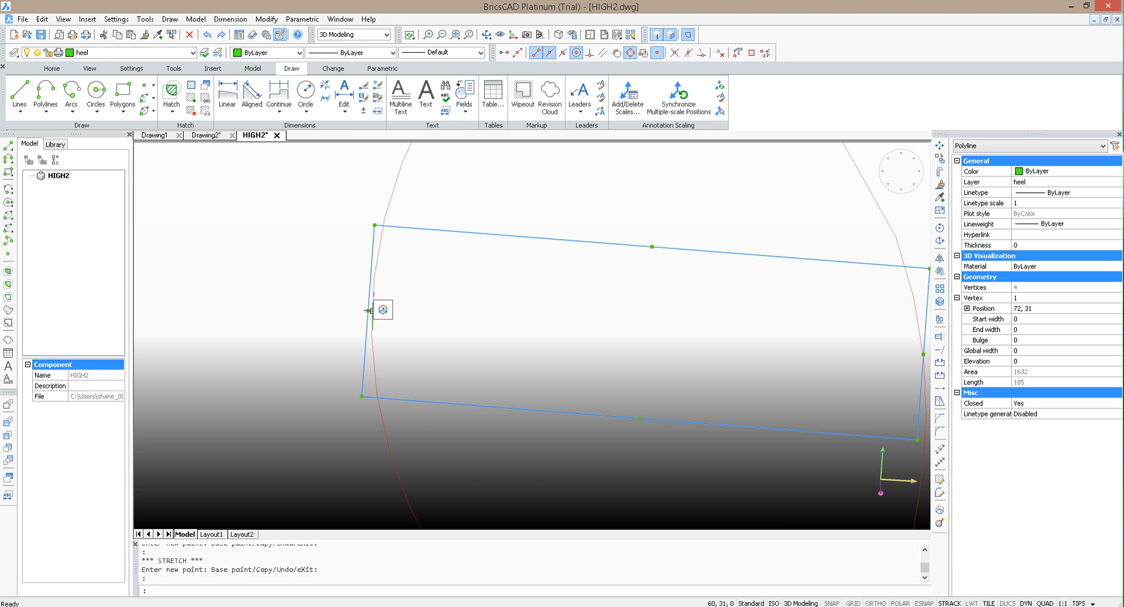
pyautogui.click(367, 310)
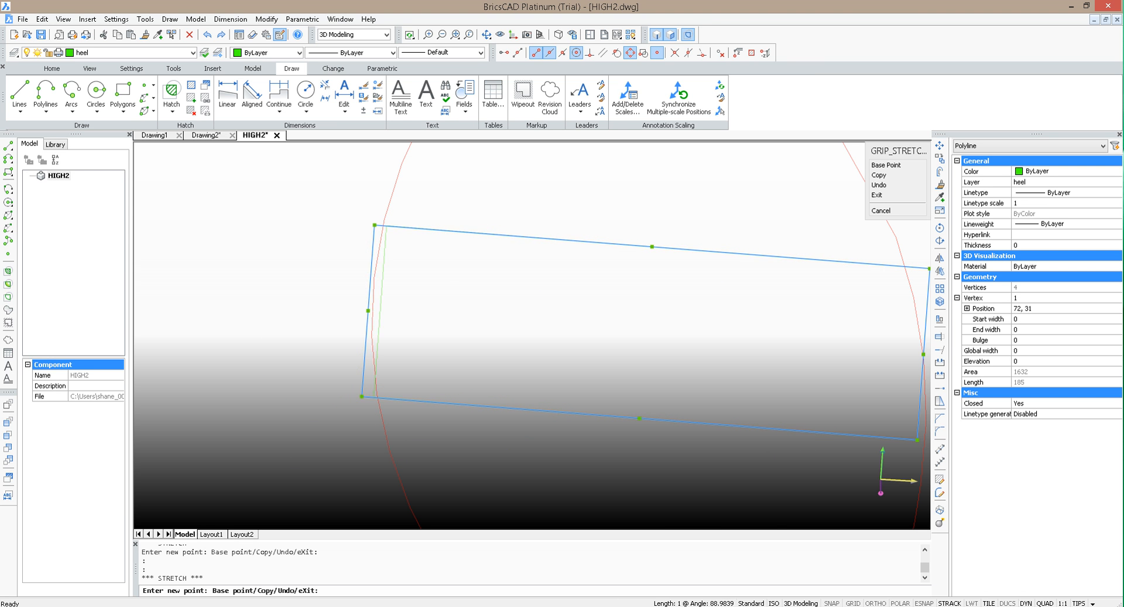
pyautogui.click(370, 308)
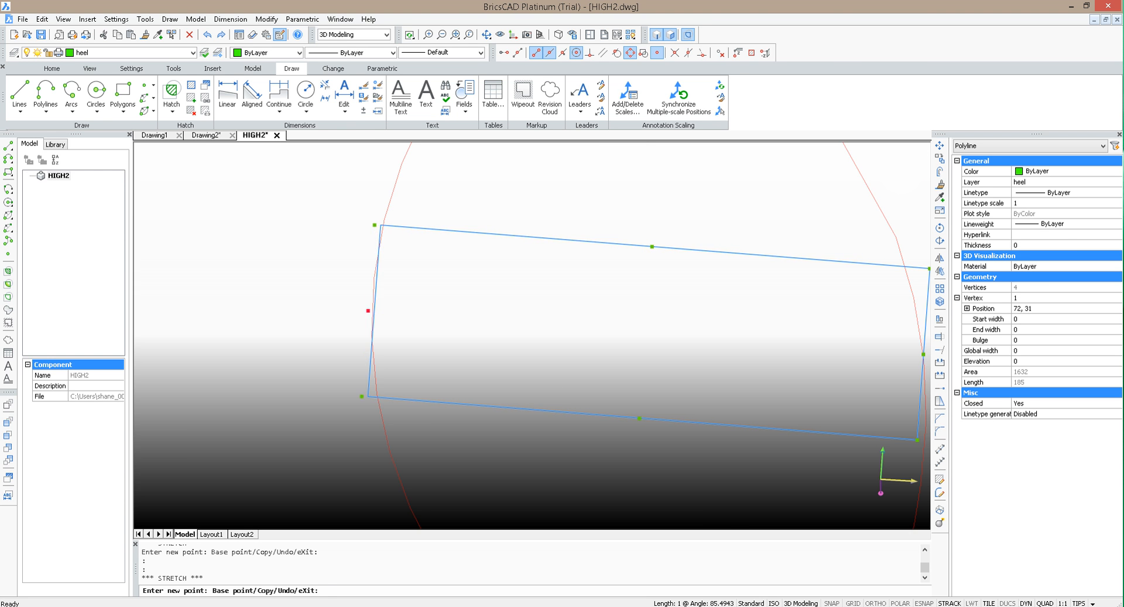
pyautogui.scroll(-3, 271, 293)
pyautogui.scroll(2, 550, 284)
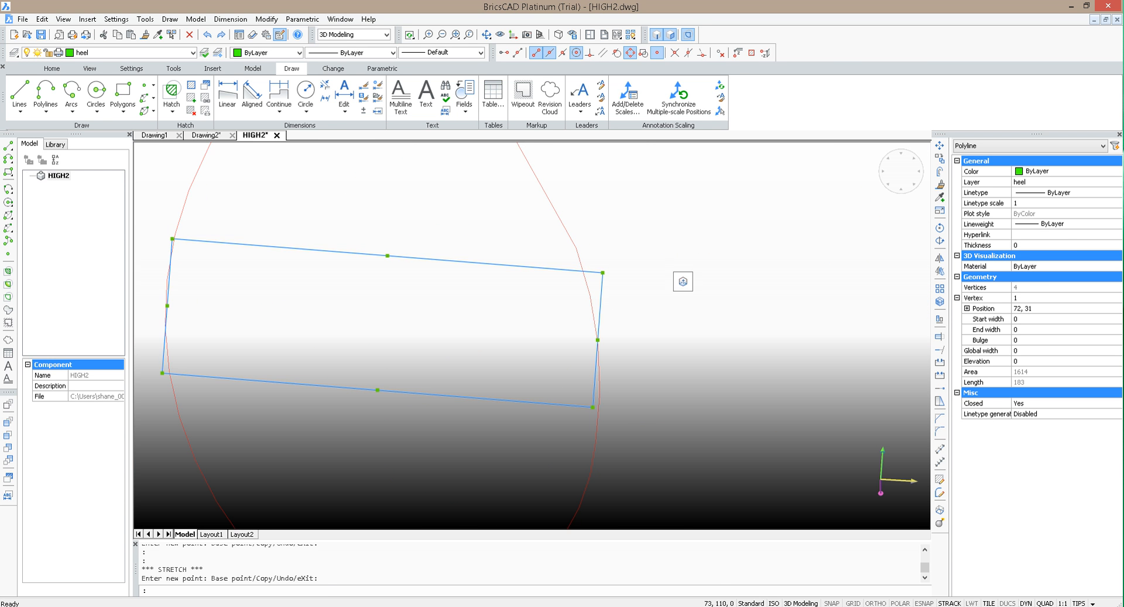
pyautogui.press('Escape')
pyautogui.scroll(-2, 691, 247)
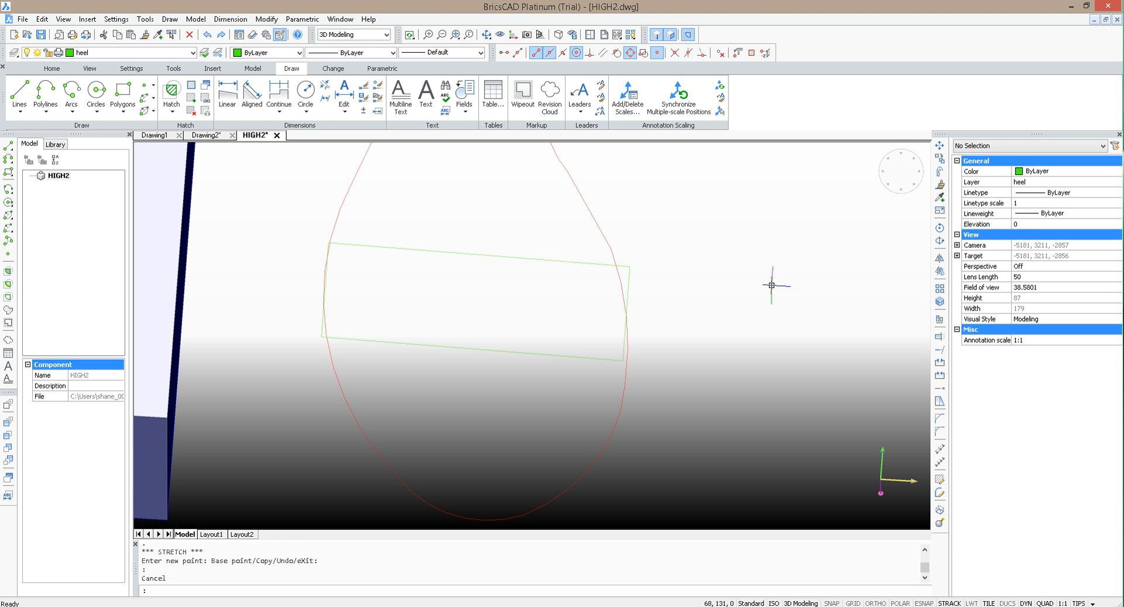
pyautogui.press('Escape')
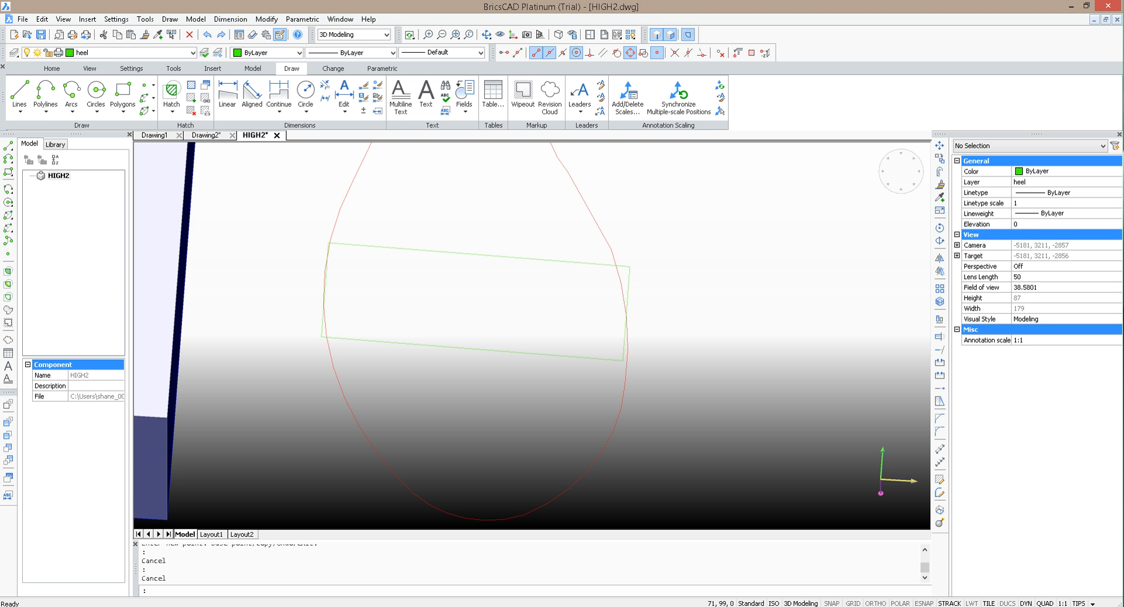
# Step: Move the rectangle to the Base layer and clear the selection
pyautogui.click(533, 259)
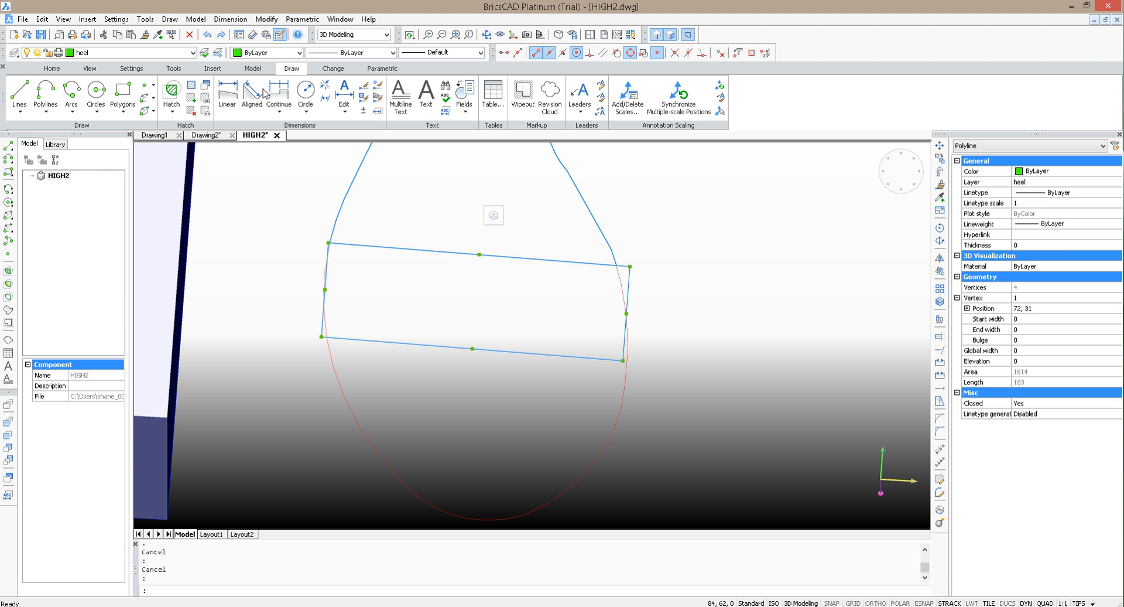
pyautogui.click(136, 54)
pyautogui.click(87, 79)
pyautogui.click(88, 54)
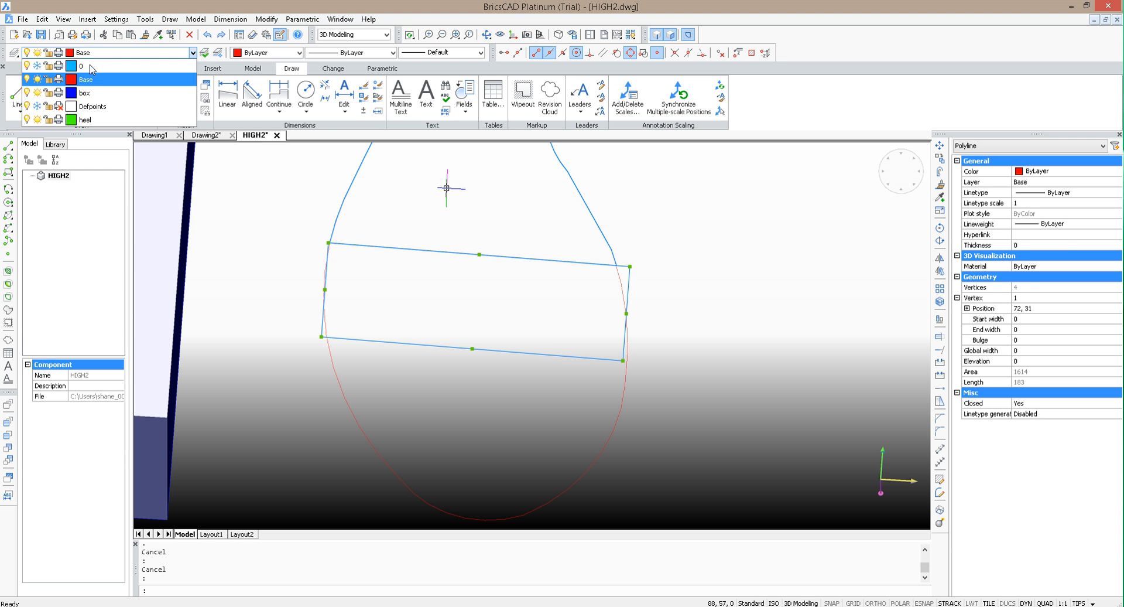
pyautogui.click(85, 120)
pyautogui.press('Escape')
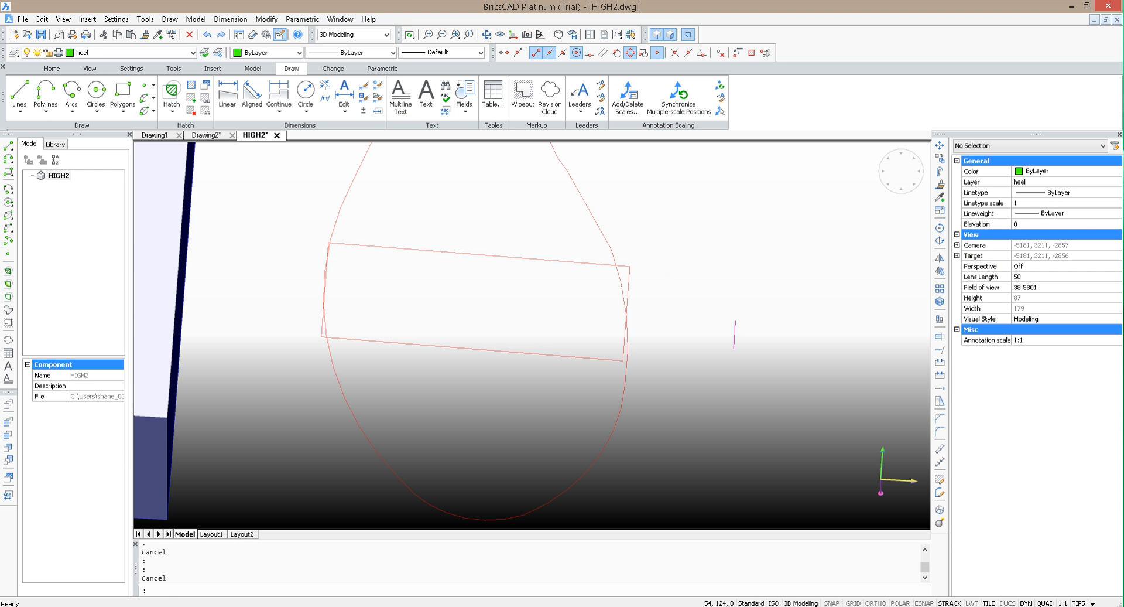
# Step: Try to trim the rectangle's upper edge with the sole outline as cutting entity, and undo the trim
pyautogui.write('trim')
pyautogui.press('Return')
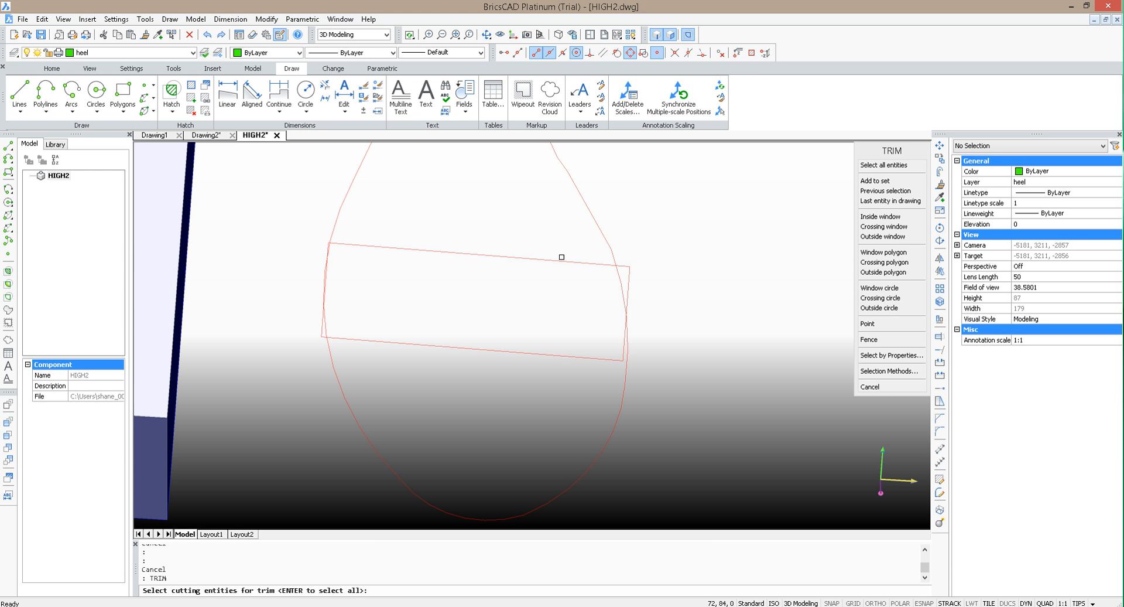
pyautogui.click(603, 239)
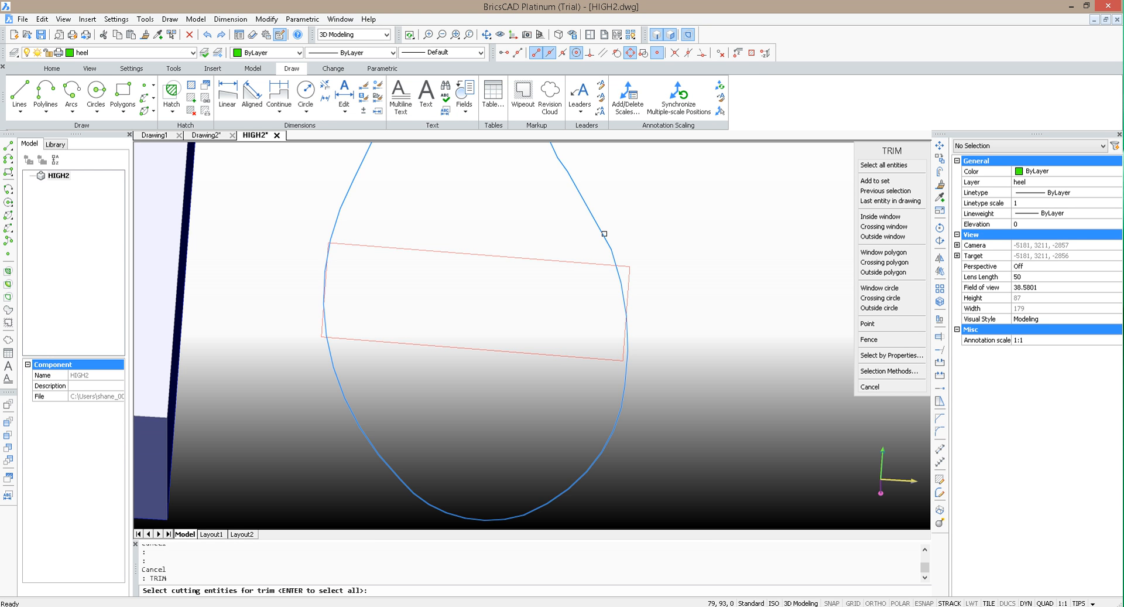
pyautogui.press('Return')
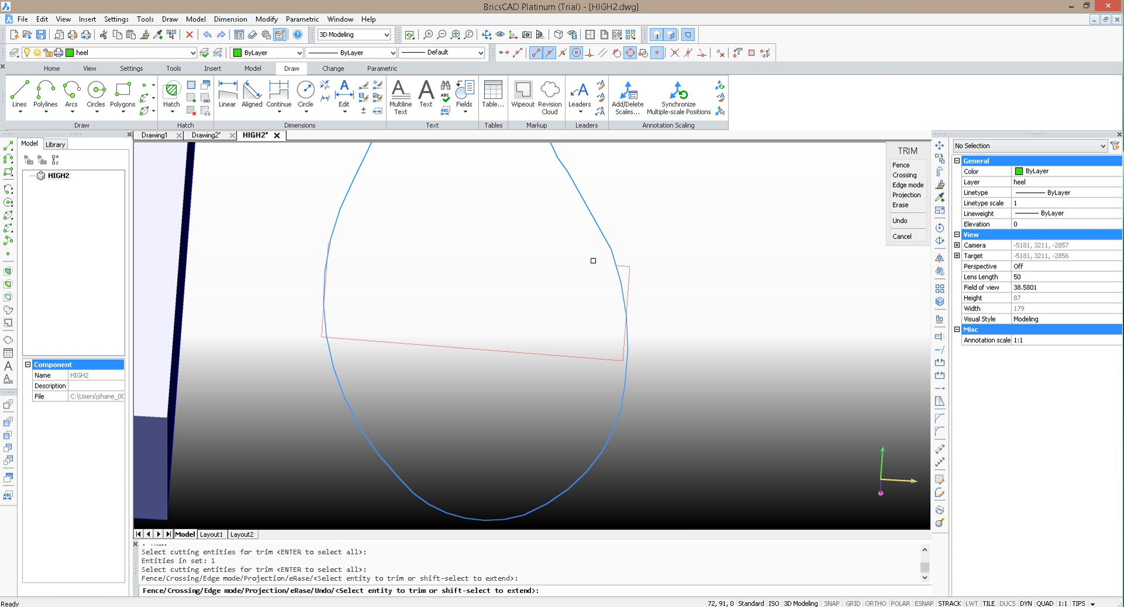
pyautogui.hotkey('ctrl', 'z')
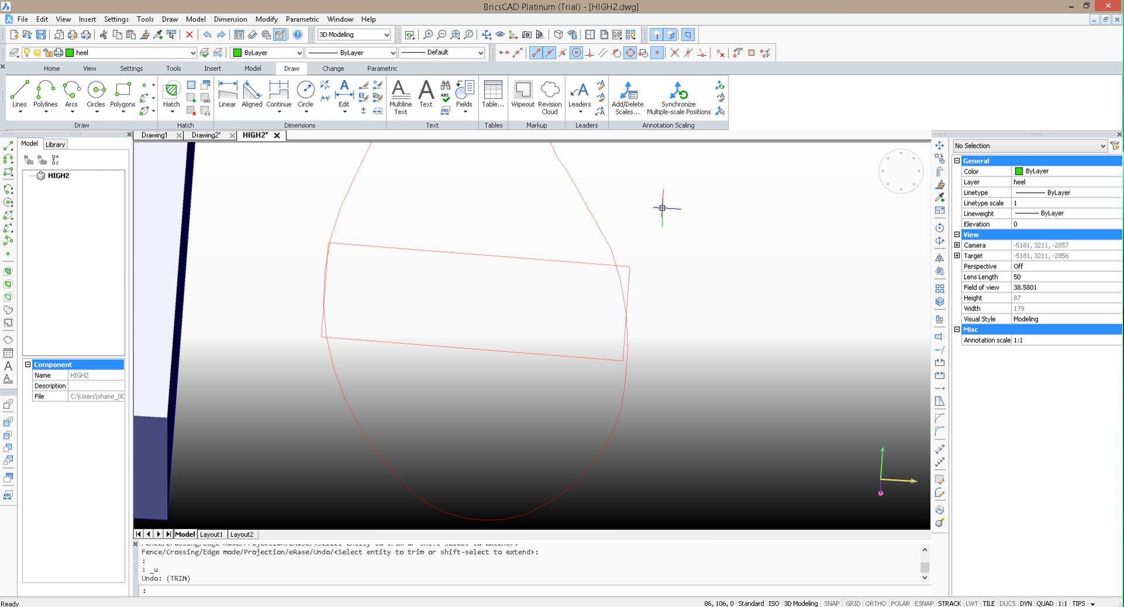
# Step: Trim the rectangle's upper right, upper left and lower left corners where they project beyond the sole outline
pyautogui.press('Return')
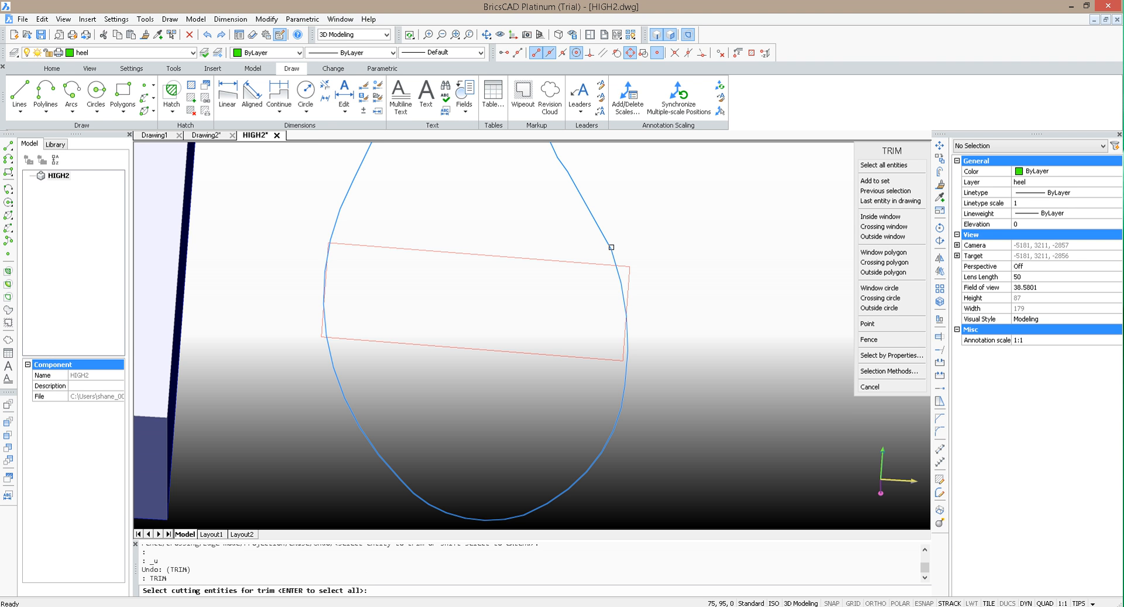
pyautogui.click(611, 247)
pyautogui.press('Return')
pyautogui.click(629, 279)
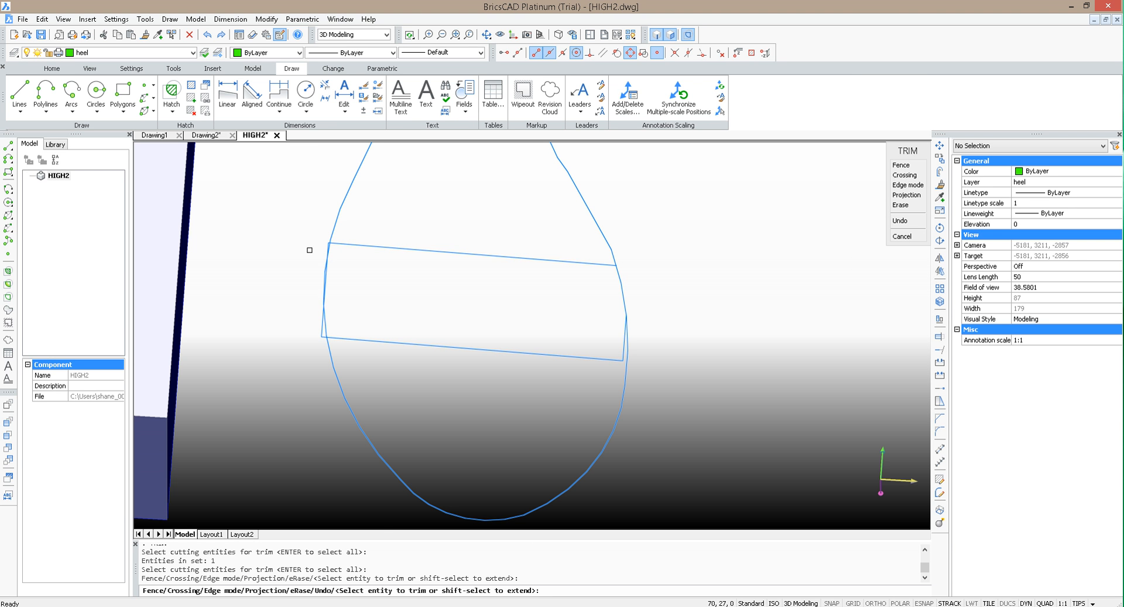
pyautogui.scroll(2, 309, 250)
pyautogui.click(337, 240)
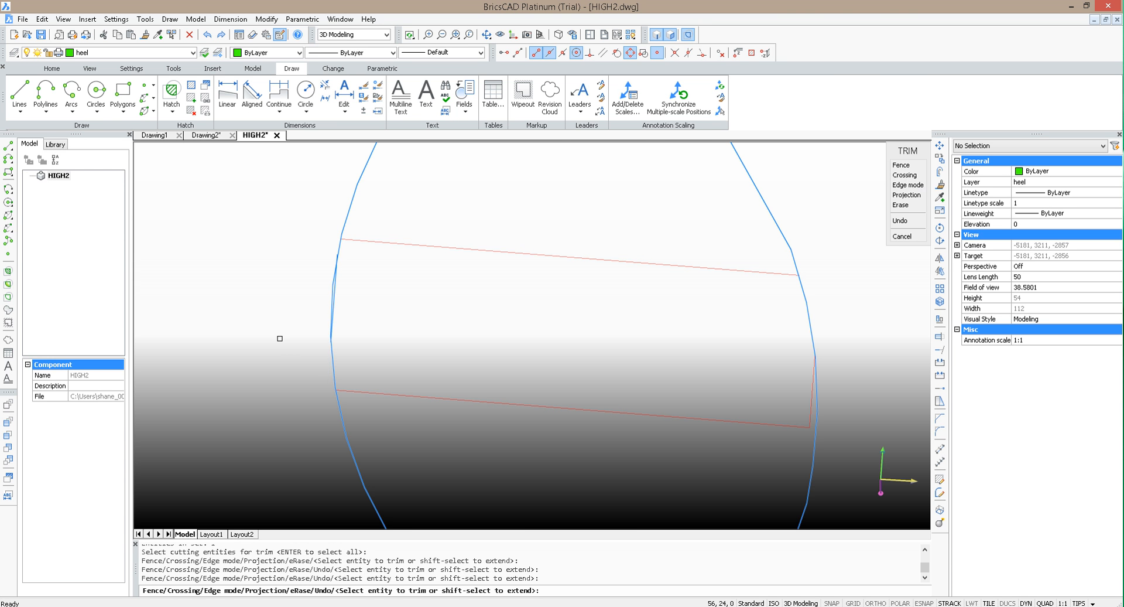
pyautogui.scroll(-2, 281, 331)
pyautogui.press('Escape')
pyautogui.scroll(2, 344, 302)
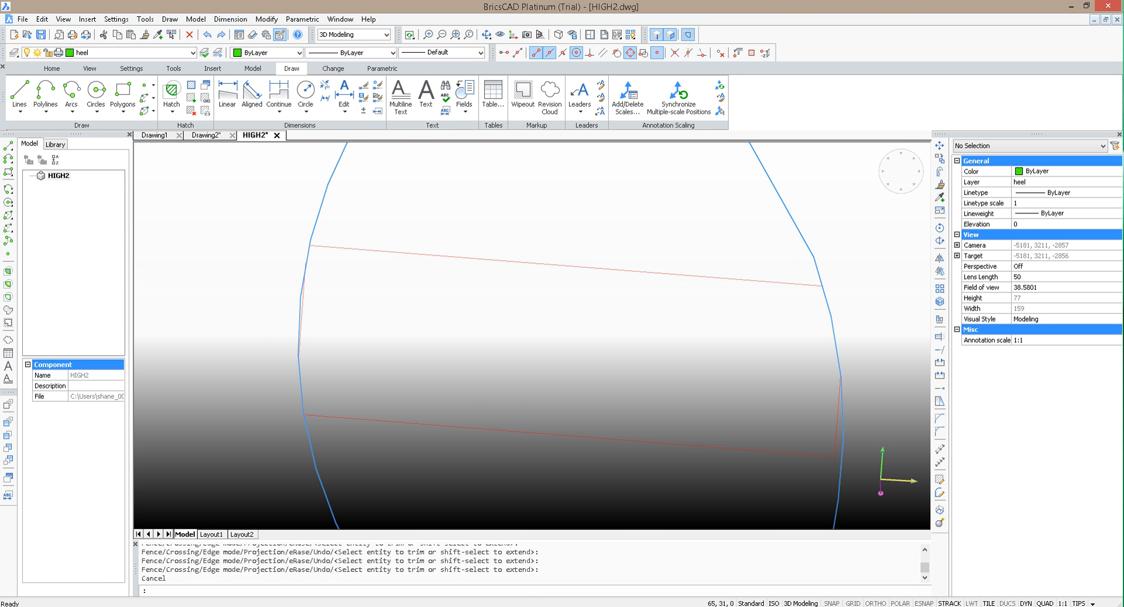
# Step: Delete the leftover short segment of the rectangle's left side inside the sole outline
pyautogui.click(302, 289)
pyautogui.press('Delete')
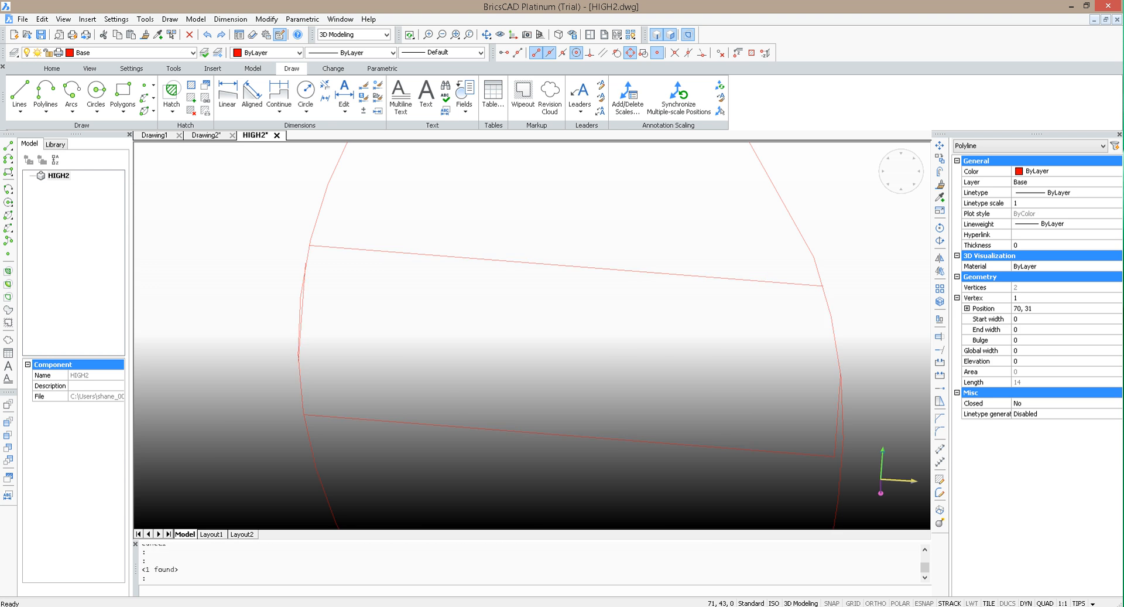
pyautogui.scroll(-3, 397, 258)
pyautogui.scroll(2, 614, 297)
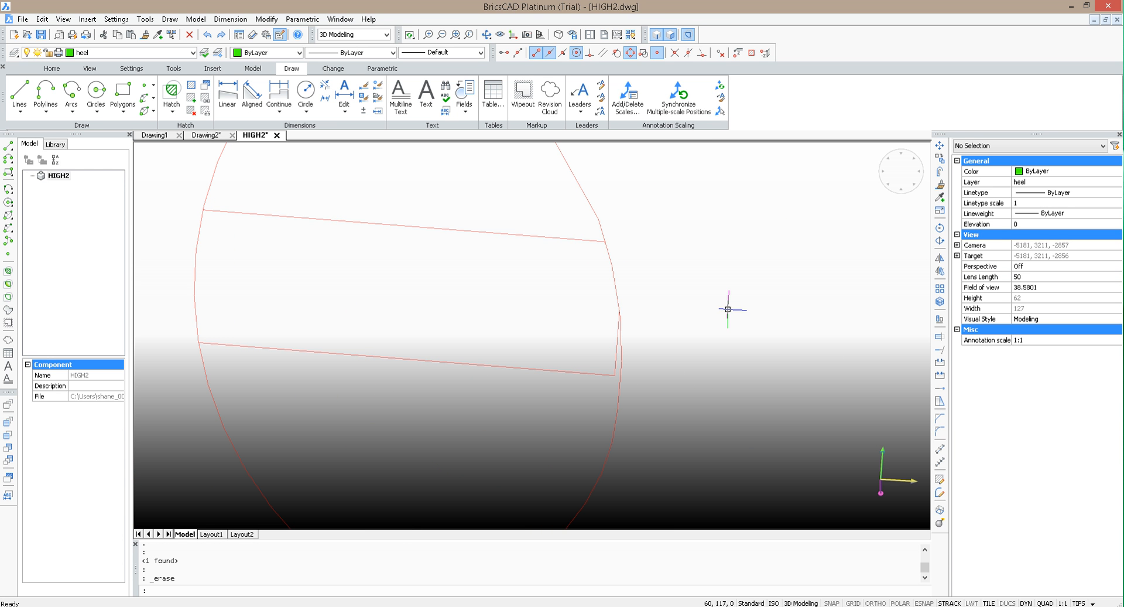
pyautogui.press('Return')
pyautogui.press('Escape')
pyautogui.scroll(2, 655, 262)
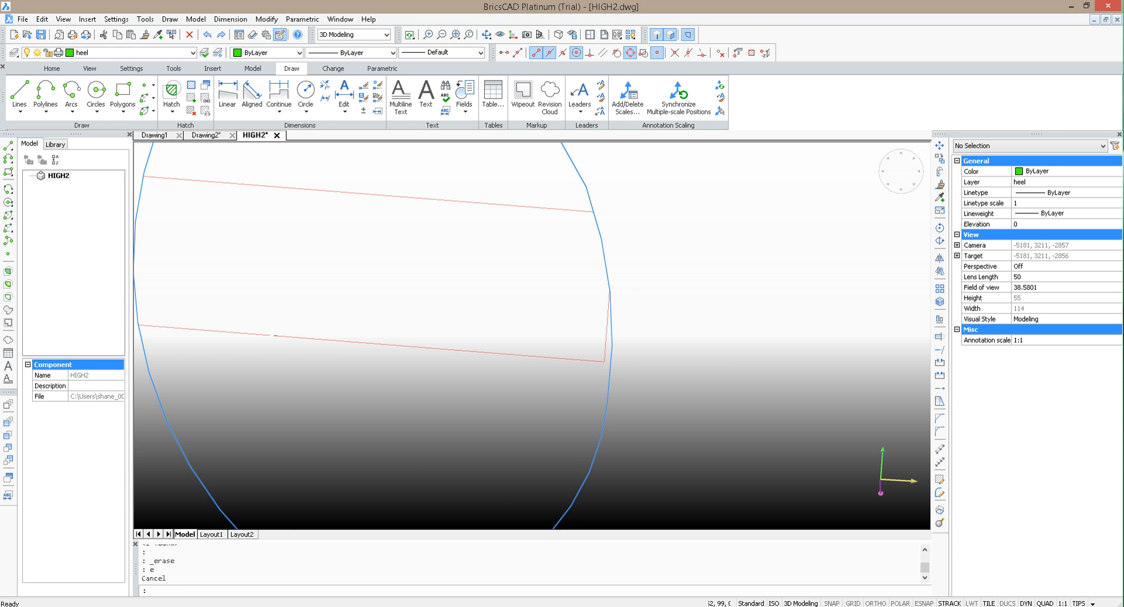
pyautogui.click(608, 335)
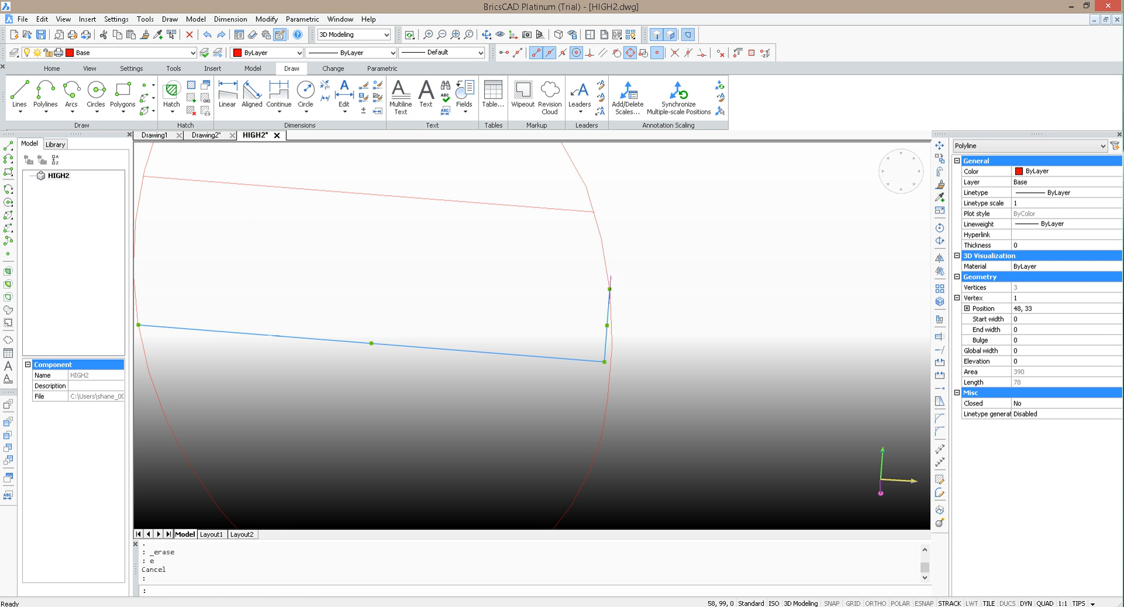
pyautogui.click(609, 290)
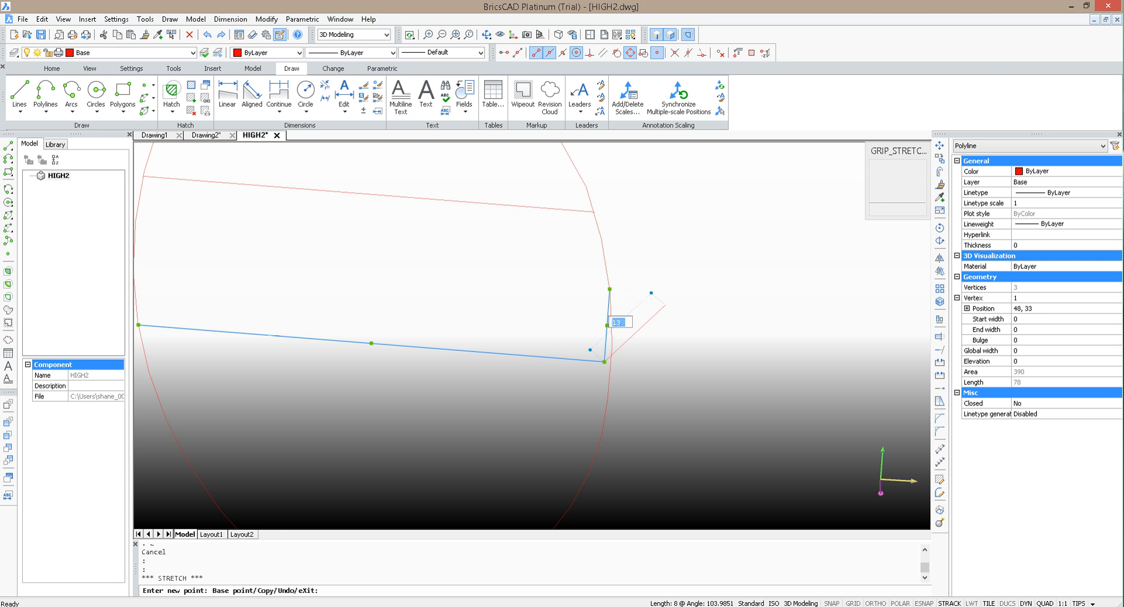
pyautogui.press('Escape')
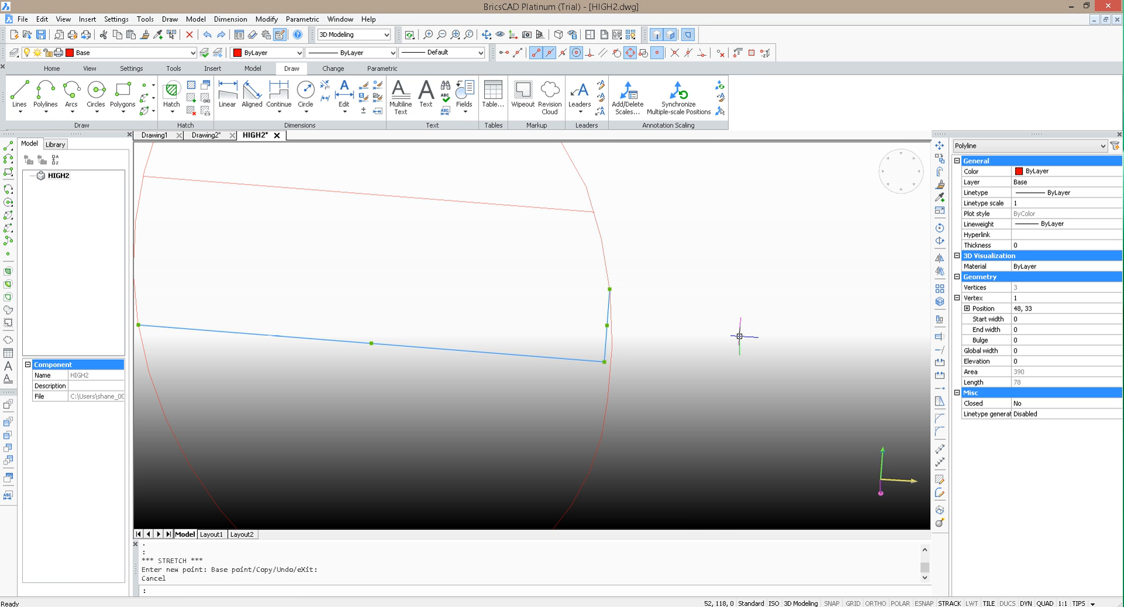
# Step: Explode the polyline forming the lower cross line and delete its short side segment inside the sole outline
pyautogui.press('Escape')
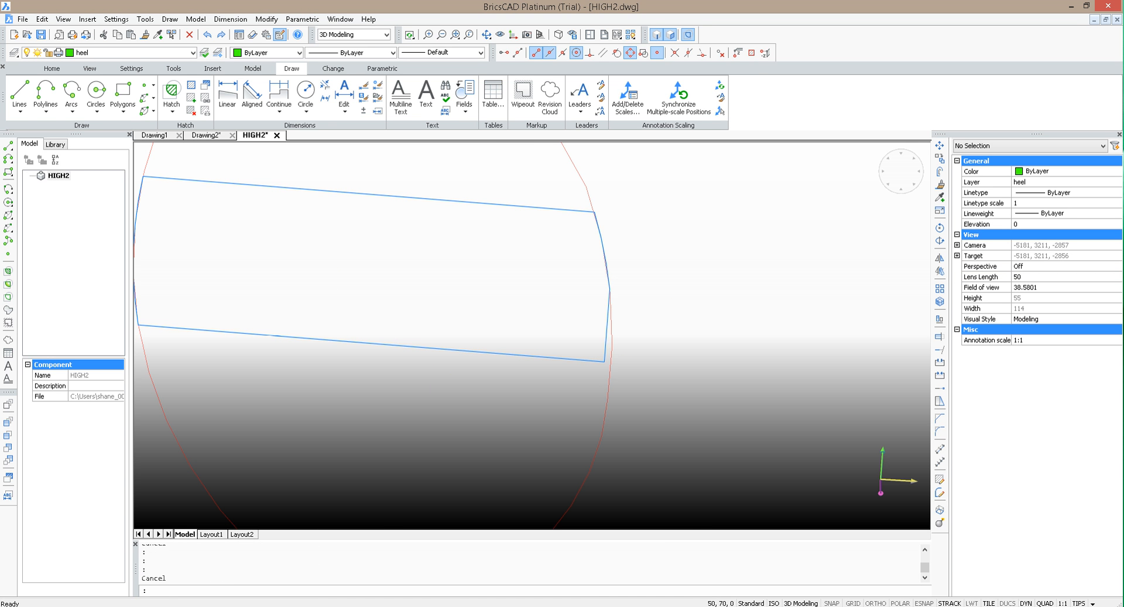
pyautogui.press('Escape')
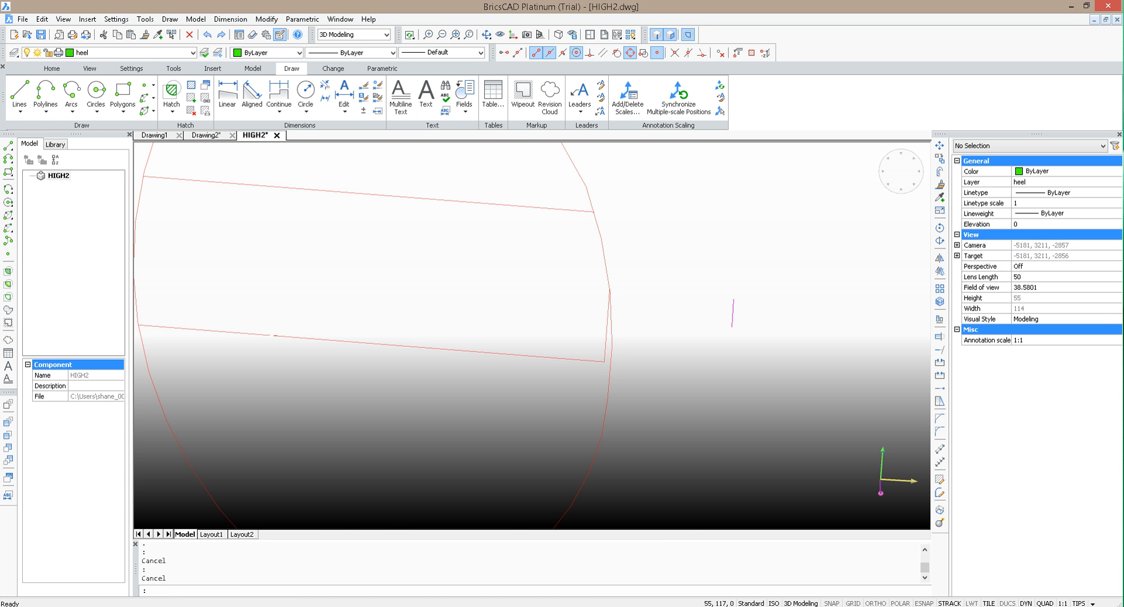
pyautogui.click(606, 346)
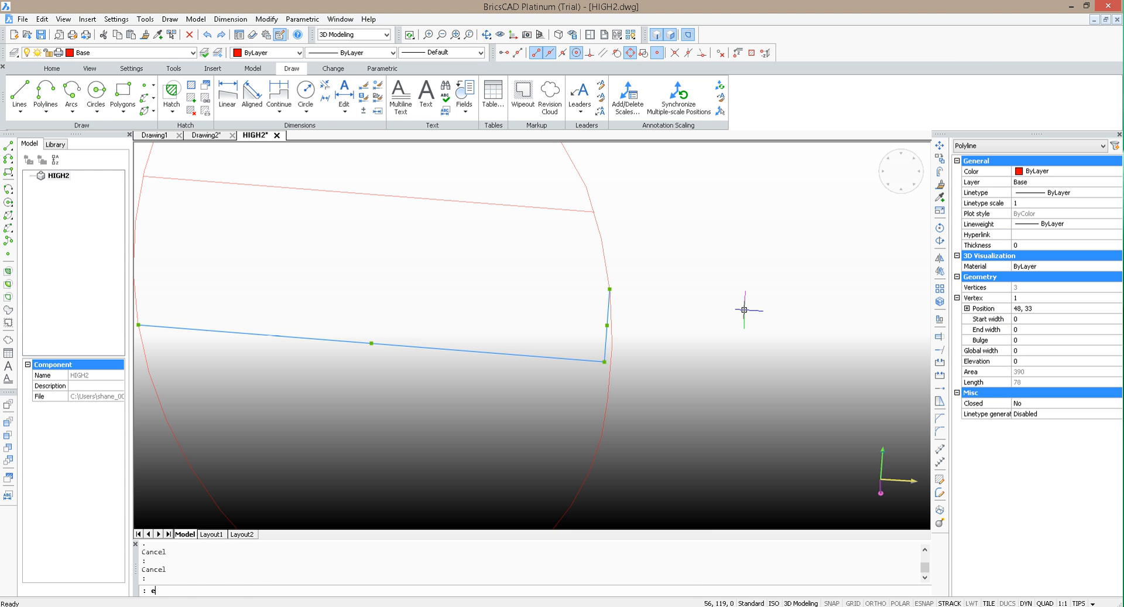
pyautogui.write('EXPLODE')
pyautogui.press('Return')
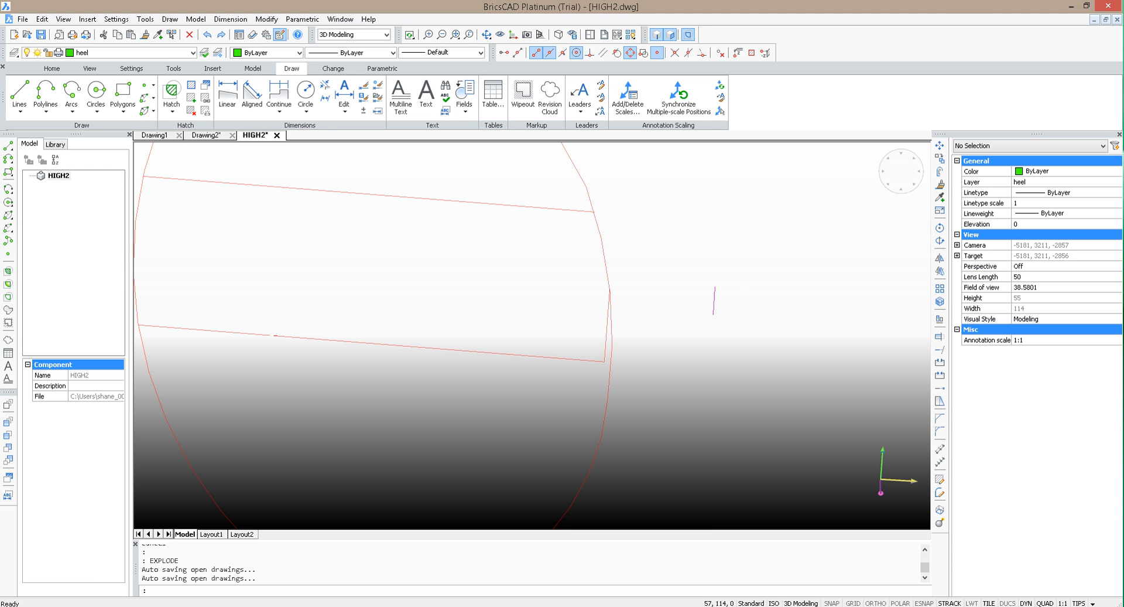
pyautogui.click(608, 335)
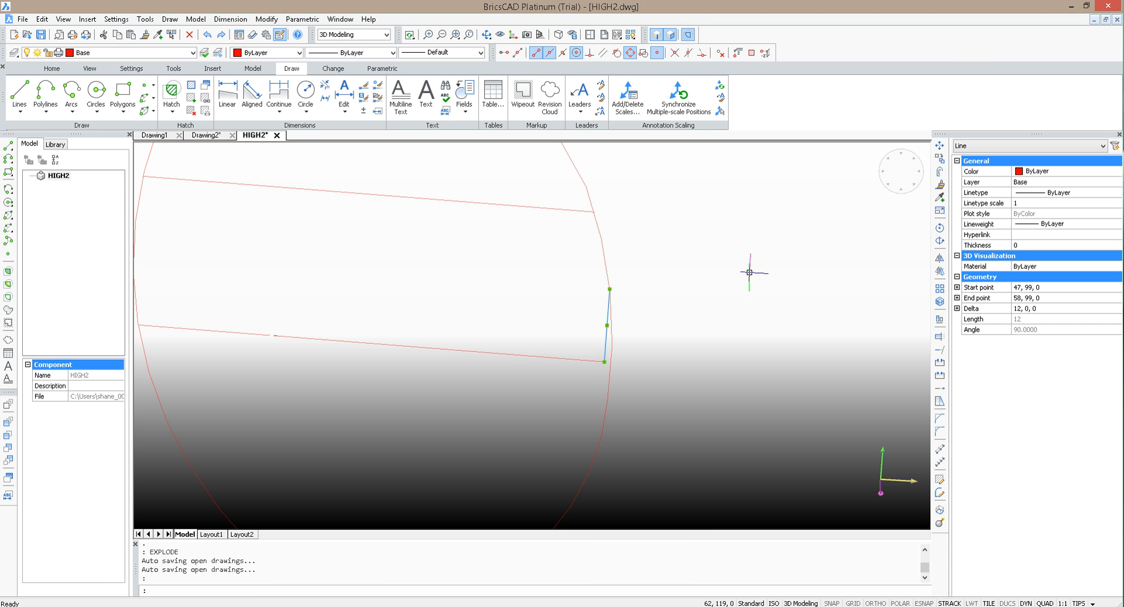
pyautogui.press('Delete')
# Step: Extend the open end of the lower cross line to the sole outline as boundary
pyautogui.scroll(-3, 751, 281)
pyautogui.scroll(2, 752, 285)
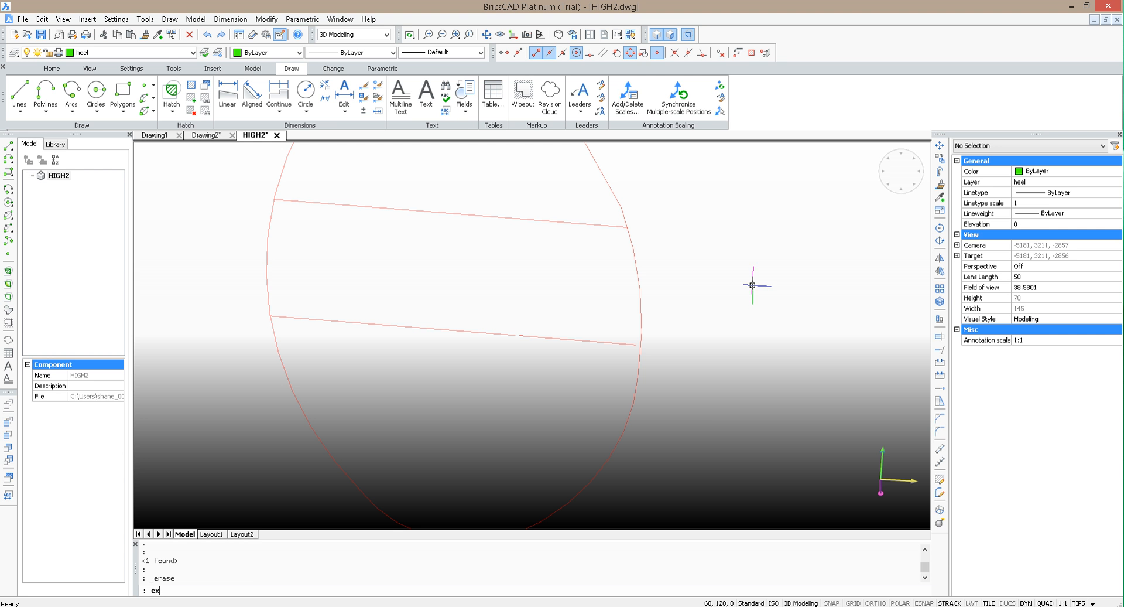
pyautogui.write('EXTEND')
pyautogui.press('Return')
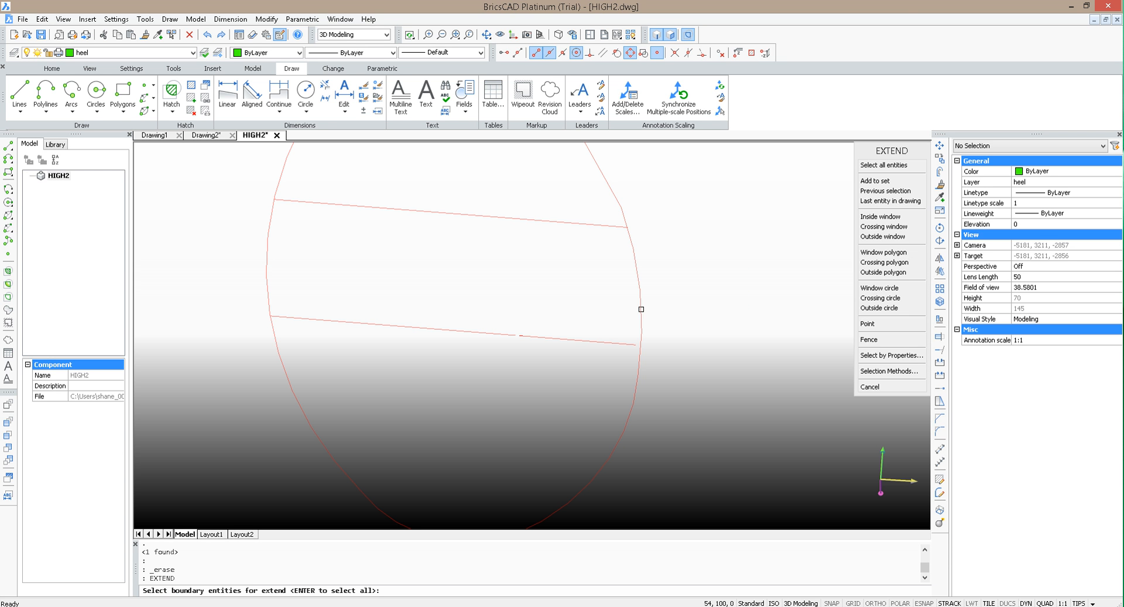
pyautogui.click(641, 308)
pyautogui.press('Return')
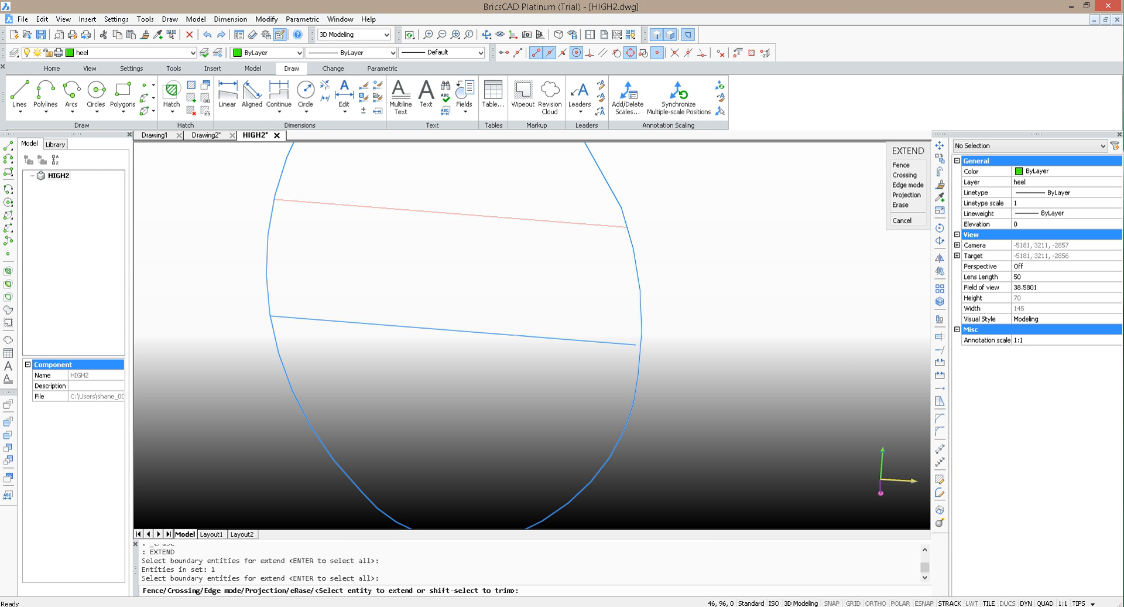
pyautogui.click(616, 348)
pyautogui.click(612, 346)
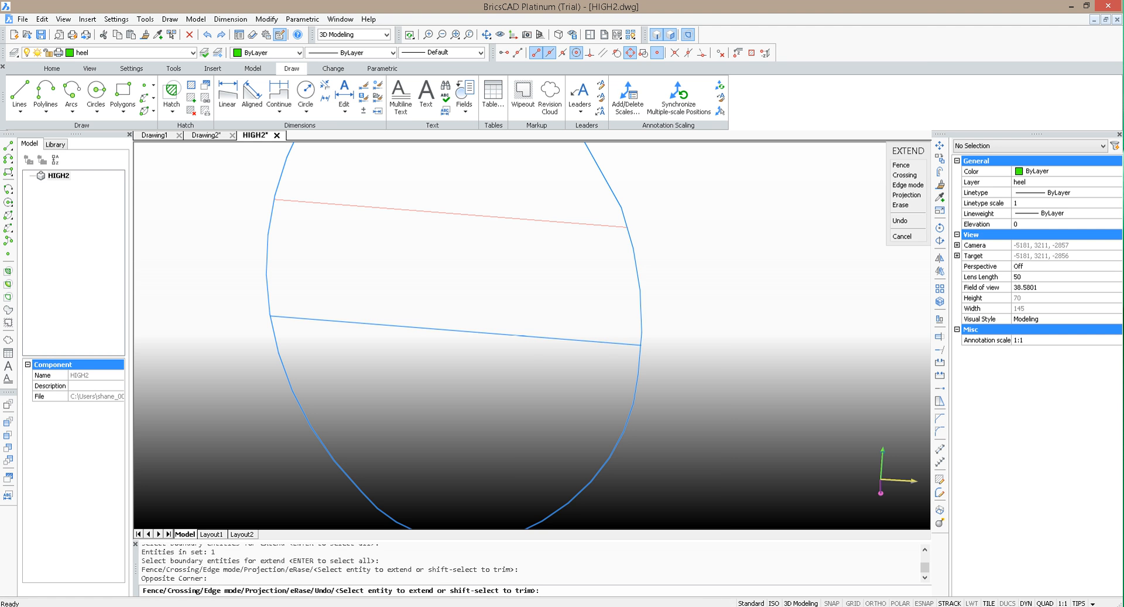
pyautogui.press('Escape')
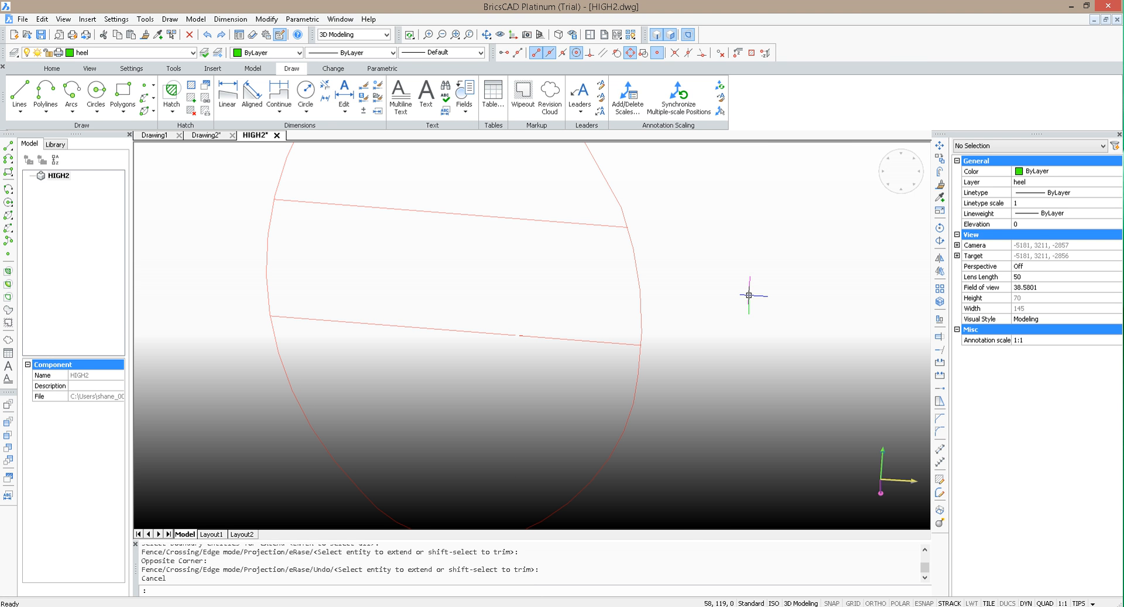
# Step: Trim away the sole outline beyond both cross lines, using the two lines as cutting entities
pyautogui.press('Return')
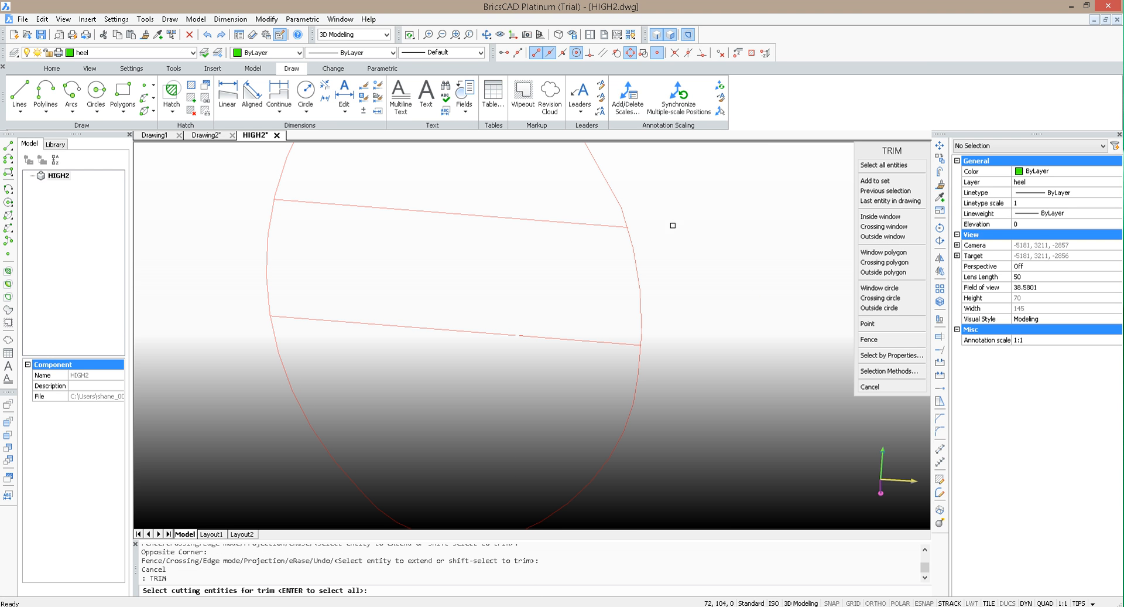
pyautogui.click(614, 226)
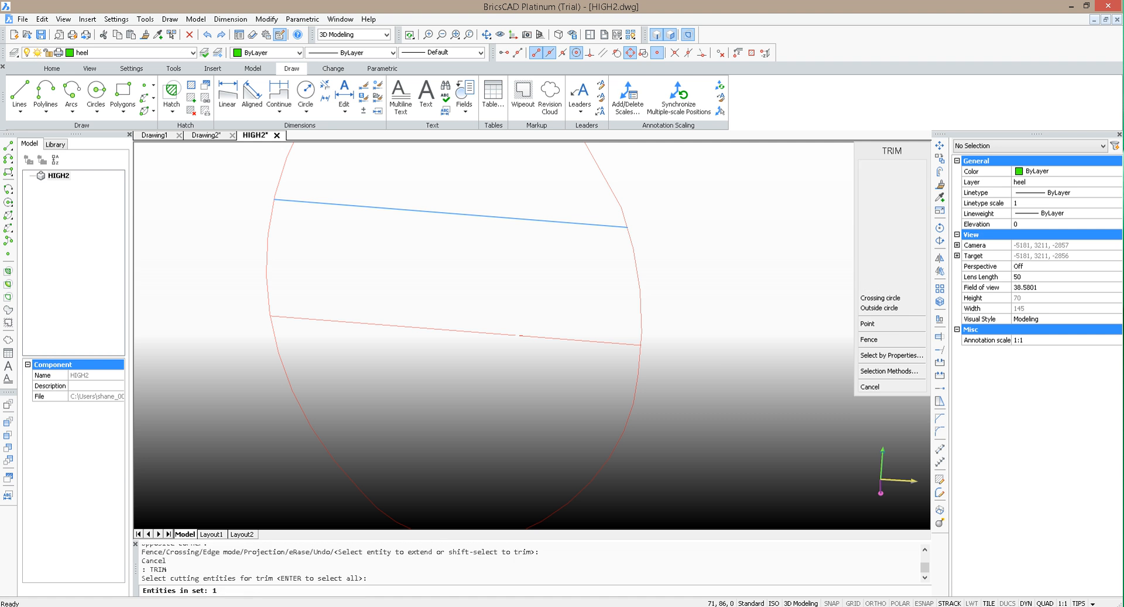
pyautogui.click(541, 337)
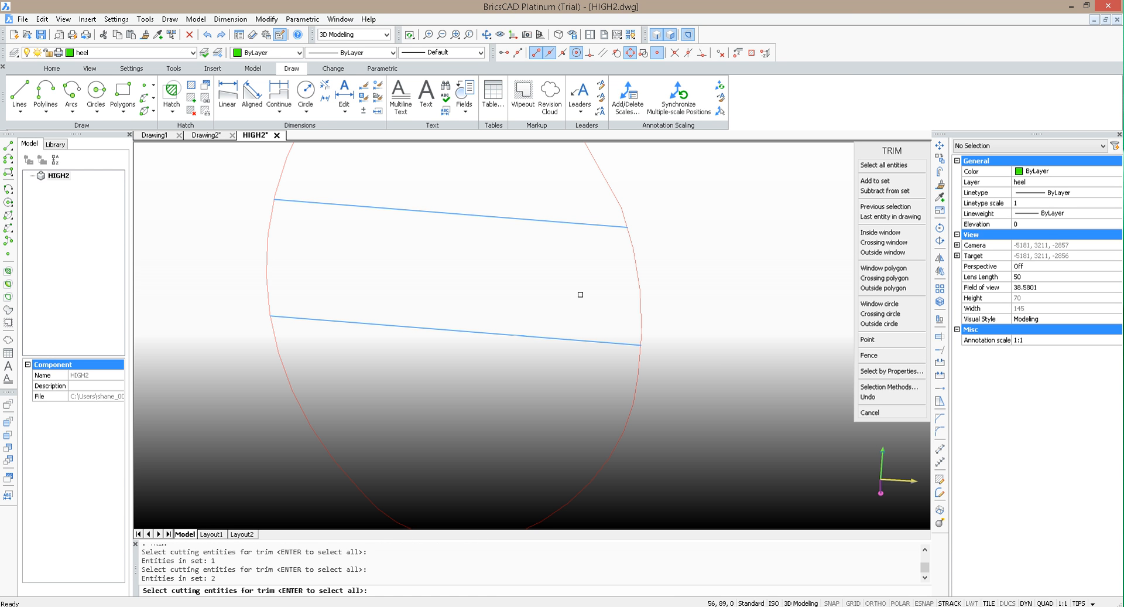
pyautogui.press('Return')
pyautogui.click(617, 195)
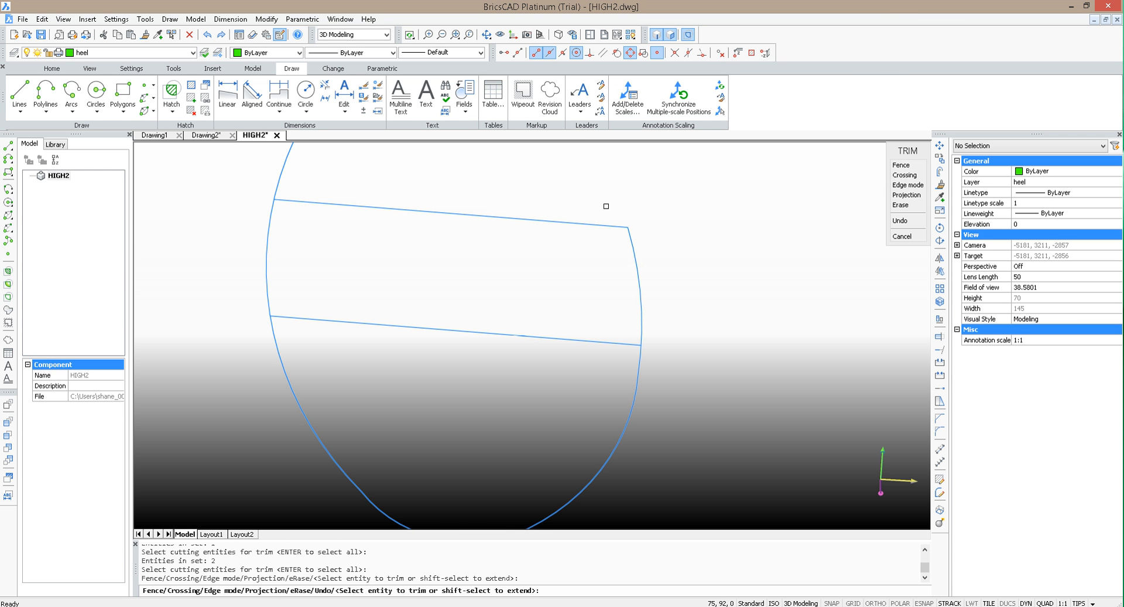
pyautogui.click(634, 400)
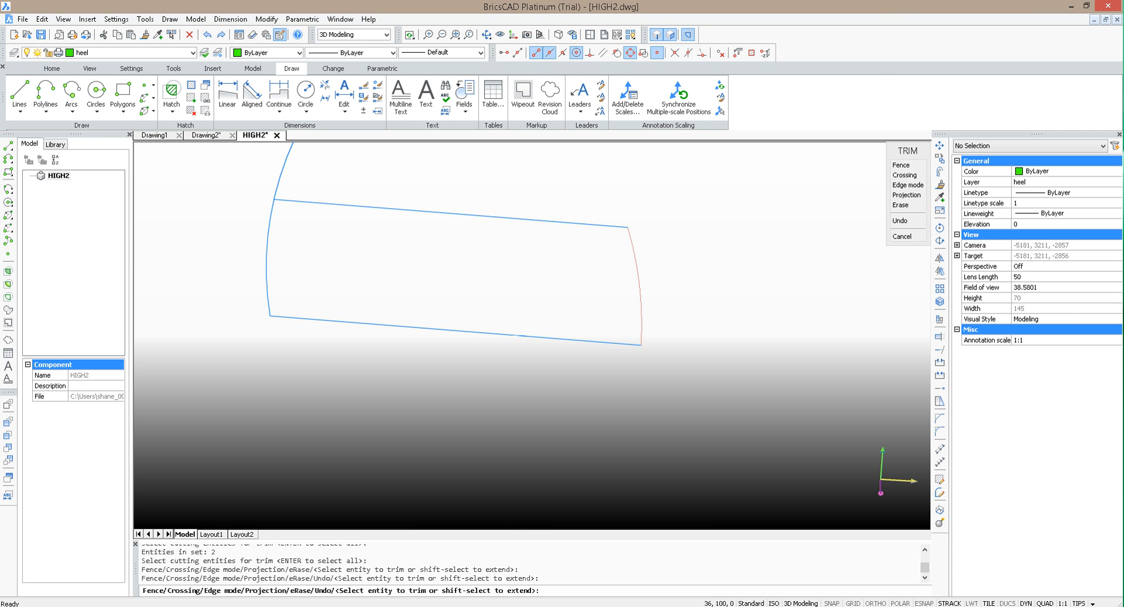
pyautogui.click(286, 153)
pyautogui.scroll(-2, 603, 345)
pyautogui.press('Escape')
# Step: Join the two cross lines and the two remaining outline curves into one polyline
pyautogui.click(699, 371)
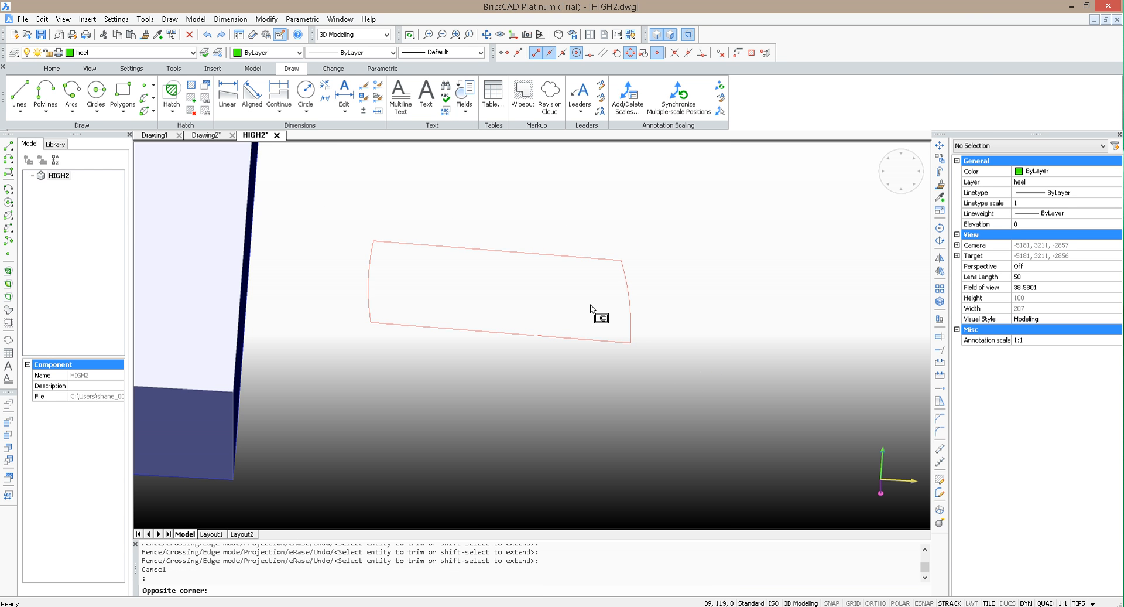
pyautogui.click(352, 209)
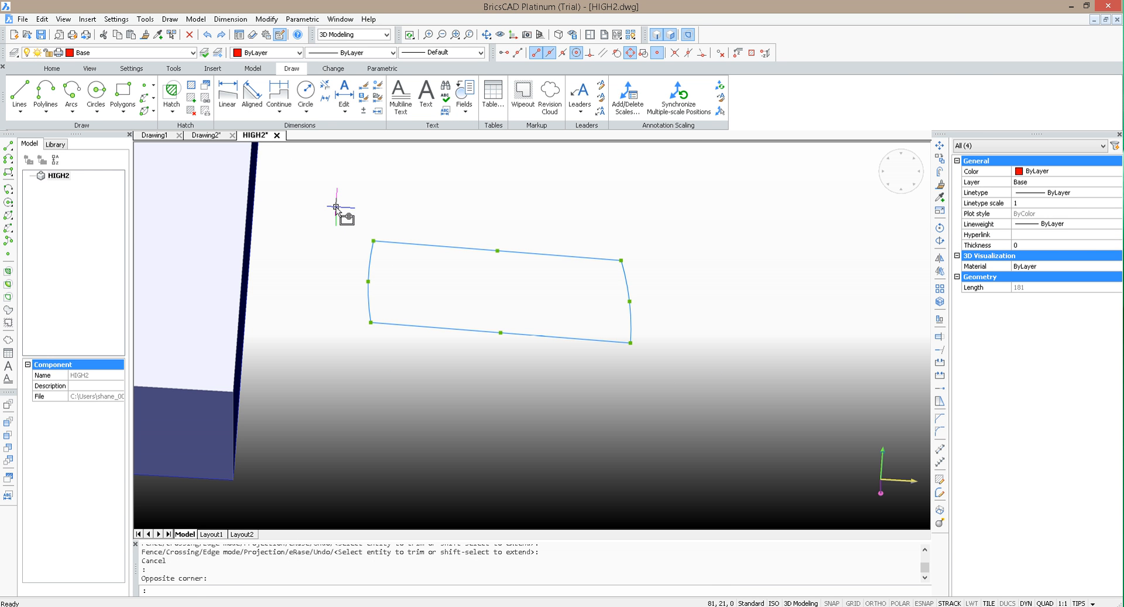
pyautogui.write('join')
pyautogui.press('Return')
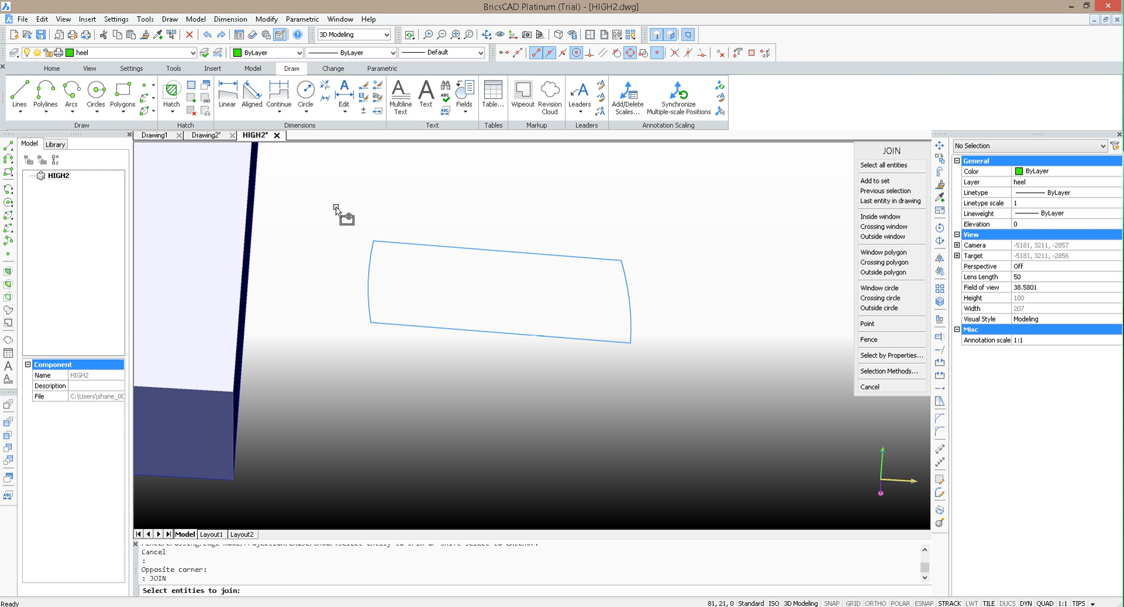
pyautogui.press('Return')
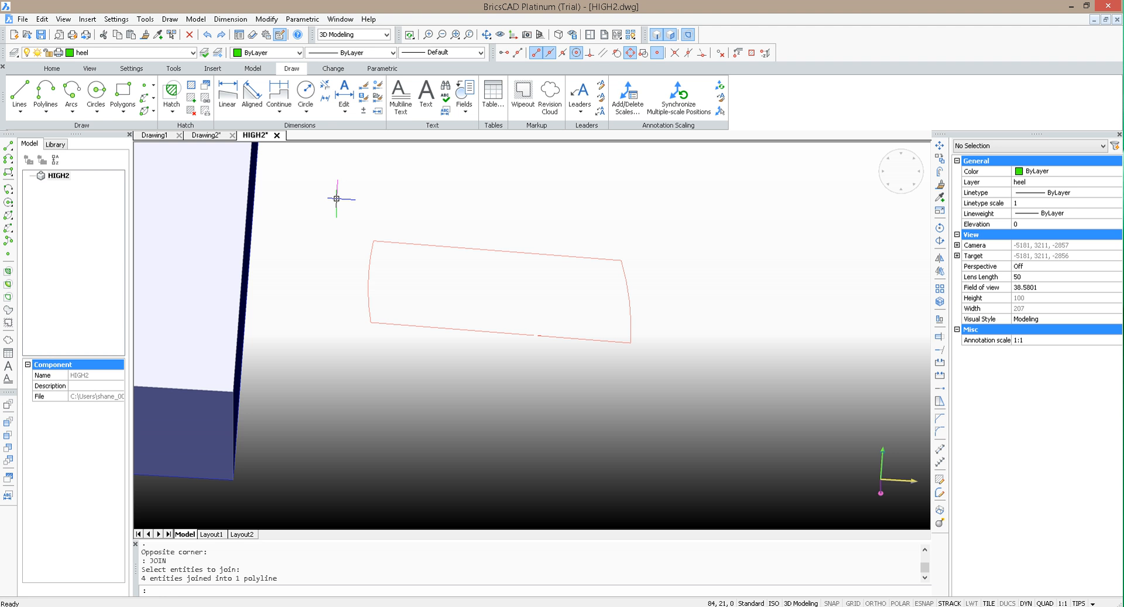
pyautogui.write('EXTRUDE')
pyautogui.press('Return')
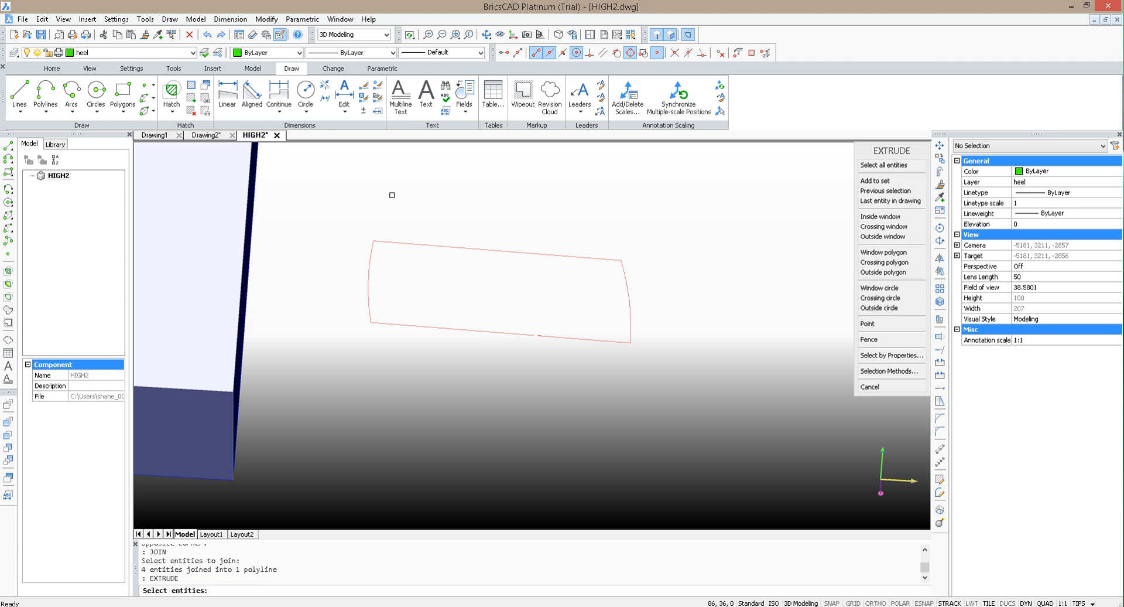
pyautogui.press('Escape')
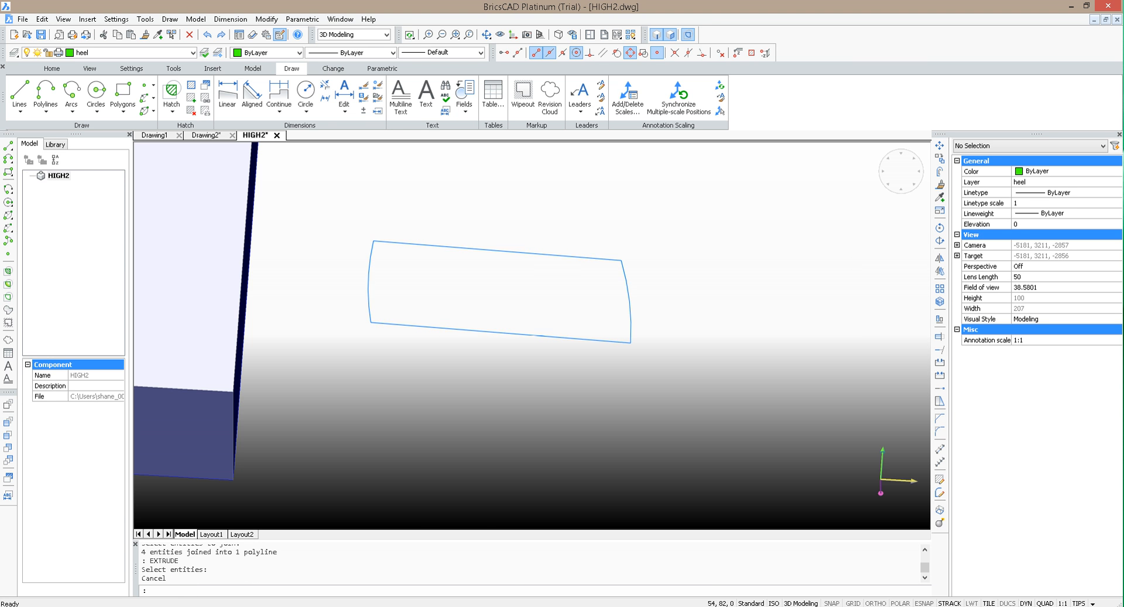
# Step: Extrude the area enclosed by the joined polyline to a height of 35
pyautogui.click(610, 332)
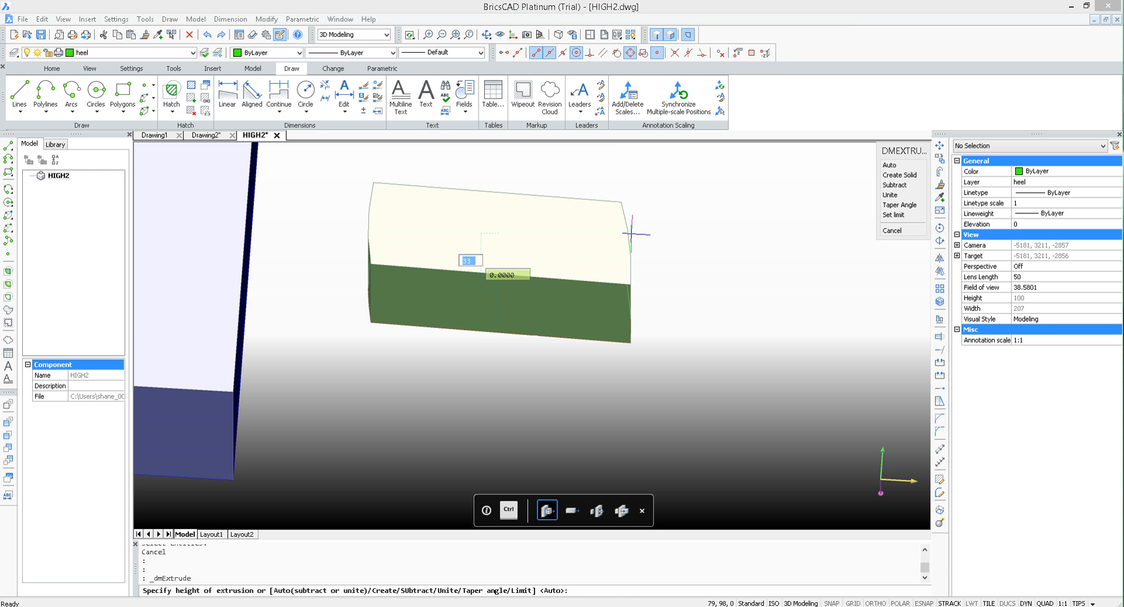
pyautogui.write('35')
pyautogui.press('Return')
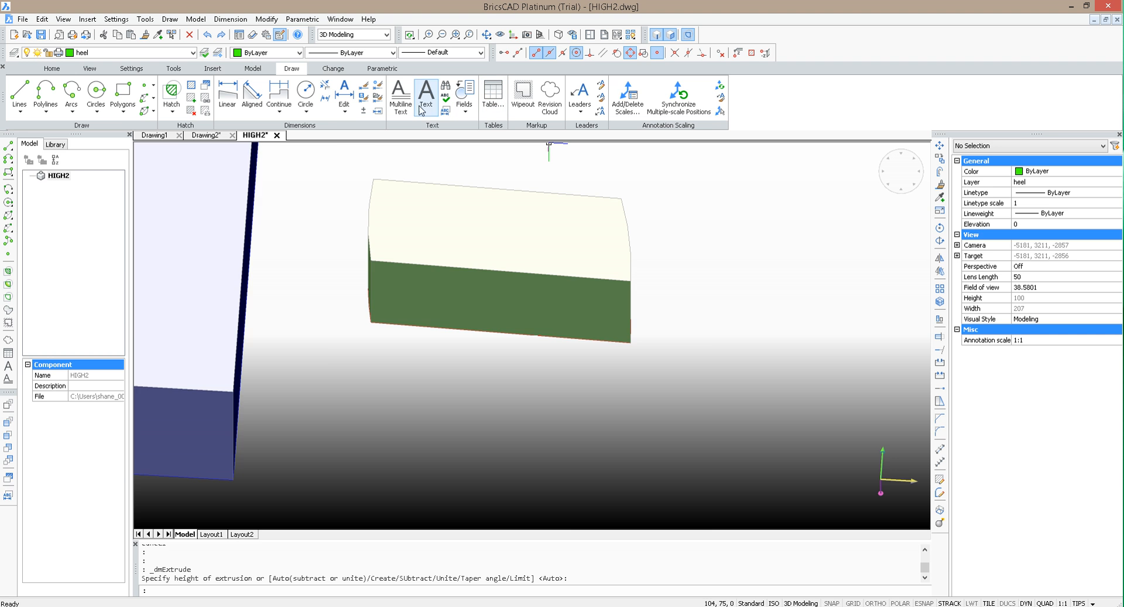
# Step: Thaw layer 0 to bring back the sole body beneath the extruded block
pyautogui.scroll(-3, 411, 289)
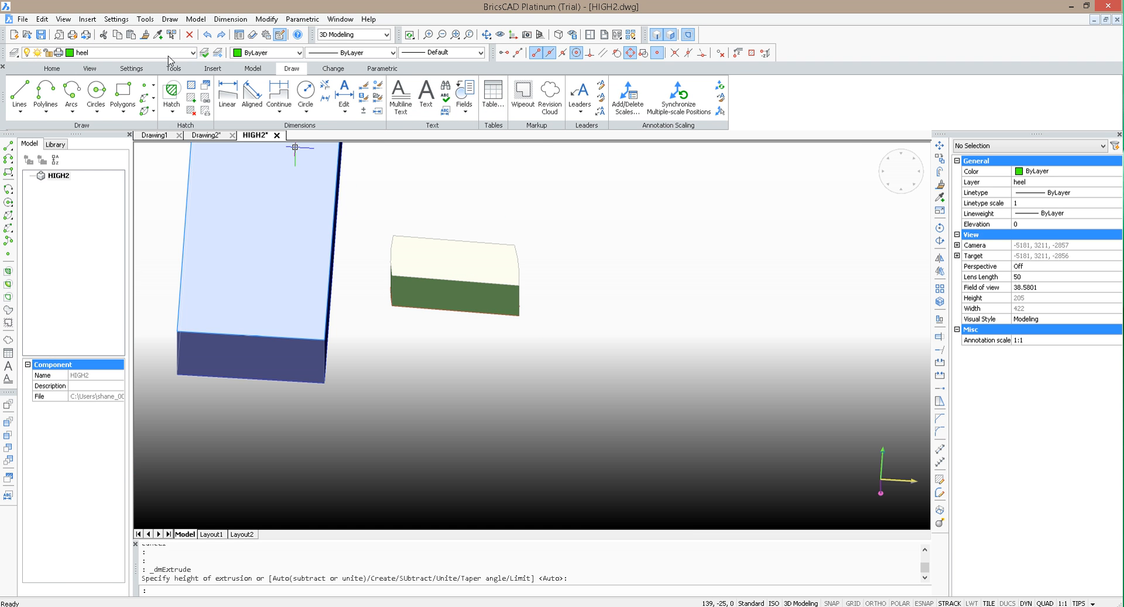
pyautogui.click(192, 52)
pyautogui.click(38, 67)
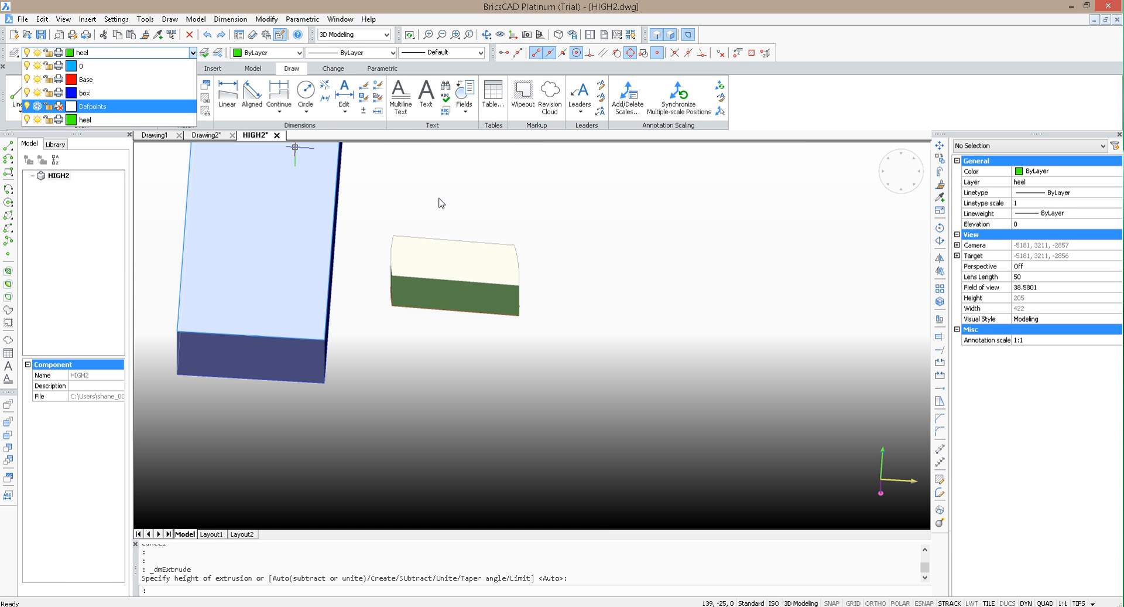
pyautogui.click(479, 272)
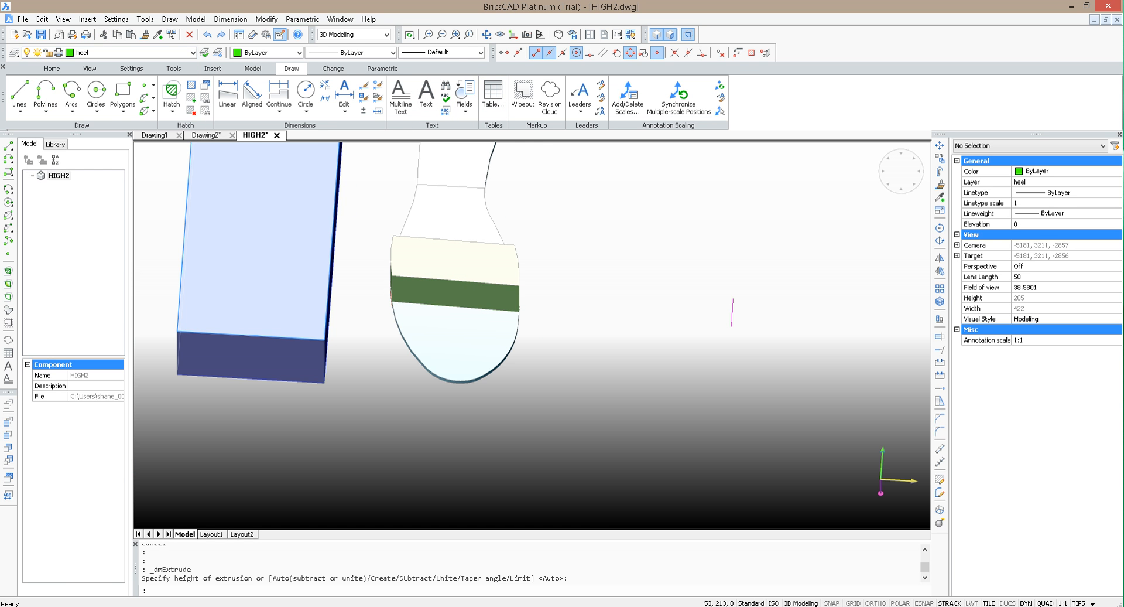
# Step: Push the top face of the green block across the sole down by 5
pyautogui.click(487, 34)
pyautogui.moveTo(672, 366); pyautogui.dragTo(376, 385)
pyautogui.moveTo(490, 406)
pyautogui.mouseDown()
pyautogui.moveTo(525, 455)
pyautogui.moveTo(510, 454)
pyautogui.moveTo(499, 448)
pyautogui.moveTo(557, 446)
pyautogui.moveTo(635, 416)
pyautogui.moveTo(615, 403)
pyautogui.moveTo(529, 427)
pyautogui.moveTo(572, 429)
pyautogui.moveTo(509, 416)
pyautogui.mouseUp()
pyautogui.press('Escape')
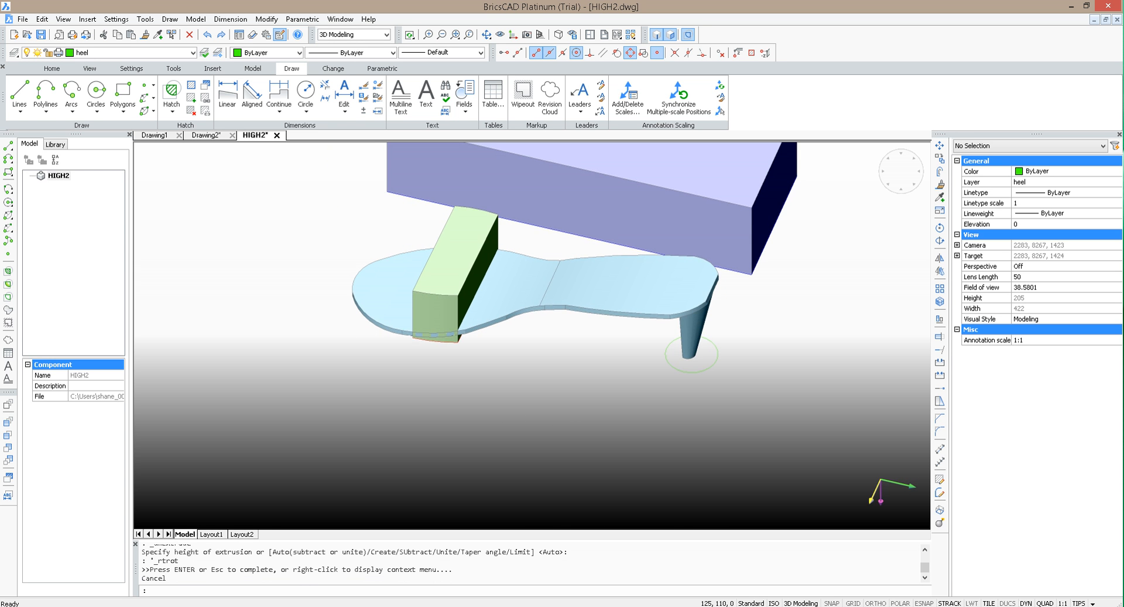
pyautogui.scroll(3, 552, 387)
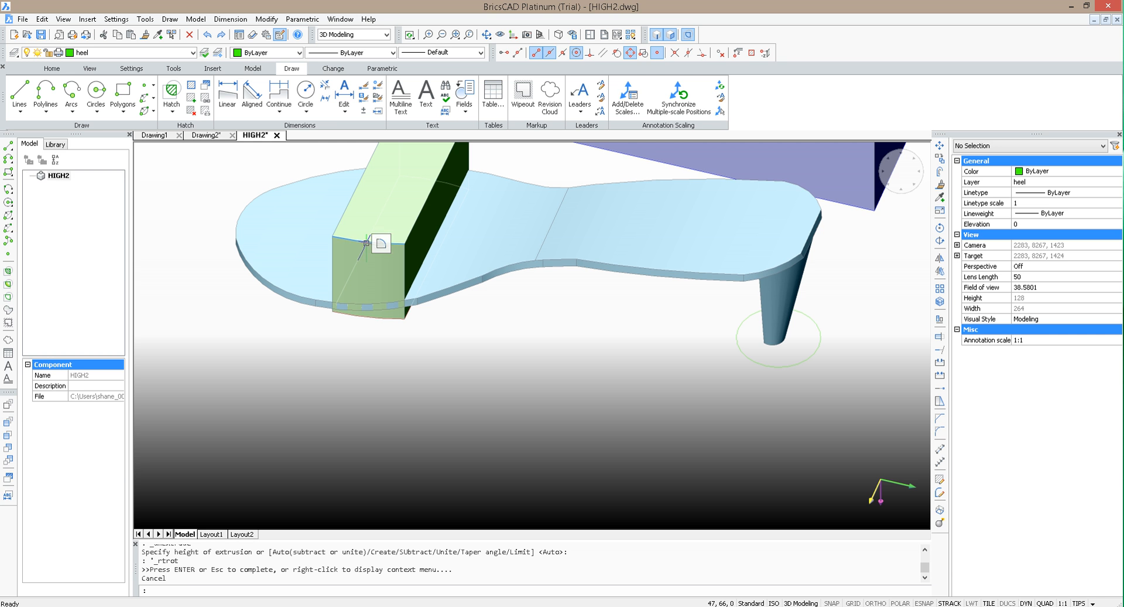
pyautogui.click(422, 201)
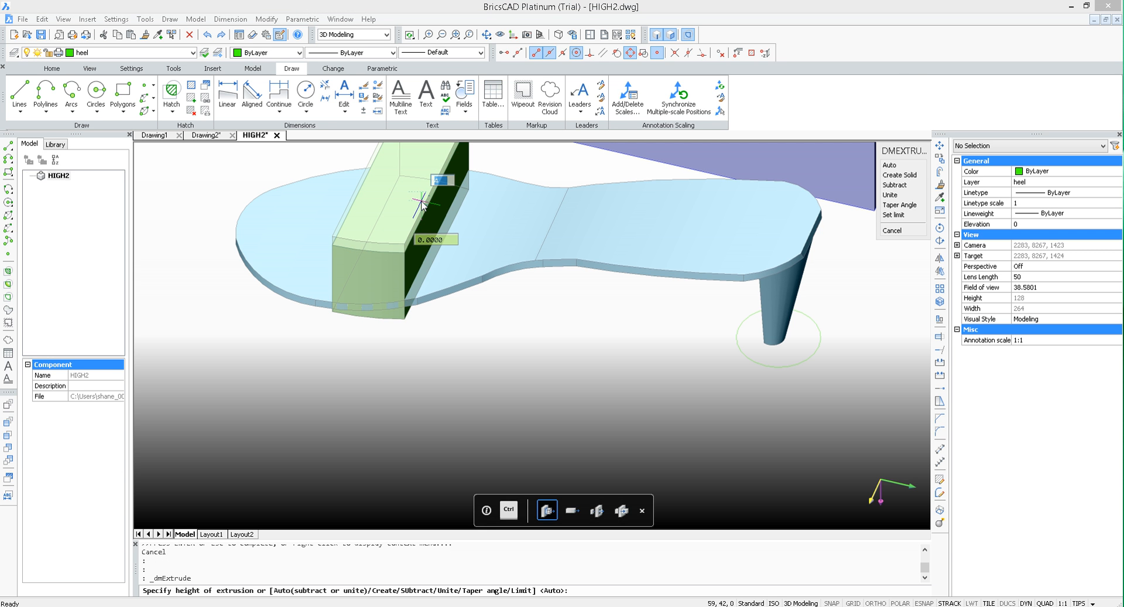
pyautogui.write('5')
pyautogui.press('Return')
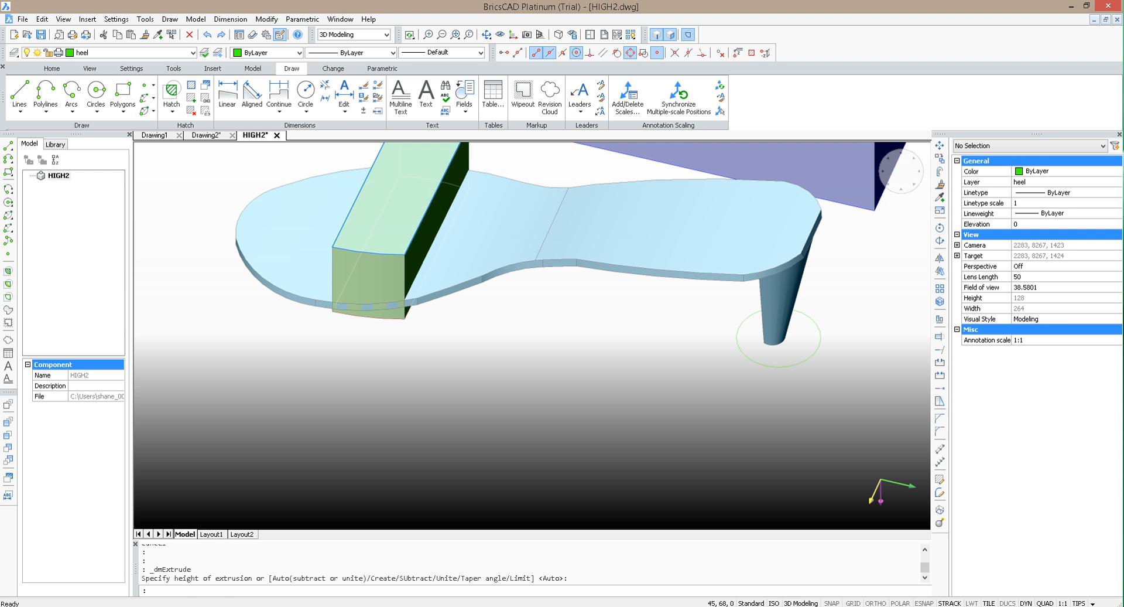
pyautogui.moveTo(363, 251)
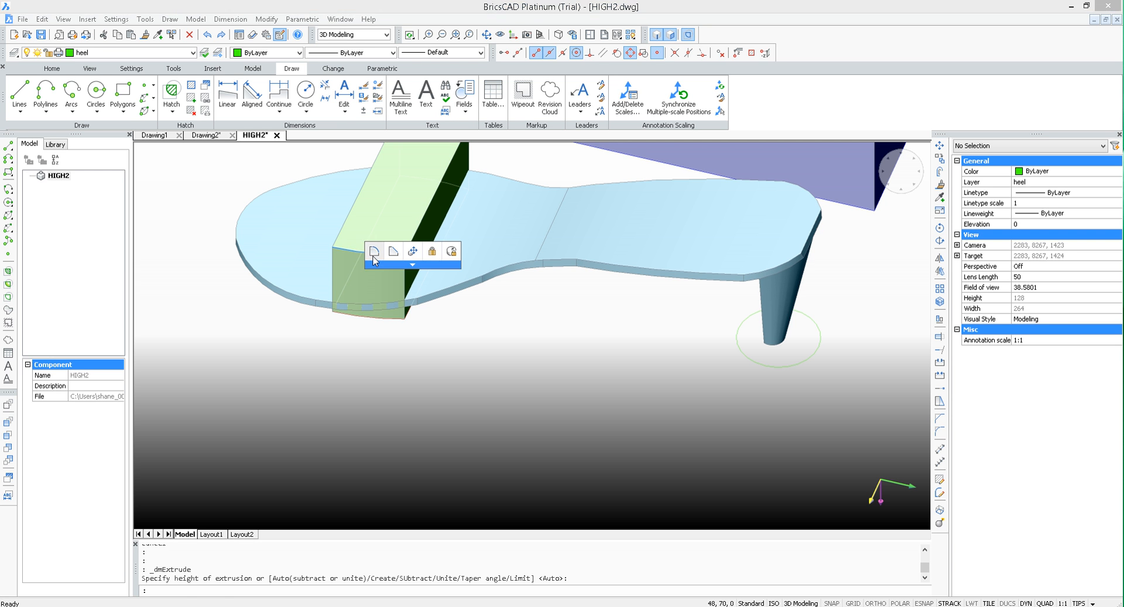
pyautogui.click(374, 254)
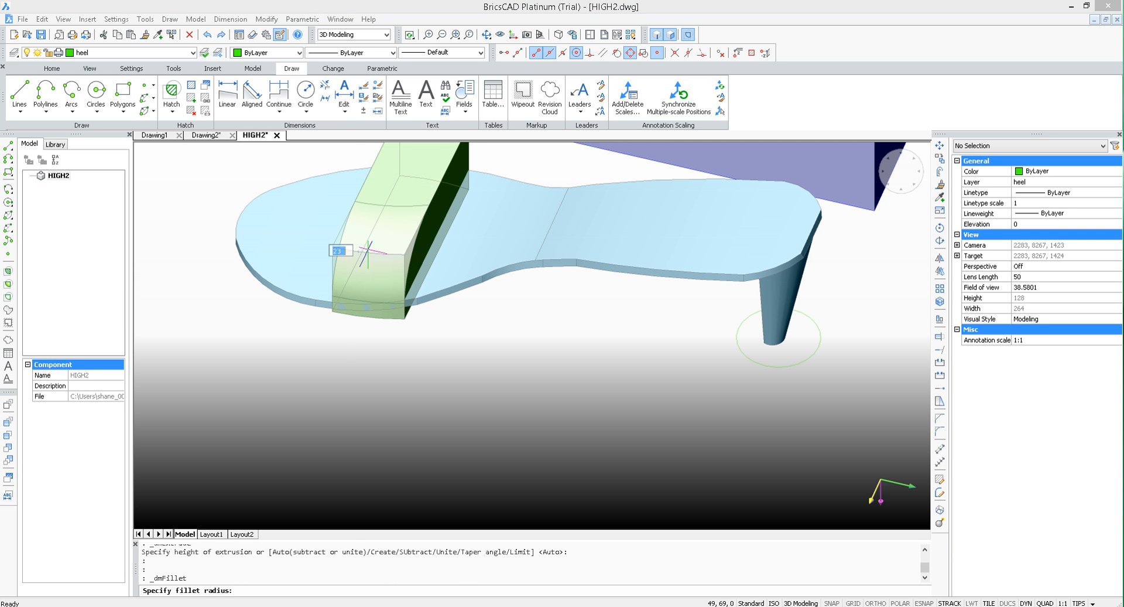
pyautogui.press('Escape')
# Step: Fillet the two end edges of the green block's top face together to form an arch across the sole
pyautogui.scroll(-3, 485, 411)
pyautogui.scroll(4, 466, 285)
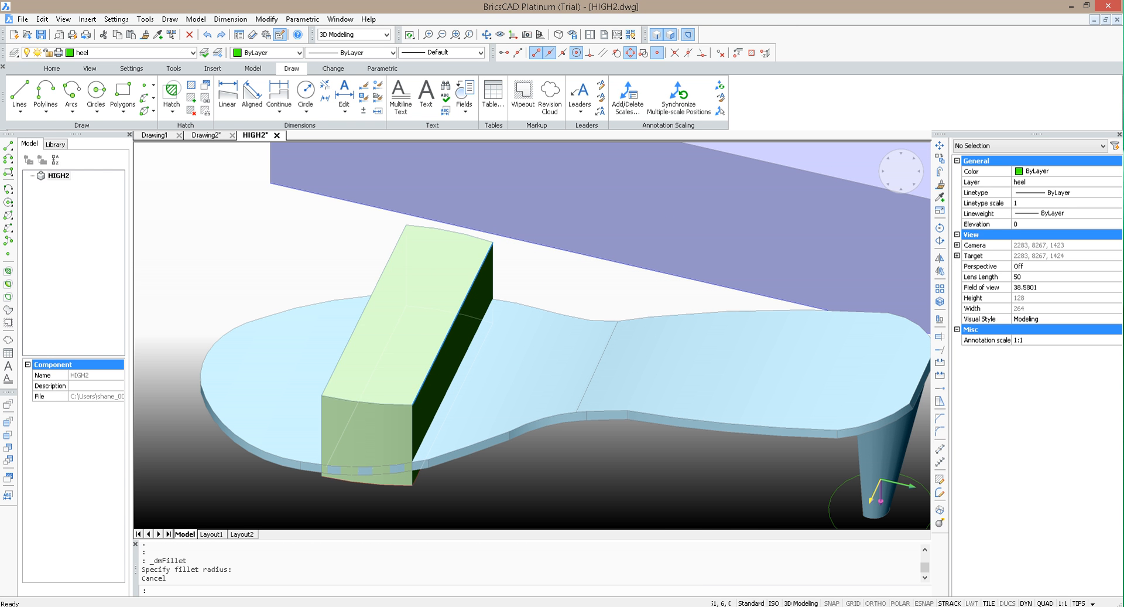
pyautogui.click(452, 231)
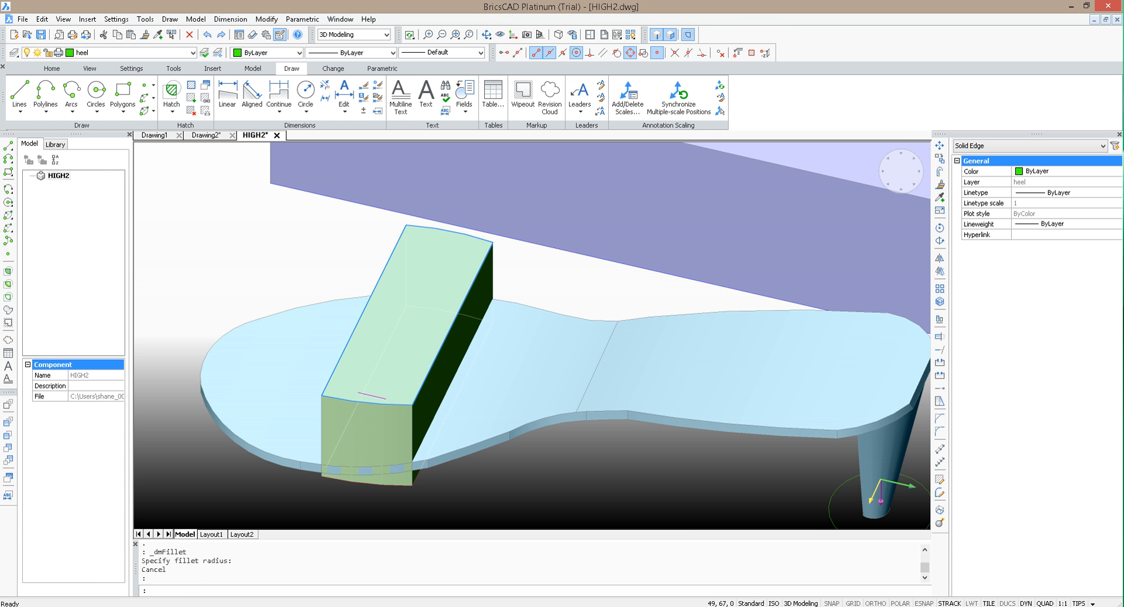
pyautogui.click(378, 400)
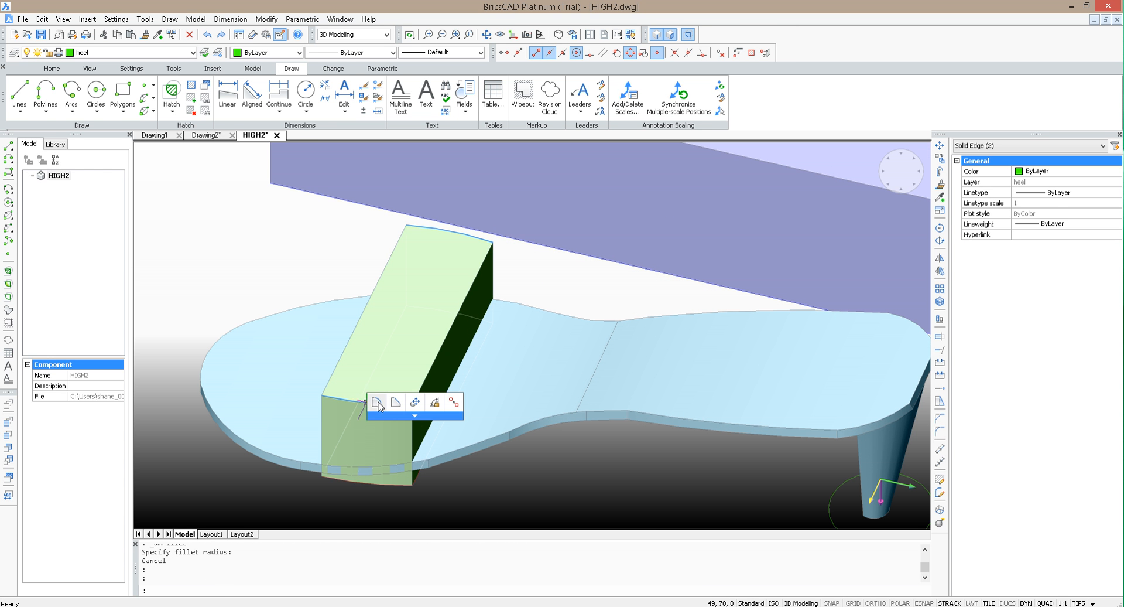
pyautogui.click(376, 402)
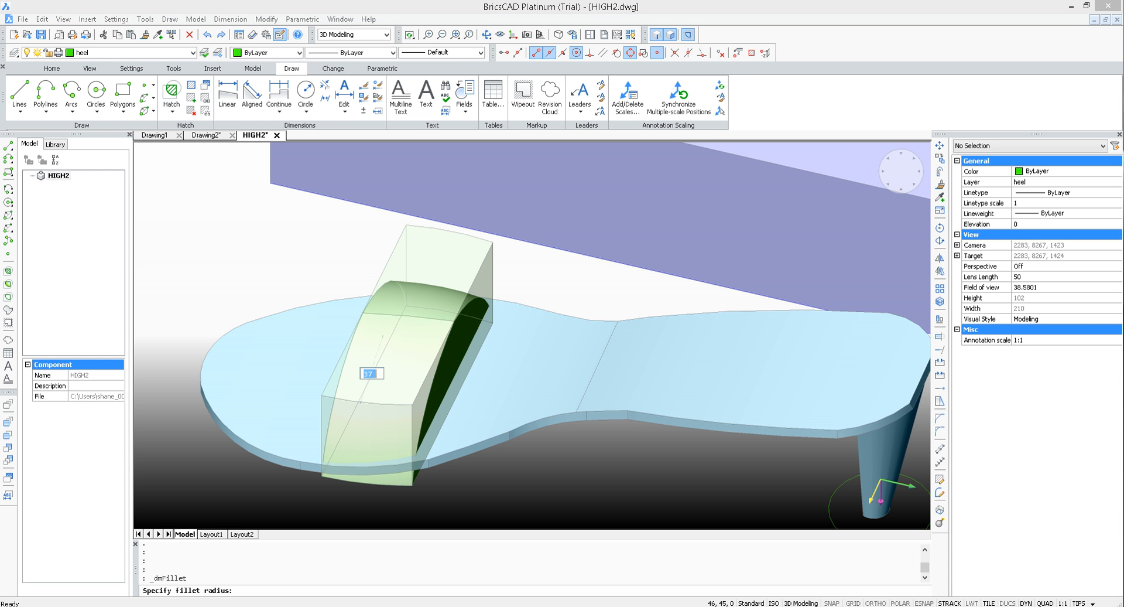
pyautogui.click(383, 334)
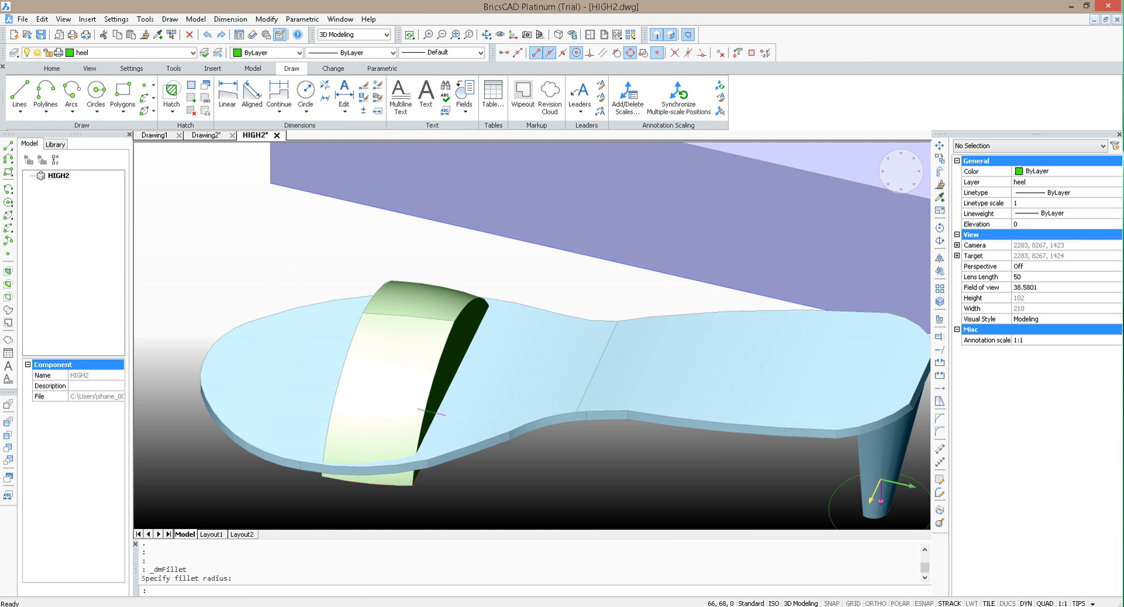
# Step: Fillet the remaining ridge edge along the crown of the green arch to smooth its top
pyautogui.click(488, 35)
pyautogui.moveTo(578, 468); pyautogui.dragTo(424, 306)
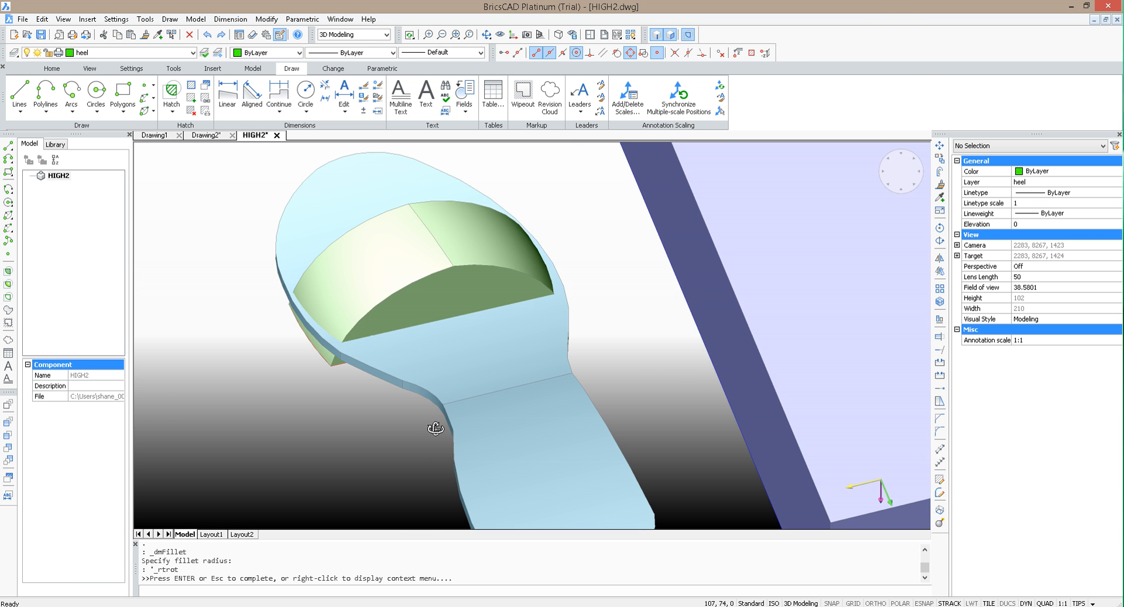
pyautogui.press('Escape')
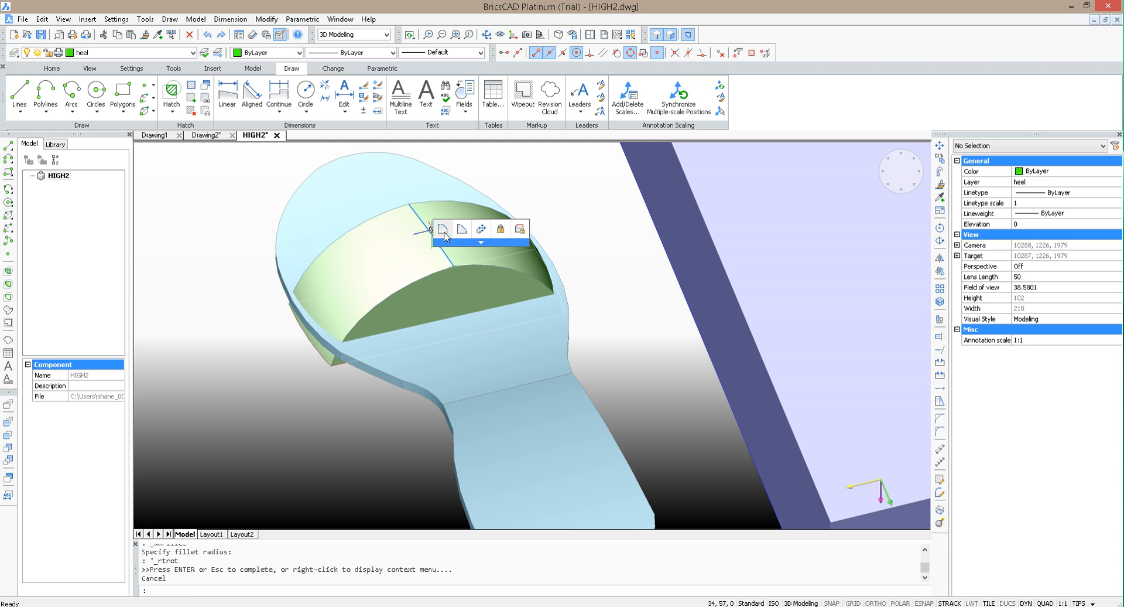
pyautogui.click(443, 228)
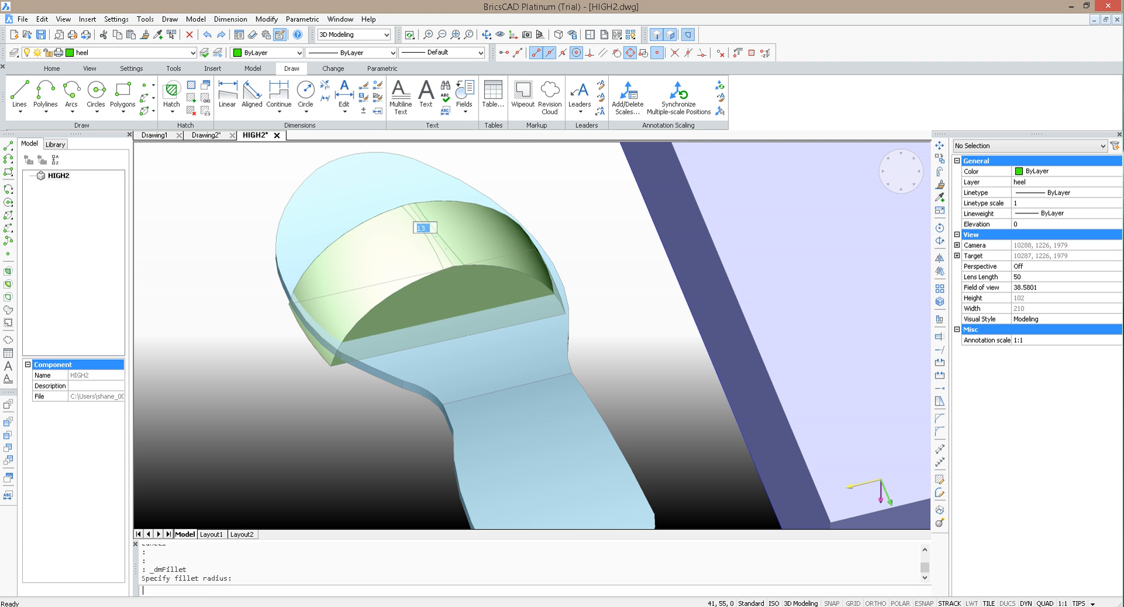
pyautogui.click(446, 249)
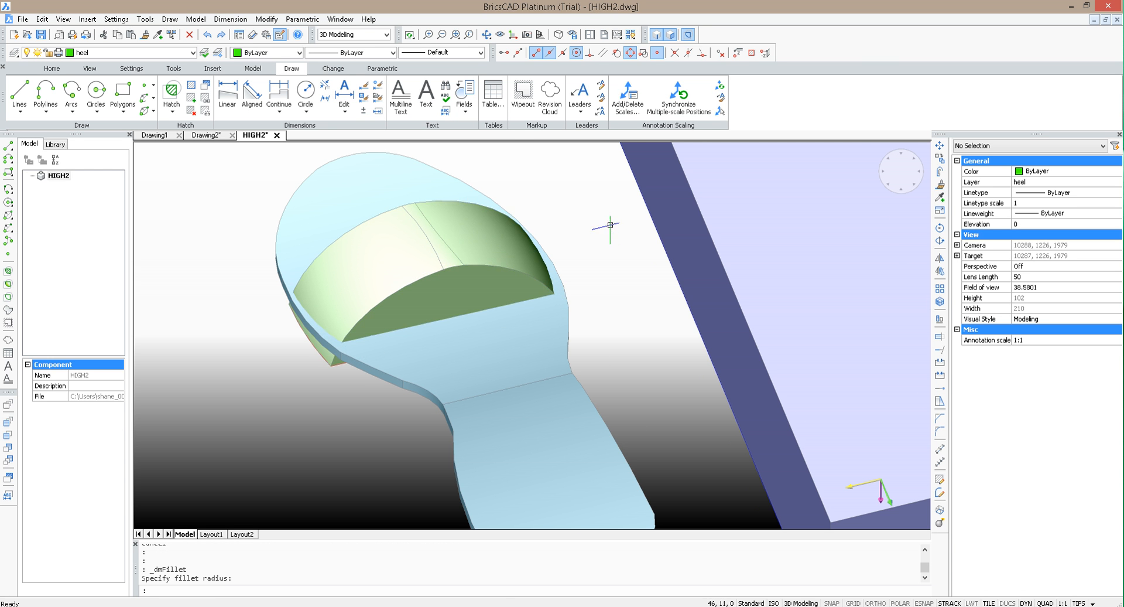
pyautogui.scroll(-2, 623, 223)
pyautogui.click(486, 35)
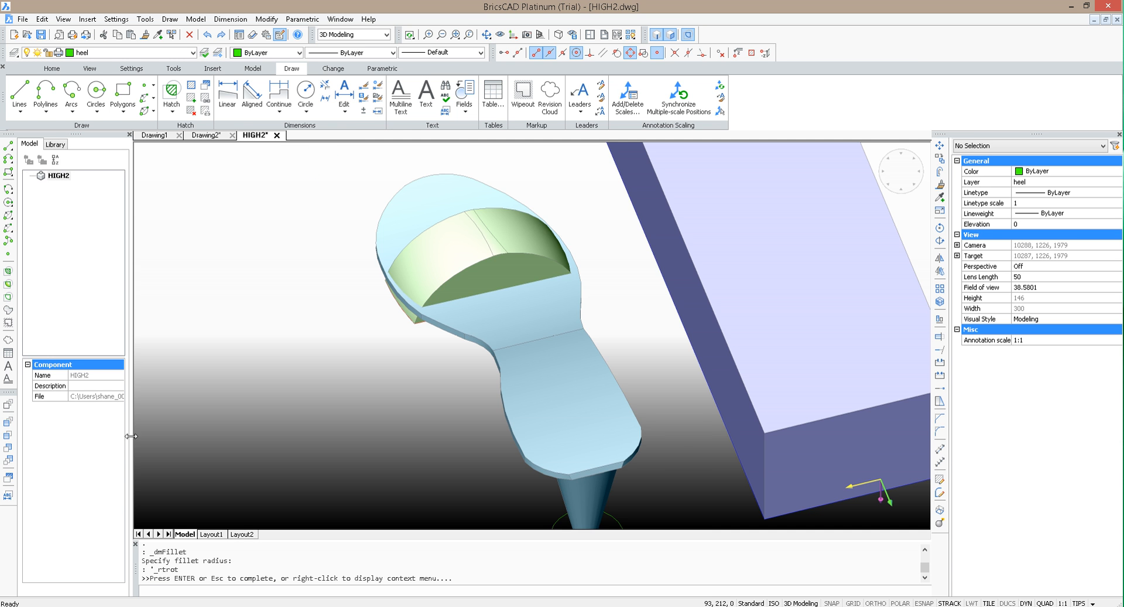
pyautogui.moveTo(252, 410); pyautogui.dragTo(199, 405)
pyautogui.press('Escape')
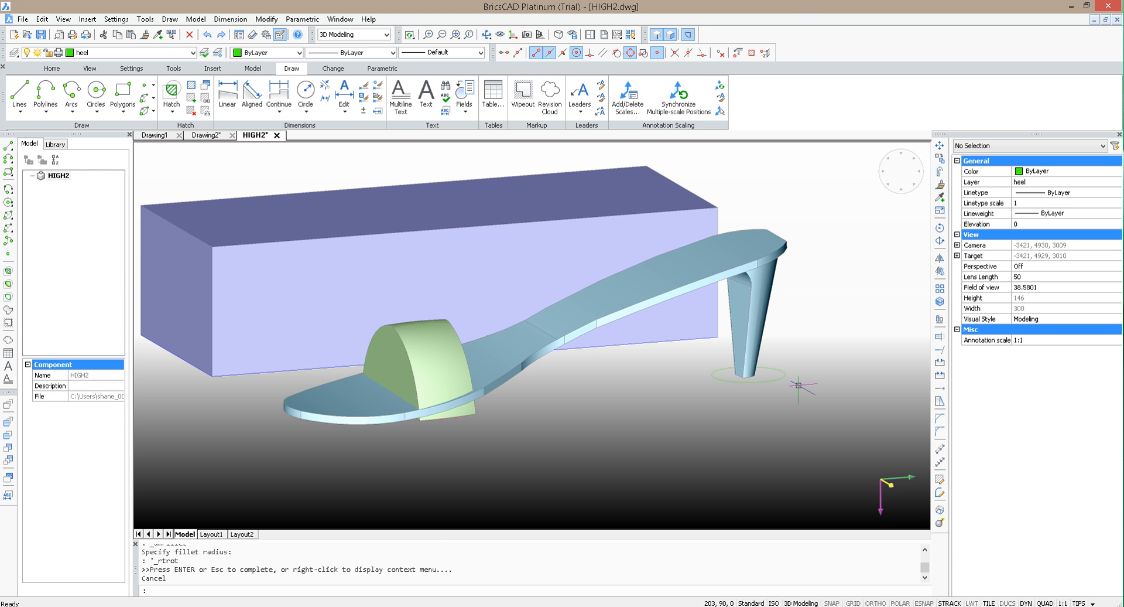
pyautogui.hotkey('ctrl', 'shift', 'c')
pyautogui.press('Escape')
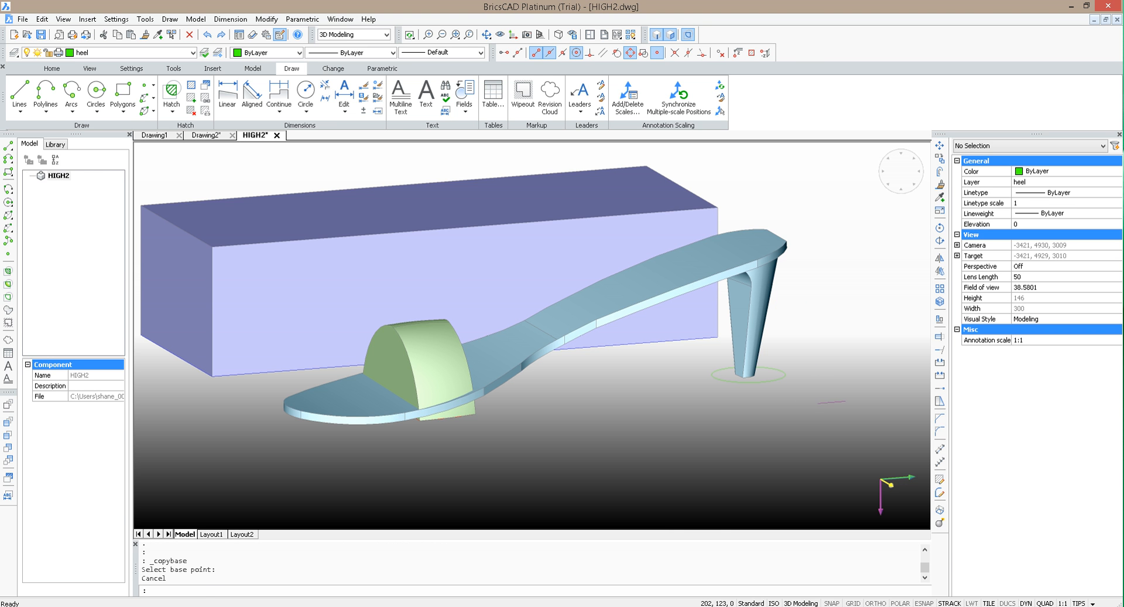
pyautogui.click(826, 402)
pyautogui.press('Escape')
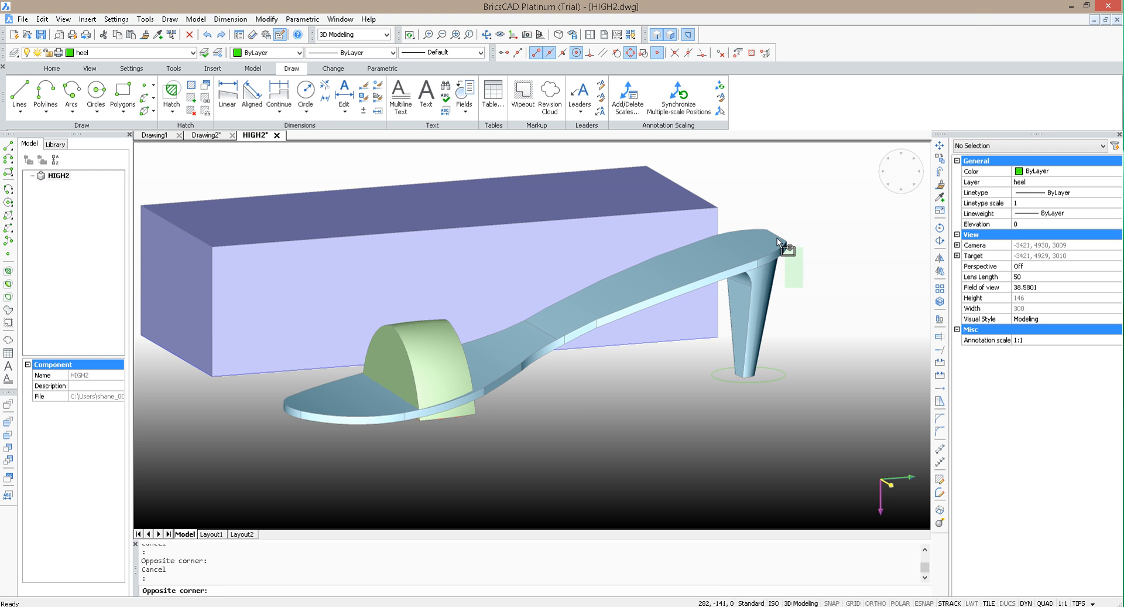
# Step: Duplicate the sole and heel solid in place by copying it with base point 0,0,0 and pasting it at 0,0,0
pyautogui.click(776, 237)
pyautogui.click(904, 240)
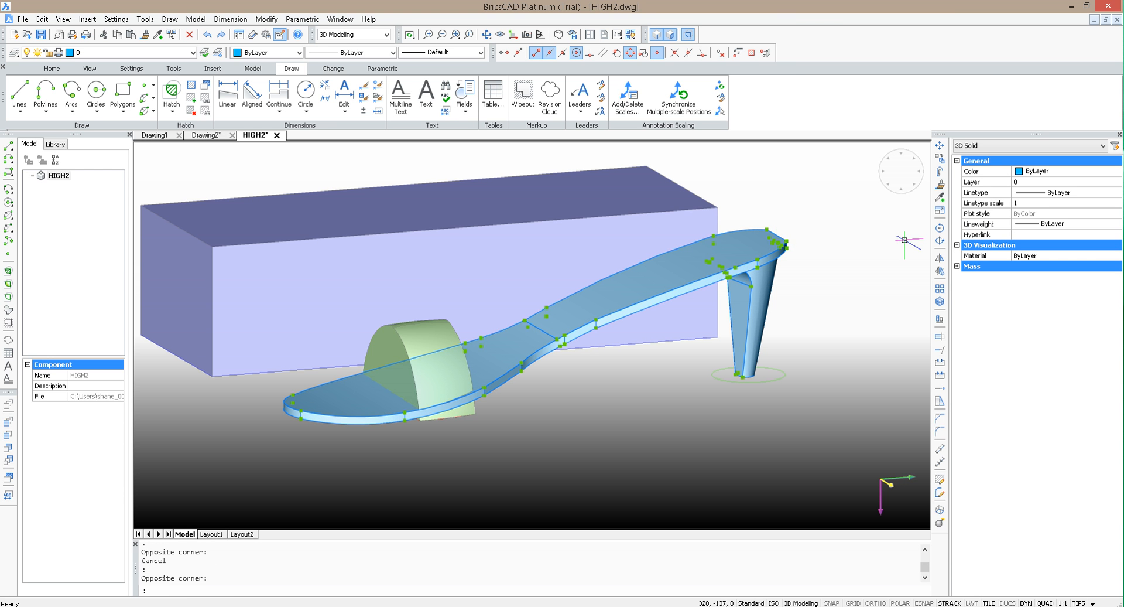
pyautogui.hotkey('ctrl', 'shift', 'c')
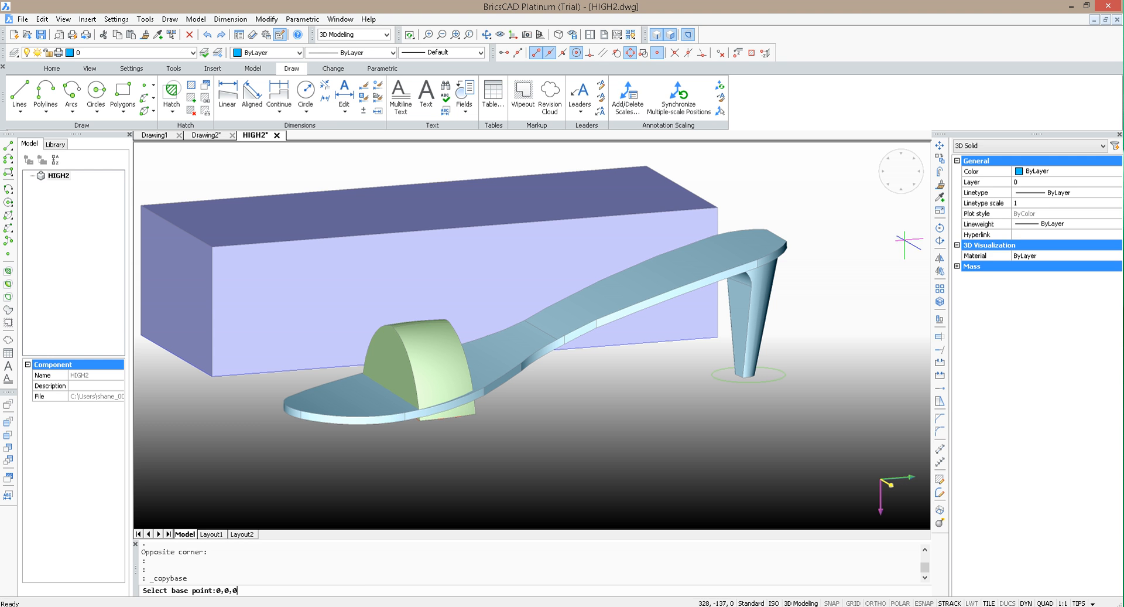
pyautogui.press('Return')
pyautogui.hotkey('ctrl', 'c')
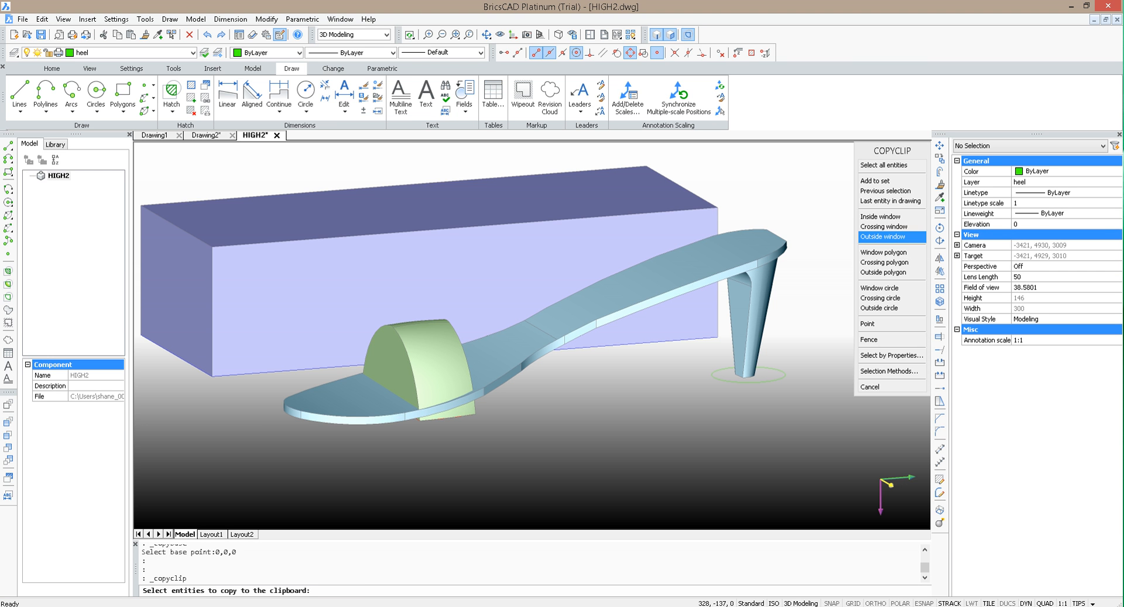
pyautogui.press('Escape')
pyautogui.hotkey('ctrl', 'v')
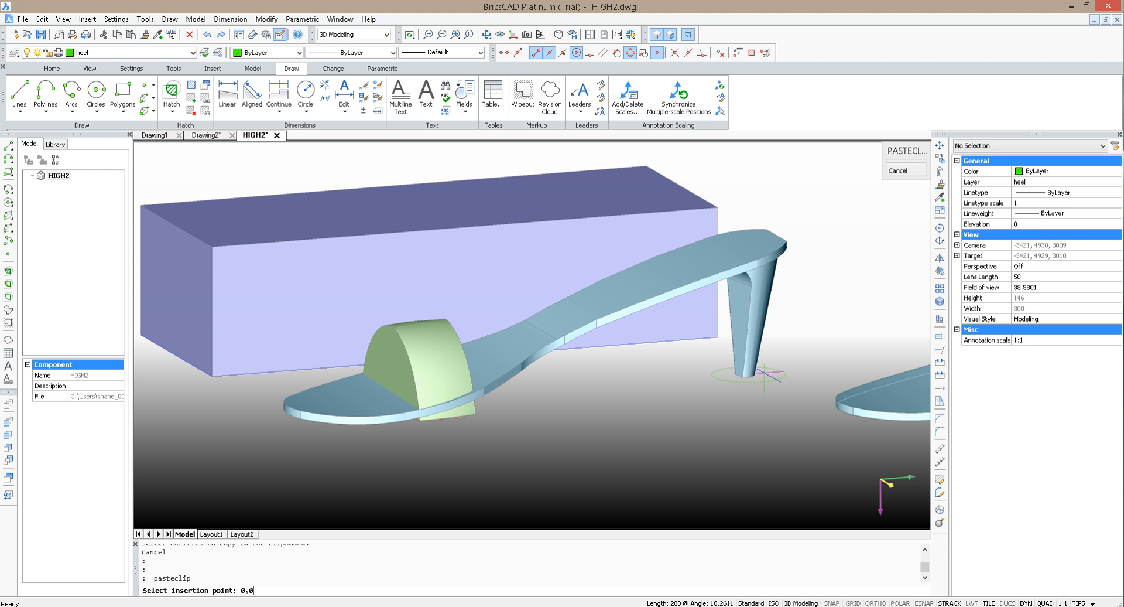
pyautogui.write('0,0,0')
pyautogui.press('Return')
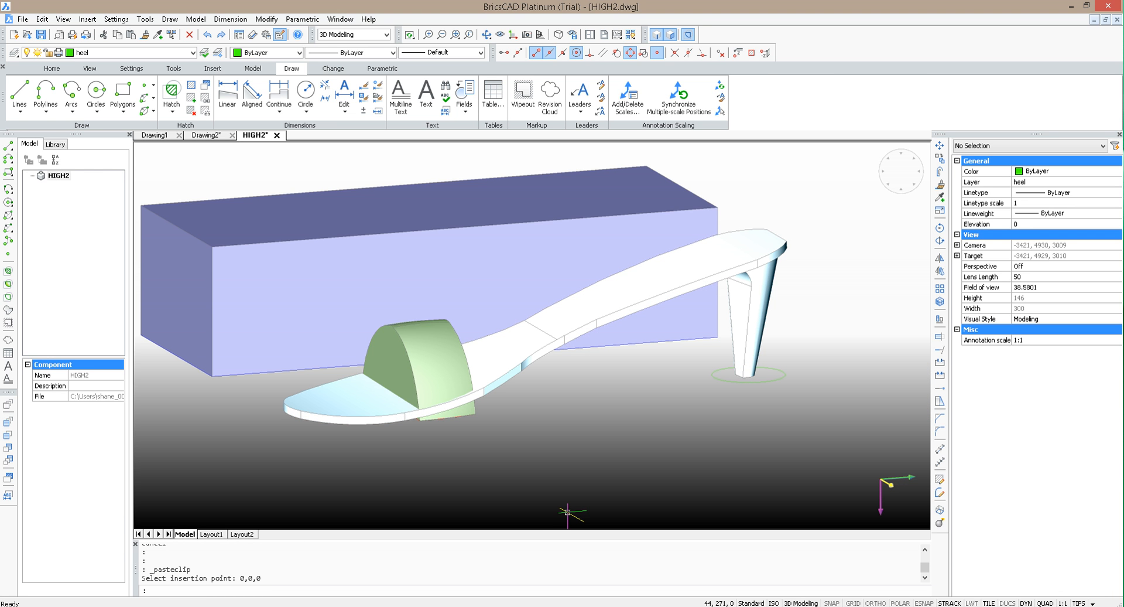
pyautogui.write('SUBTRA')
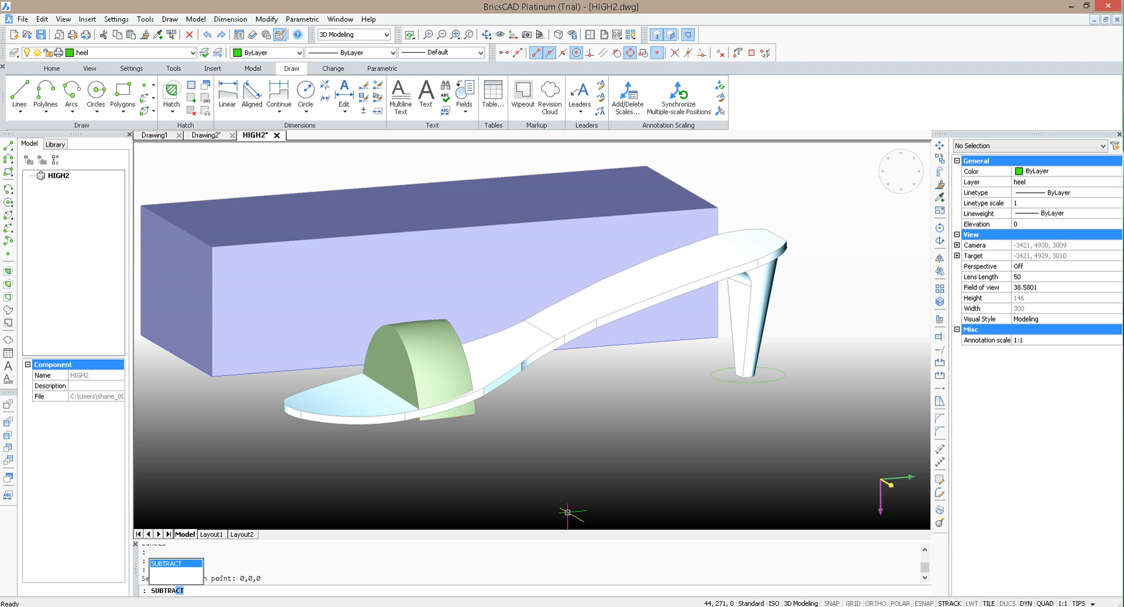
pyautogui.write('Cx')
pyautogui.press('BackSpace')
pyautogui.write('y')
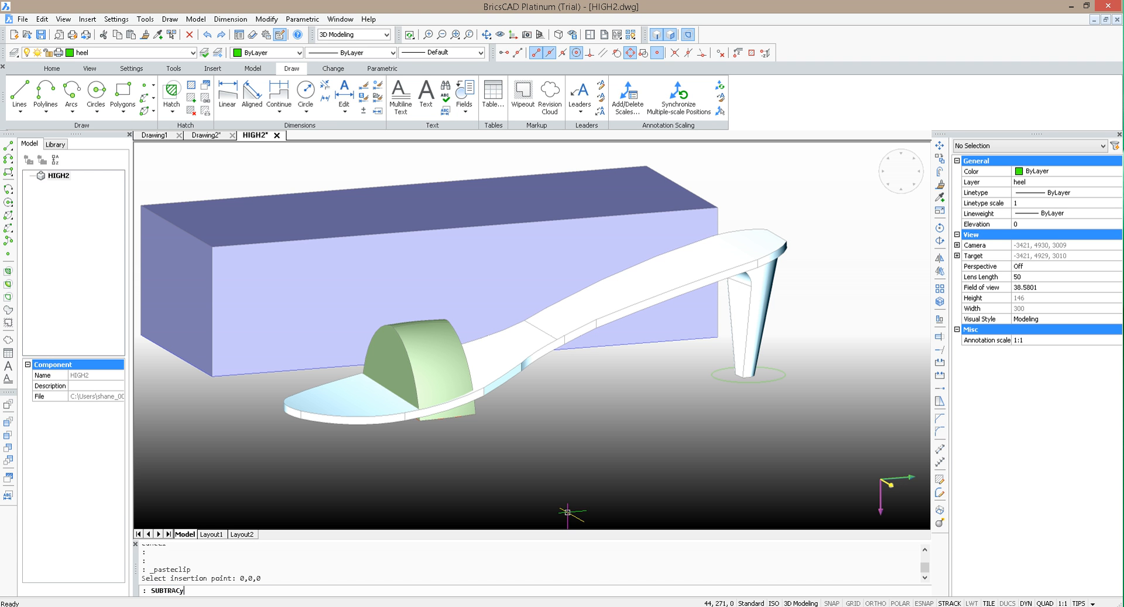
pyautogui.press('Return')
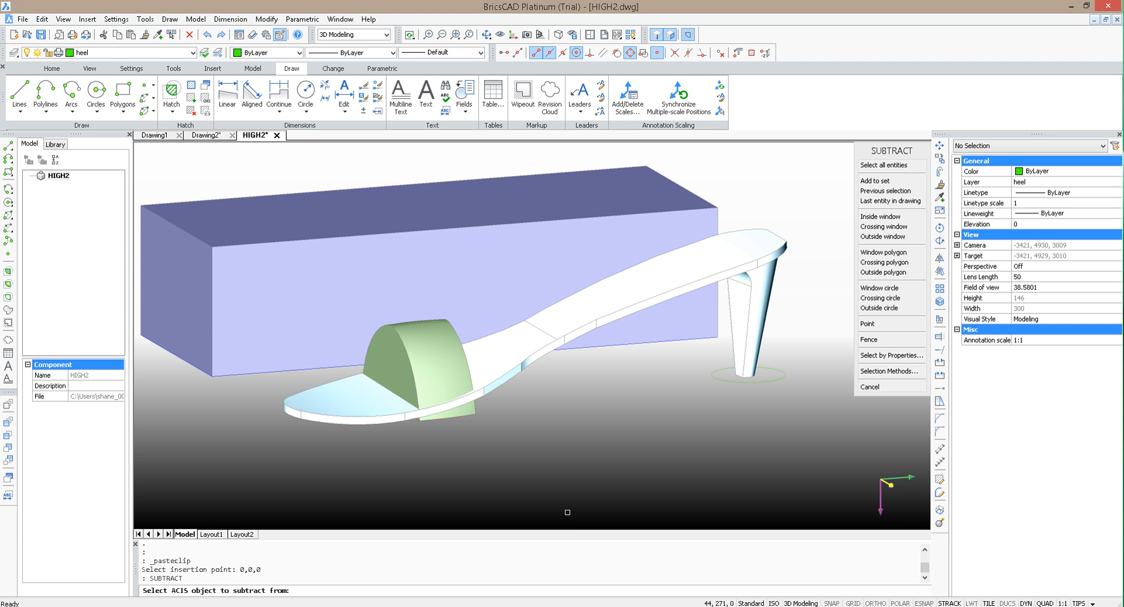
pyautogui.click(500, 358)
pyautogui.press('Return')
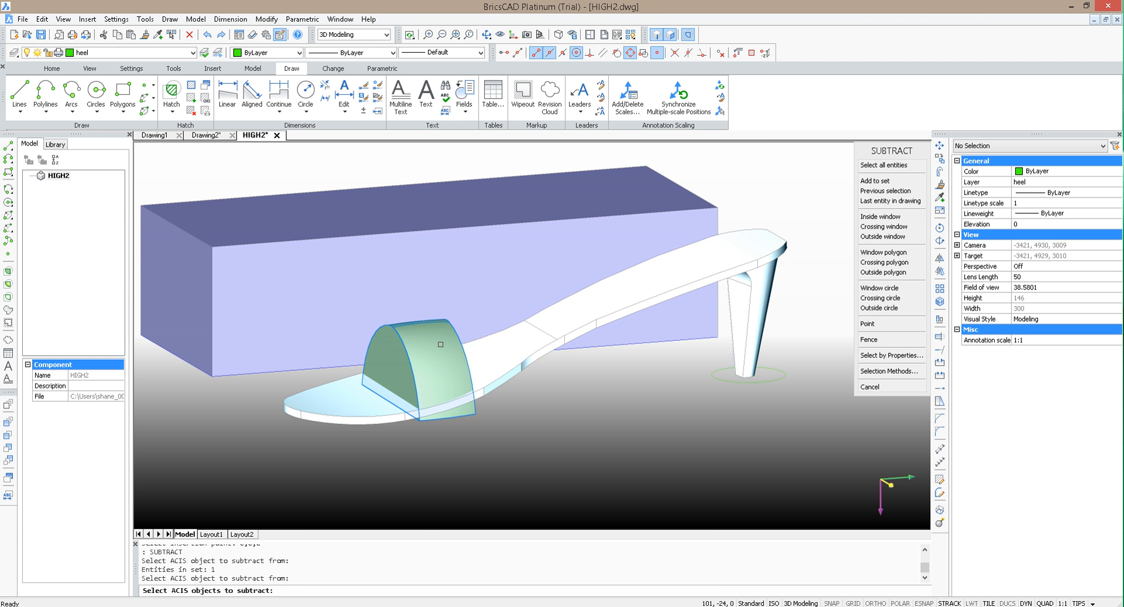
pyautogui.press('Escape')
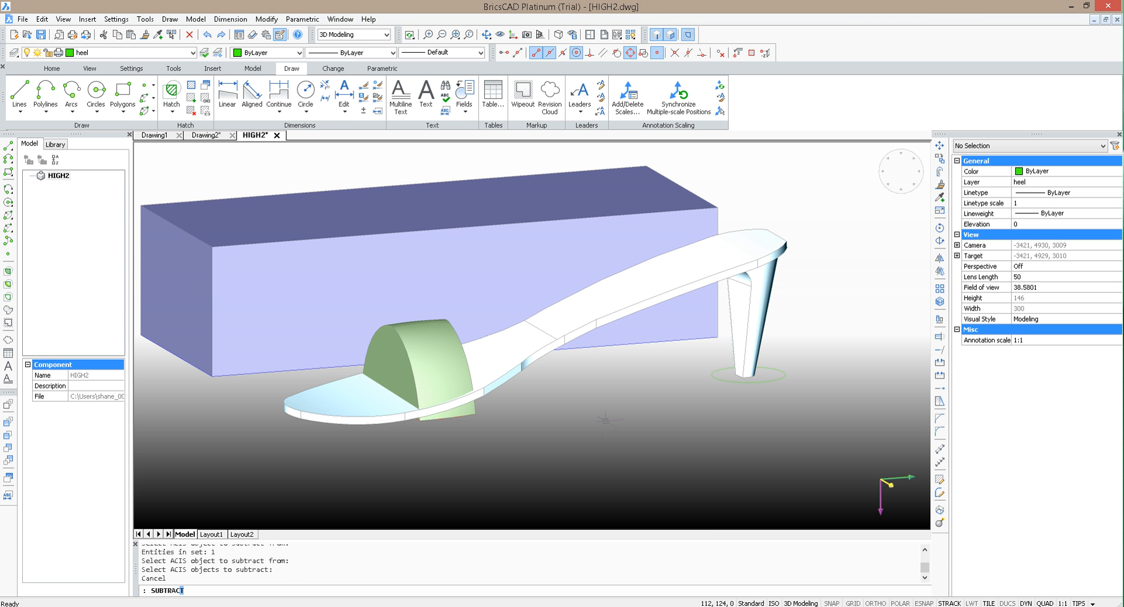
# Step: Subtract the pasted copy of the sole solid from the green arched block
pyautogui.press('Return')
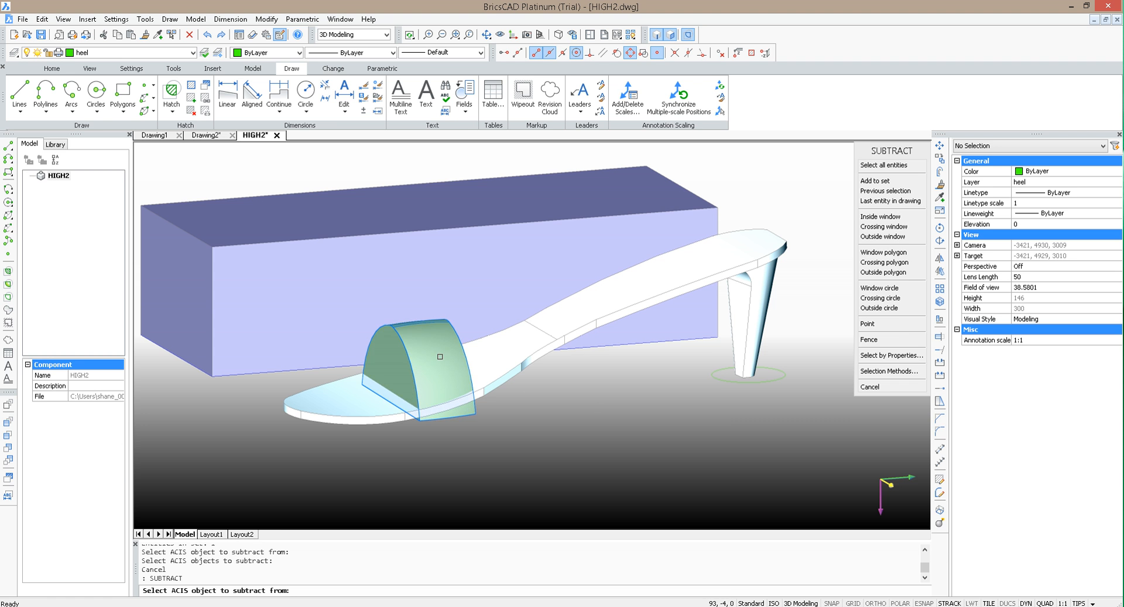
pyautogui.click(523, 327)
pyautogui.click(519, 360)
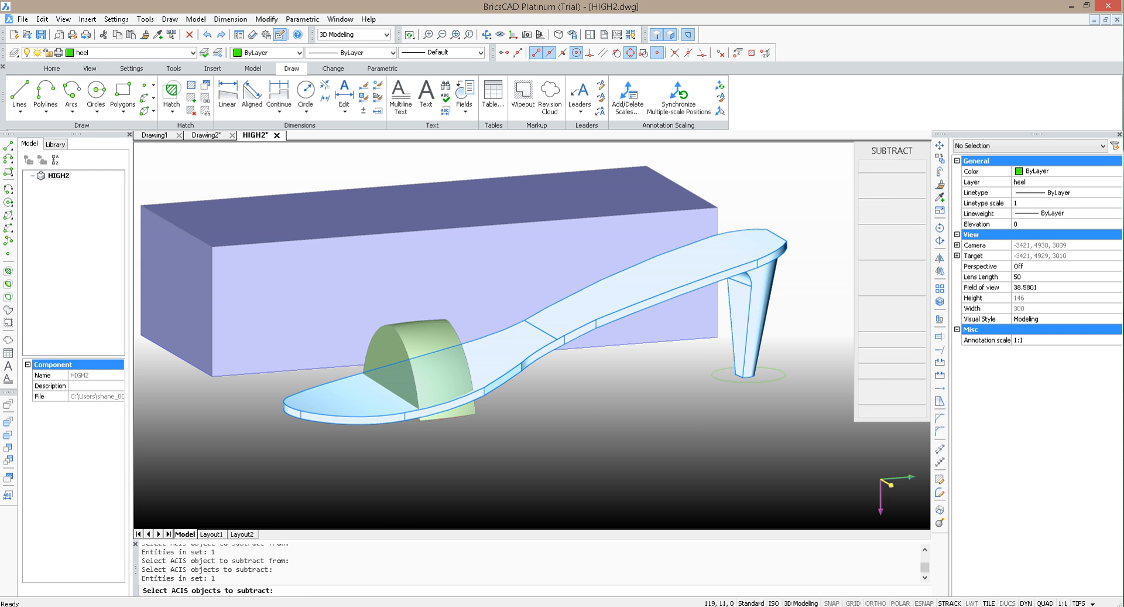
pyautogui.press('Return')
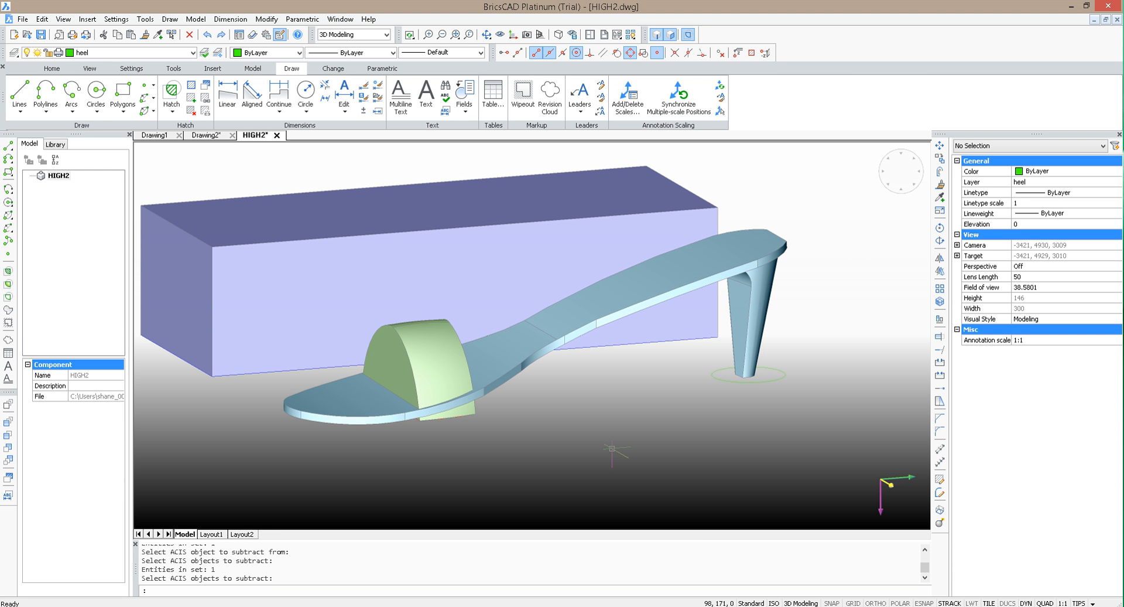
# Step: Separate the cut green body into individual solids with the SOLIDEDIT Body seParate option
pyautogui.write('SOLIDEDIT')
pyautogui.press('Return')
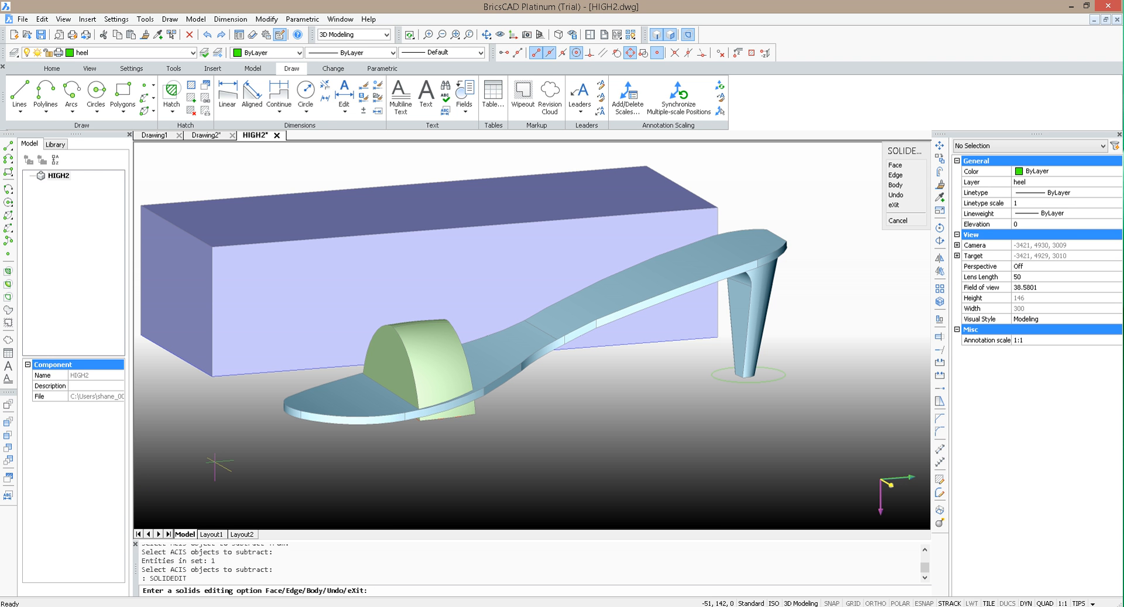
pyautogui.write('b')
pyautogui.press('Return')
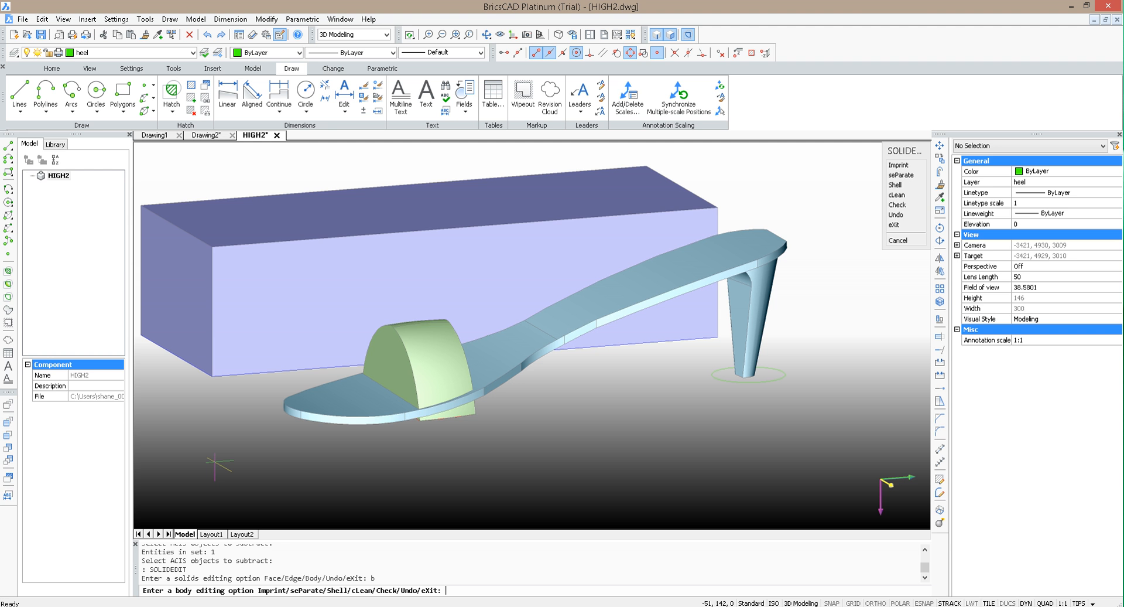
pyautogui.write('p')
pyautogui.press('Return')
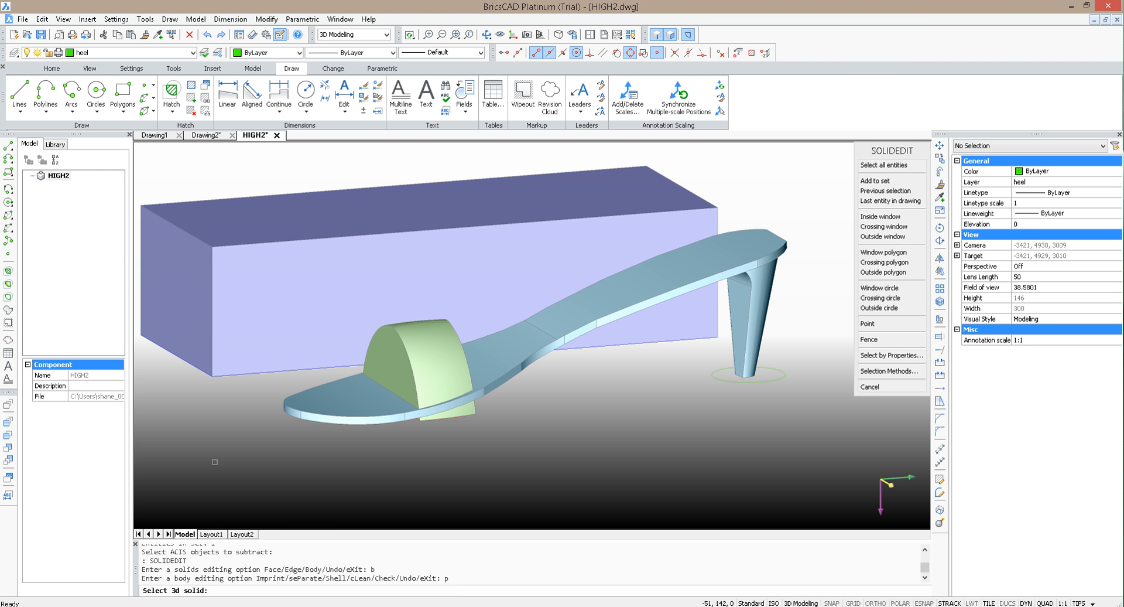
pyautogui.click(442, 369)
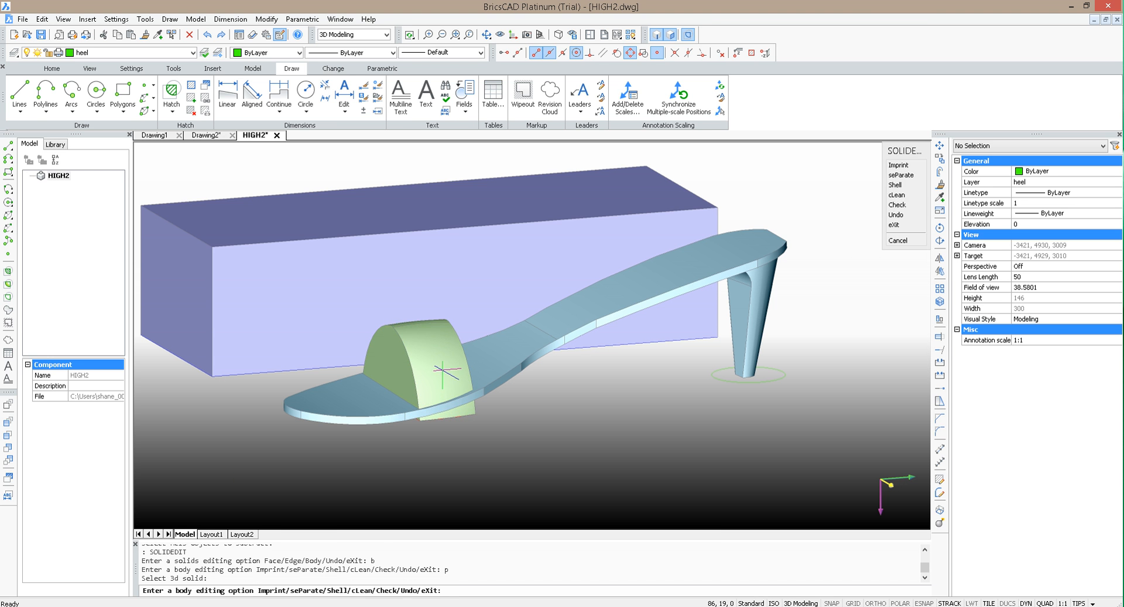
pyautogui.press('Return')
pyautogui.scroll(5, 444, 367)
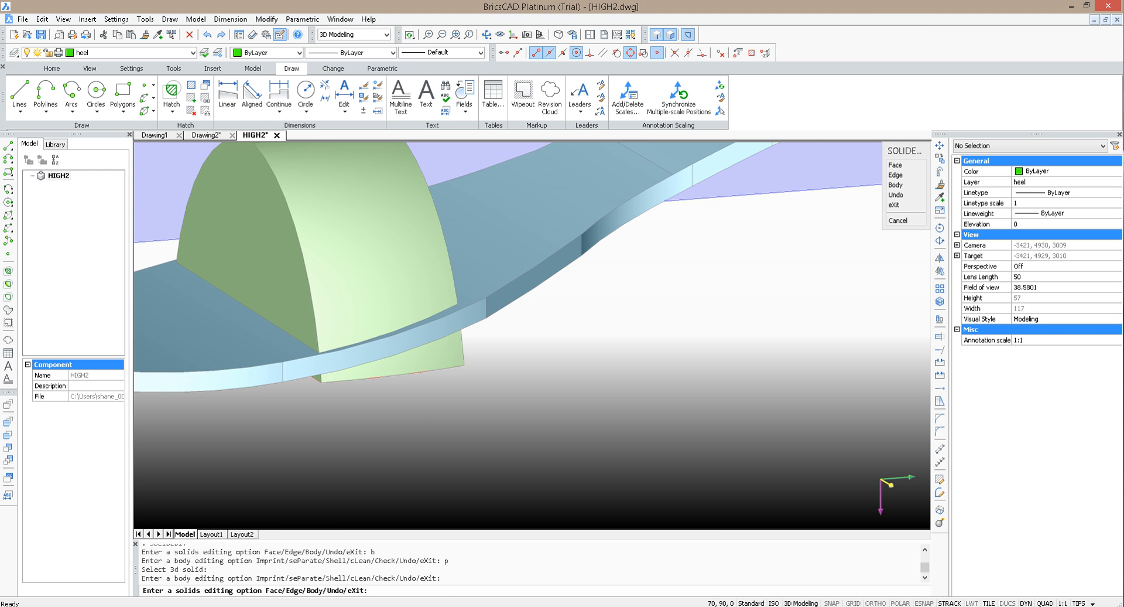
pyautogui.press('Escape')
# Step: Delete the separated green piece beneath the sole
pyautogui.click(448, 362)
pyautogui.press('Delete')
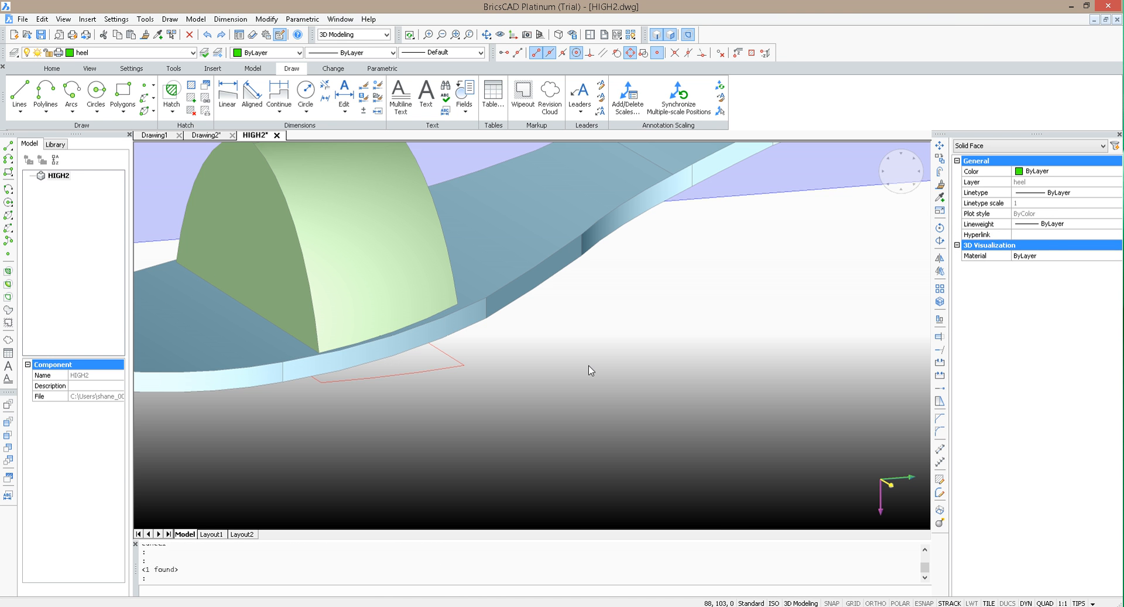
pyautogui.scroll(-4, 590, 369)
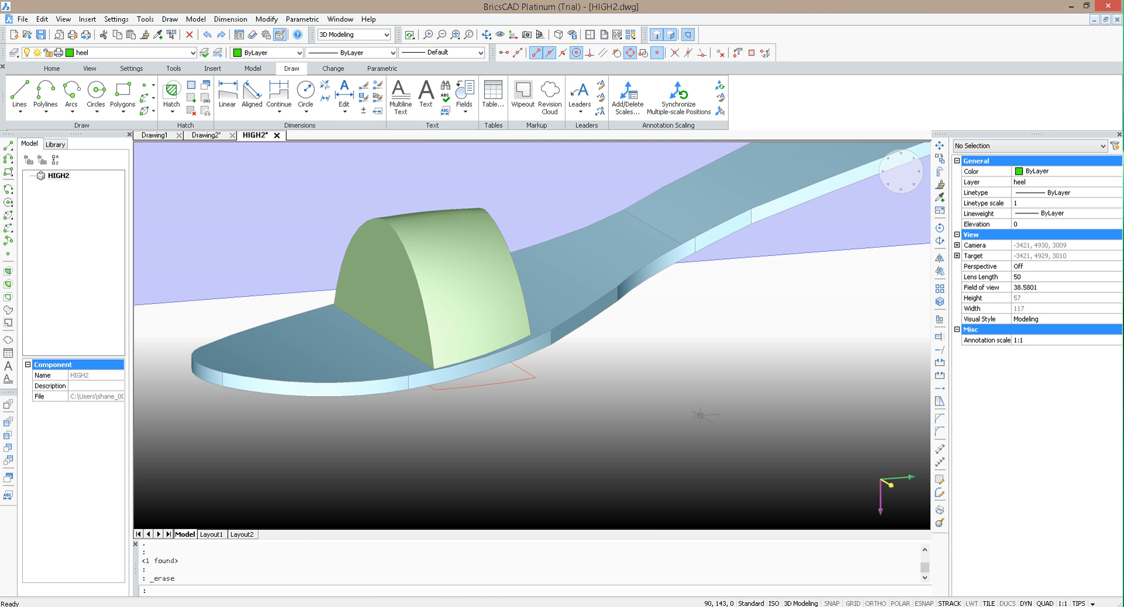
pyautogui.click(487, 36)
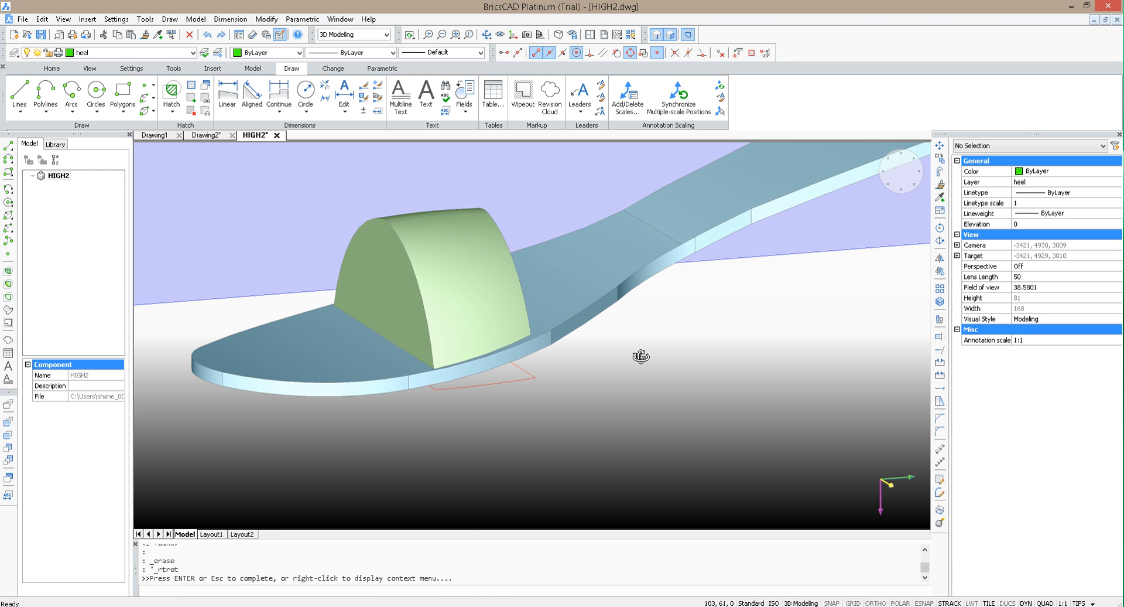
pyautogui.moveTo(641, 356); pyautogui.dragTo(519, 376)
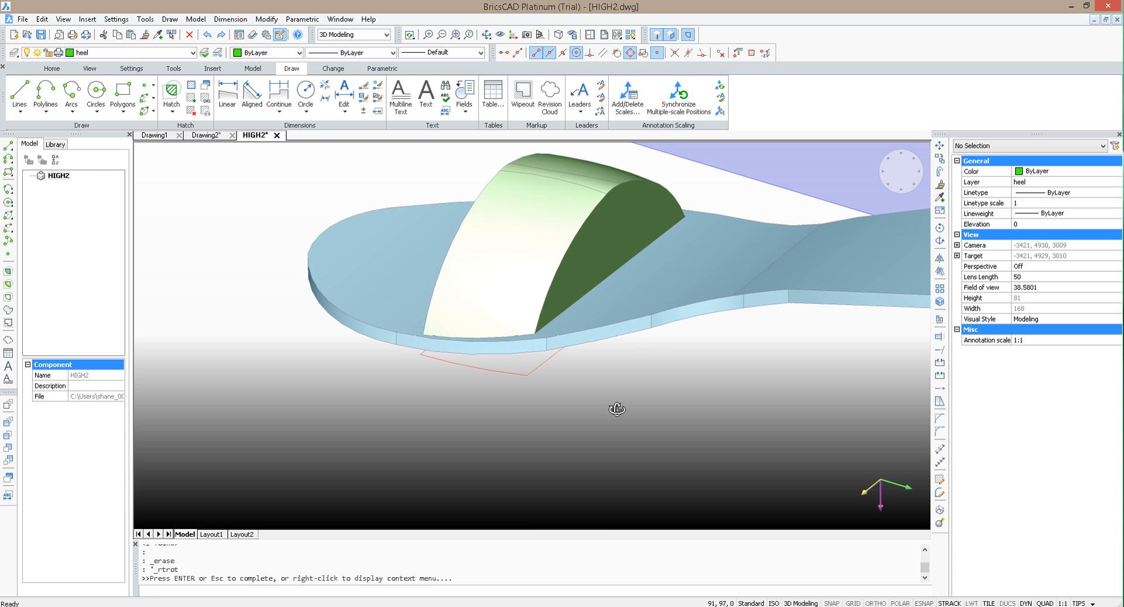
# Step: Hollow out the green arched block with the SOLIDEDIT Body Shell option, using a shell offset distance of 2
pyautogui.scroll(-4, 617, 408)
pyautogui.scroll(2, 634, 407)
pyautogui.press('Escape')
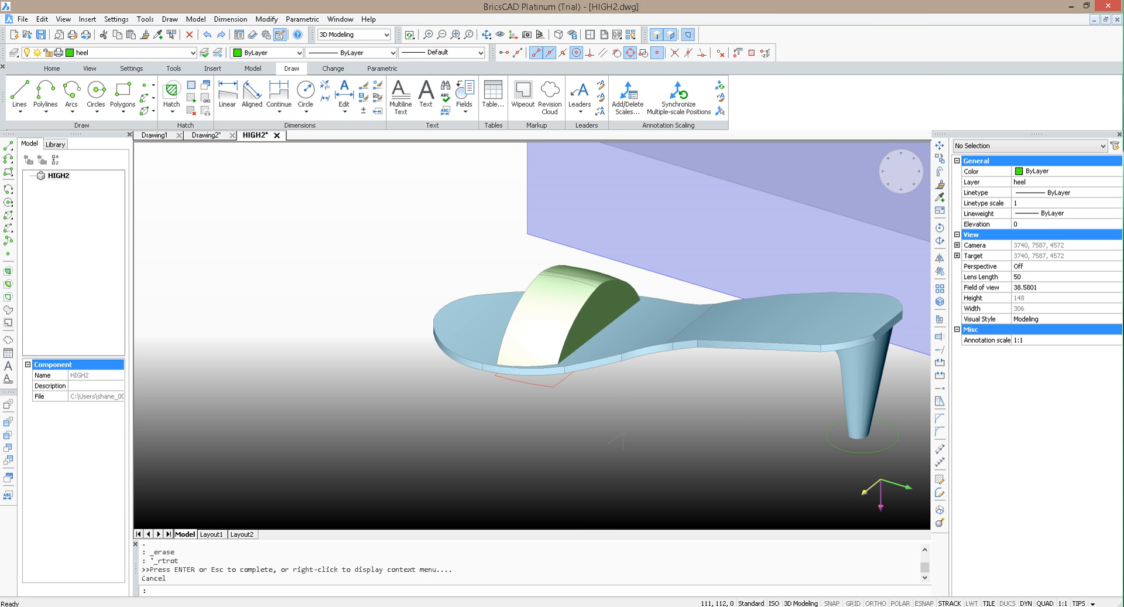
pyautogui.moveTo(571, 205)
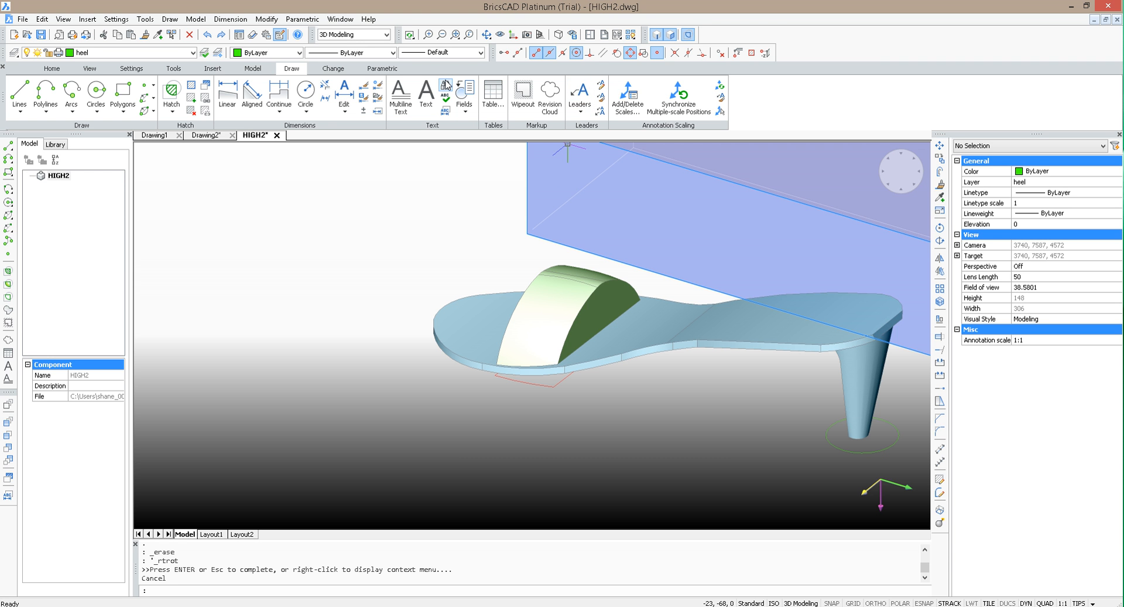
pyautogui.press('Escape')
pyautogui.write('s')
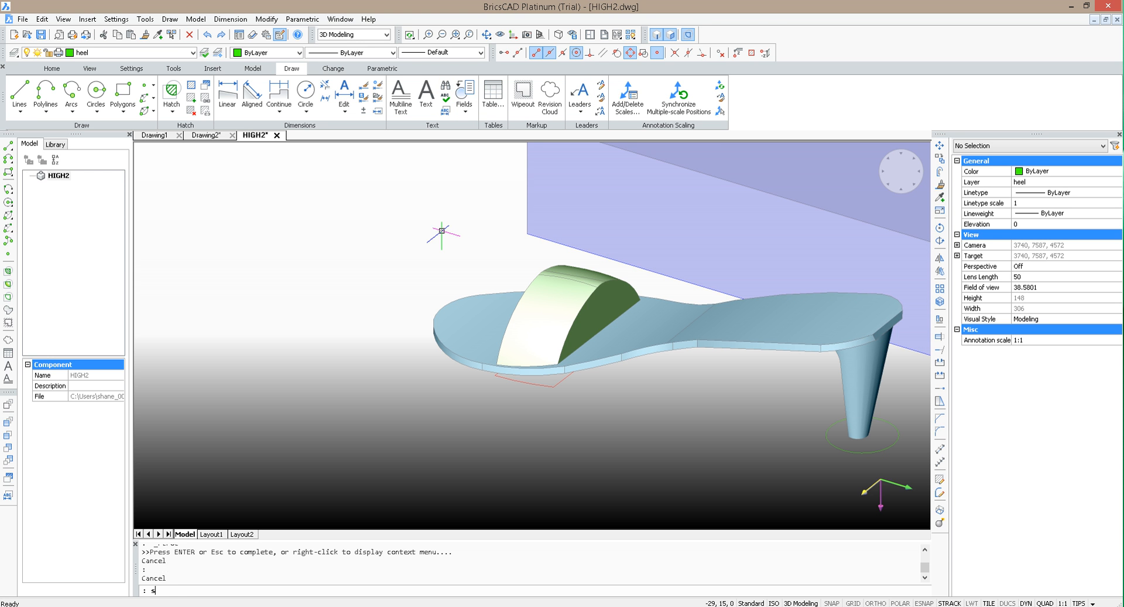
pyautogui.write('olidedit')
pyautogui.press('Return')
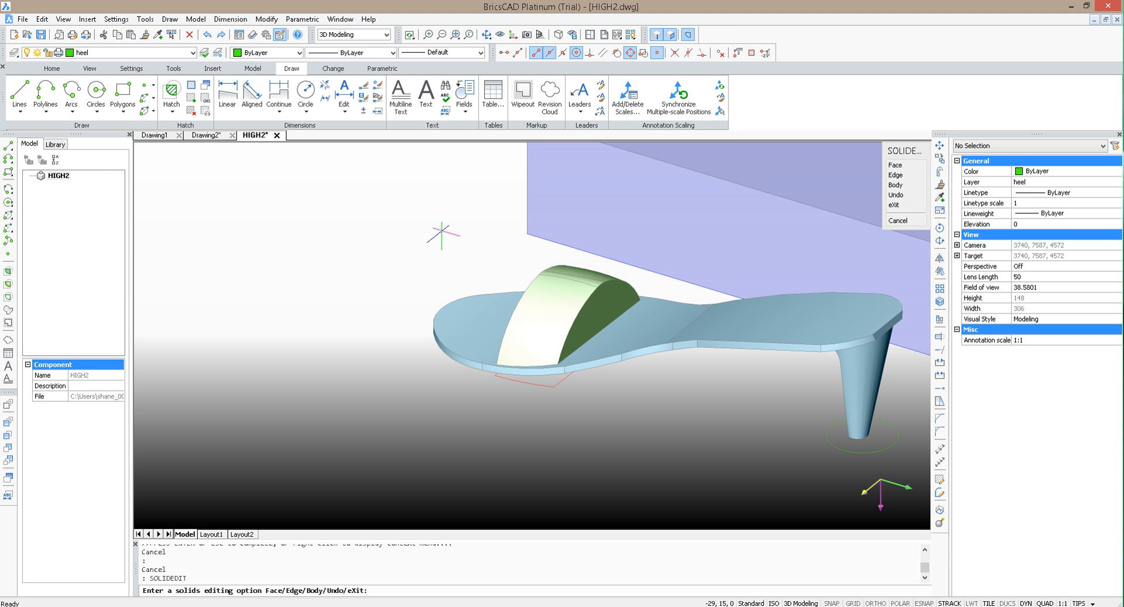
pyautogui.write('b')
pyautogui.press('Return')
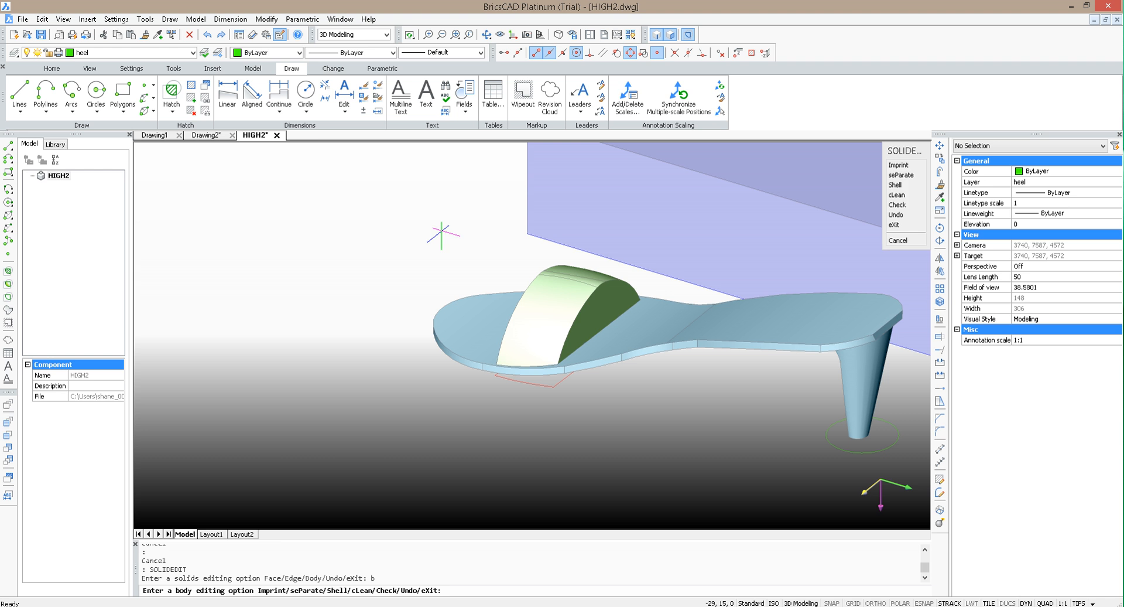
pyautogui.write('s')
pyautogui.press('Return')
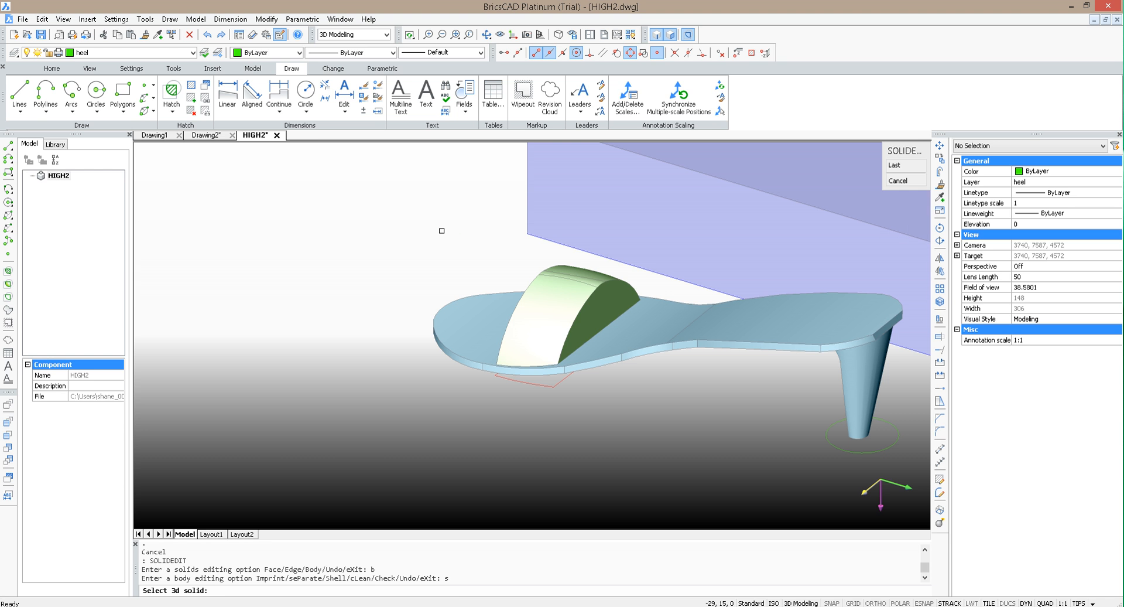
pyautogui.click(571, 291)
pyautogui.press('Return')
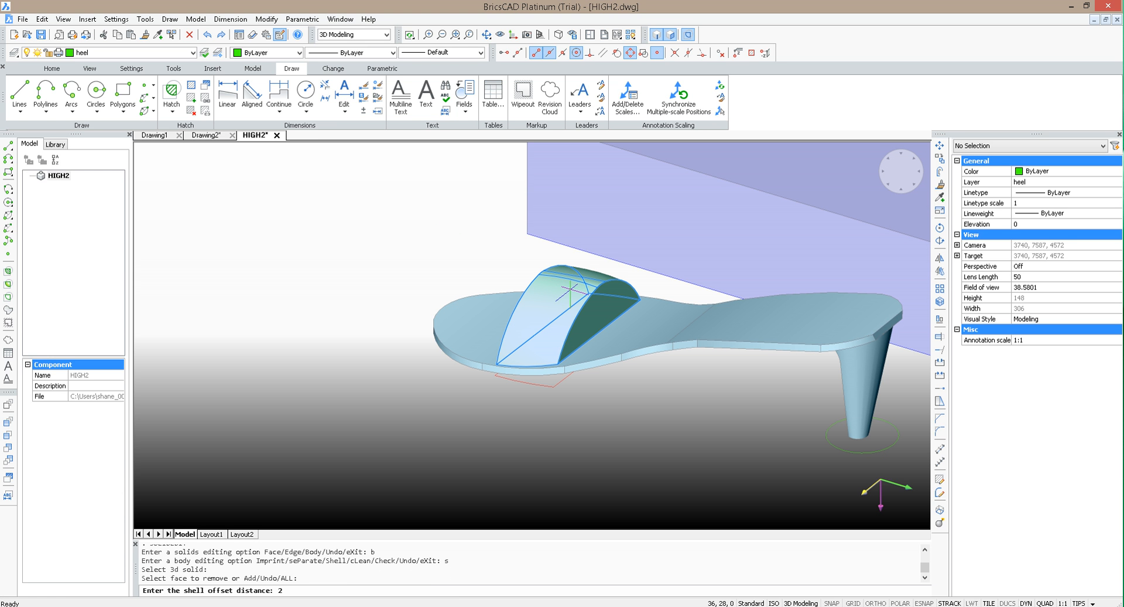
pyautogui.write('2')
pyautogui.press('Return')
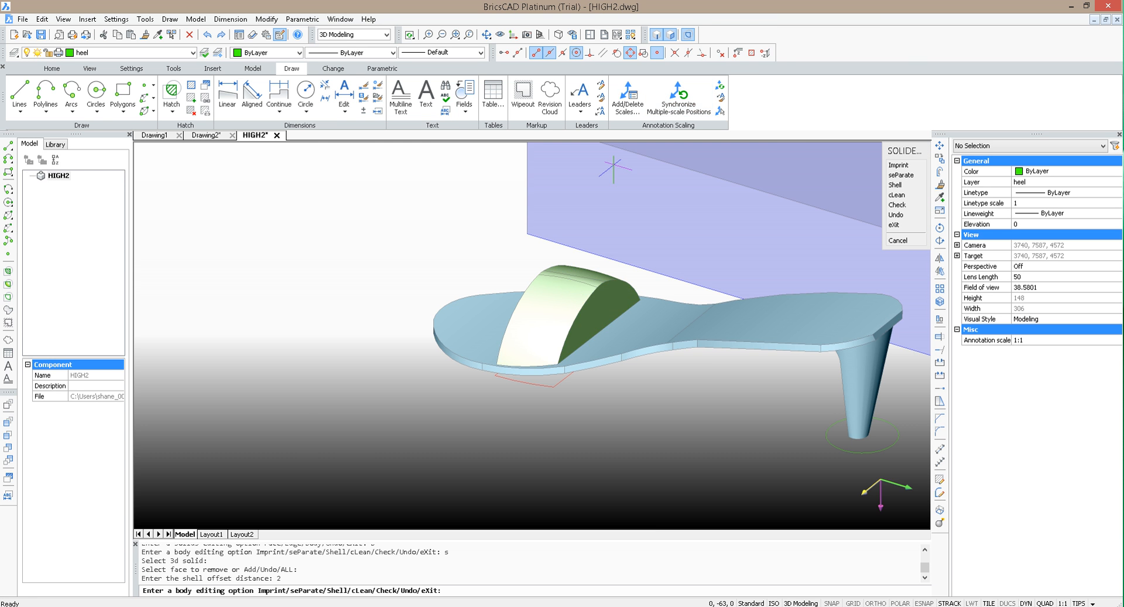
pyautogui.scroll(3, 636, 233)
pyautogui.scroll(2, 642, 324)
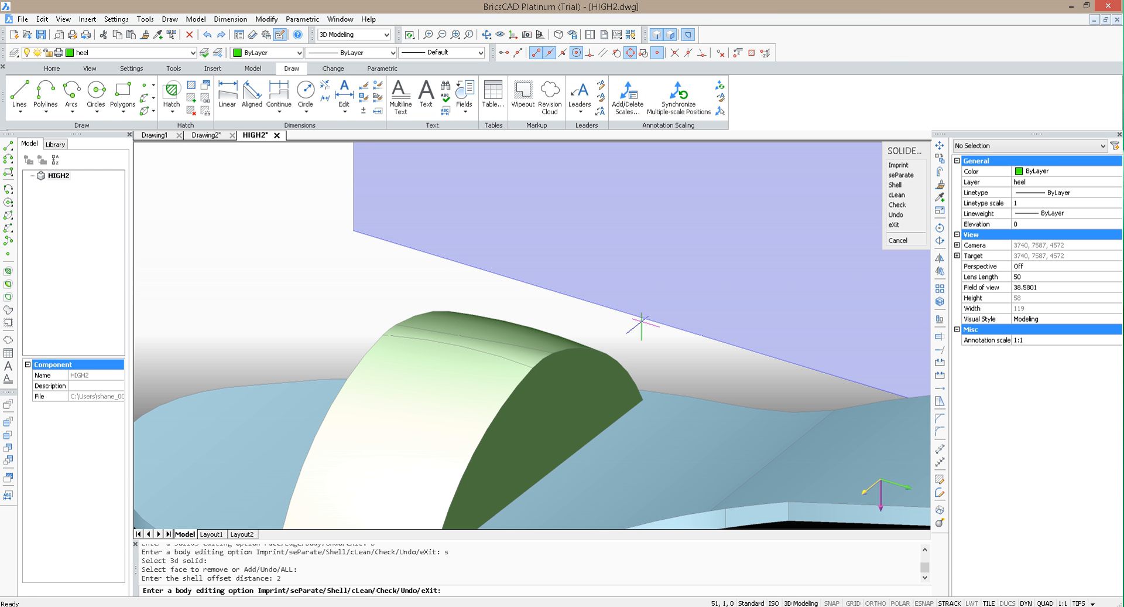
pyautogui.press('Escape')
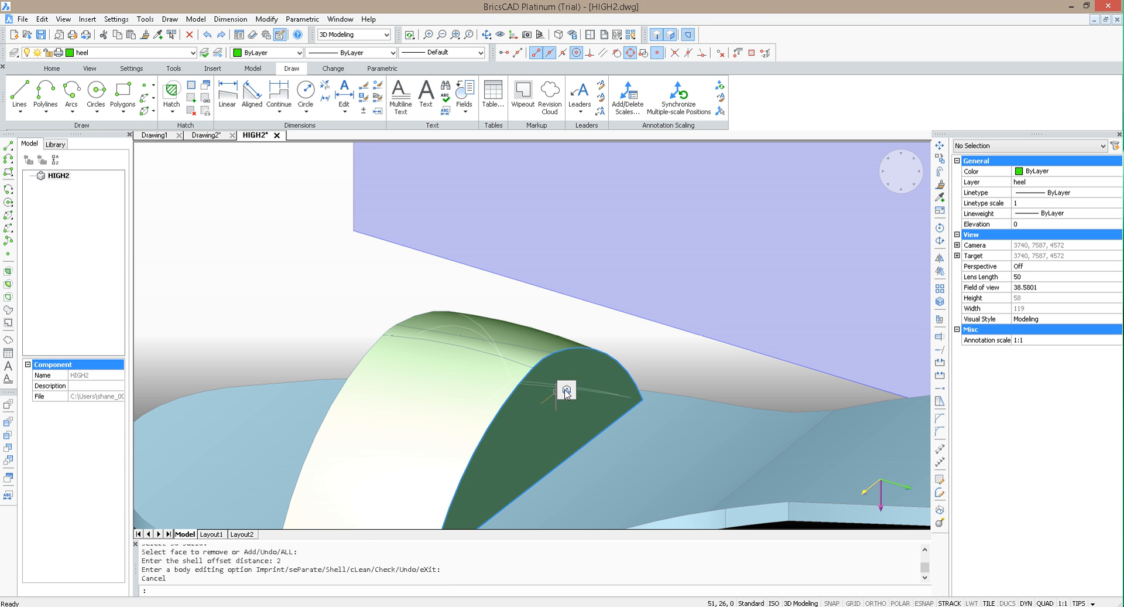
# Step: Try extruding the heel-side end face of the green arched block by 3, and undo the extrusion
pyautogui.click(566, 390)
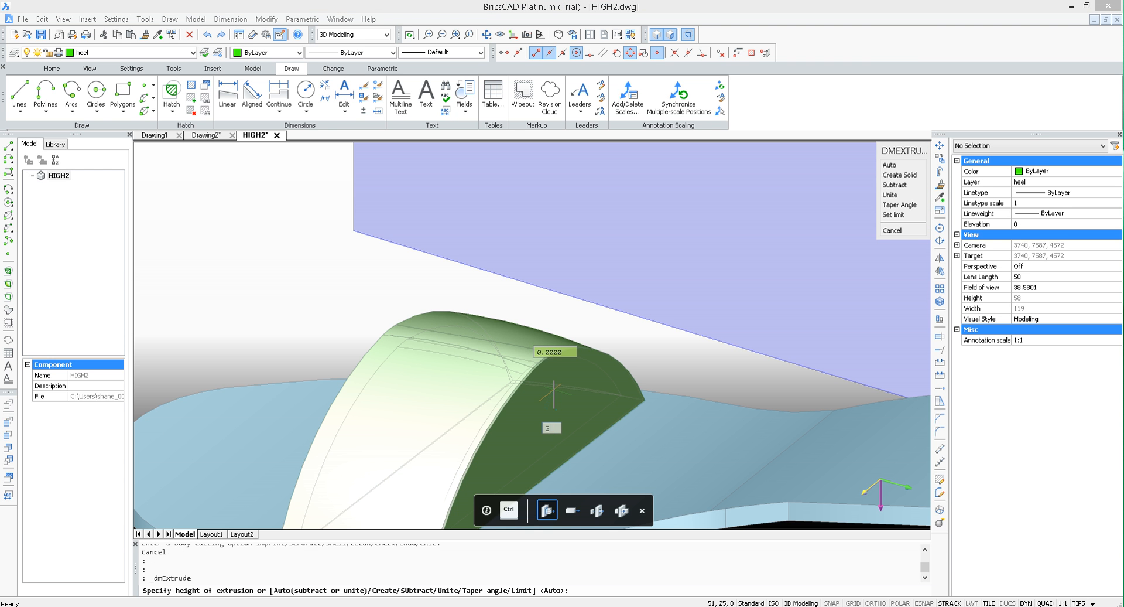
pyautogui.write('3')
pyautogui.press('Return')
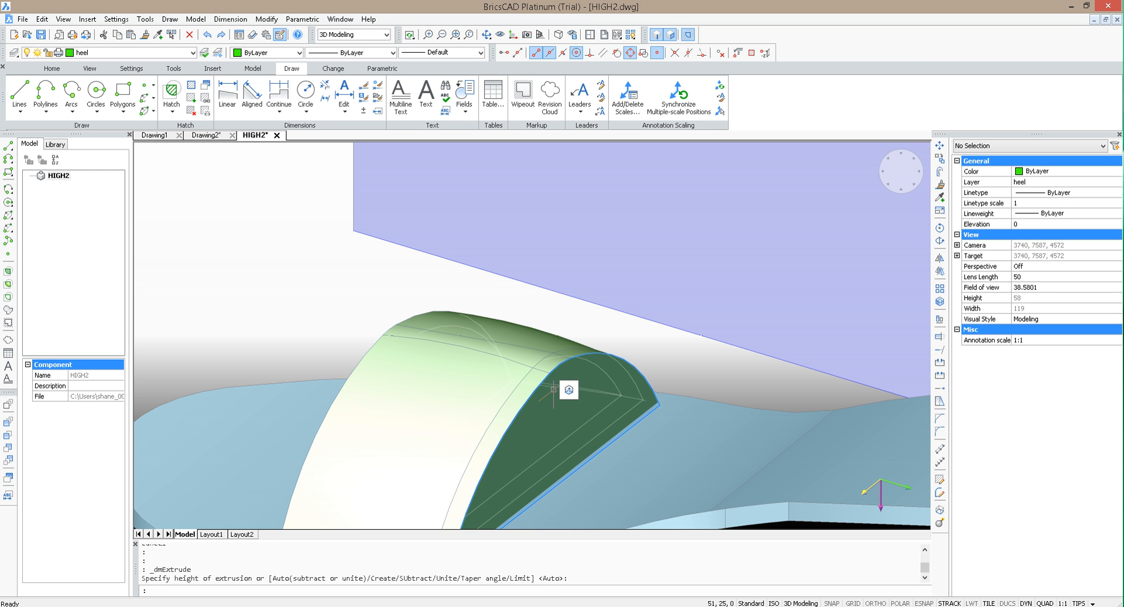
pyautogui.hotkey('ctrl', 'z')
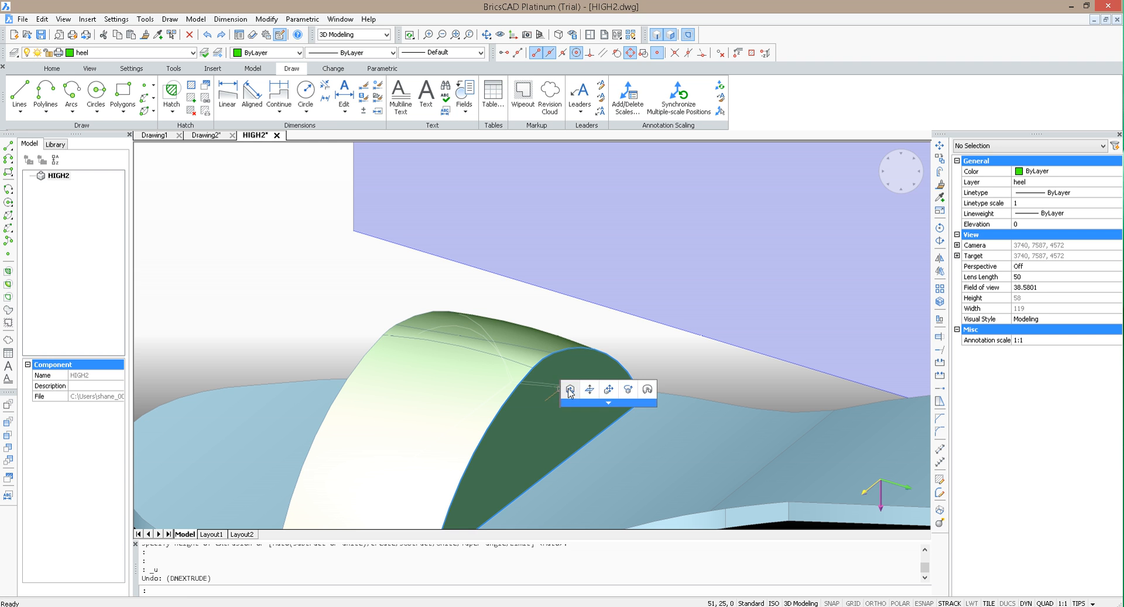
# Step: Extrude the green block's heel-side end face inward by 3 to open that end of the shell
pyautogui.click(570, 391)
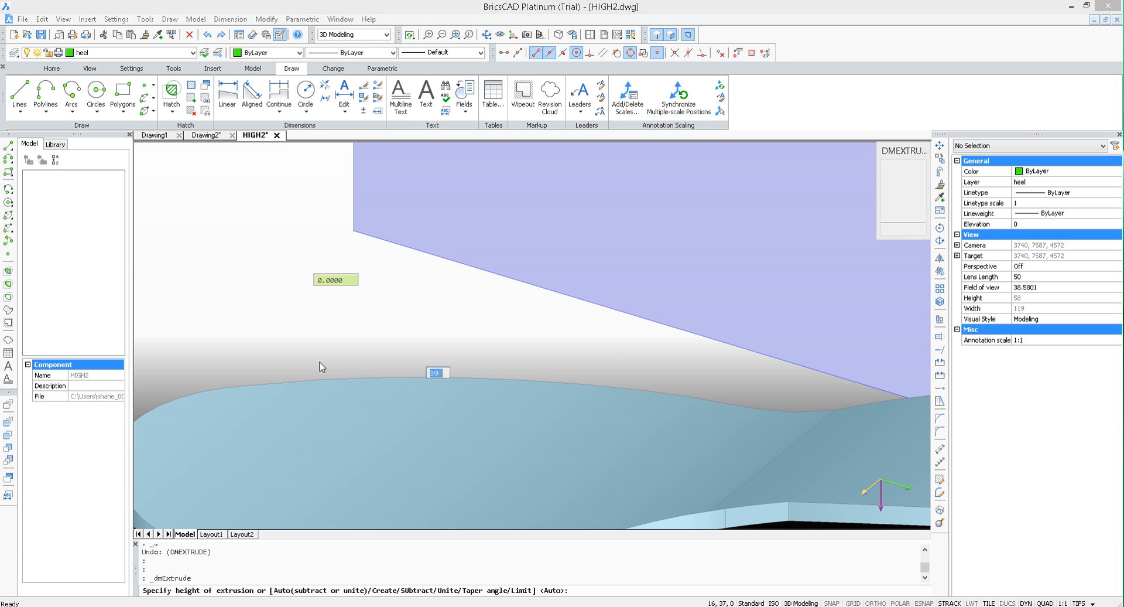
pyautogui.press('Return')
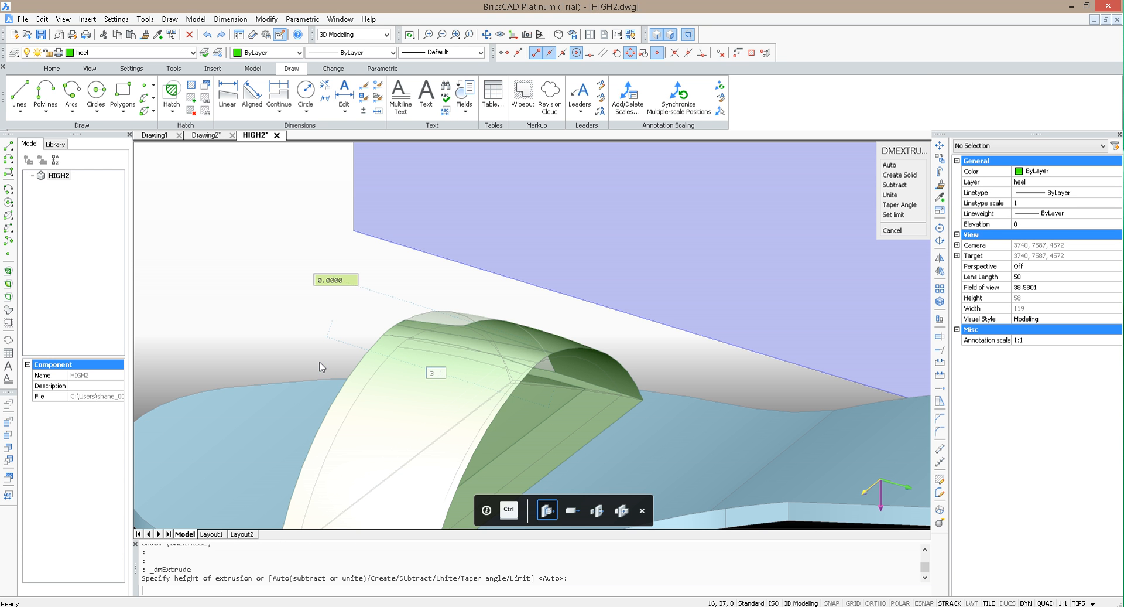
pyautogui.scroll(-3, 551, 292)
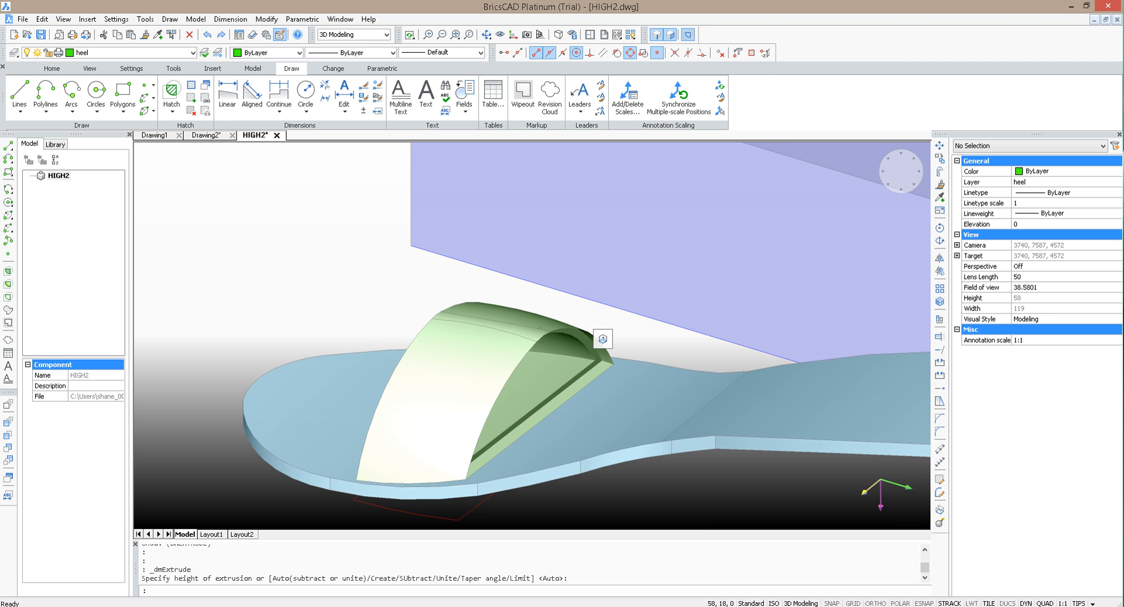
pyautogui.scroll(5, 624, 319)
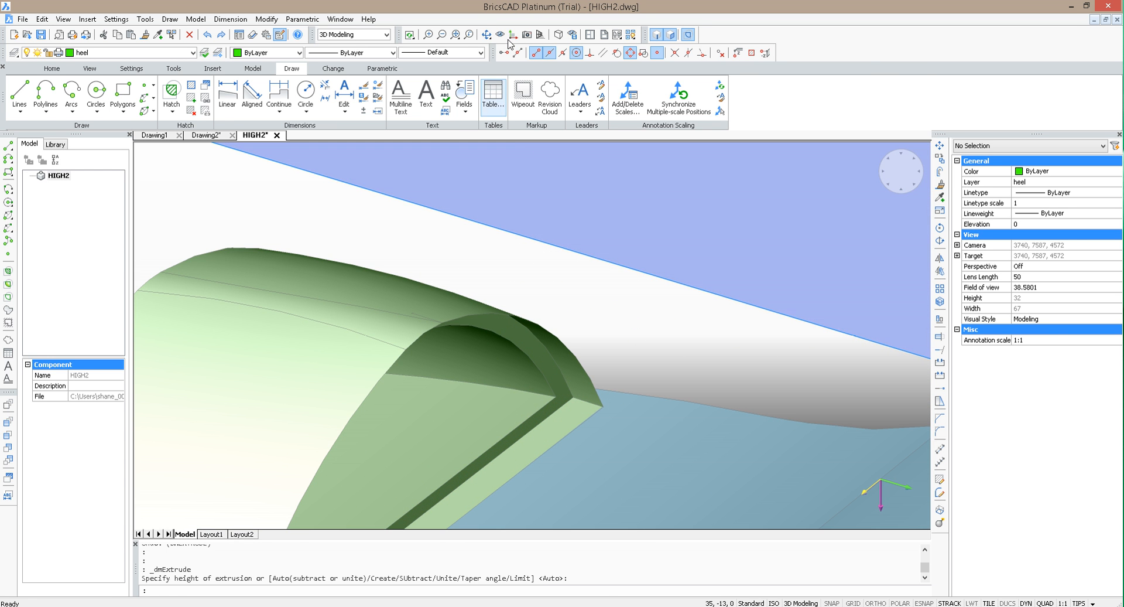
# Step: Extrude the green block's toe-side end face inward by 10 to open the other end of the shell
pyautogui.click(486, 35)
pyautogui.moveTo(662, 368)
pyautogui.mouseDown()
pyautogui.moveTo(566, 352)
pyautogui.moveTo(464, 308)
pyautogui.moveTo(426, 313)
pyautogui.moveTo(389, 341)
pyautogui.moveTo(431, 354)
pyautogui.moveTo(617, 336)
pyautogui.moveTo(672, 359)
pyautogui.moveTo(720, 359)
pyautogui.moveTo(677, 359)
pyautogui.mouseUp()
pyautogui.press('Escape')
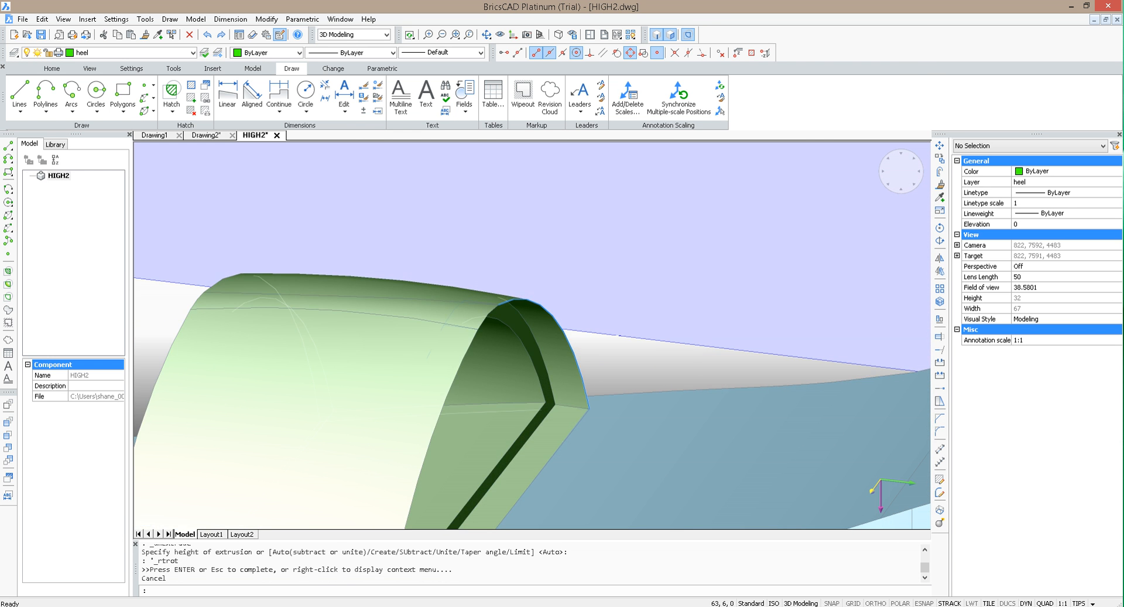
pyautogui.scroll(-3, 584, 335)
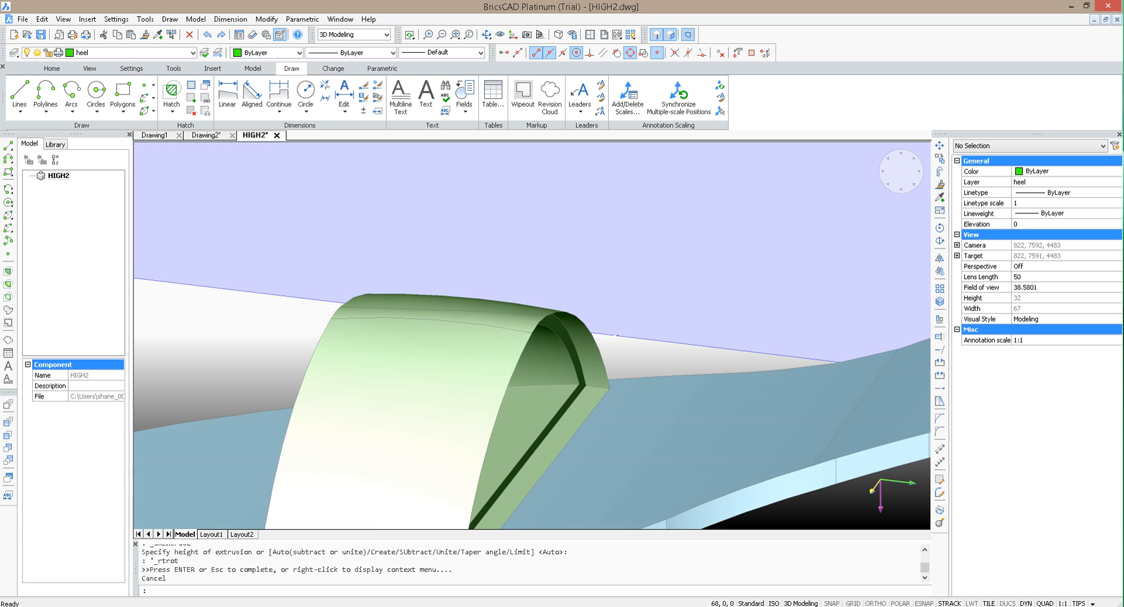
pyautogui.click(486, 34)
pyautogui.moveTo(598, 326); pyautogui.dragTo(744, 317)
pyautogui.press('Escape')
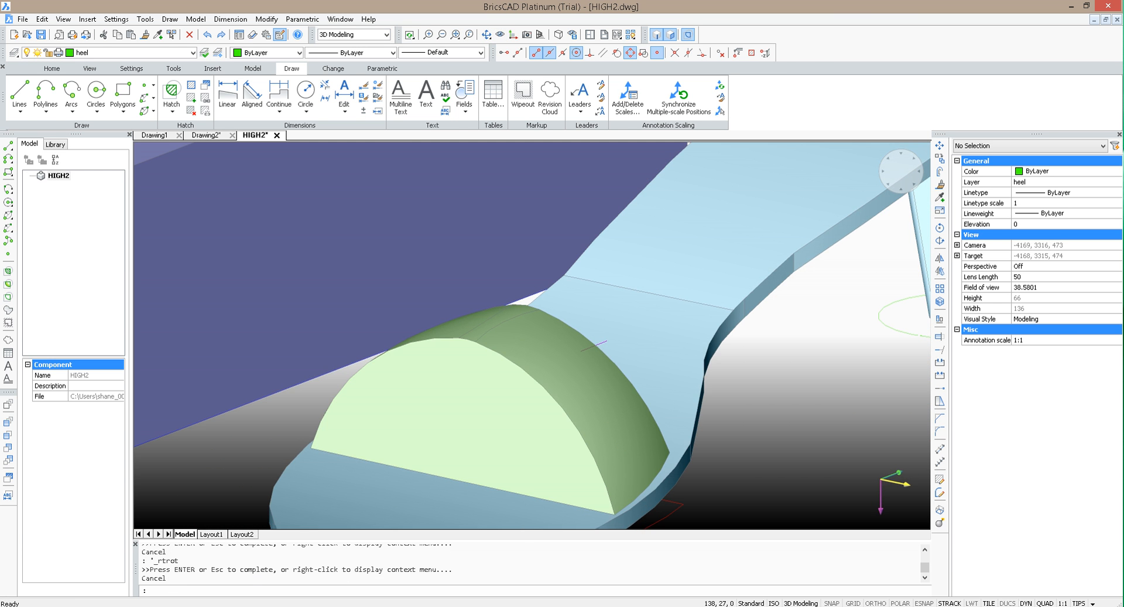
pyautogui.click(498, 399)
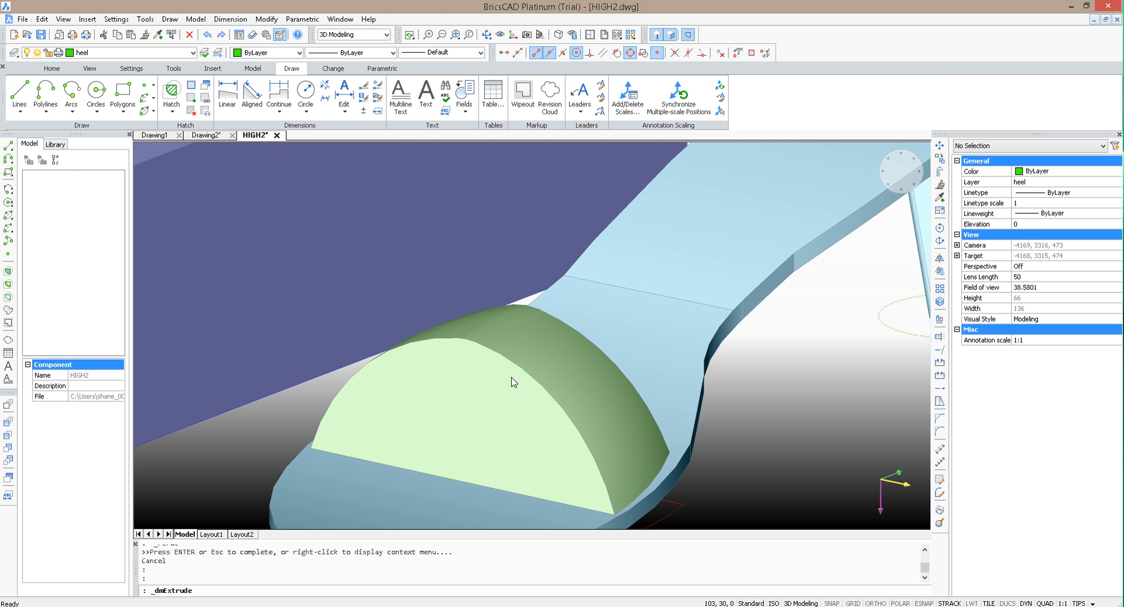
pyautogui.write('10')
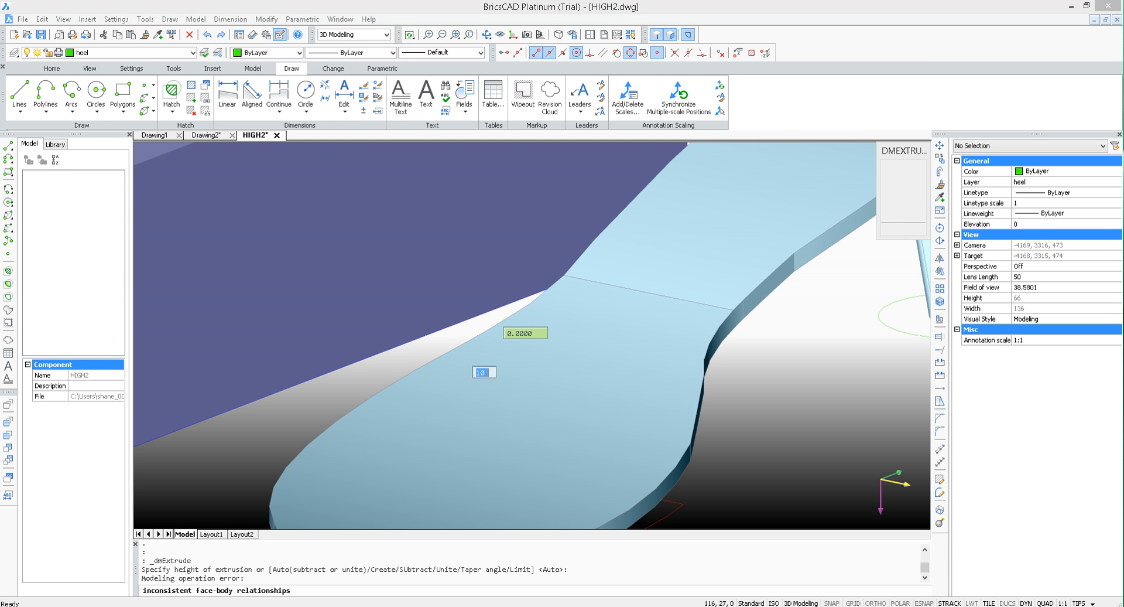
pyautogui.press('Return')
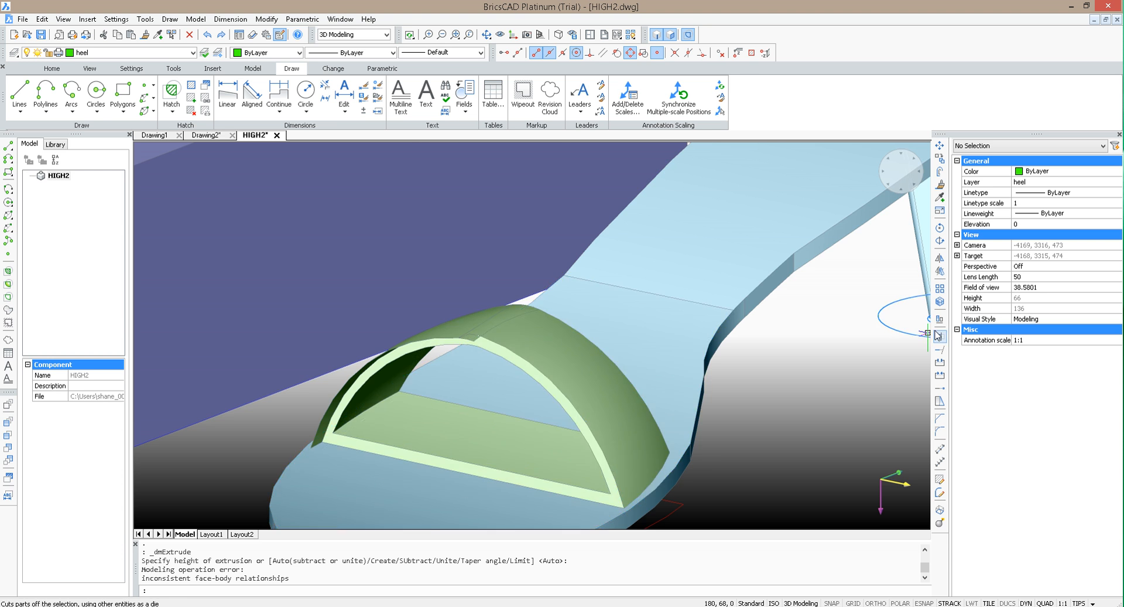
# Step: Try to push/pull the inner floor face of the hollow green strap by a distance of 2
pyautogui.scroll(-2, 928, 331)
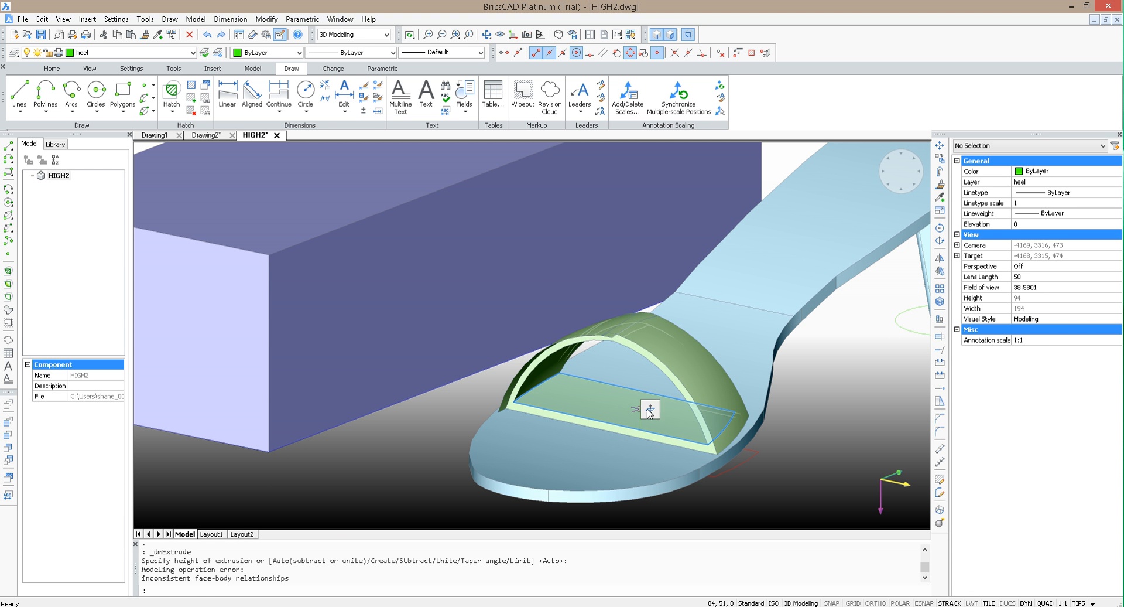
pyautogui.click(650, 409)
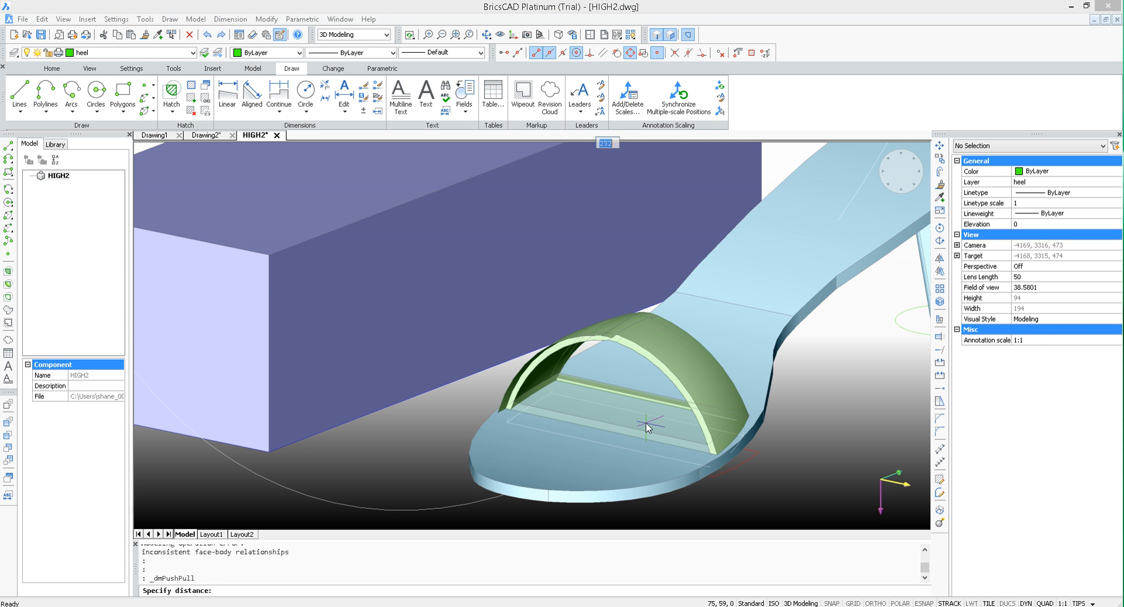
pyautogui.write('2')
pyautogui.press('Return')
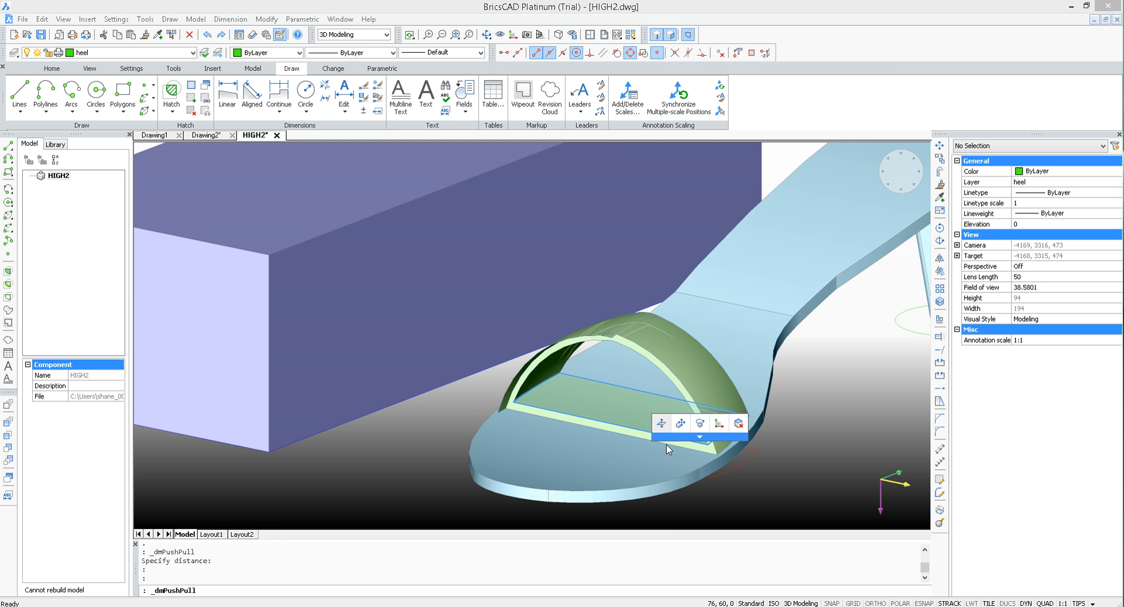
pyautogui.click(664, 423)
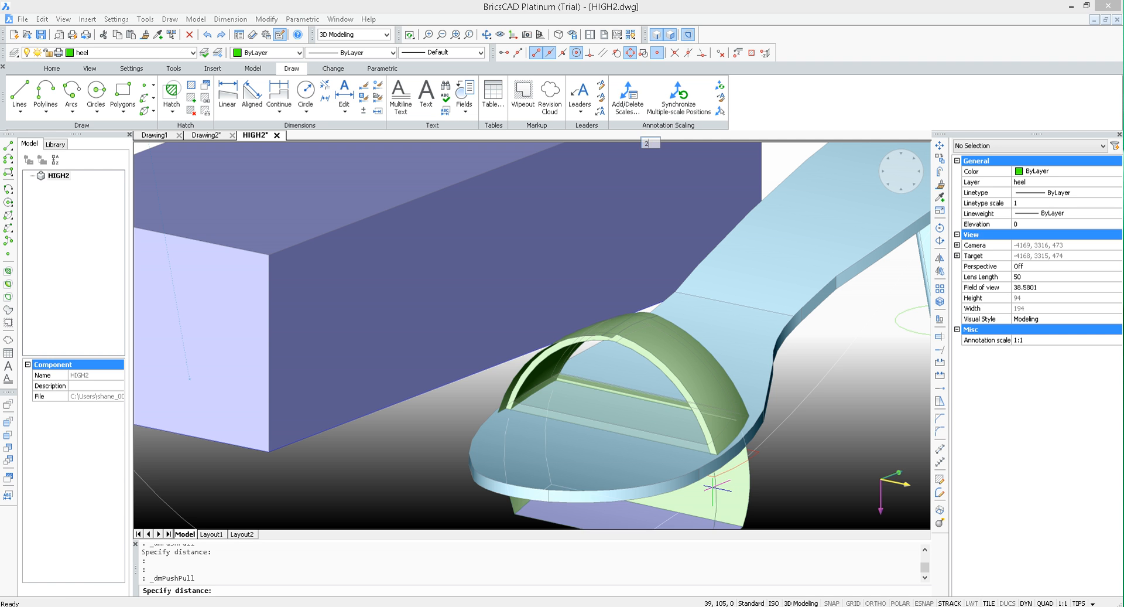
pyautogui.write('2')
pyautogui.press('Return')
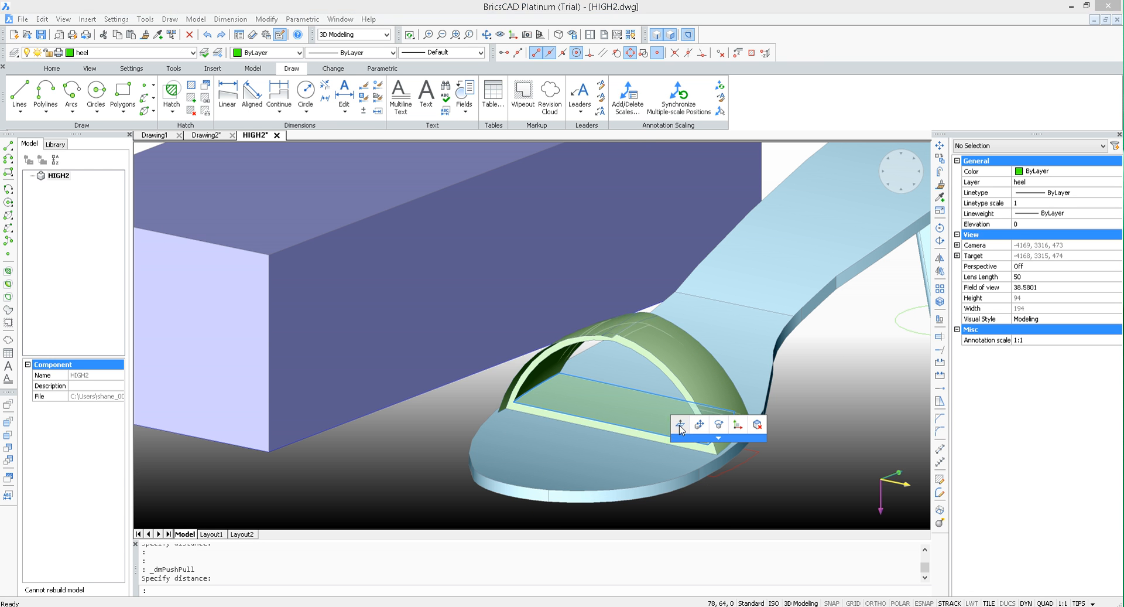
pyautogui.click(679, 426)
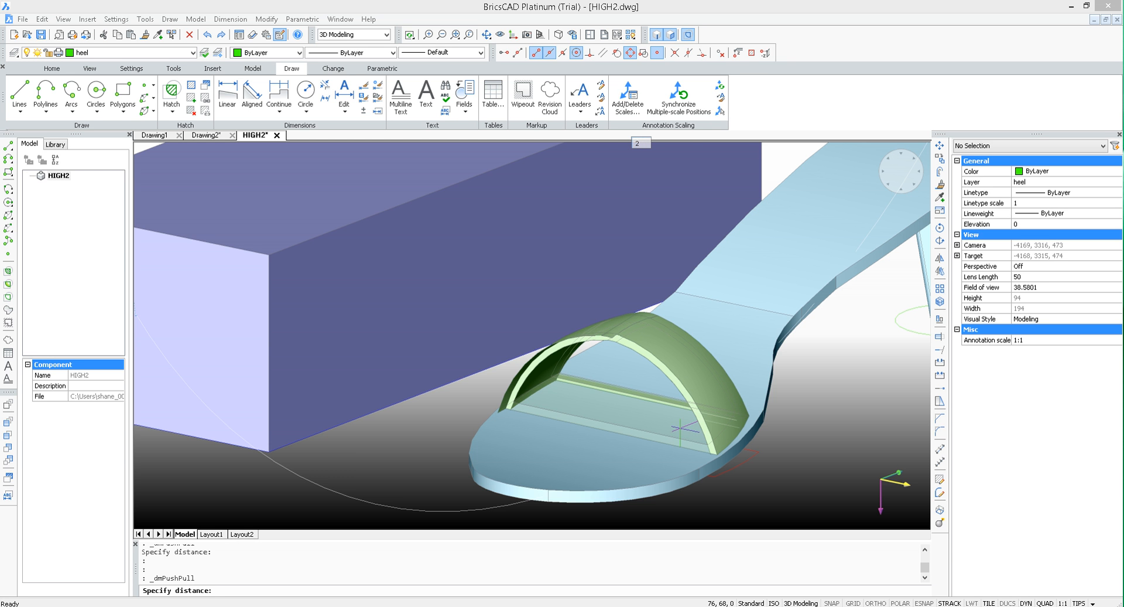
pyautogui.press('Return')
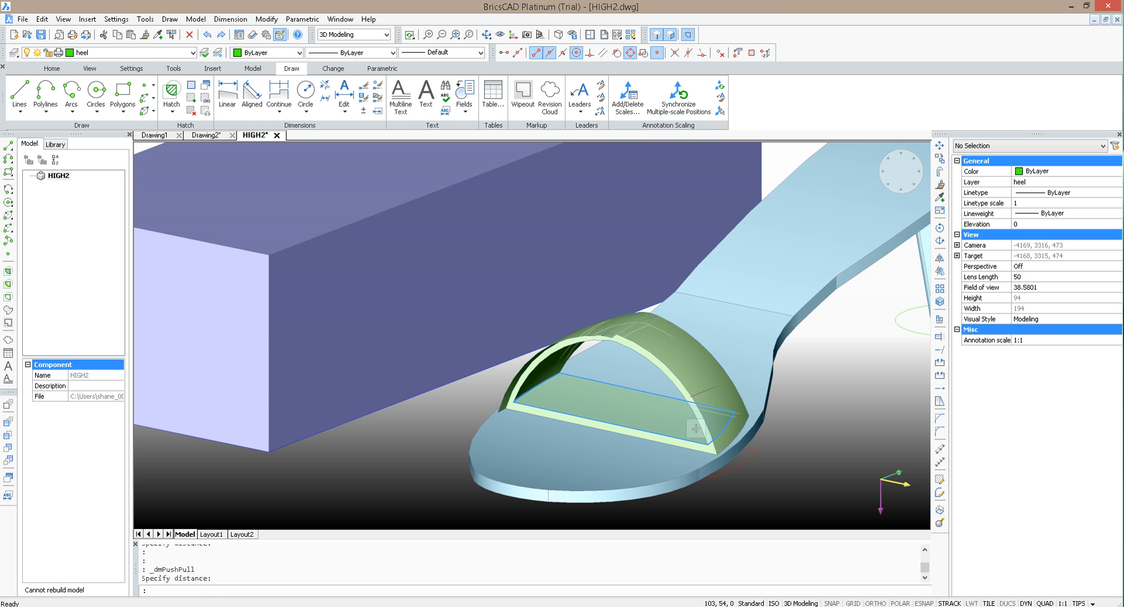
pyautogui.scroll(-4, 644, 265)
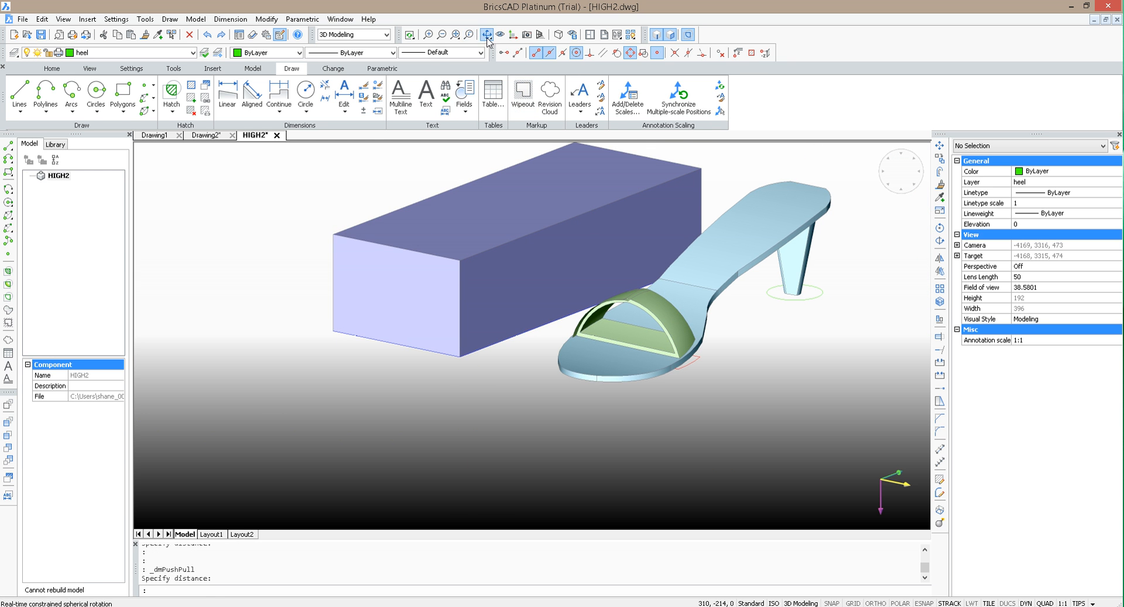
pyautogui.click(486, 34)
pyautogui.moveTo(728, 321); pyautogui.dragTo(559, 376)
pyautogui.scroll(6, 560, 377)
pyautogui.press('Escape')
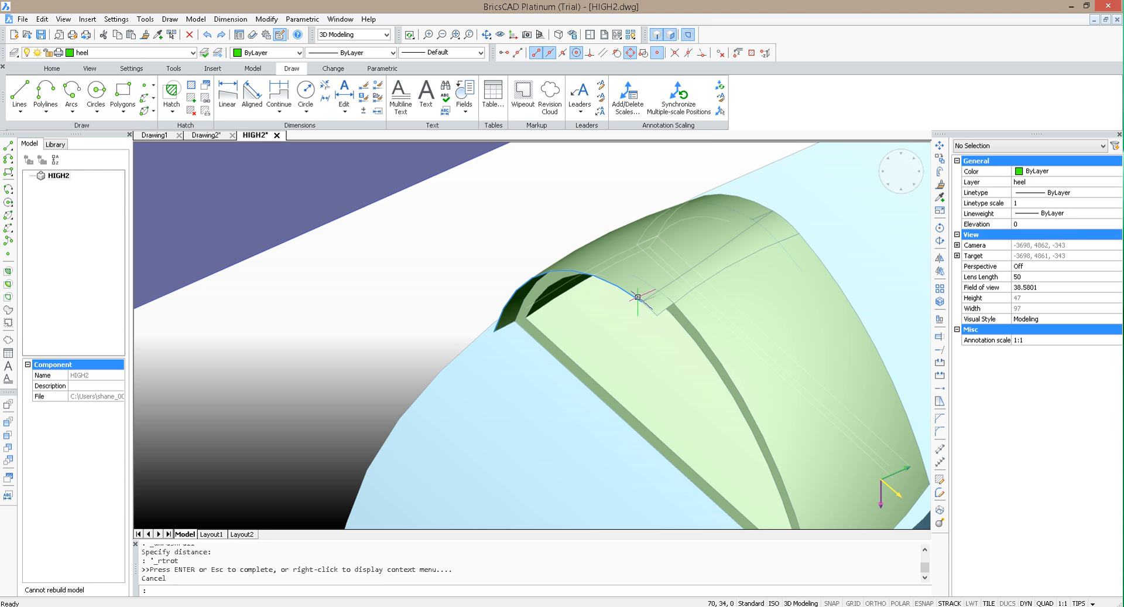
pyautogui.click(655, 297)
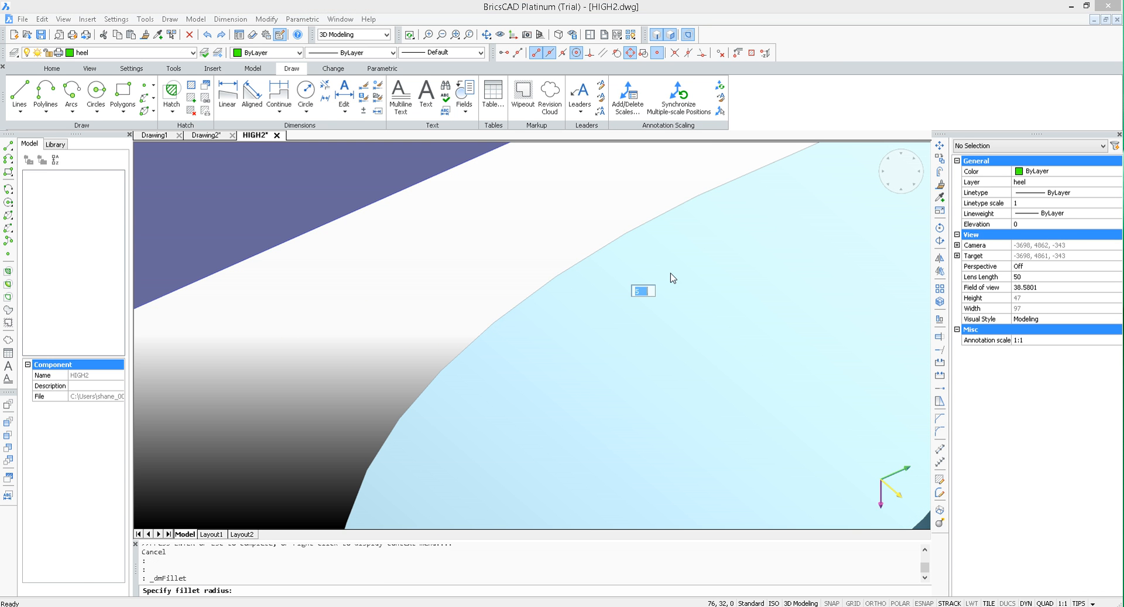
pyautogui.press('Escape')
# Step: Save the shoe drawing
pyautogui.scroll(-5, 673, 274)
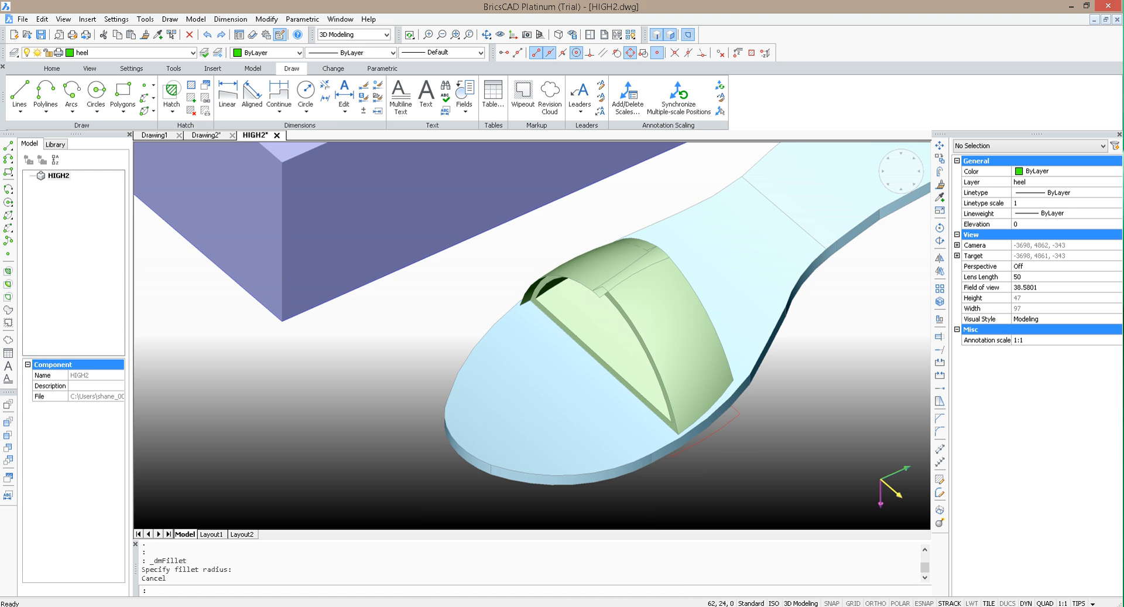
pyautogui.click(486, 35)
pyautogui.moveTo(635, 264); pyautogui.dragTo(610, 253)
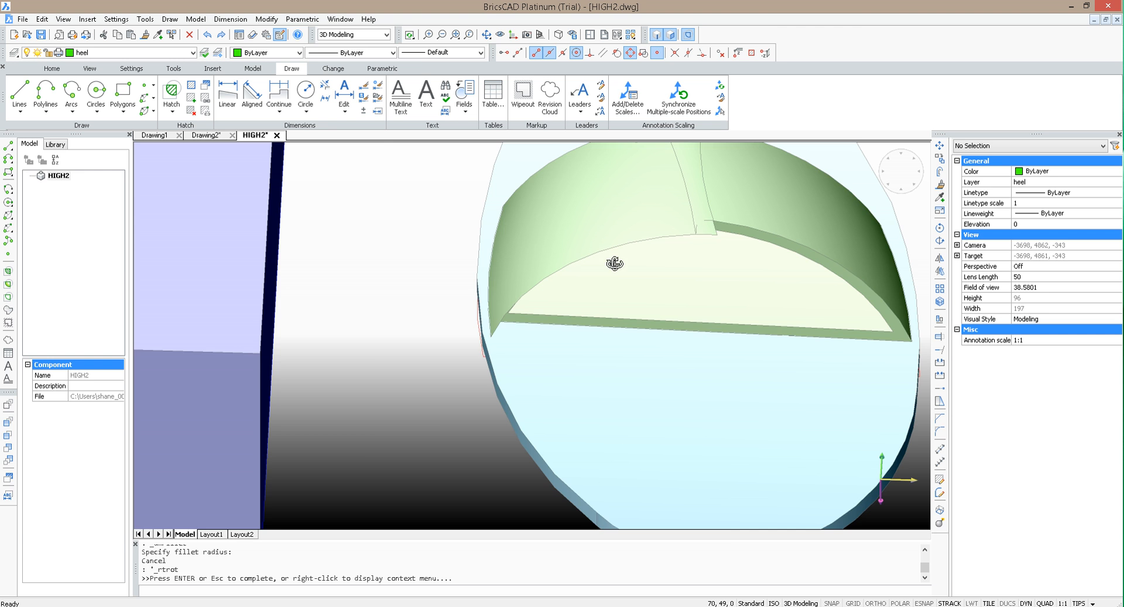
pyautogui.press('Escape')
pyautogui.scroll(-5, 603, 326)
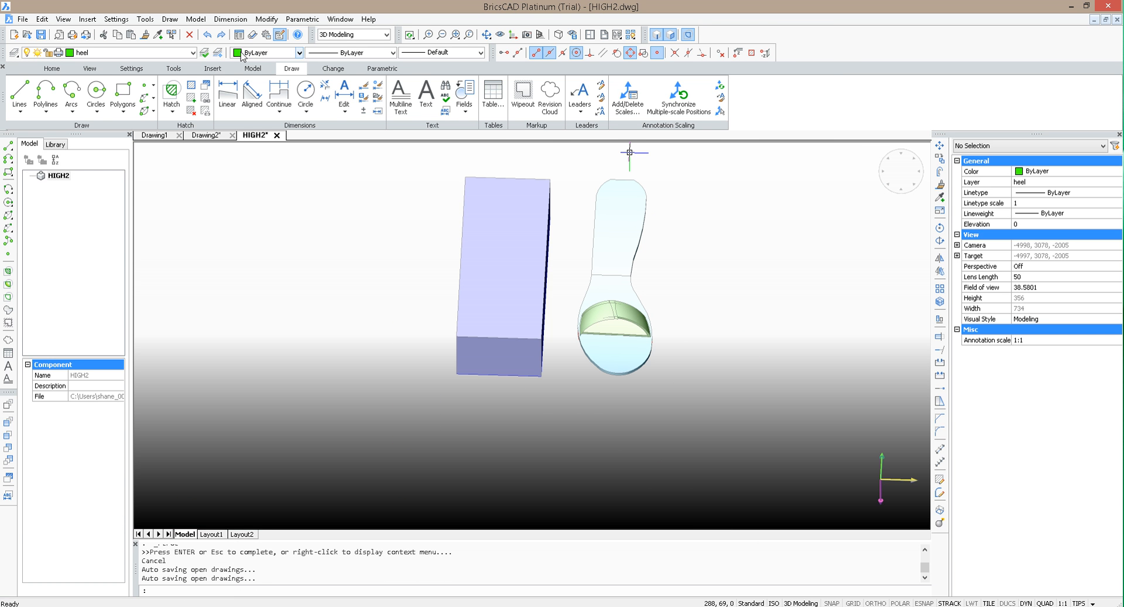
pyautogui.click(41, 35)
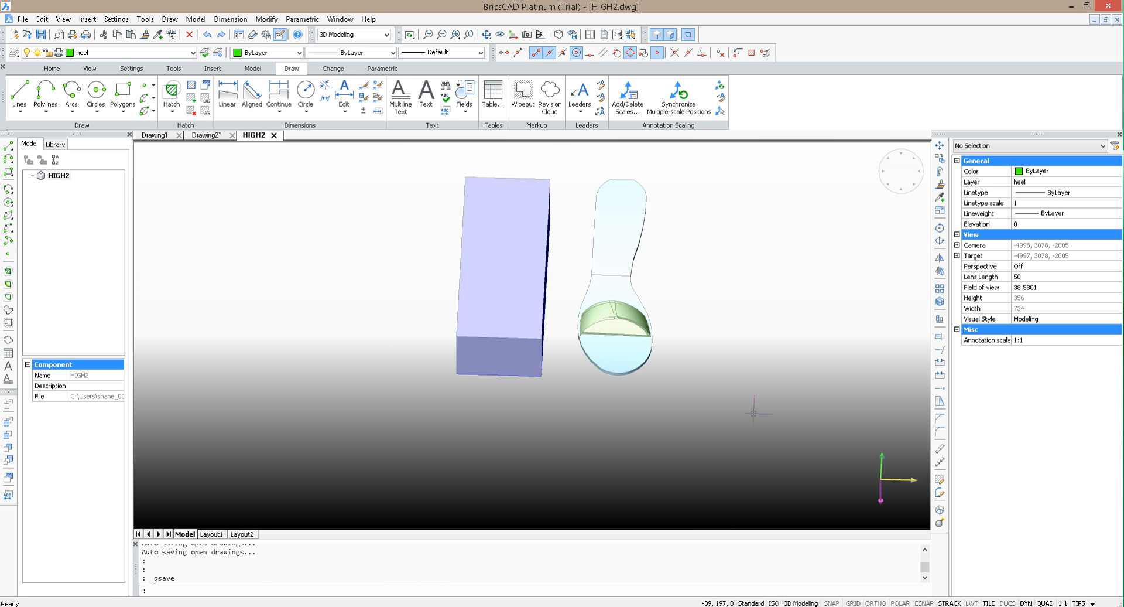
# Step: Select the hollow green strap together with the sole and combine them with Union
pyautogui.scroll(6, 667, 352)
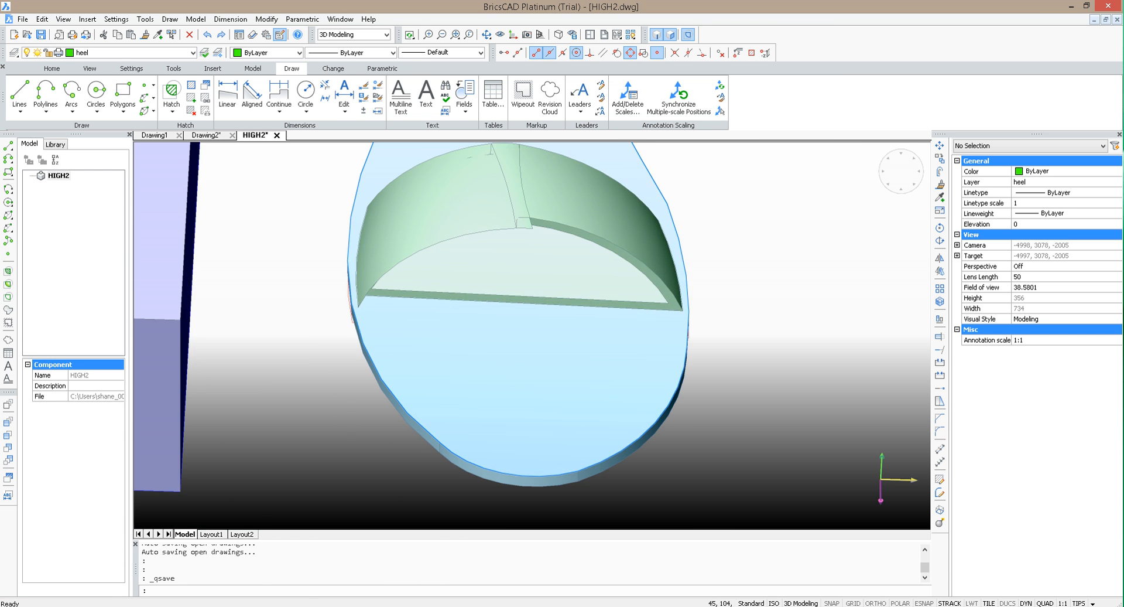
pyautogui.click(792, 480)
pyautogui.click(326, 183)
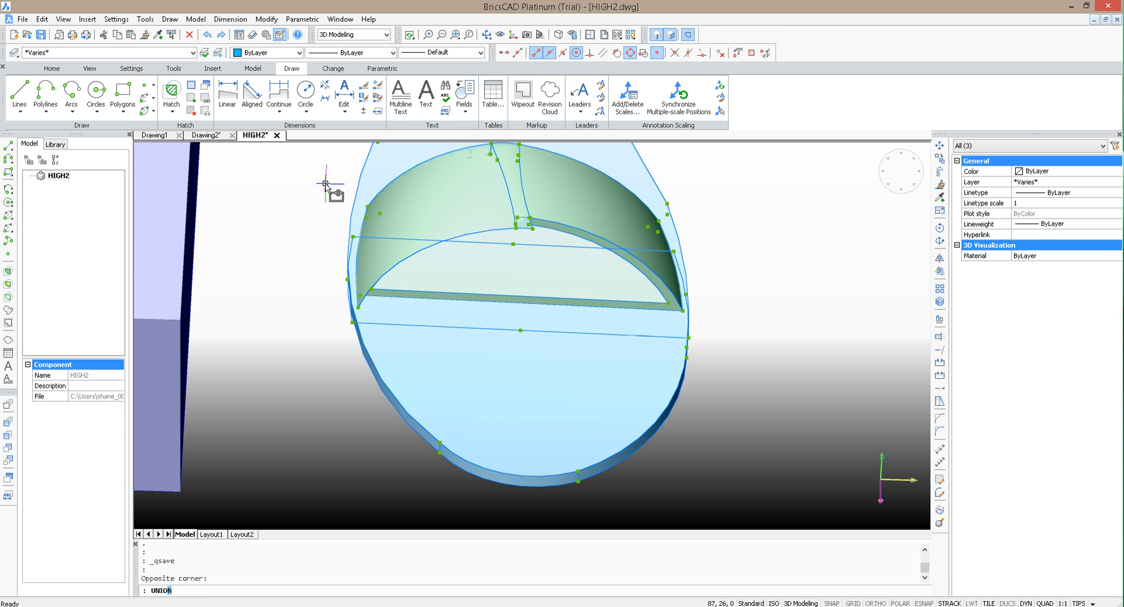
pyautogui.press('Return')
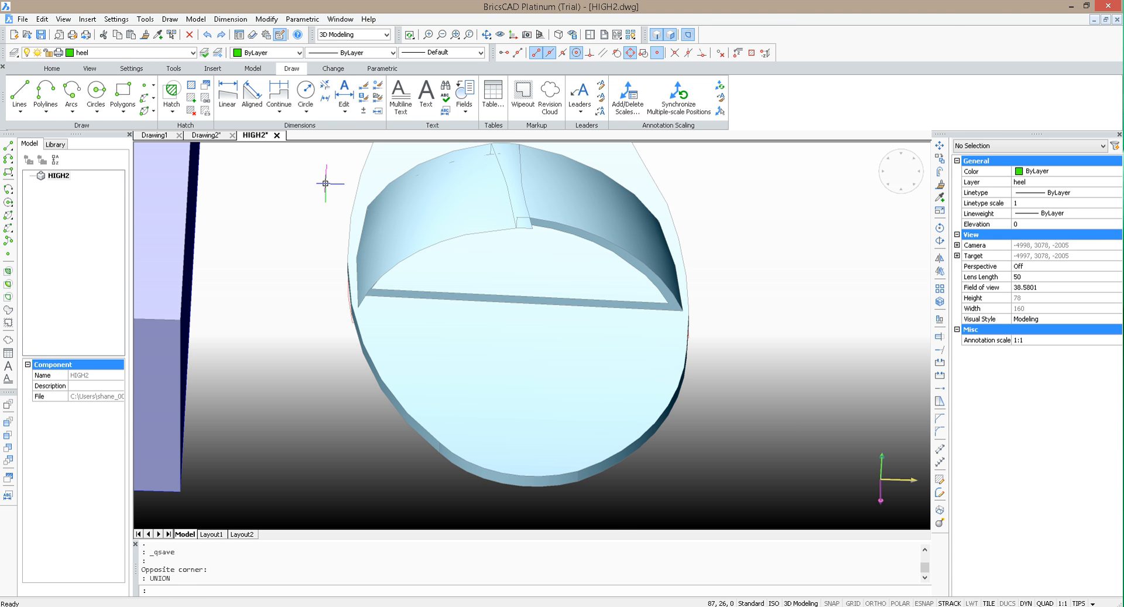
# Step: Try to push/pull the floor face inside the strap of the united shoe
pyautogui.click(515, 228)
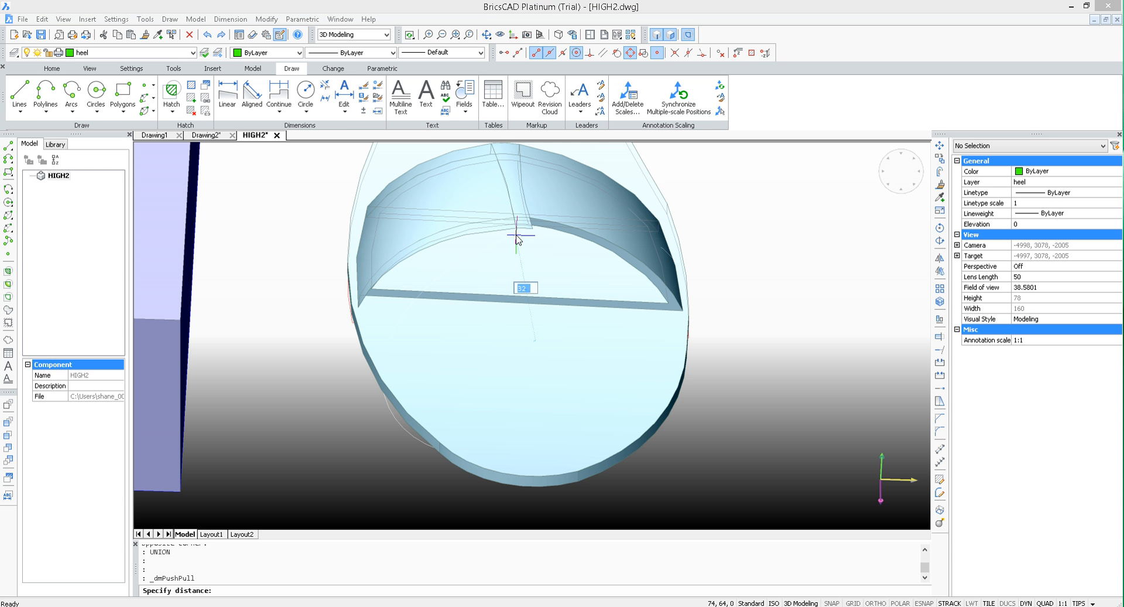
pyautogui.press('Return')
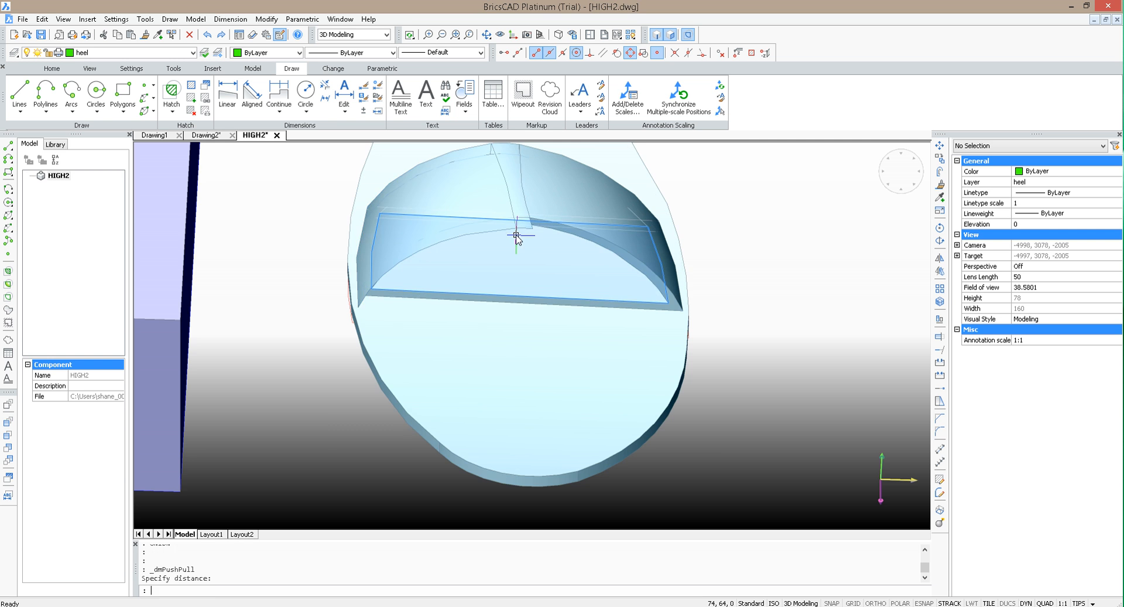
pyautogui.scroll(-4, 640, 380)
pyautogui.scroll(5, 632, 387)
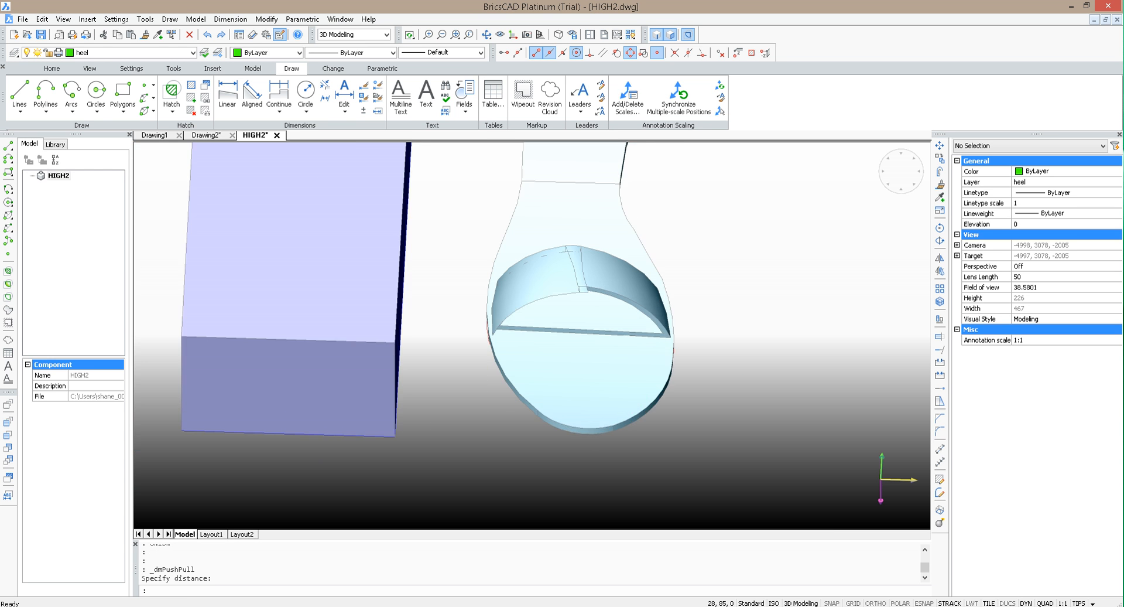
pyautogui.click(595, 275)
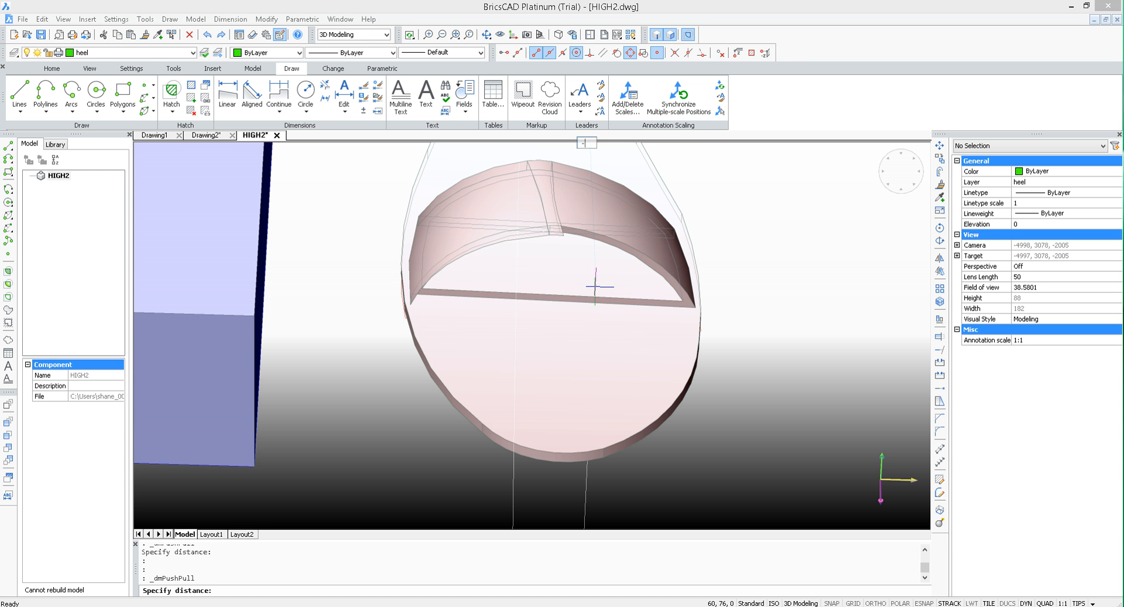
pyautogui.press('Return')
pyautogui.scroll(-5, 788, 369)
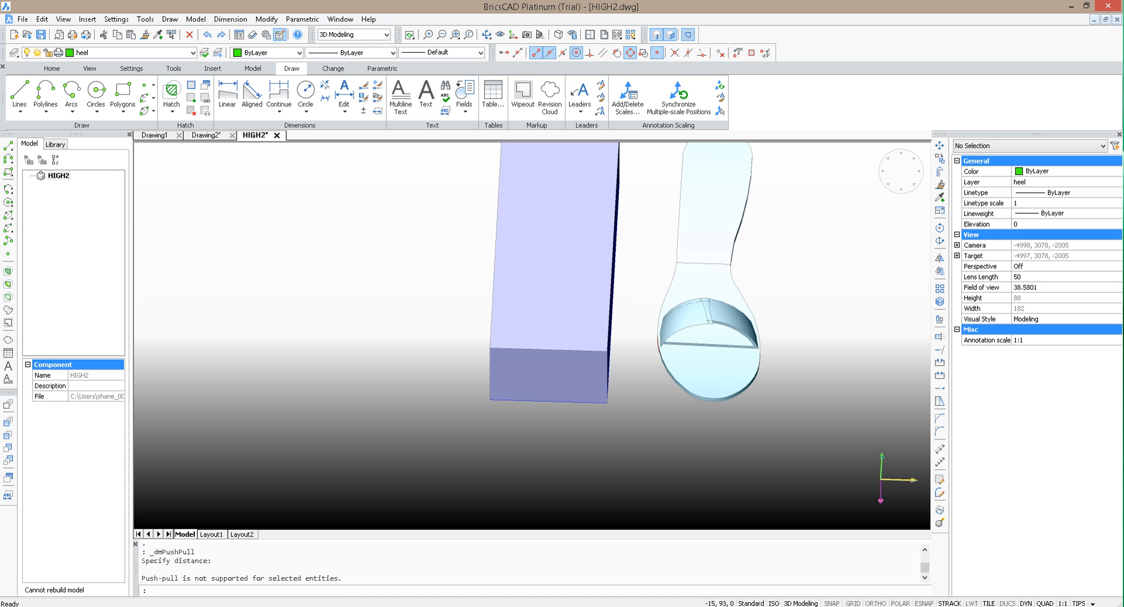
pyautogui.press('Escape')
pyautogui.moveTo(793, 405); pyautogui.dragTo(651, 211)
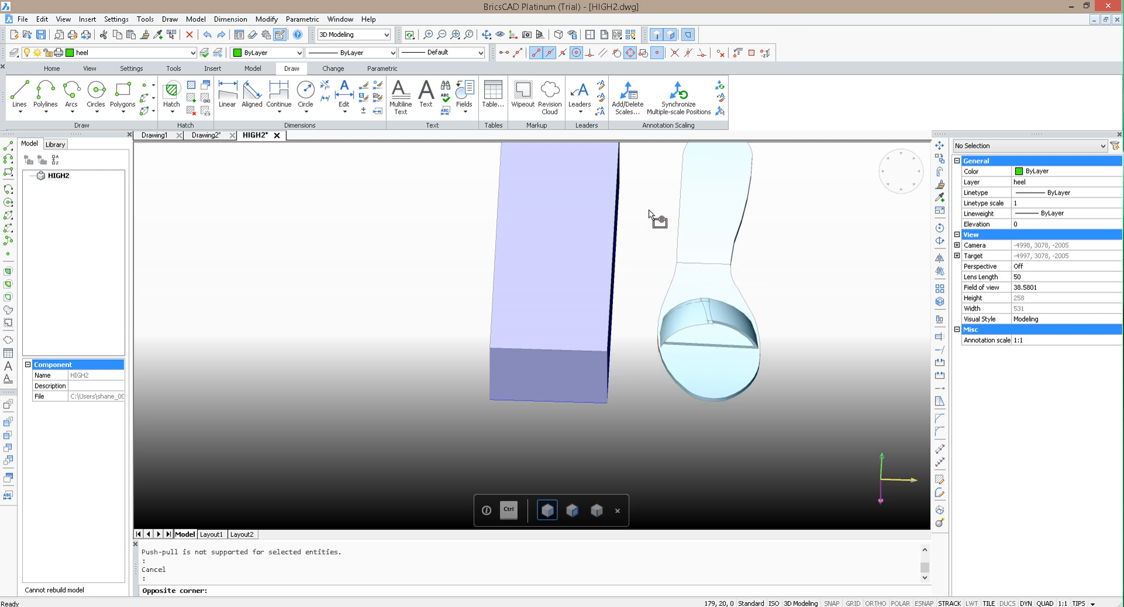
pyautogui.scroll(-2, 763, 388)
pyautogui.scroll(2, 783, 278)
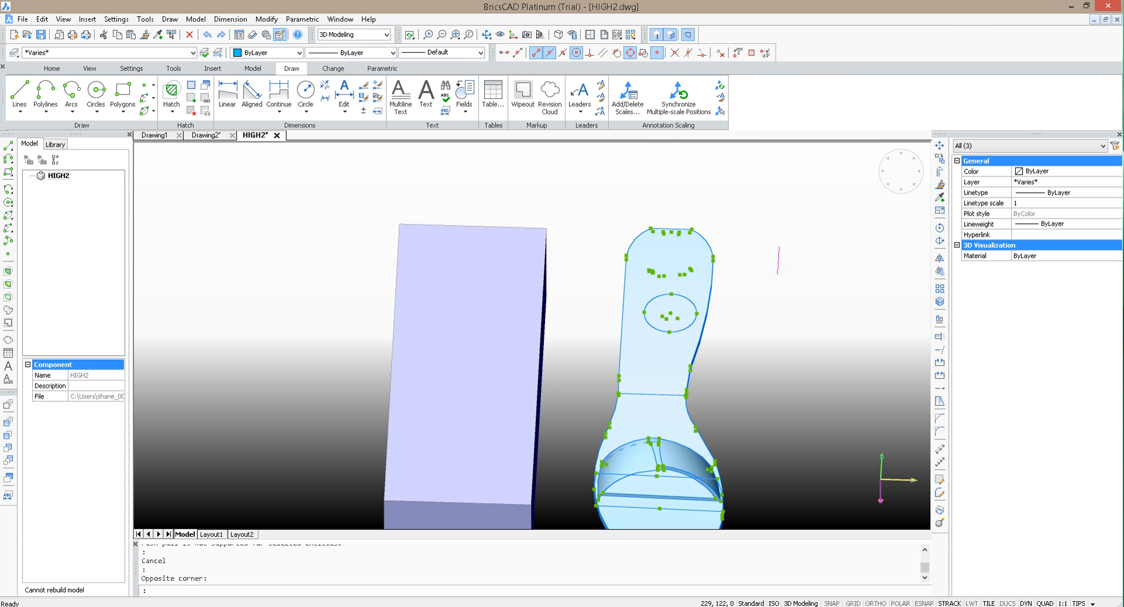
pyautogui.keyDown('shift'); pyautogui.moveTo(773, 369); pyautogui.dragTo(537, 391, button='middle'); pyautogui.keyUp('shift')
pyautogui.keyDown('shift'); pyautogui.moveTo(694, 440); pyautogui.dragTo(734, 408, button='middle'); pyautogui.keyUp('shift')
pyautogui.press('Escape')
# Step: Export the shoe solid with STLOUT as the binary STL file HIGH2.stl in the High Heel folder
pyautogui.click(723, 454)
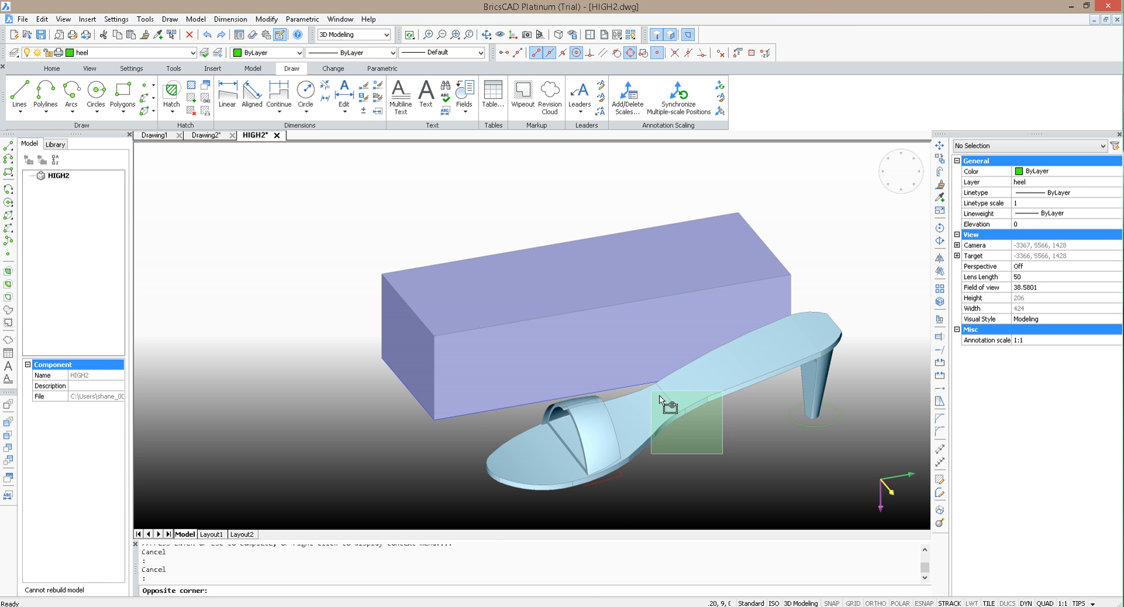
pyautogui.click(651, 397)
pyautogui.write('stlo')
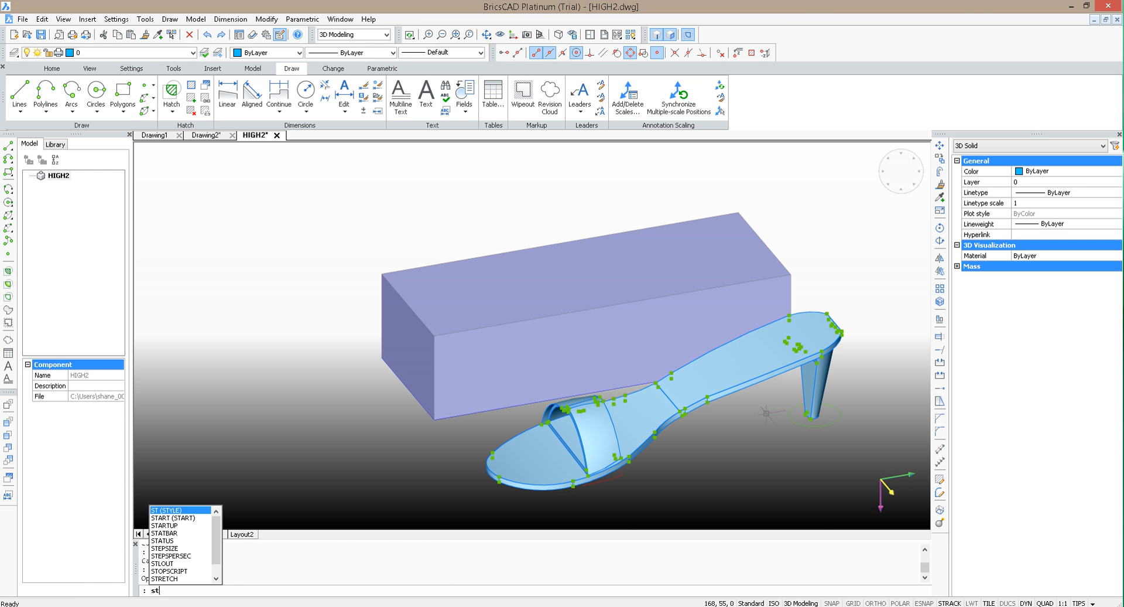
pyautogui.press('Return')
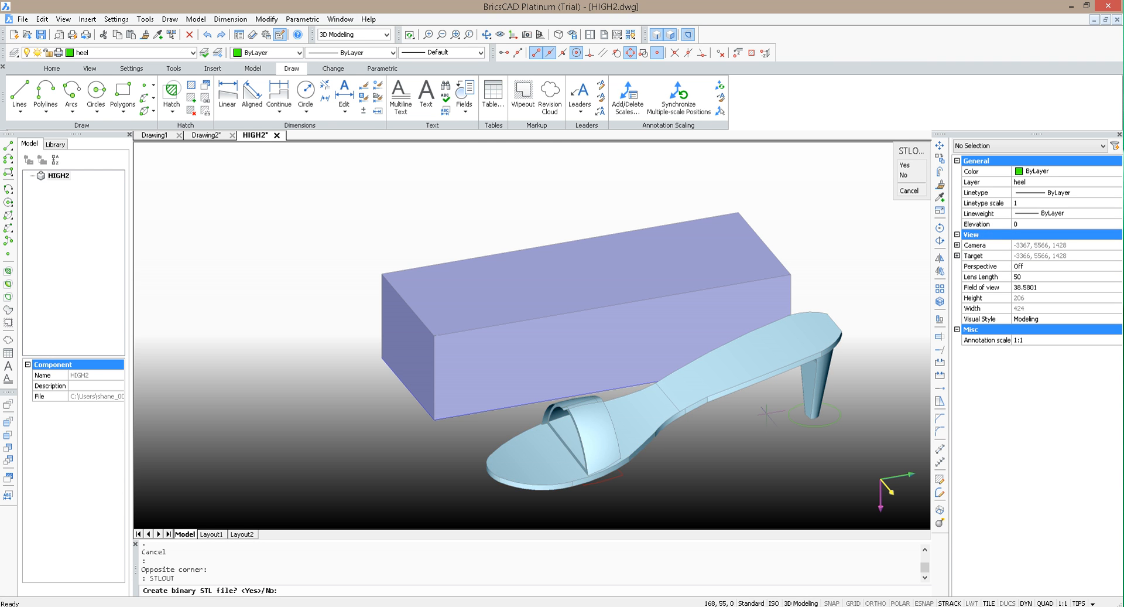
pyautogui.write('y')
pyautogui.press('Return')
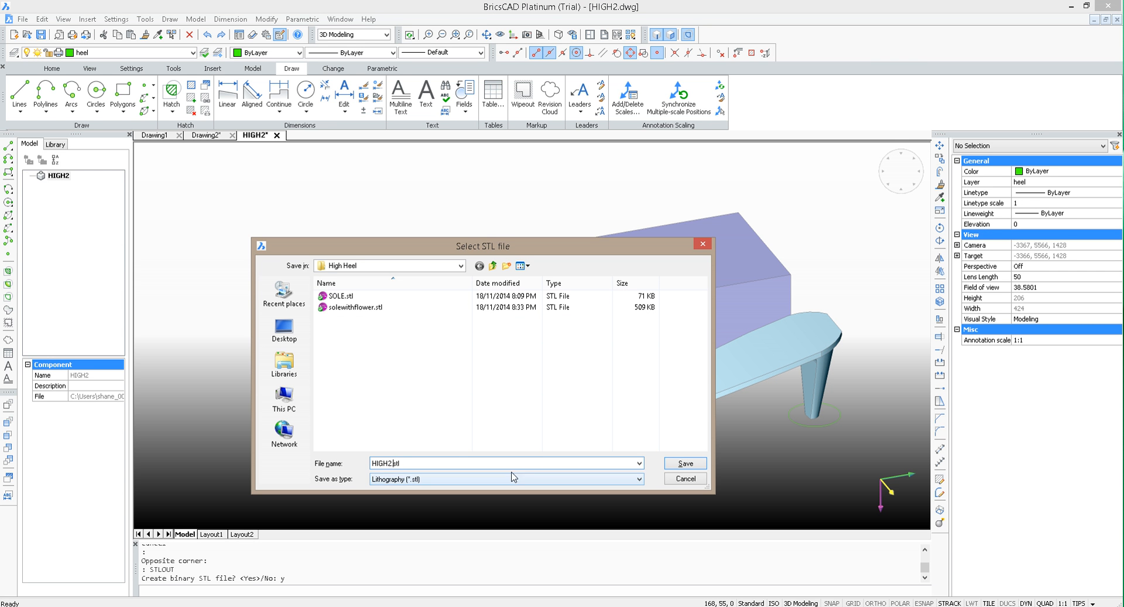
pyautogui.click(688, 464)
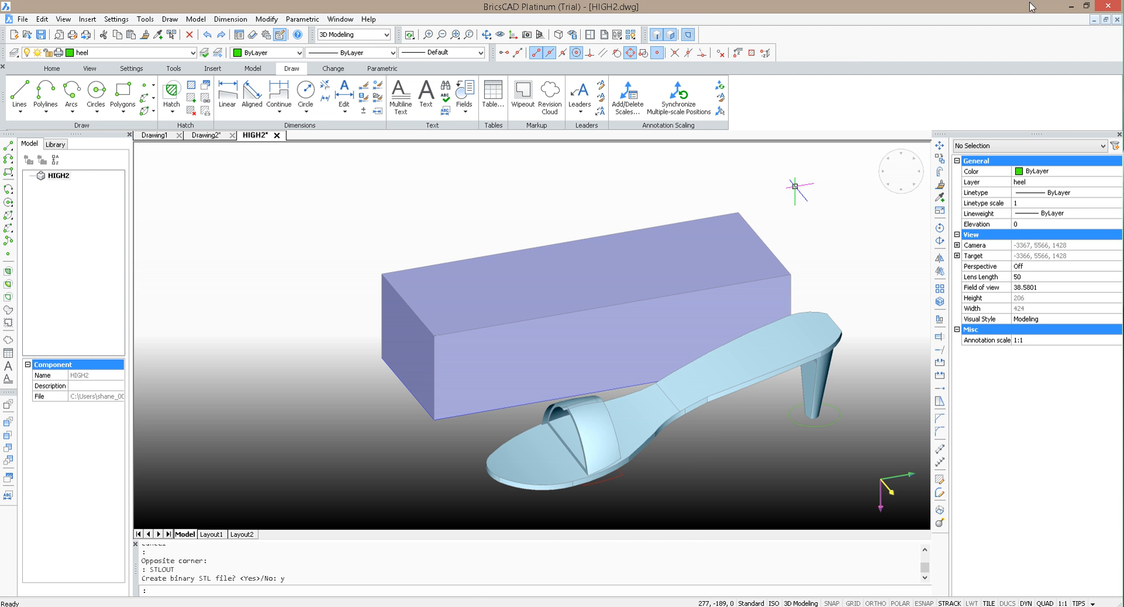
# Step: Minimise the drawing program and launch Autodesk Meshmixer from the desktop
pyautogui.click(1078, 7)
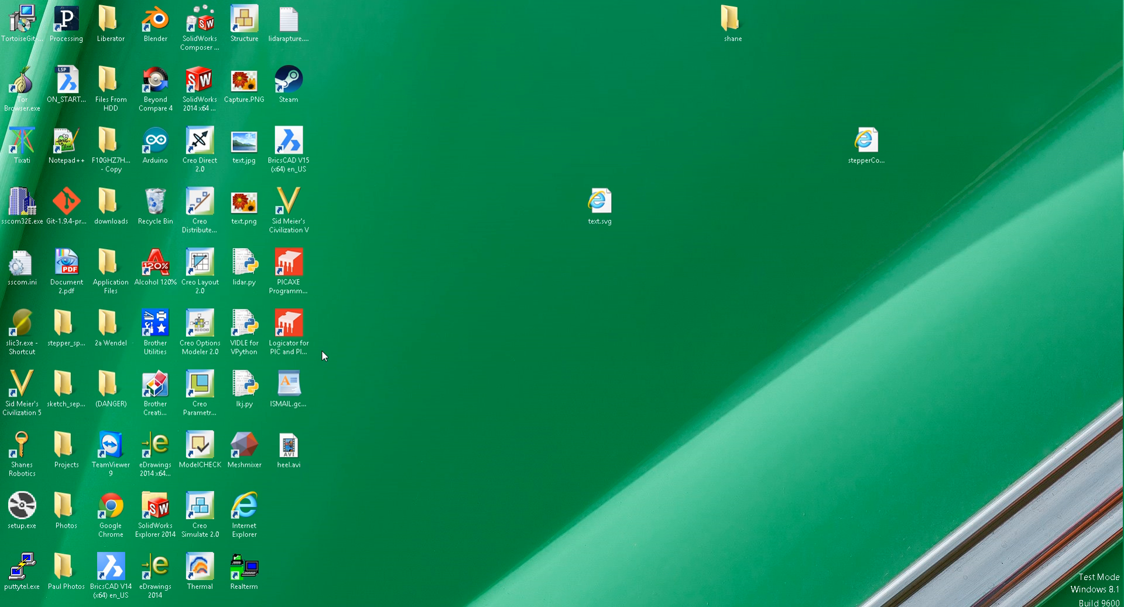
pyautogui.doubleClick(246, 448)
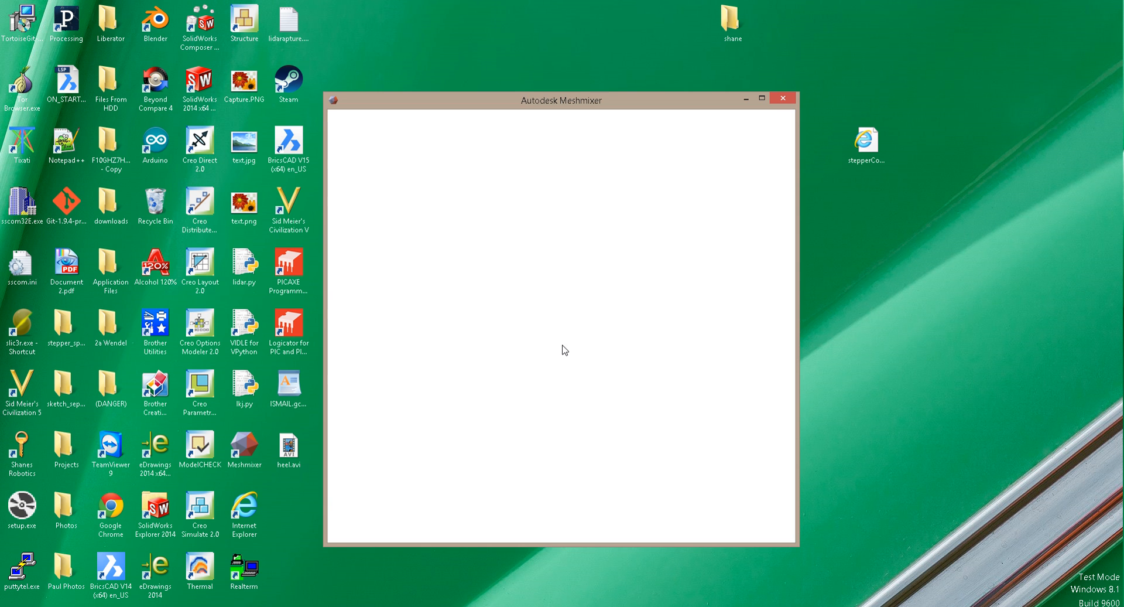
pyautogui.click(632, 299)
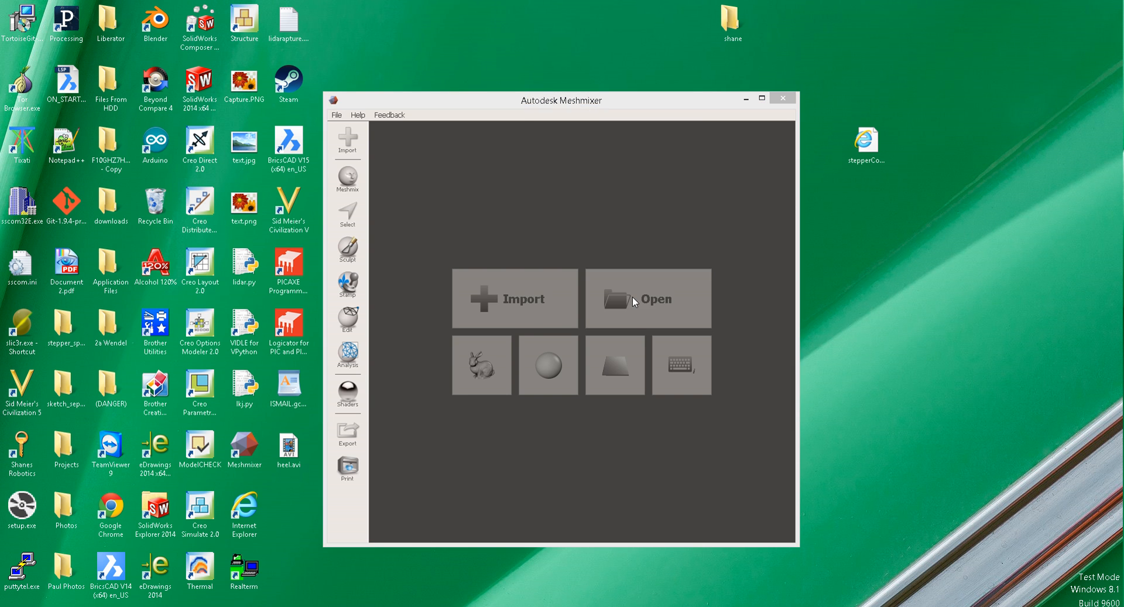
pyautogui.click(562, 138)
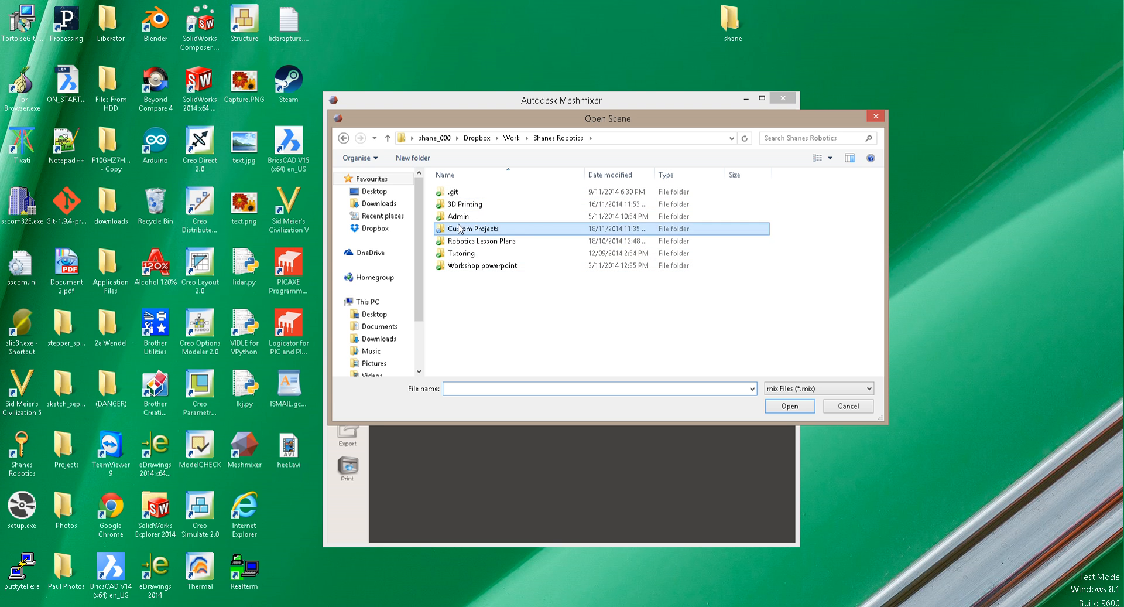
pyautogui.doubleClick(485, 228)
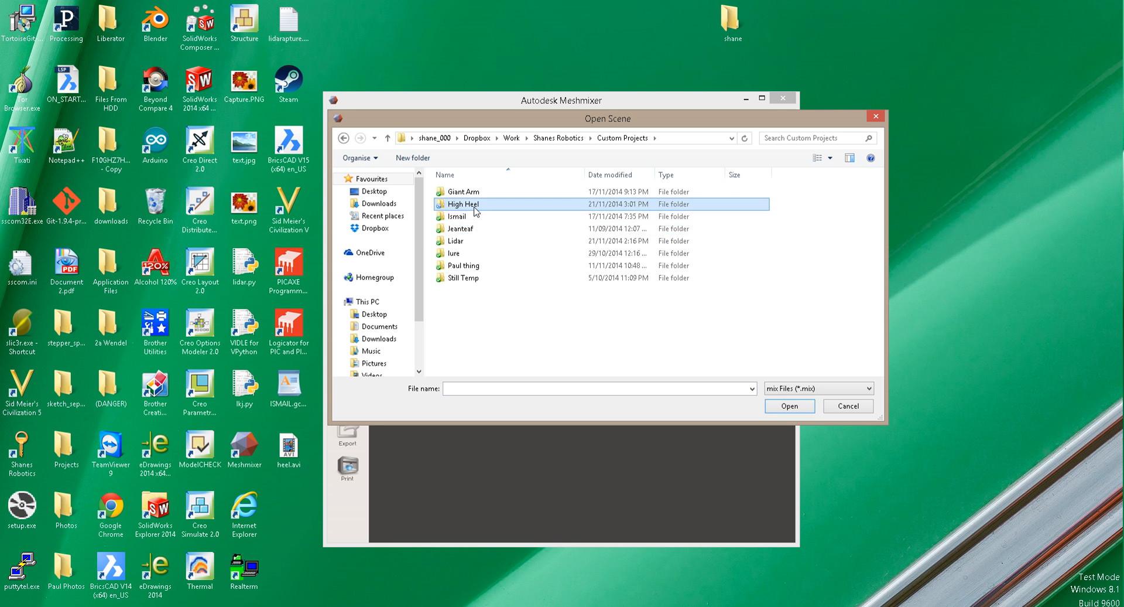
pyautogui.doubleClick(498, 204)
pyautogui.click(817, 389)
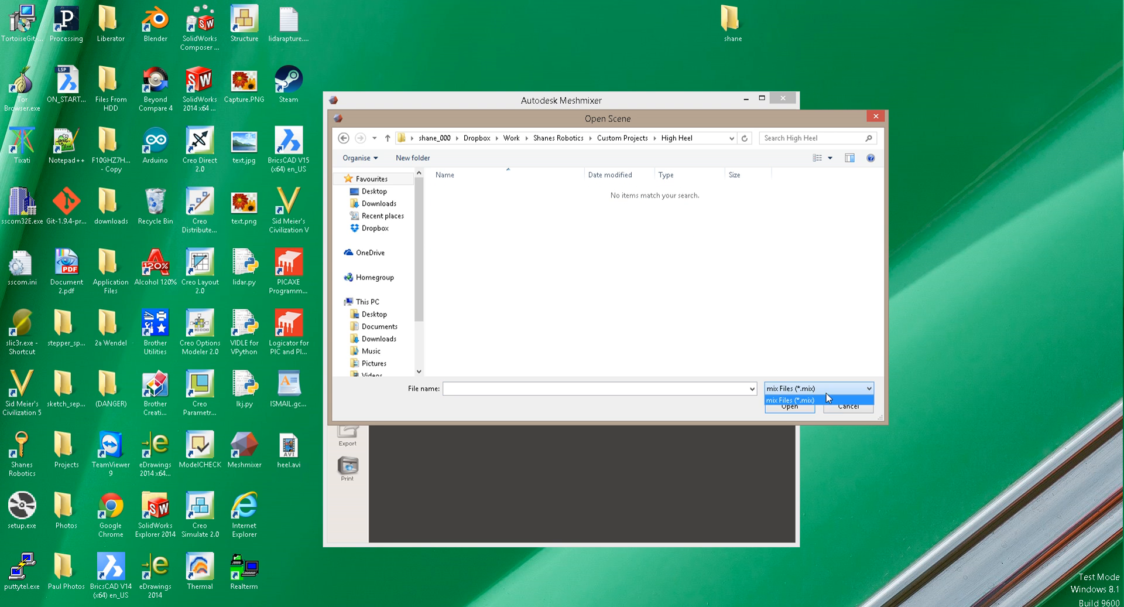
pyautogui.click(828, 398)
pyautogui.click(853, 409)
# Step: Import the mesh HIGH2.stl from the High Heel folder under Custom Projects
pyautogui.click(548, 318)
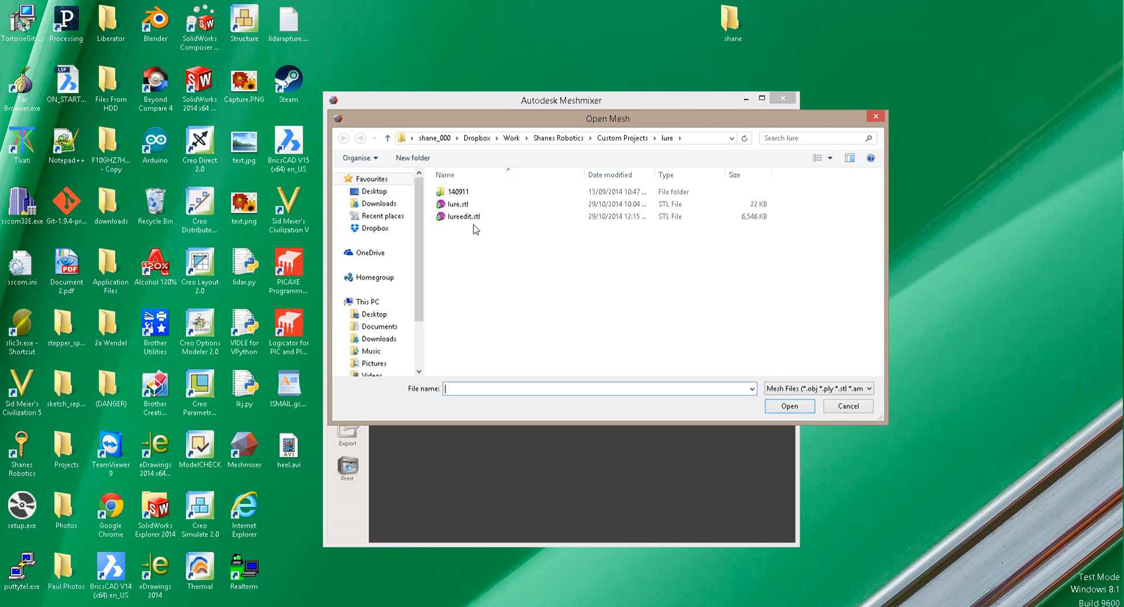
pyautogui.click(611, 139)
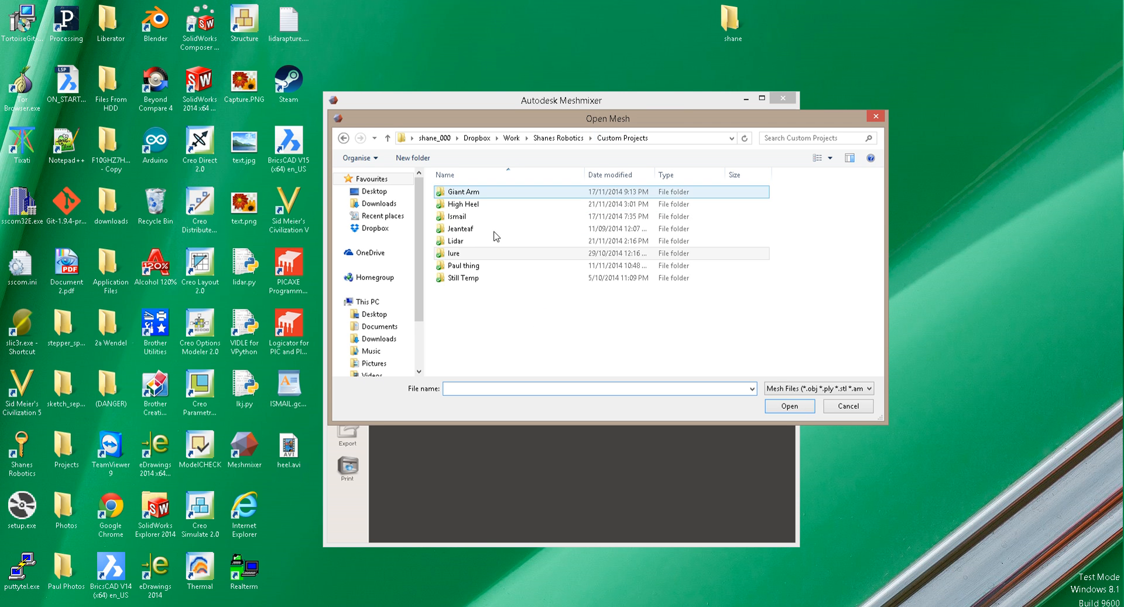
pyautogui.doubleClick(472, 206)
pyautogui.click(462, 191)
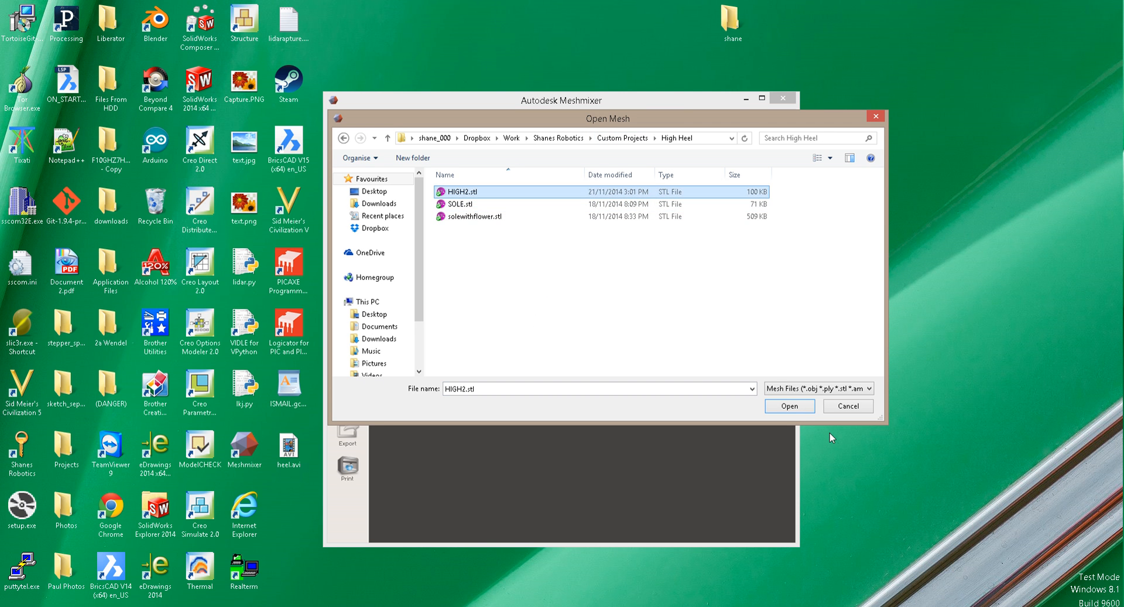
pyautogui.click(789, 406)
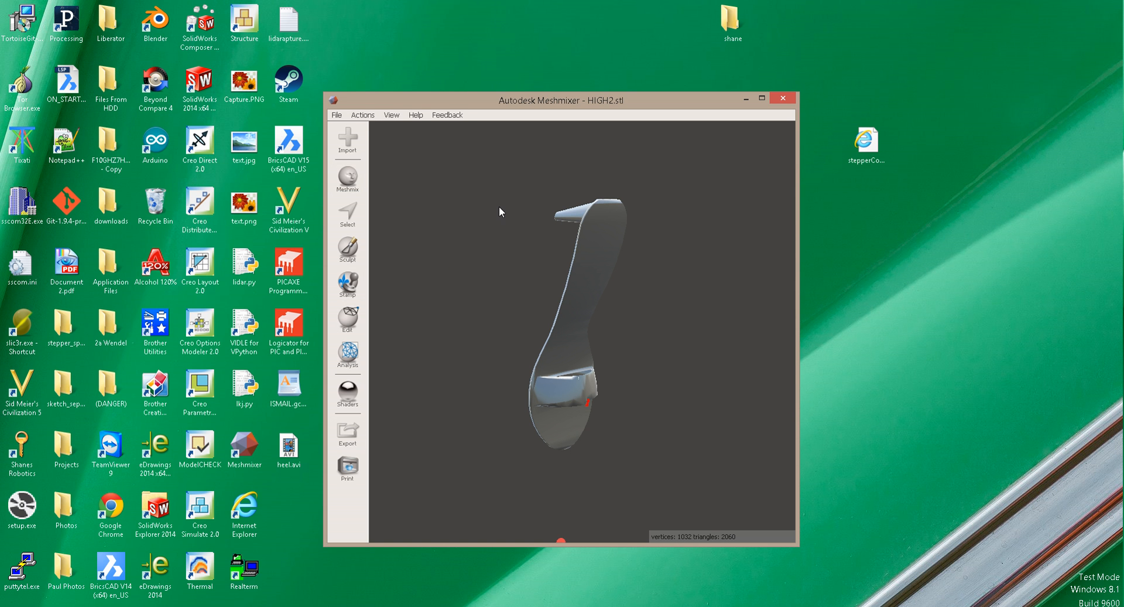
# Step: Examine the imported shoe mesh from above and look through the available Edit, Sculpt, Select and Meshmix tools
pyautogui.moveTo(638, 381); pyautogui.dragTo(745, 421, button='right')
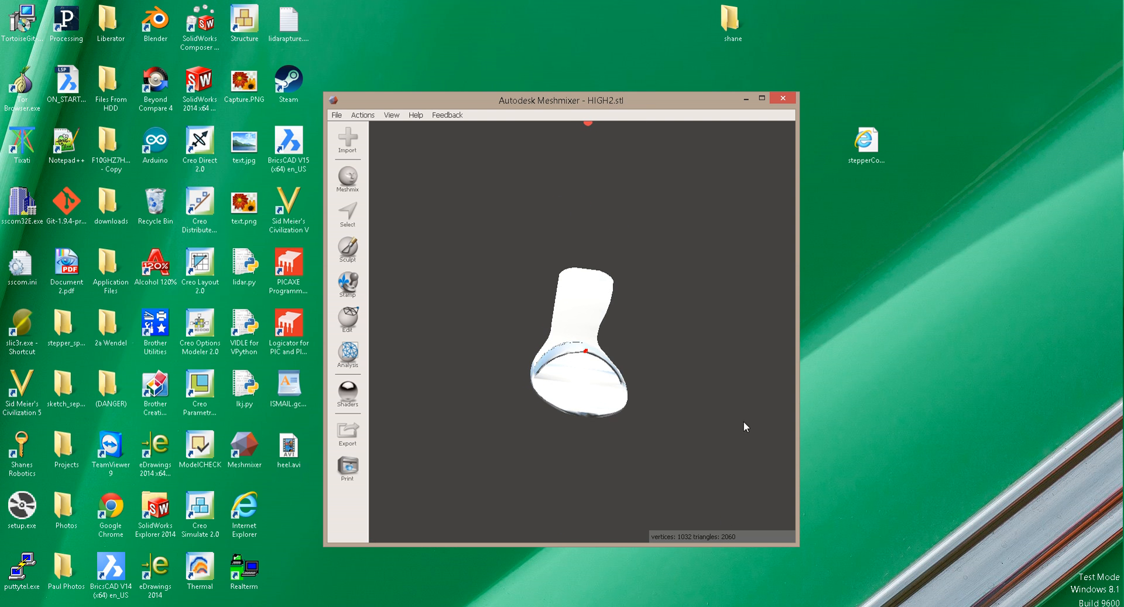
pyautogui.moveTo(596, 457); pyautogui.dragTo(573, 406, button='right')
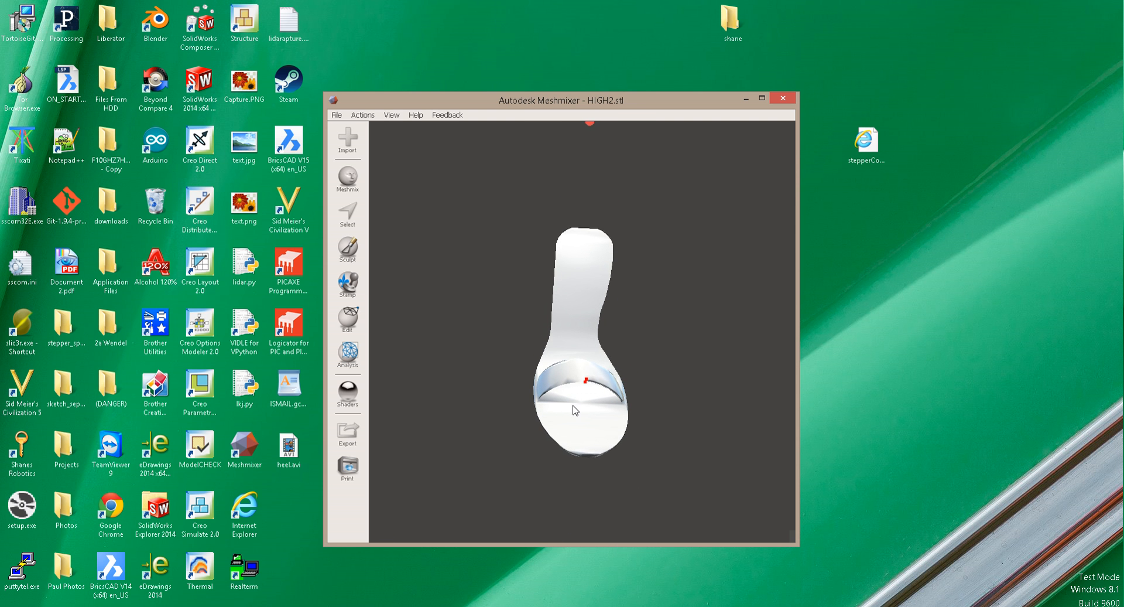
pyautogui.click(351, 322)
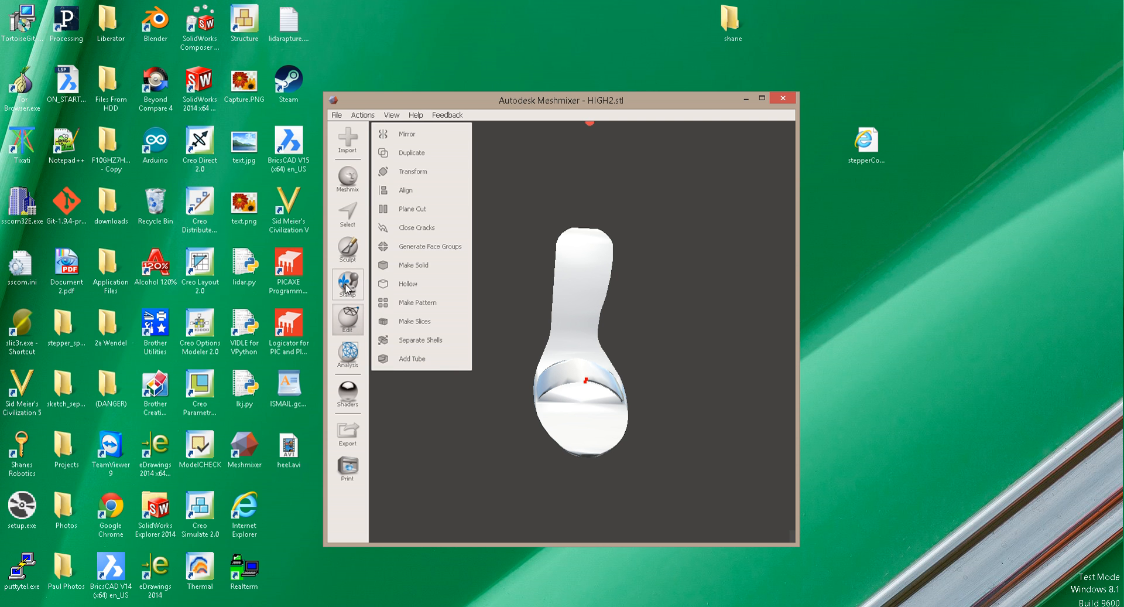
pyautogui.click(349, 261)
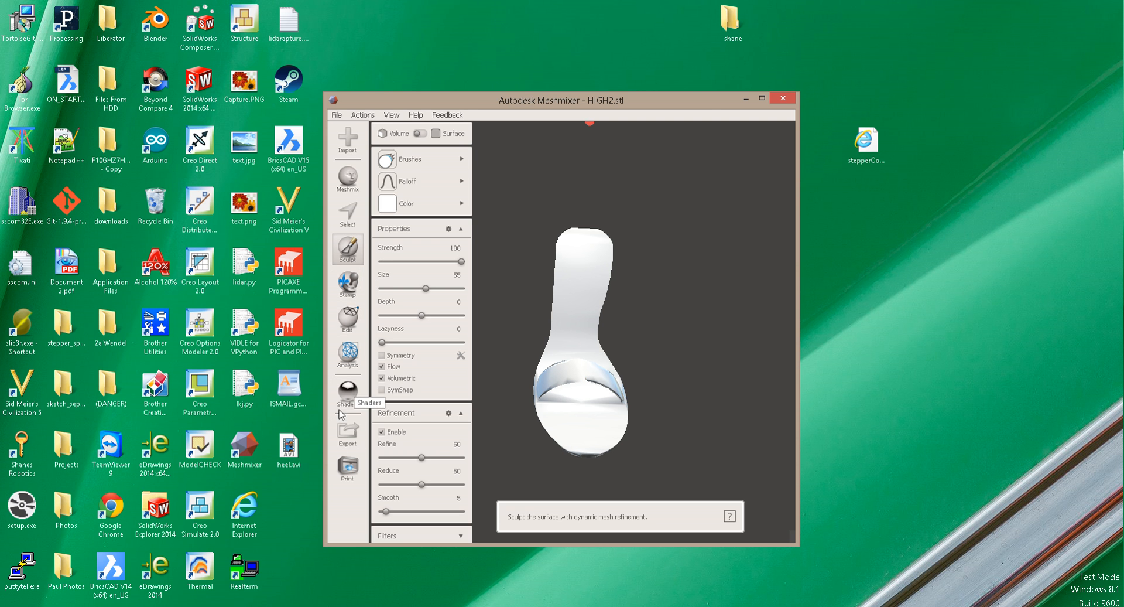
pyautogui.click(350, 326)
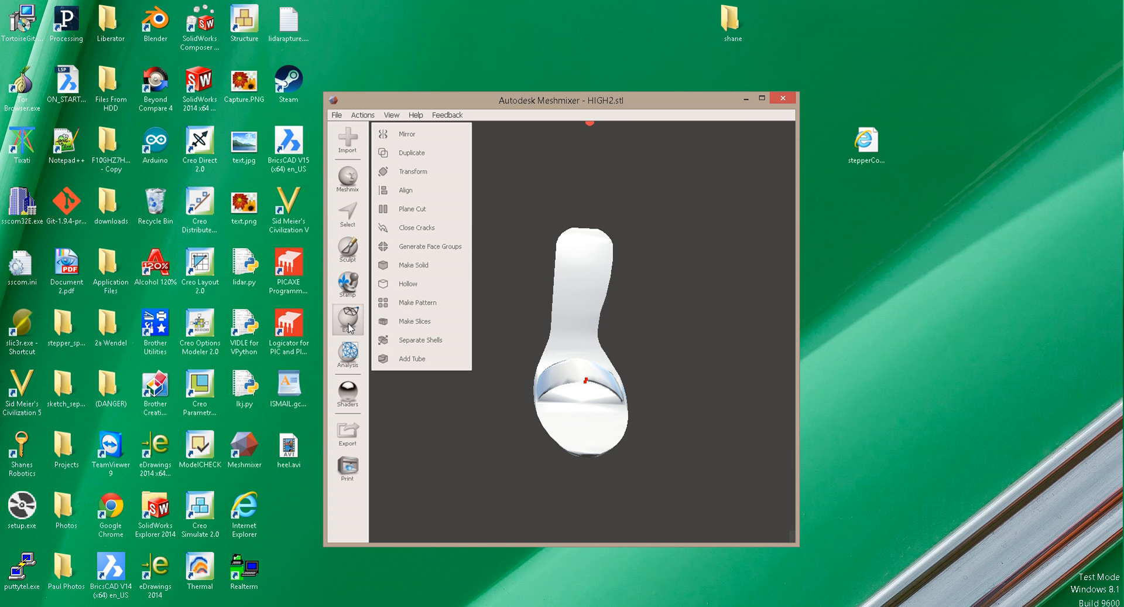
pyautogui.click(358, 179)
pyautogui.click(355, 214)
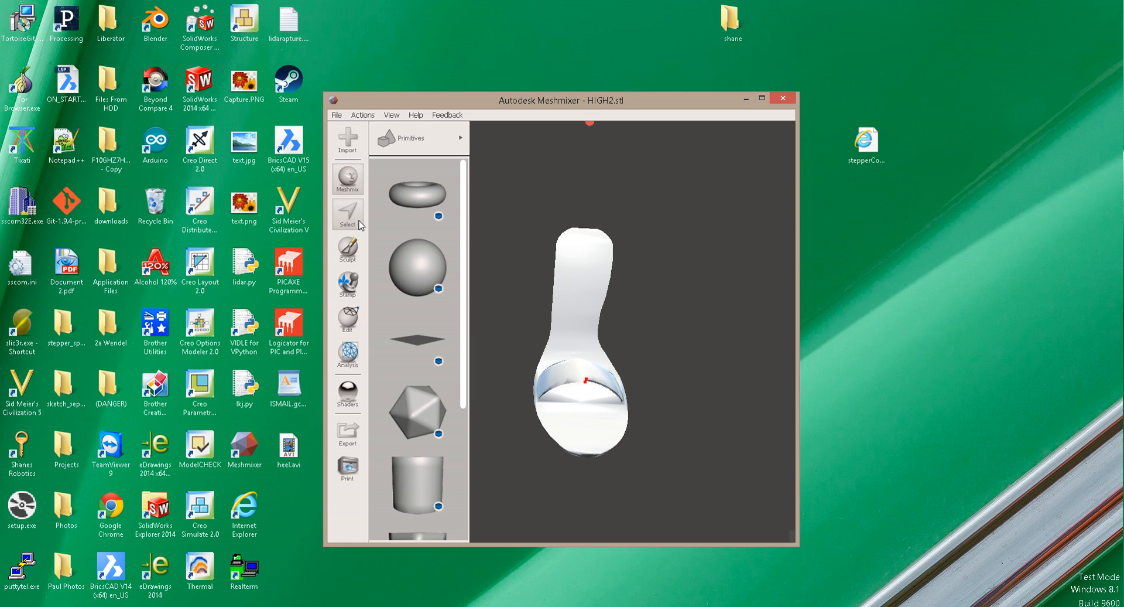
pyautogui.click(357, 177)
pyautogui.click(463, 135)
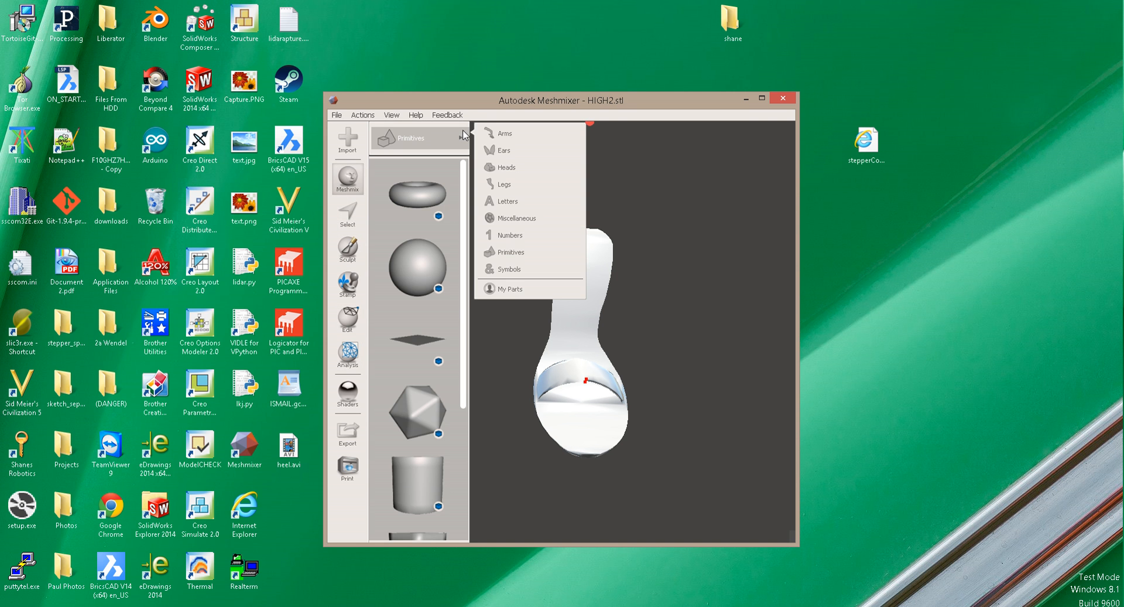
pyautogui.click(349, 223)
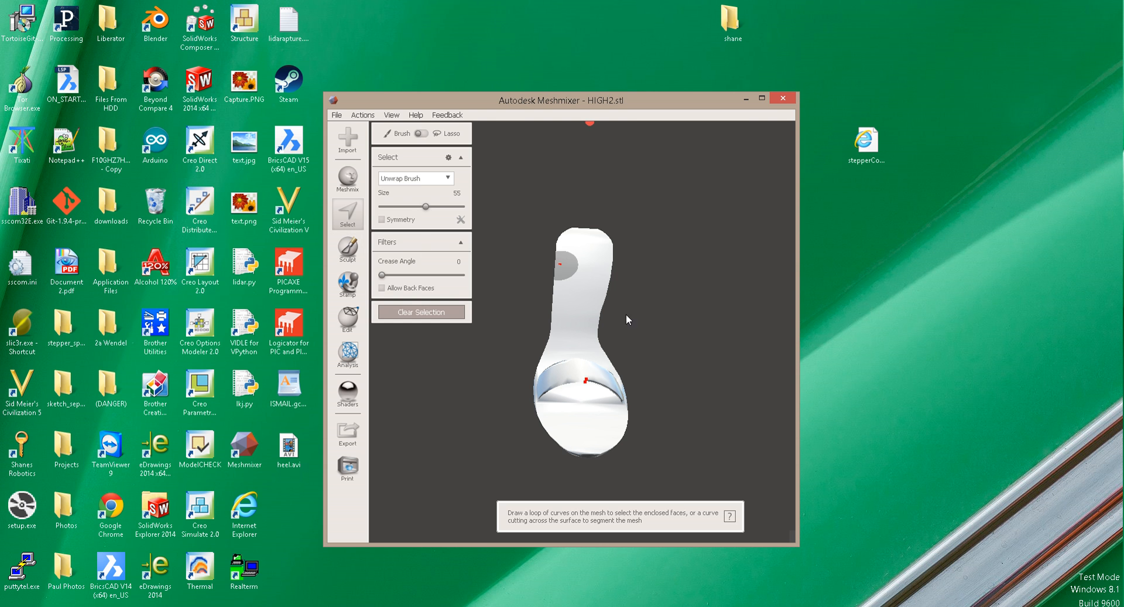
pyautogui.press('Escape')
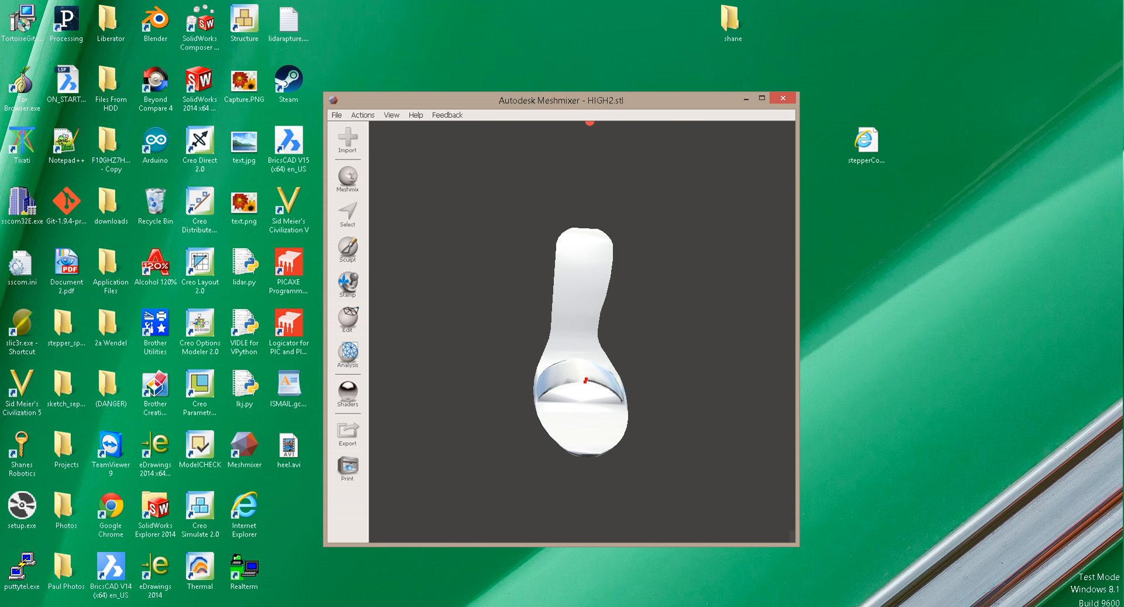